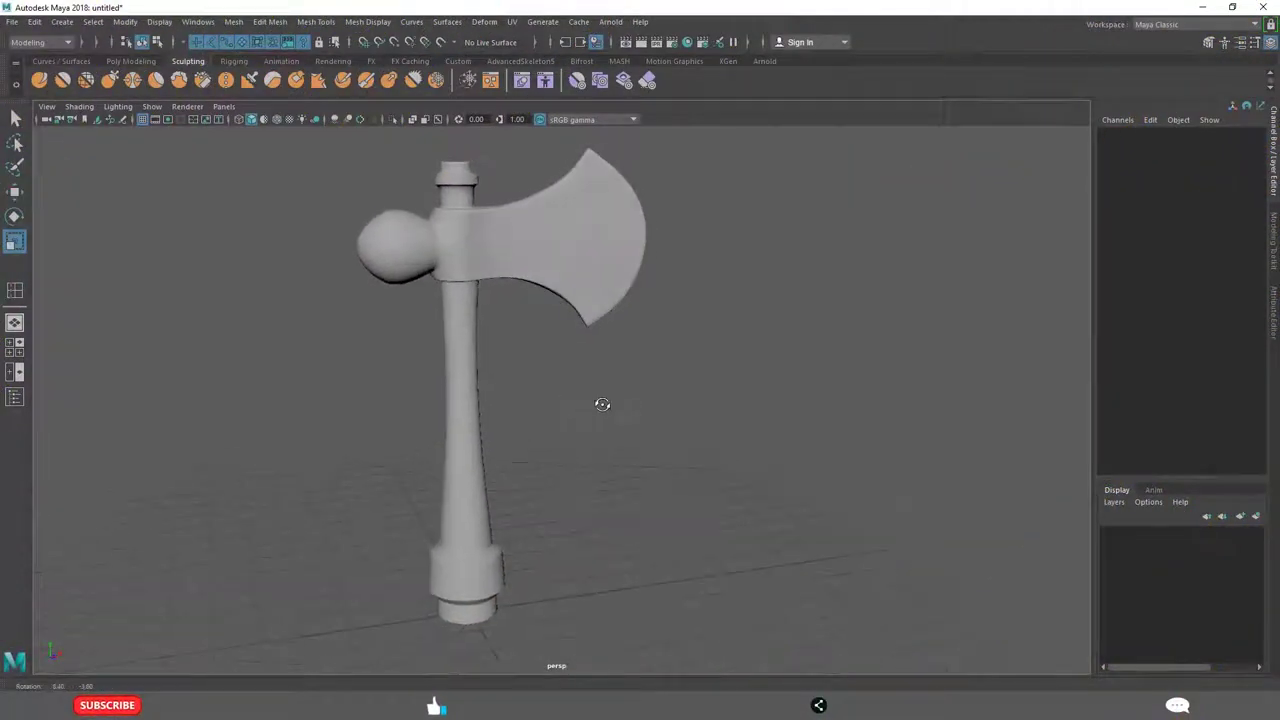
Examine the finished axe model from its blade and rear ball down to the handle's base
left_click_drag(687, 434, 683, 424, "alt")
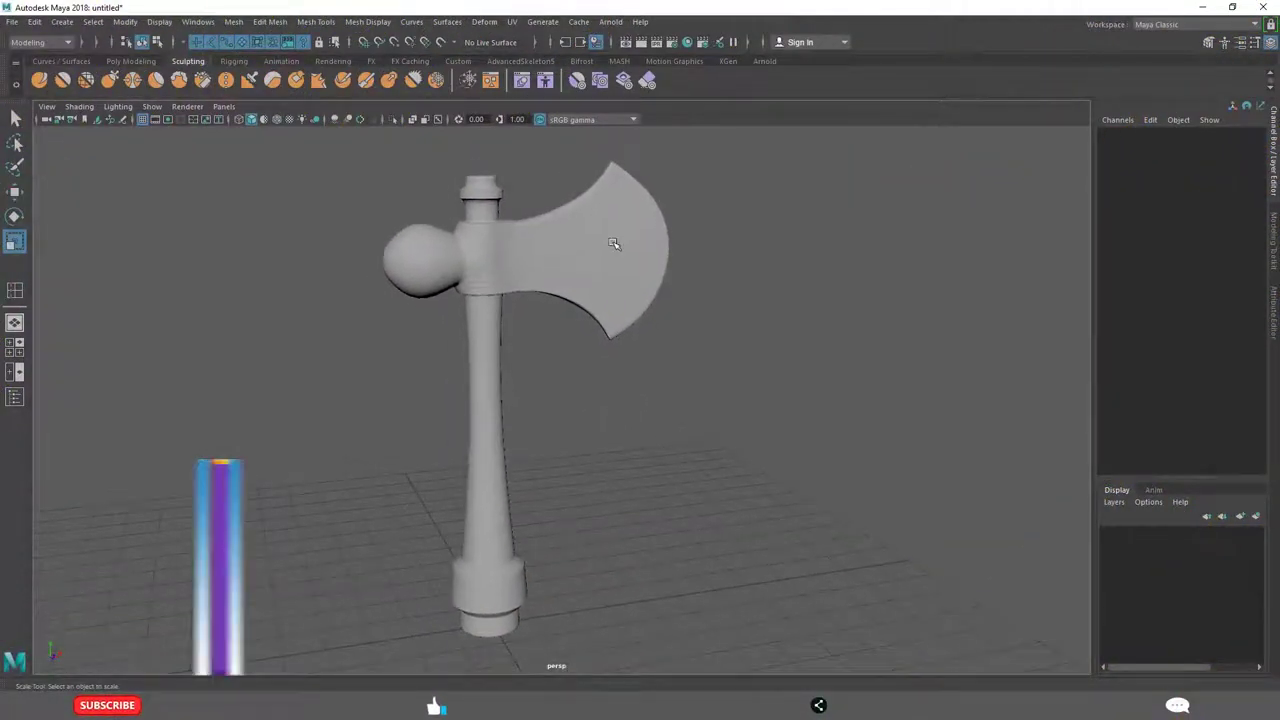
left_click(563, 266)
middle_click_drag(628, 471, 635, 606, "alt")
scroll(643, 471, "up", 8)
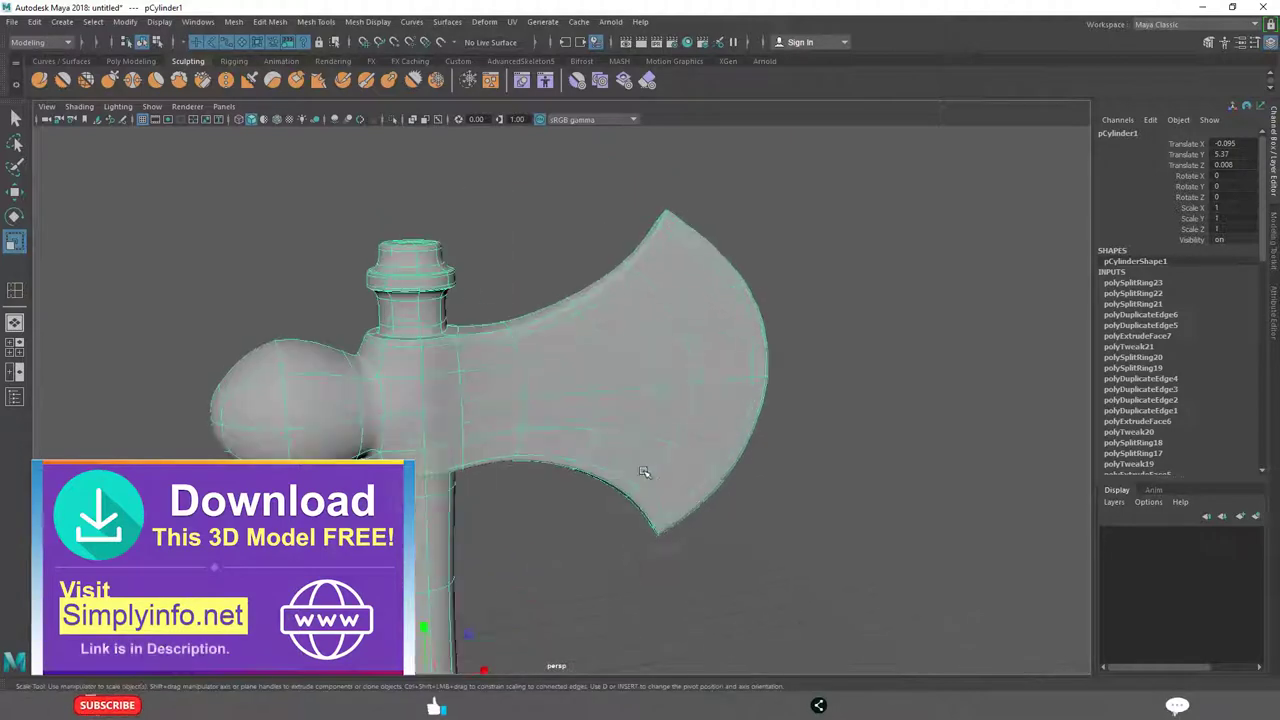
scroll(610, 500, "down", 3)
left_click(576, 529)
left_click_drag(641, 473, 651, 534, "alt")
scroll(651, 537, "down", 3)
middle_click_drag(651, 540, 657, 377, "alt")
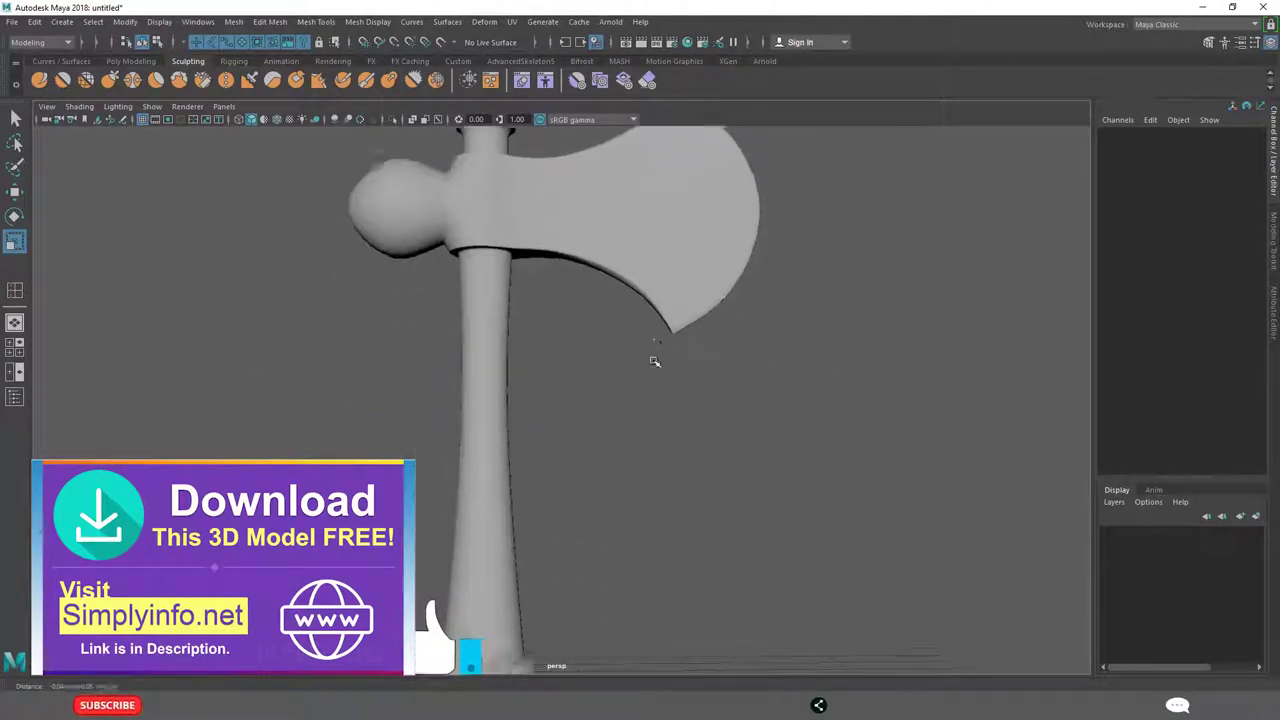
middle_click_drag(625, 558, 677, 391, "alt")
scroll(677, 391, "up", 6)
middle_click_drag(664, 495, 689, 373, "alt")
scroll(688, 380, "down", 3)
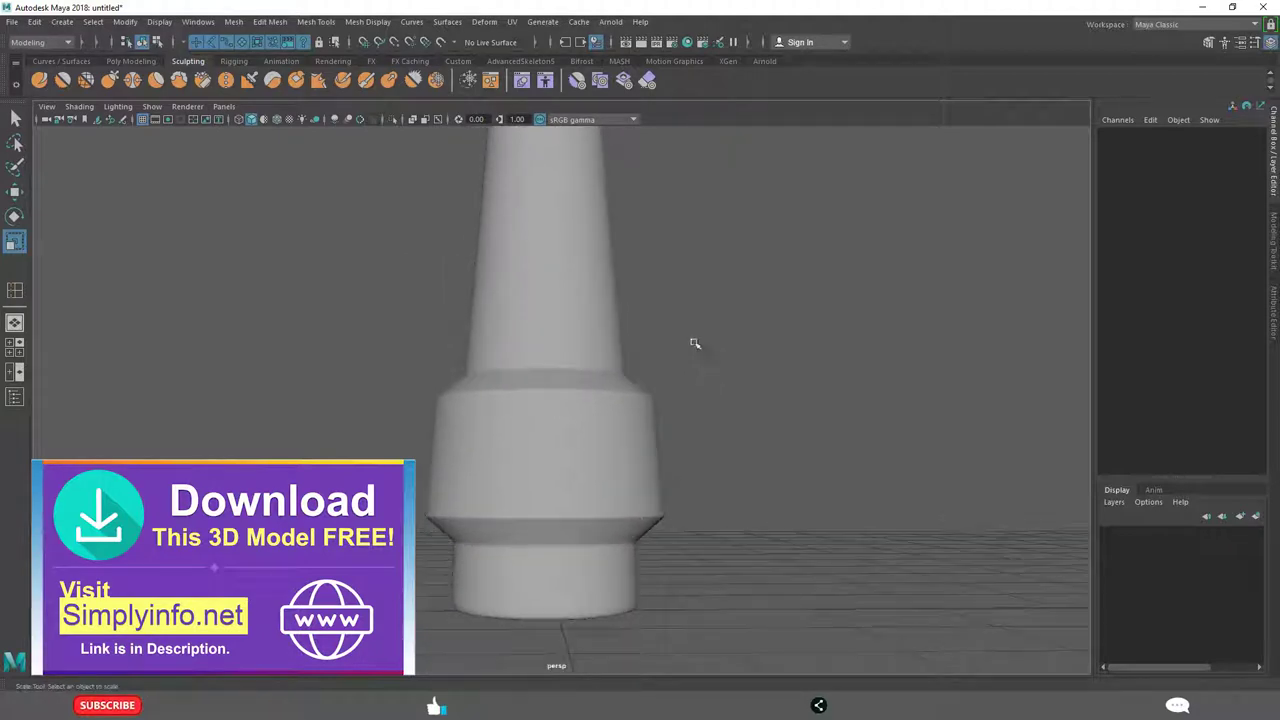
scroll(712, 330, "down", 2)
middle_click_drag(720, 303, 707, 450, "alt")
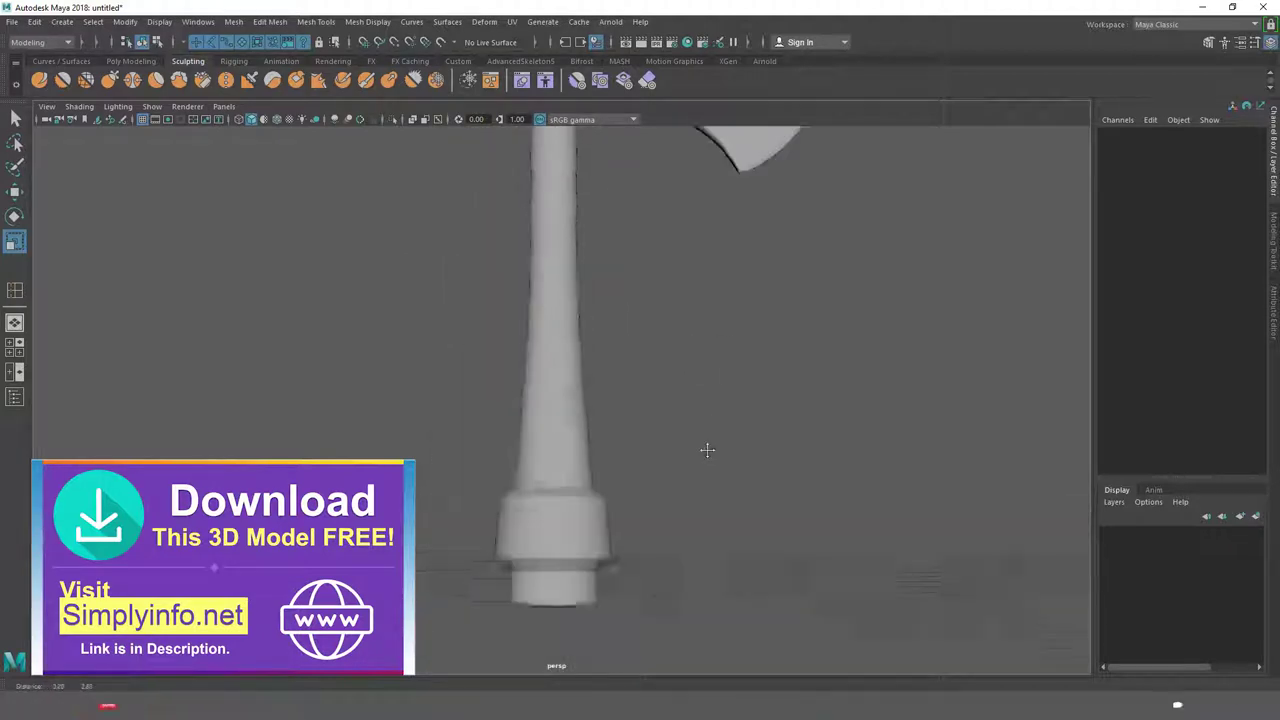
scroll(707, 450, "down", 5)
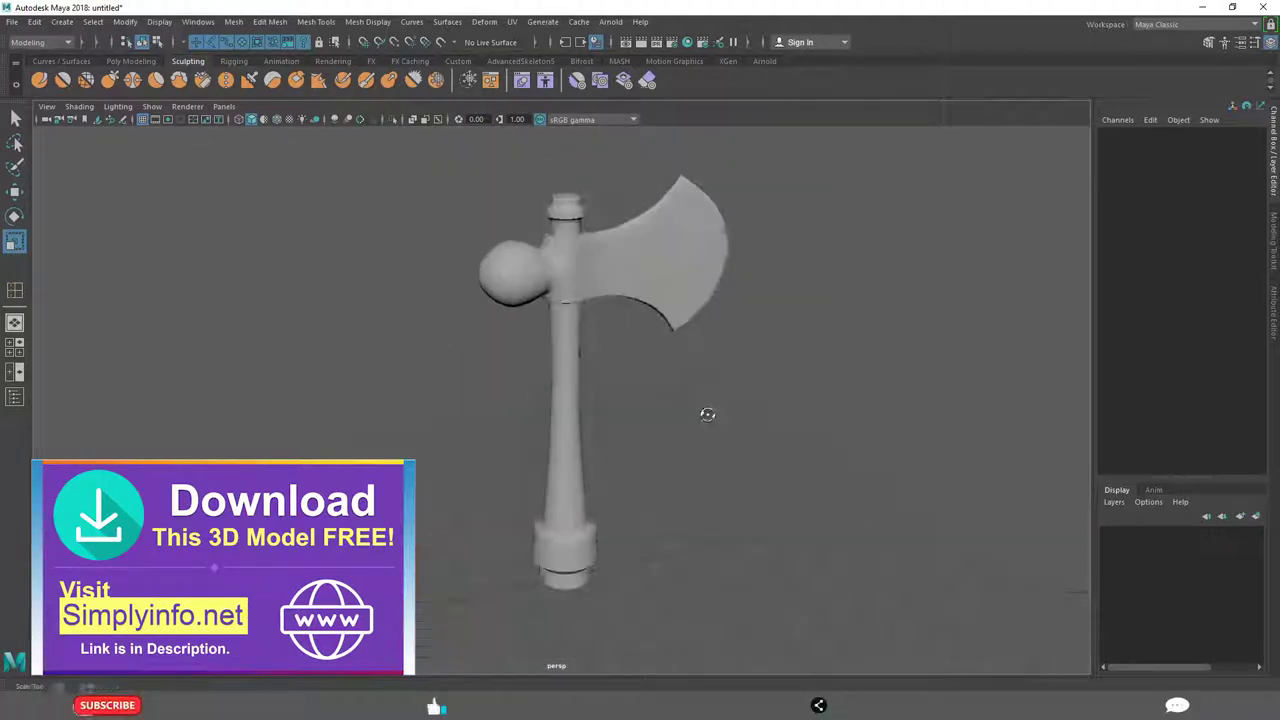
left_click_drag(709, 414, 639, 461, "alt")
scroll(677, 439, "up", 5)
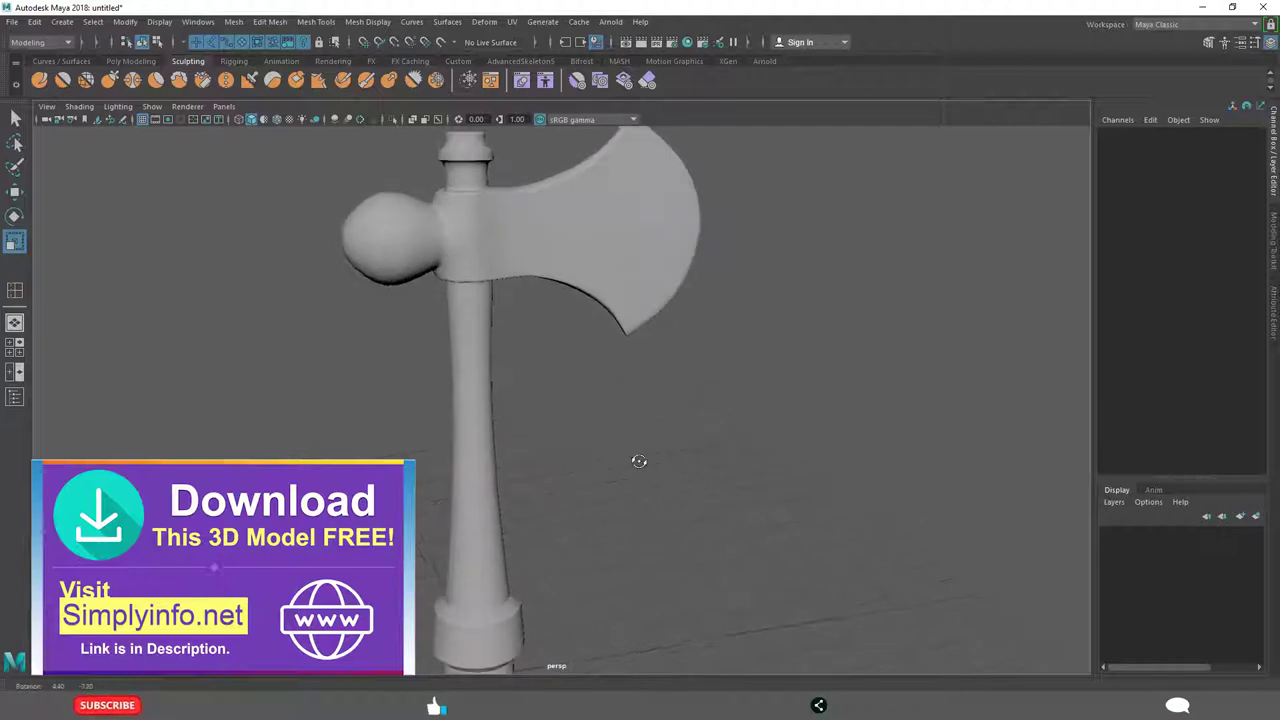
mouse_move(649, 465)
middle_mouse_down("alt")
mouse_move(666, 451)
mouse_move(656, 477)
middle_mouse_up("alt")
scroll(644, 480, "down", 3)
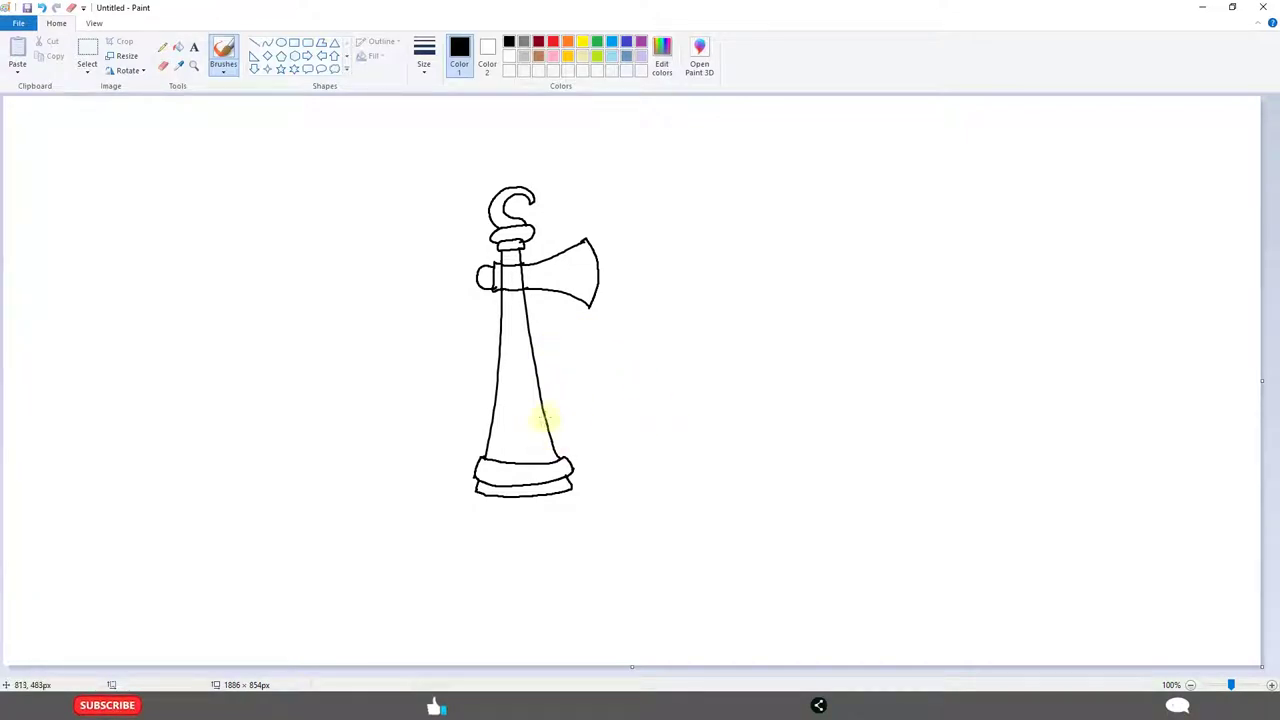
left_click(571, 646)
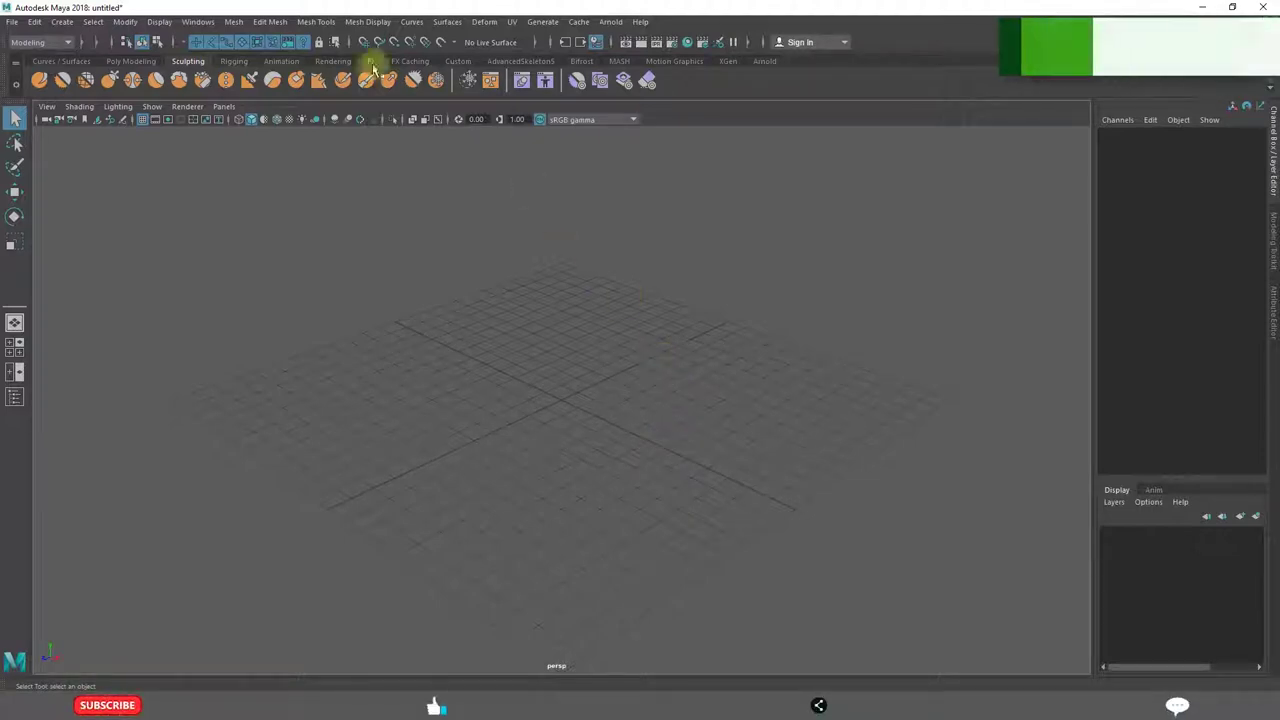
left_click(275, 24)
left_click(160, 274)
left_click(310, 23)
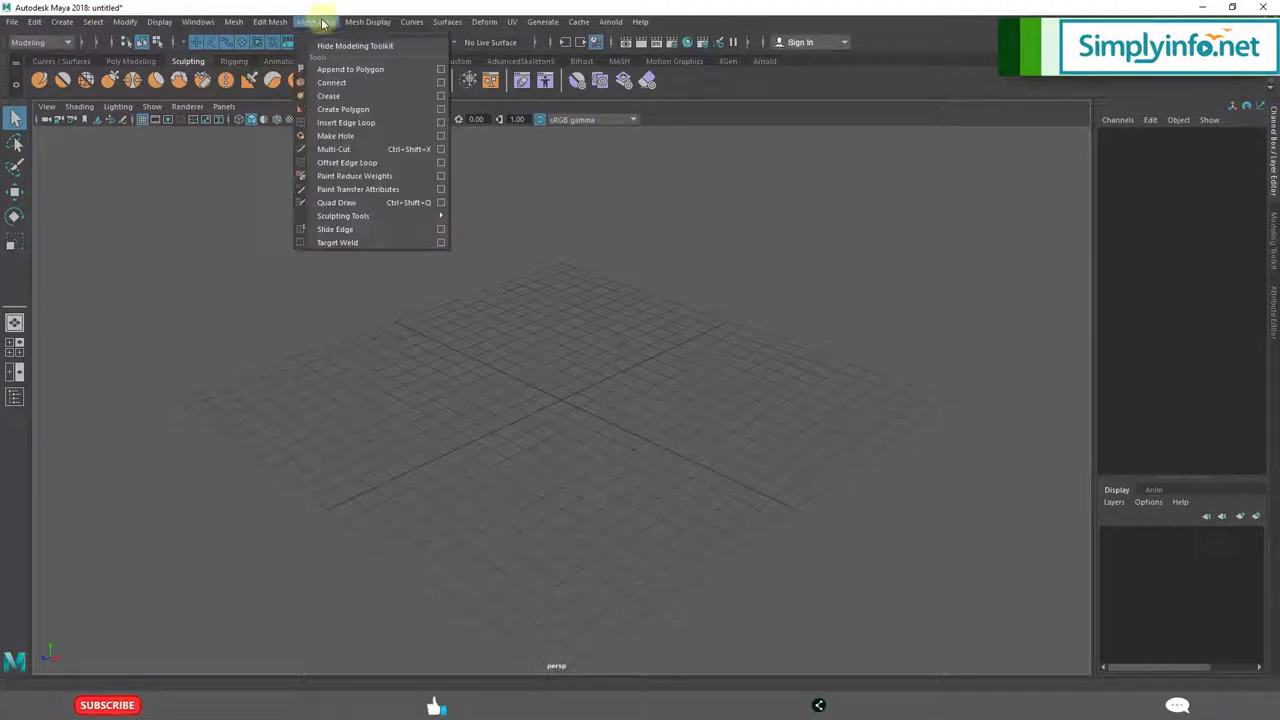
left_click(240, 349)
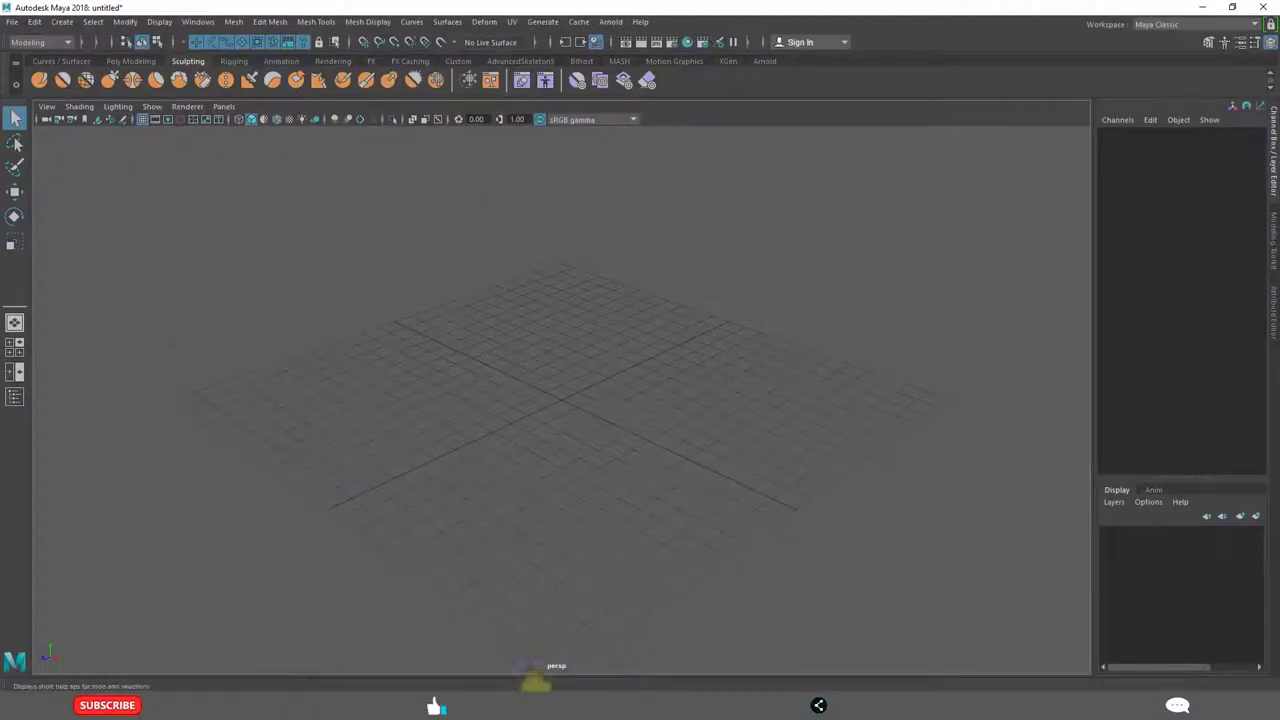
Create a polygon cylinder at the grid's centre, with a radius of about 1.5 and a height of about 10.7
left_click(64, 22)
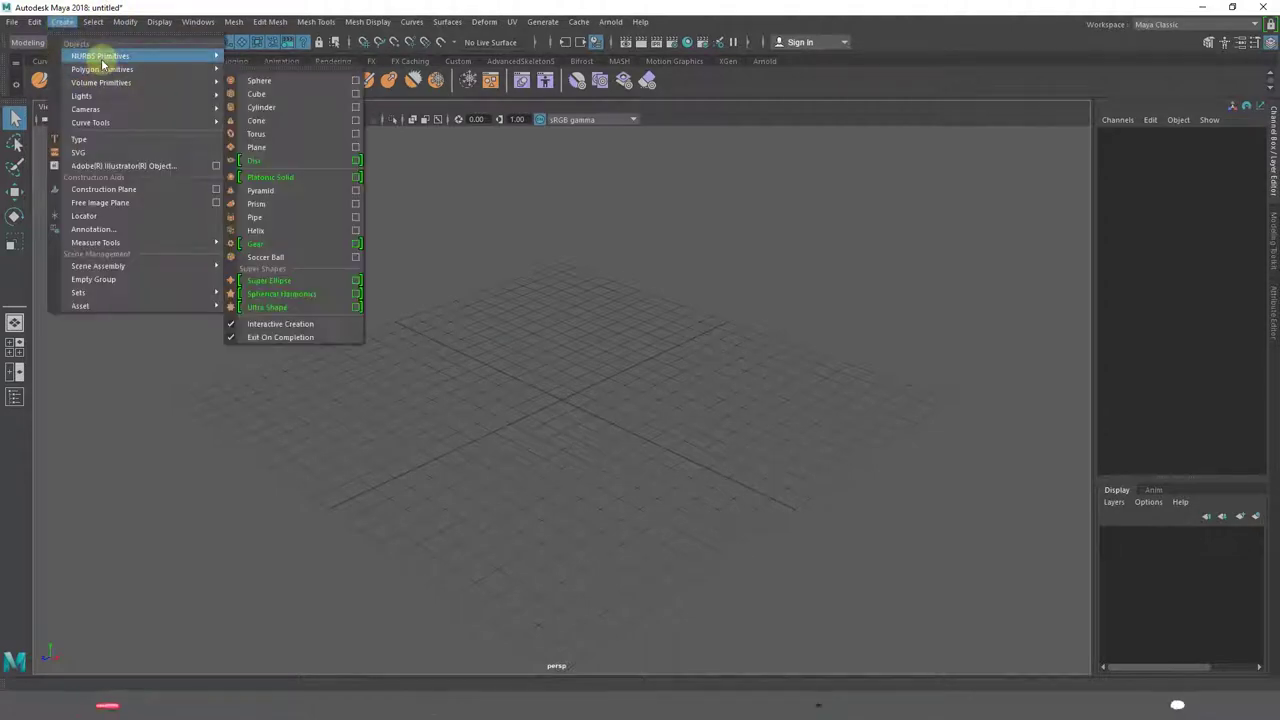
mouse_move(115, 69)
left_click(262, 107)
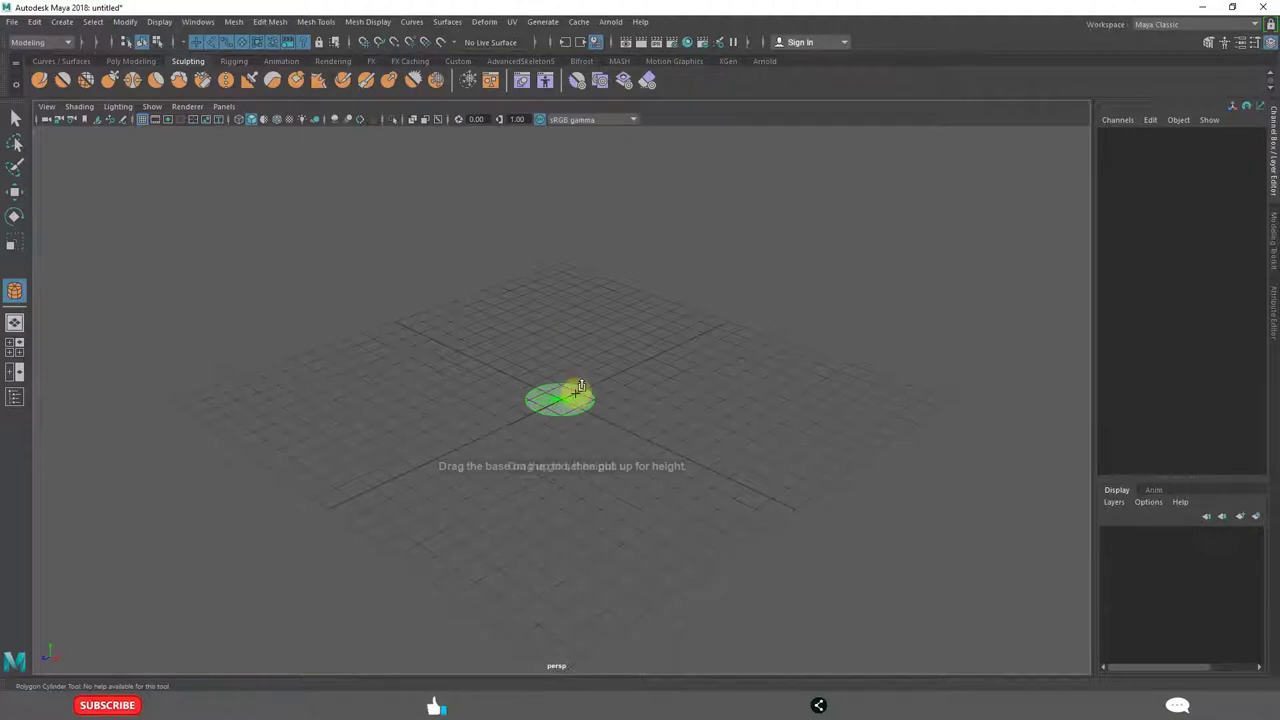
left_click_drag(579, 386, 575, 255)
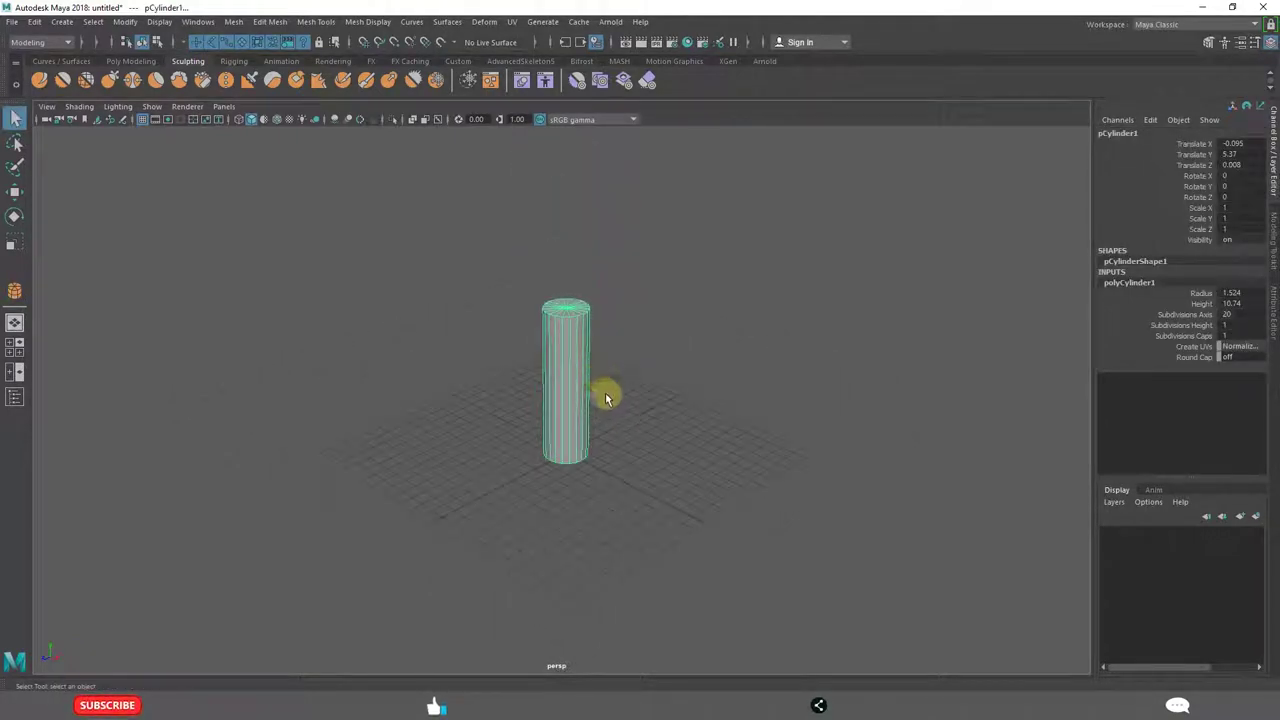
left_click_drag(612, 403, 670, 415, "alt")
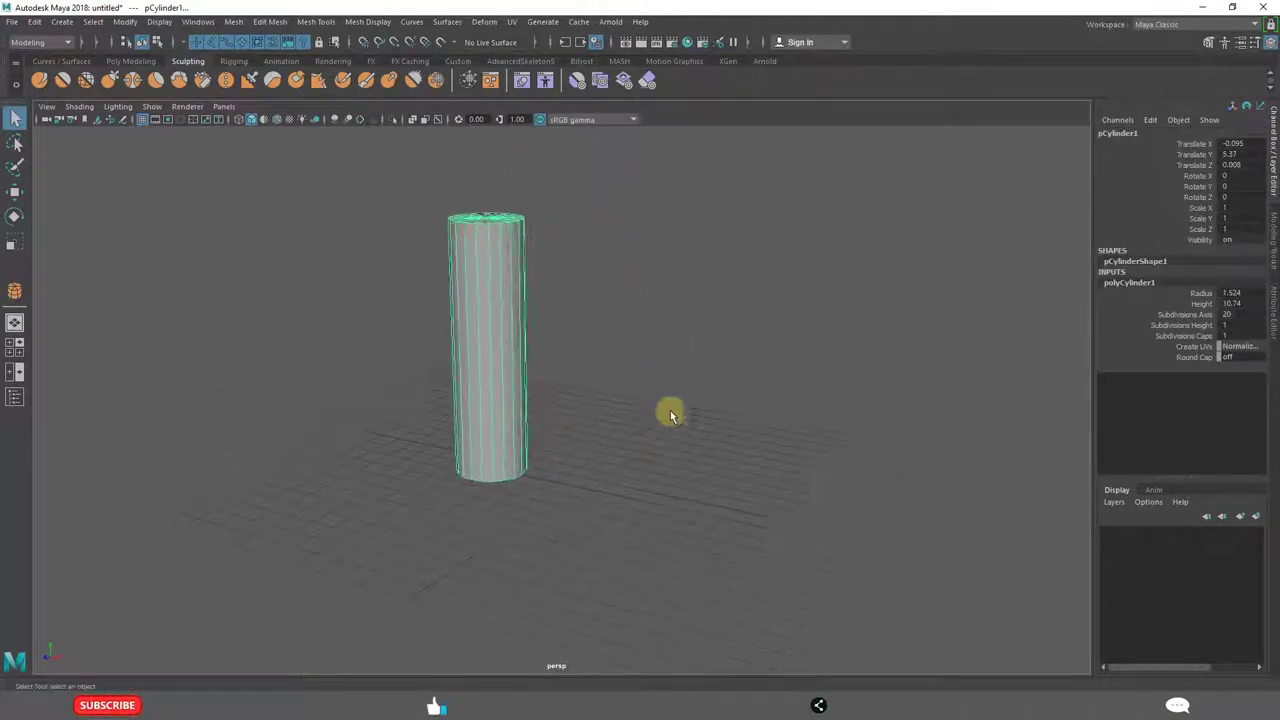
Reduce the cylinder's radius to 0.524 to make it a slim shaft
left_click(1204, 292)
middle_click_drag(823, 360, 816, 357)
left_click(616, 447)
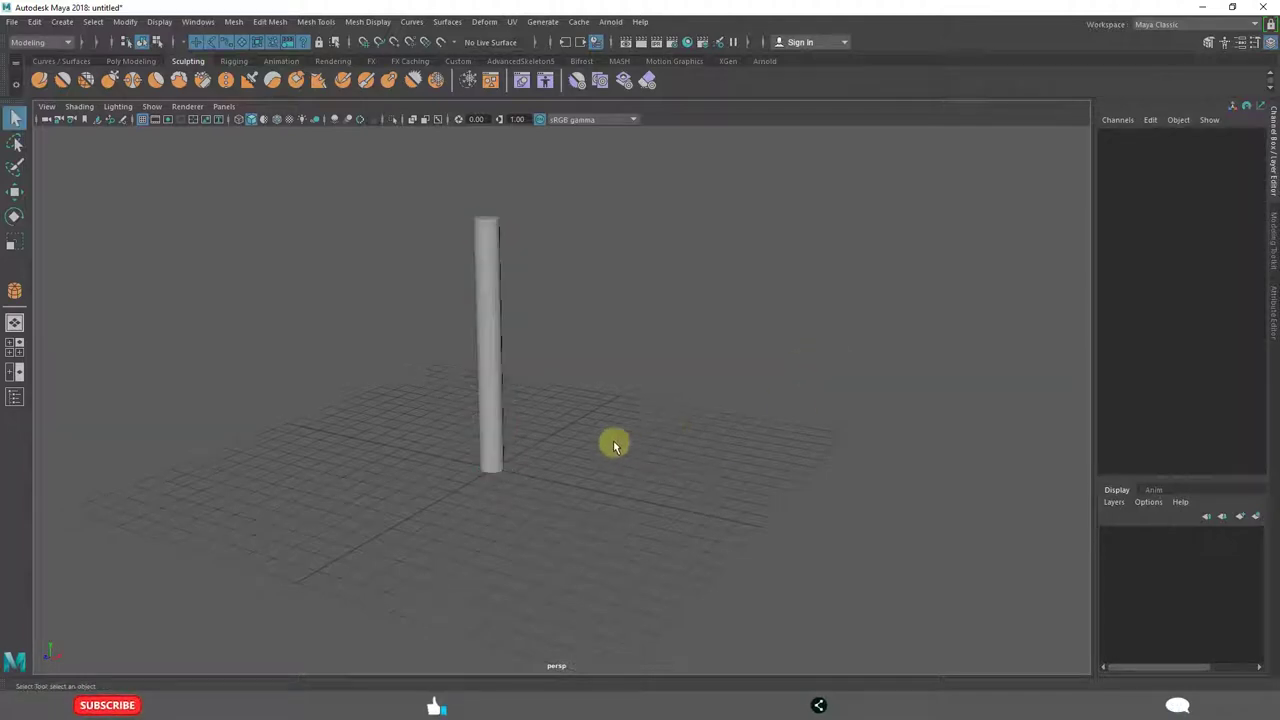
left_click_drag(614, 443, 582, 460, "alt")
Try scaling down the ring of vertices at the cylinder's top end to narrow the shaft
left_click(486, 300)
left_click_drag(594, 311, 589, 468, "alt")
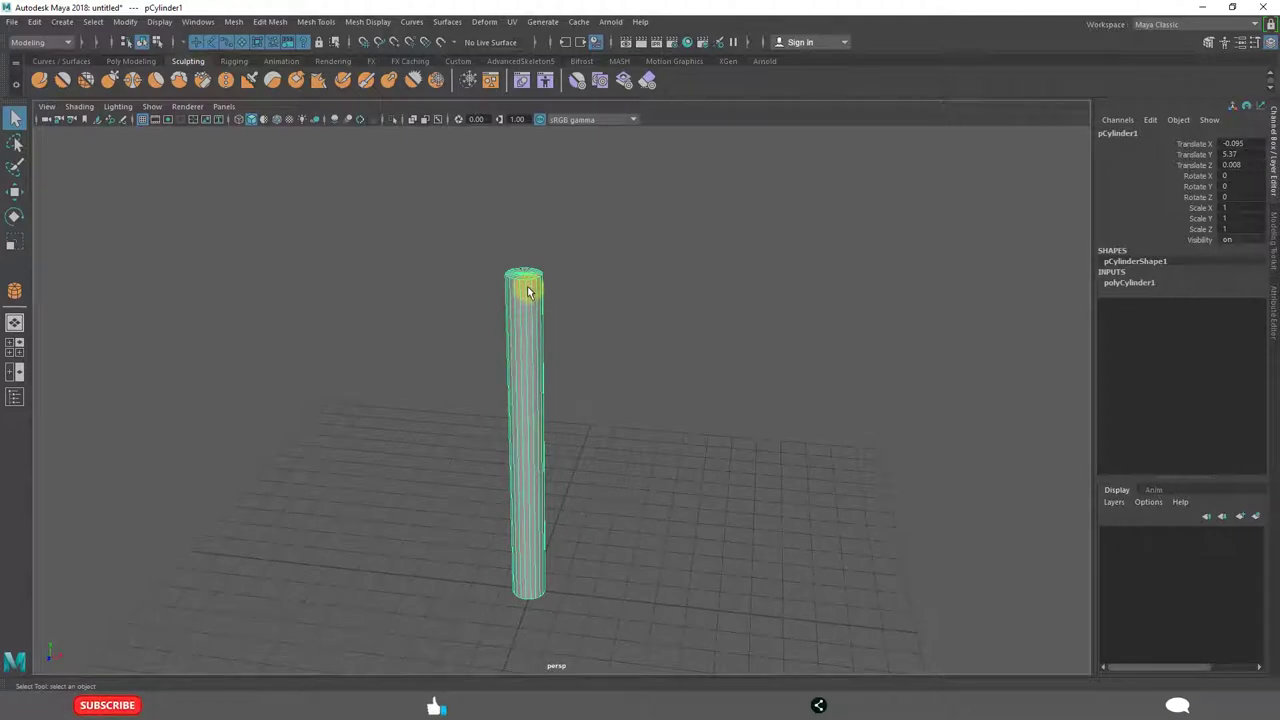
right_click_drag(529, 287, 476, 285)
left_click_drag(480, 234, 649, 346)
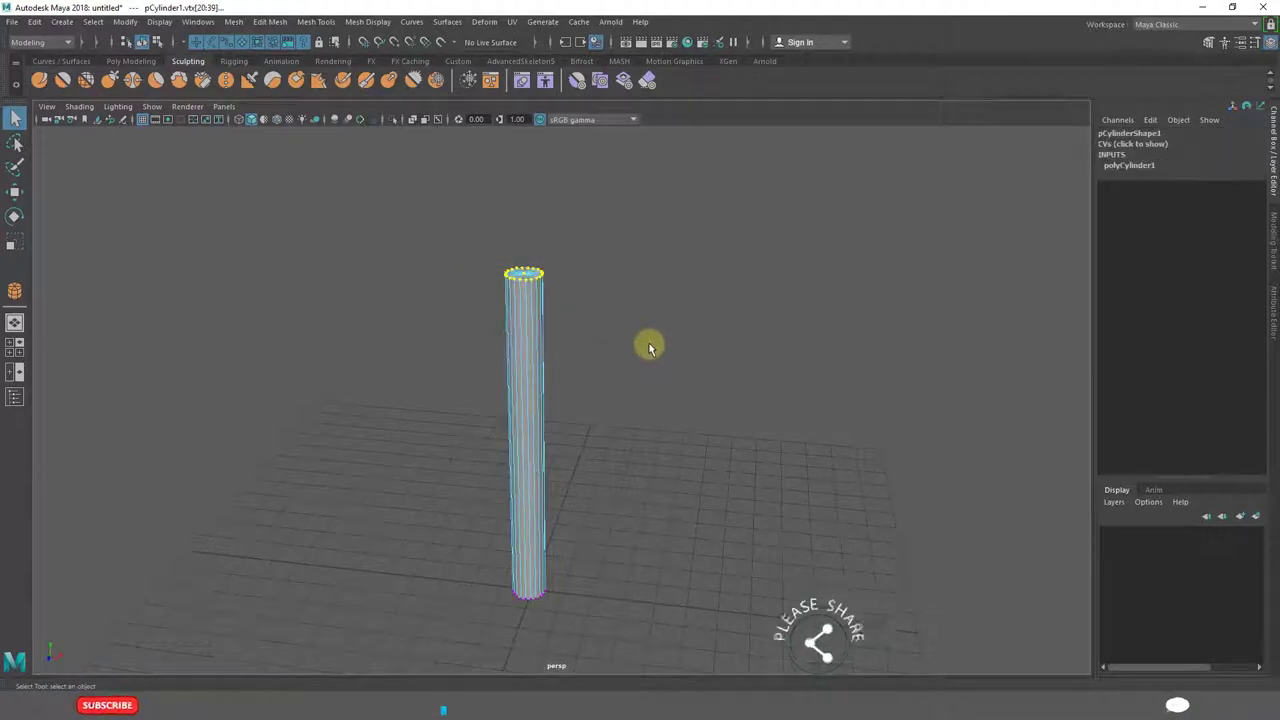
key("r")
left_click_drag(522, 275, 509, 273)
left_click(662, 450)
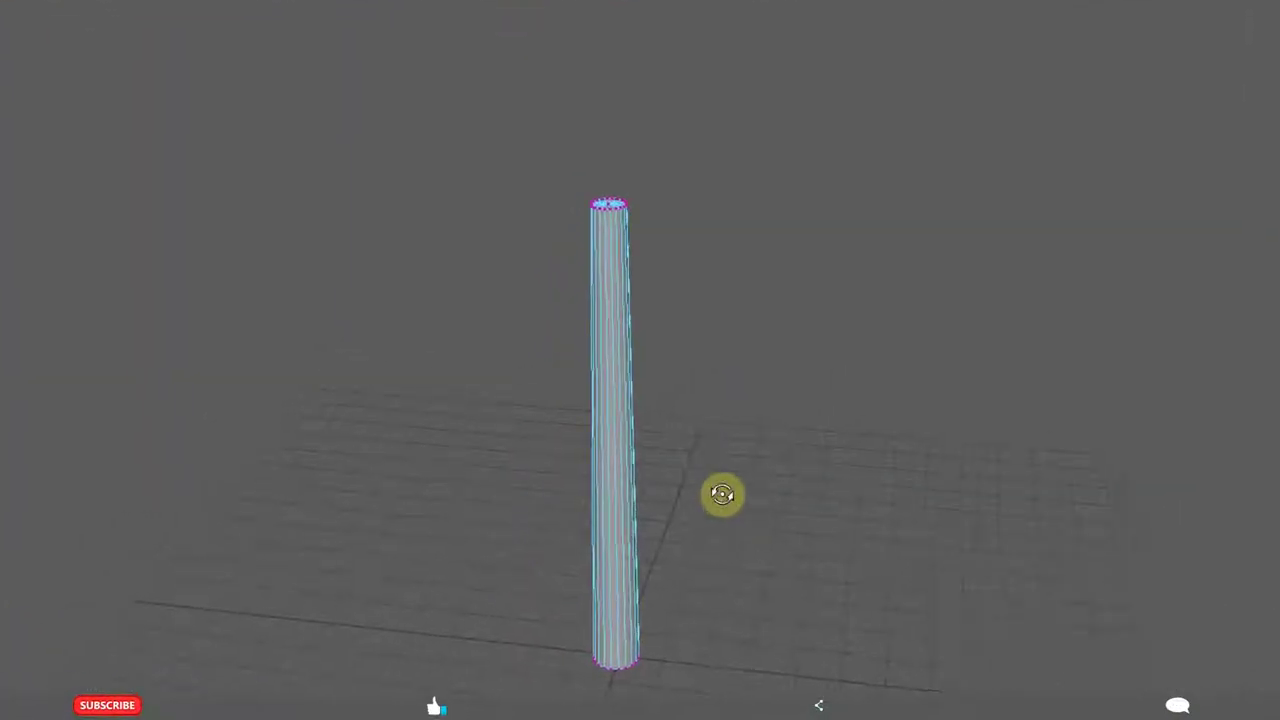
Try scaling up the ring of vertices at the cylinder's bottom end to widen the base
left_click_drag(722, 494, 763, 443, "alt")
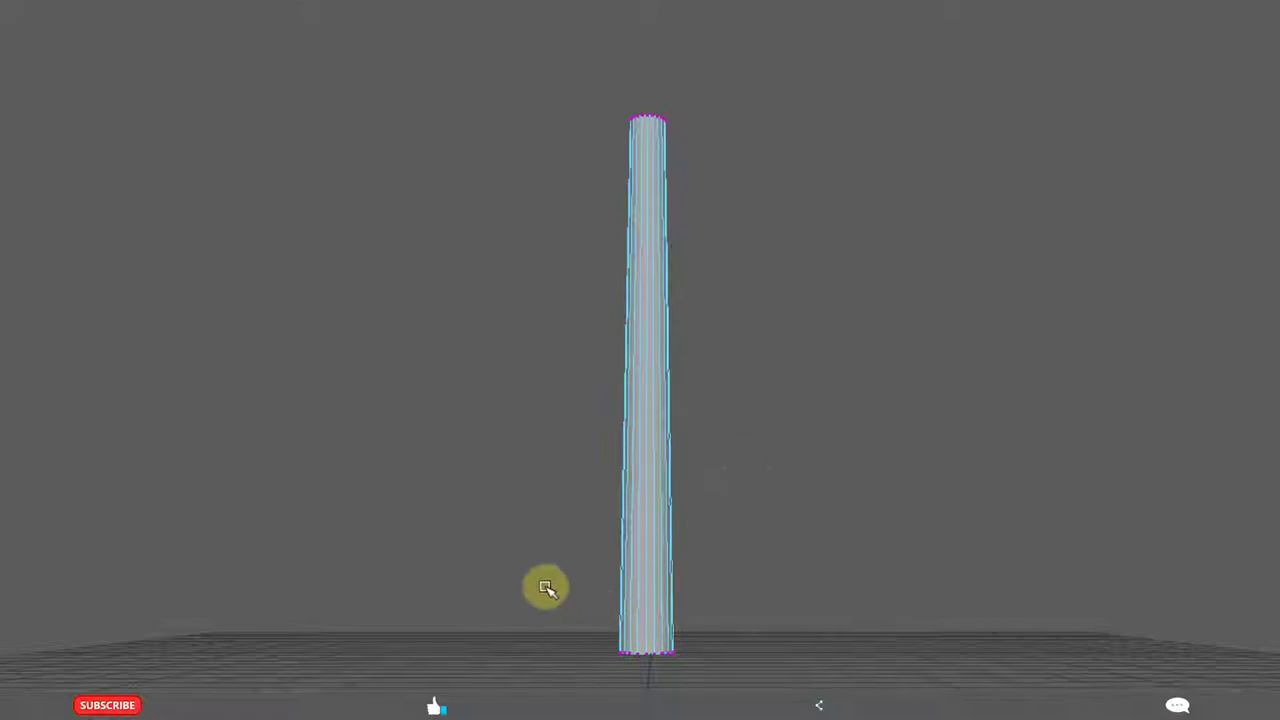
left_click_drag(560, 586, 772, 668)
left_click_drag(646, 651, 652, 647)
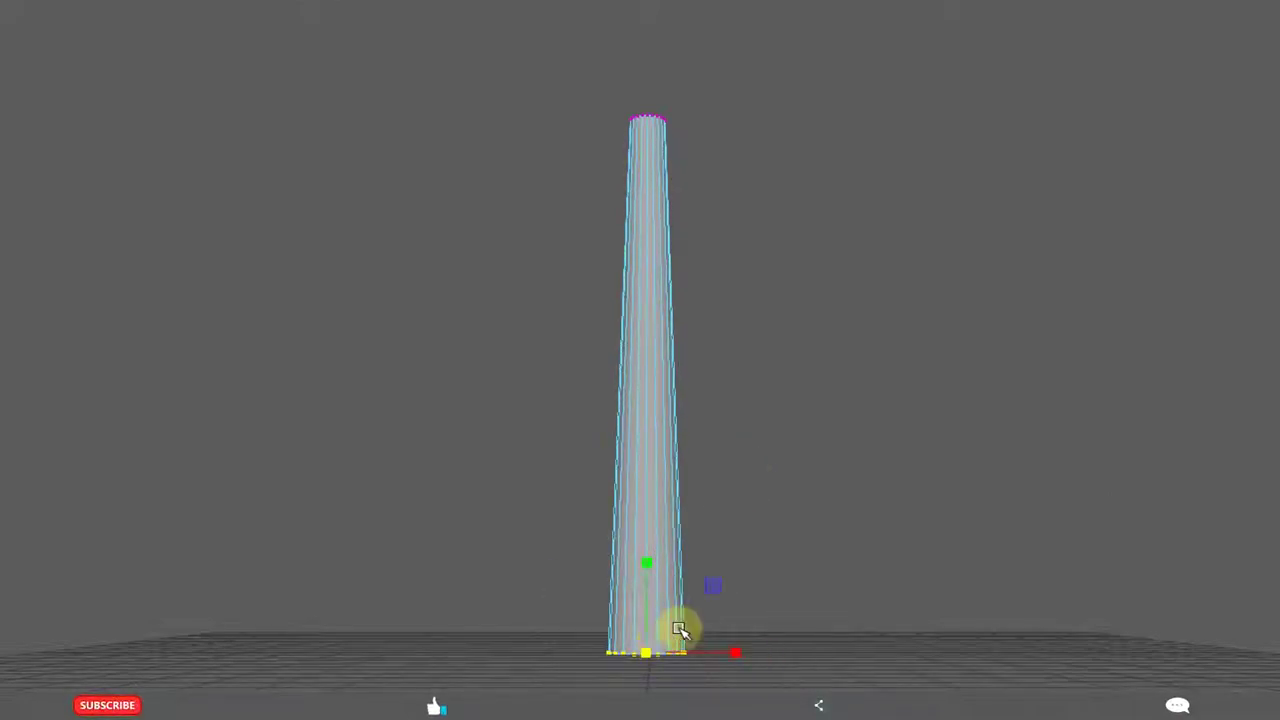
left_click_drag(886, 414, 694, 434, "alt")
middle_click_drag(692, 373, 820, 370, "alt")
right_click_drag(820, 370, 844, 400, "alt")
Try lowering the tapered cylinder's axis subdivisions to 13
right_click_drag(694, 80, 771, 48)
left_click(871, 343)
left_click(699, 350)
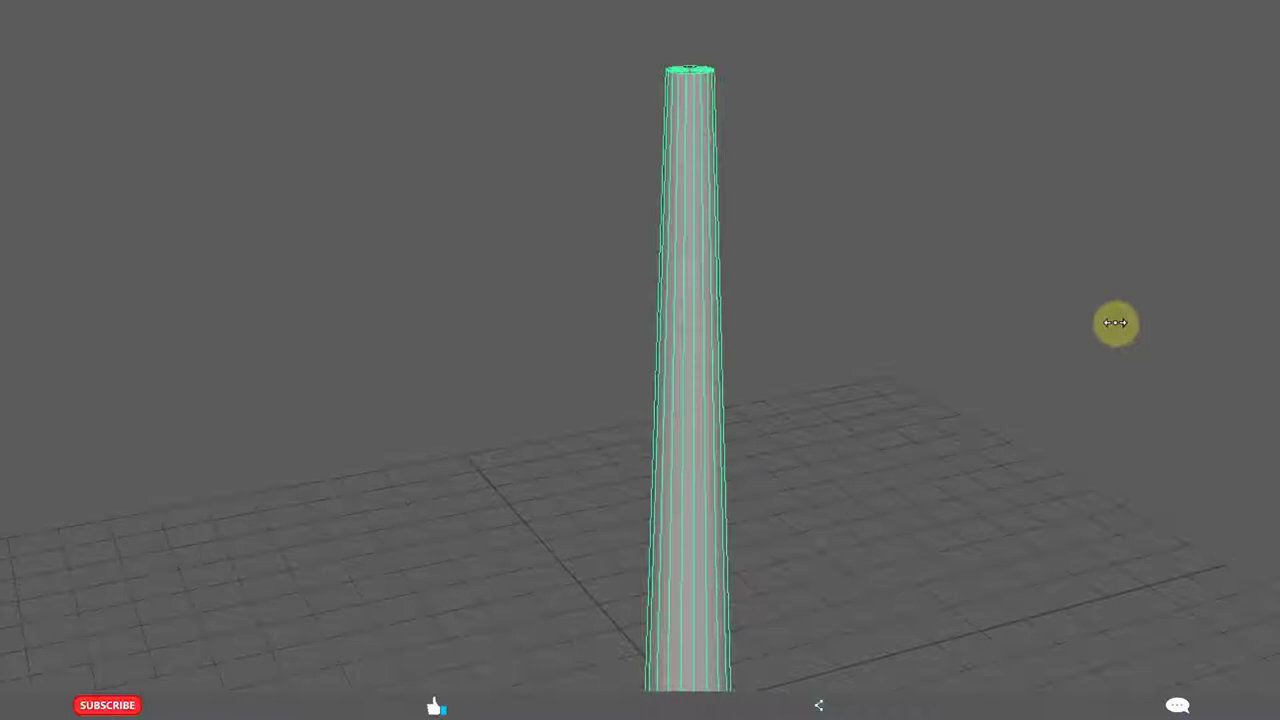
middle_click_drag(1113, 322, 1011, 329)
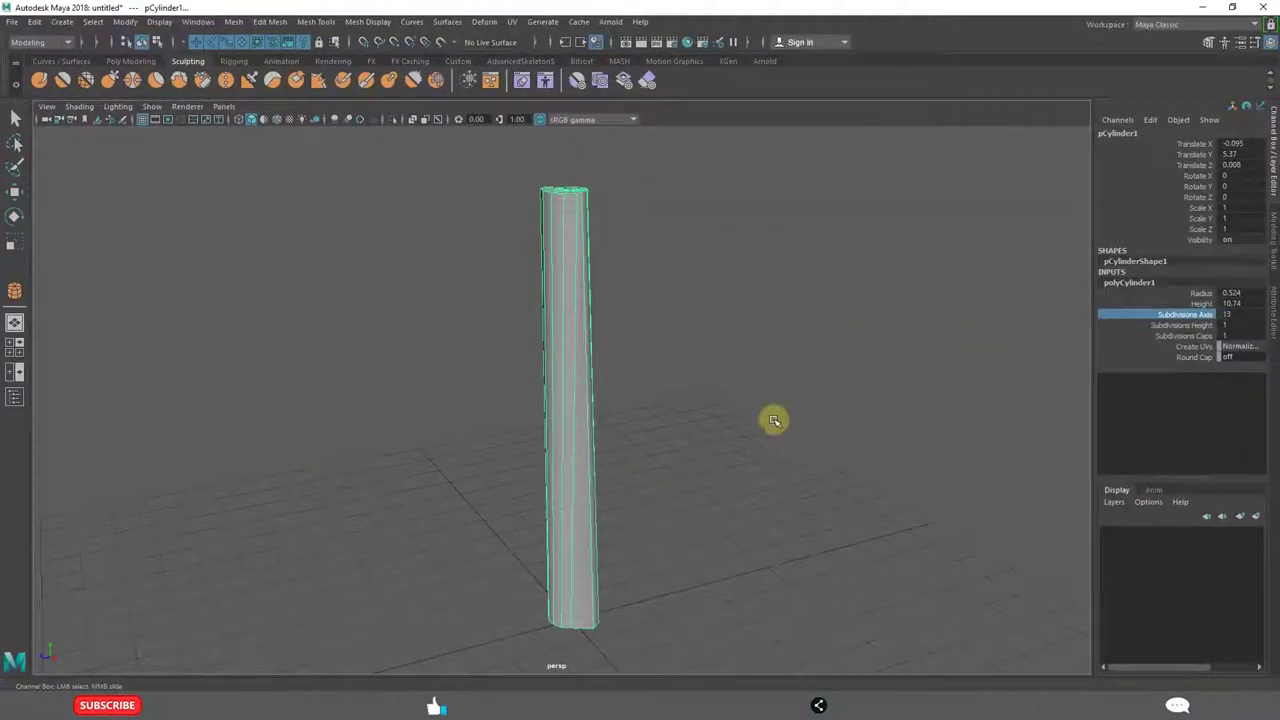
left_click(771, 407)
left_click_drag(677, 420, 608, 417, "alt")
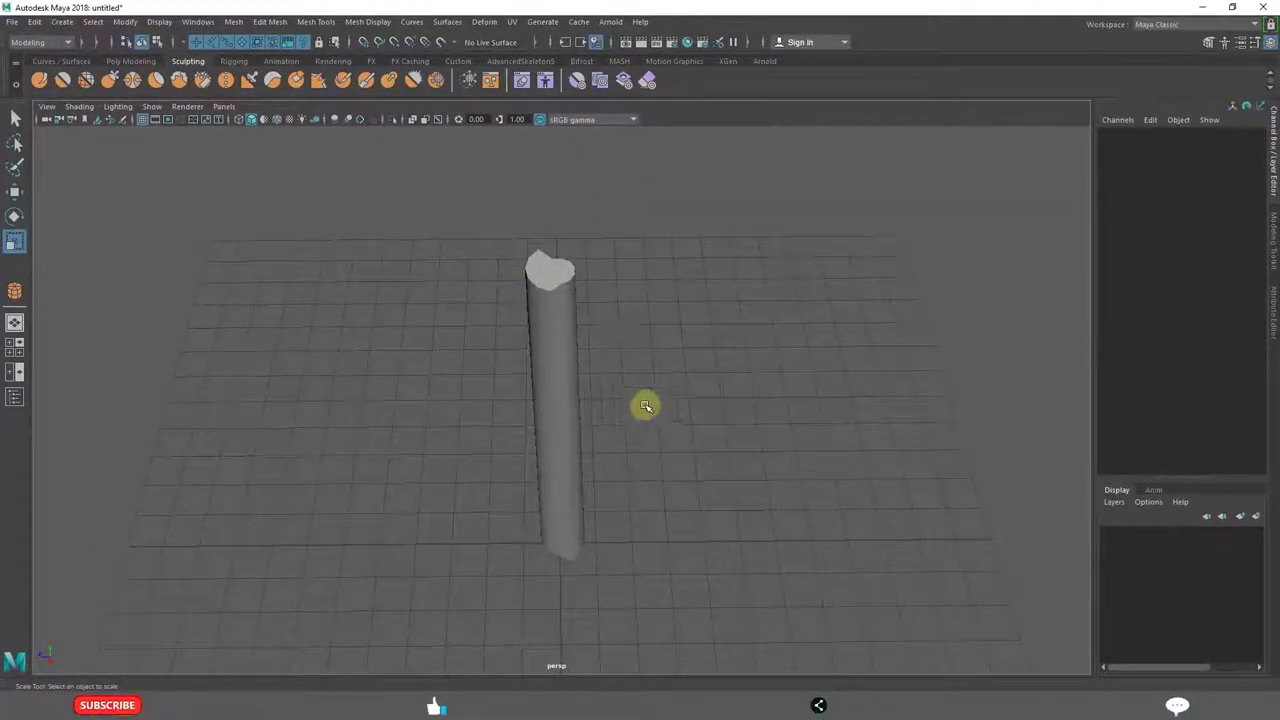
Undo the axis subdivision change and the scaling of the cylinder's bottom and top vertices
key("ctrl+z")
key("ctrl+z")
key("ctrl+z")
key("ctrl+z")
key("ctrl+z")
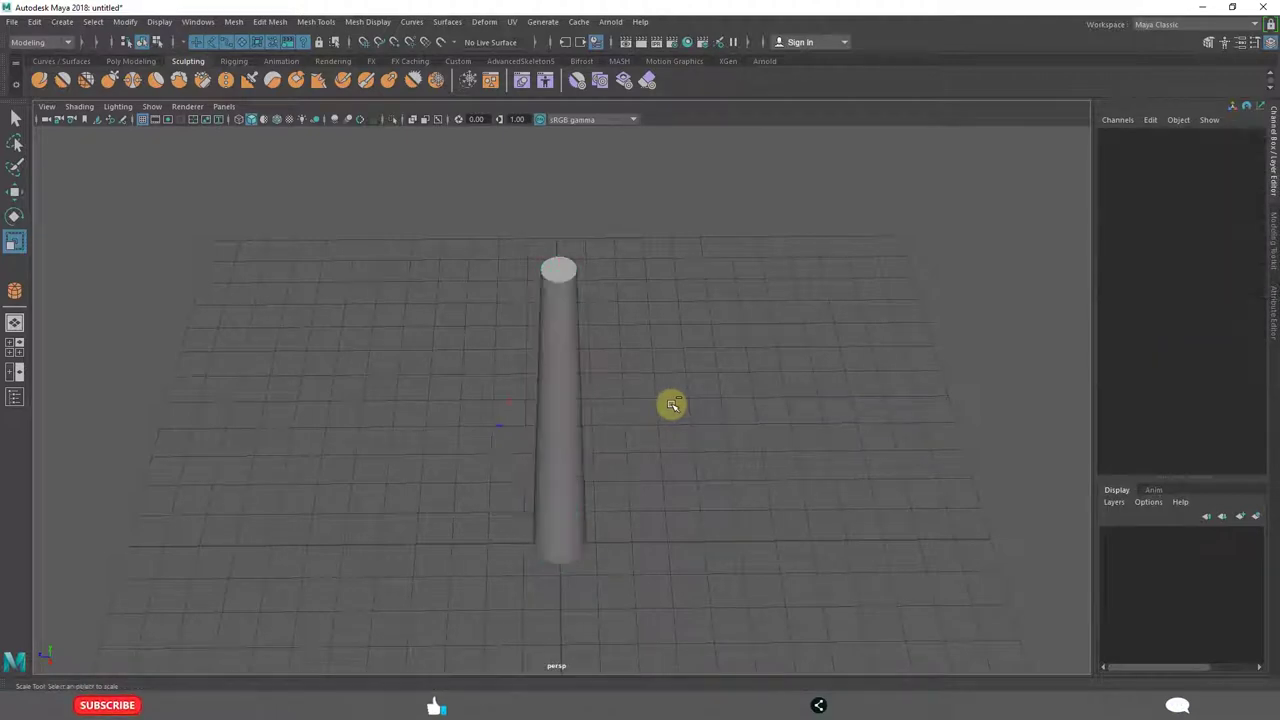
key("ctrl+z")
key("ctrl+z")
key("ctrl+z")
key("ctrl+z")
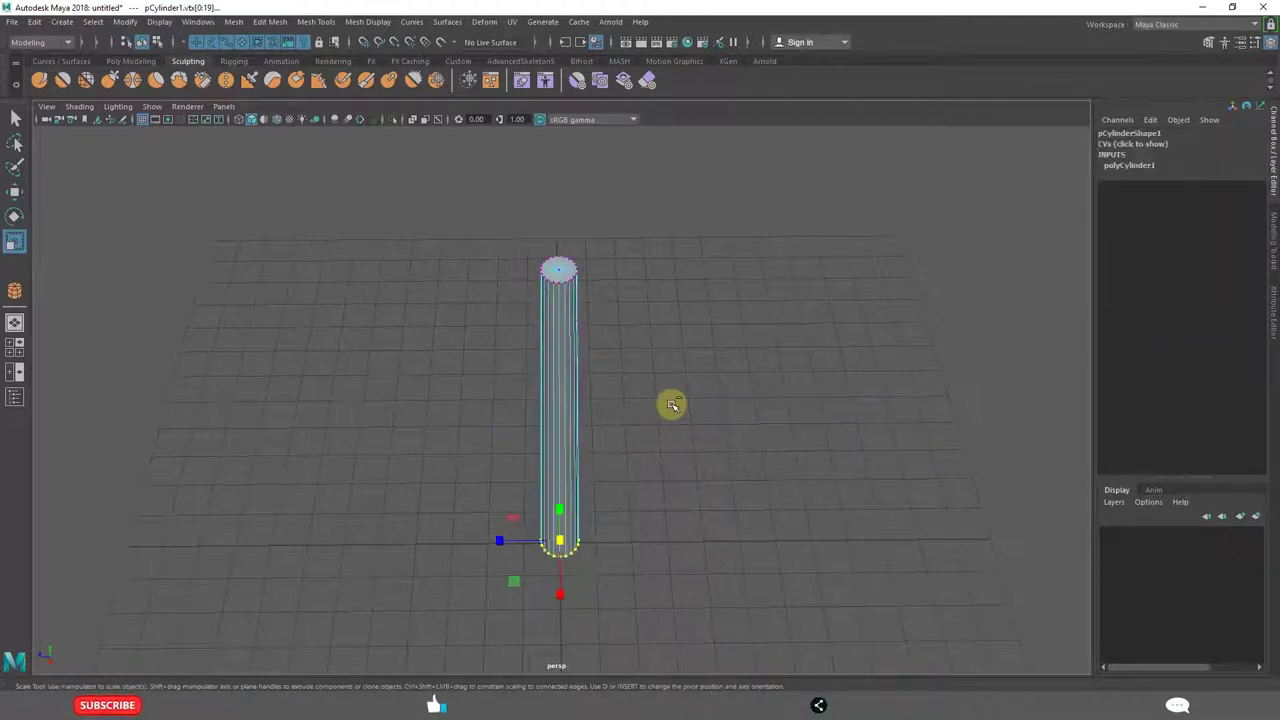
key("ctrl+z")
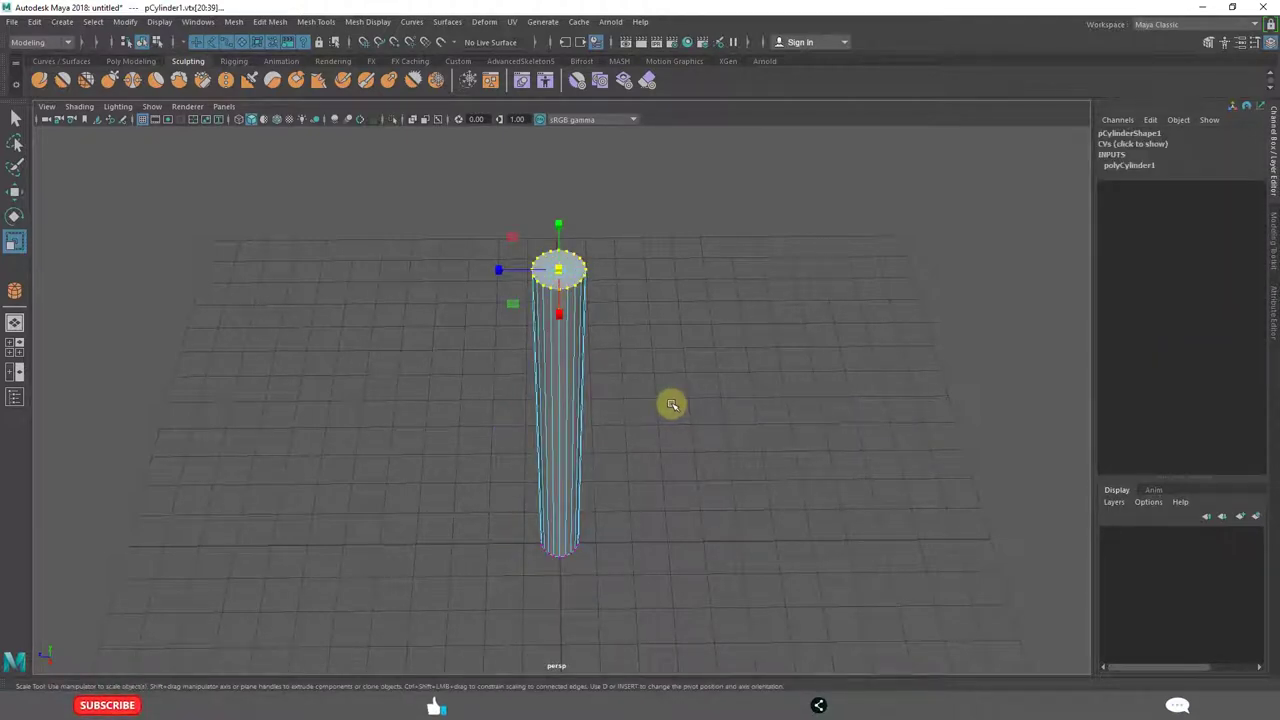
Return the cylinder to object mode and set its axis subdivisions to 8
right_click_drag(577, 294, 636, 272)
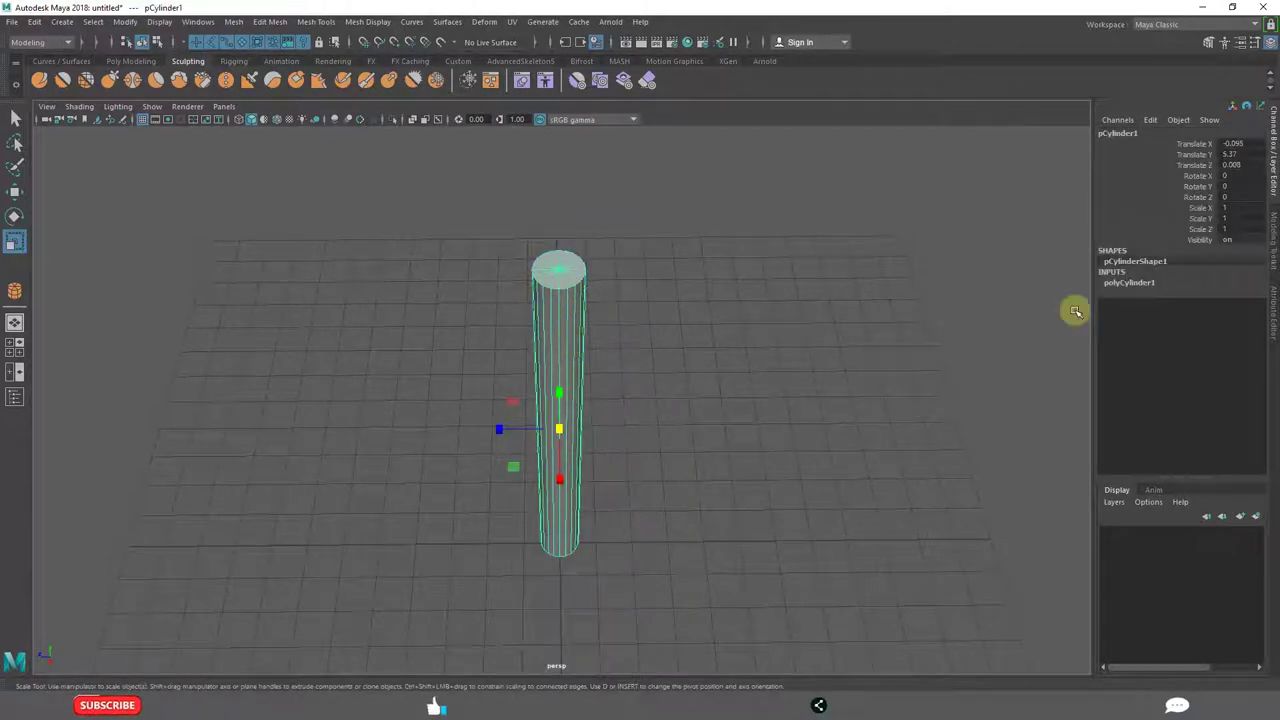
left_click(1145, 284)
left_click(1248, 315)
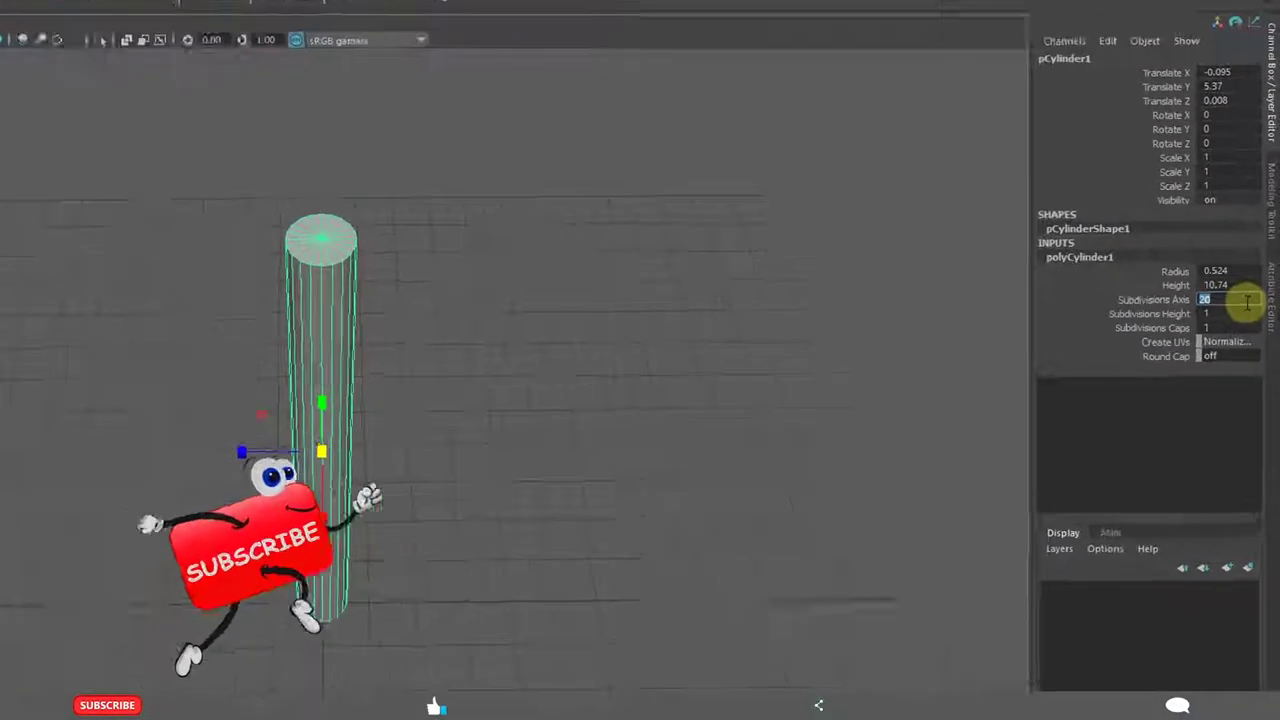
type("8")
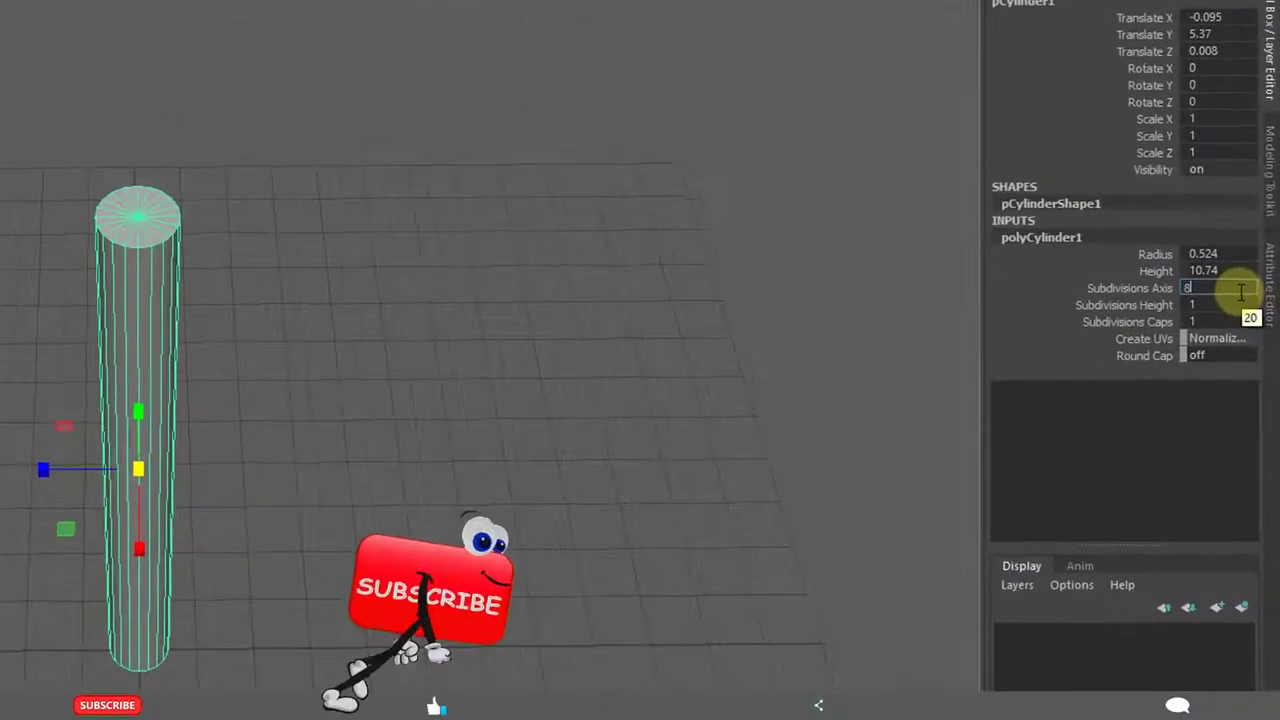
key("Return")
left_click(330, 488)
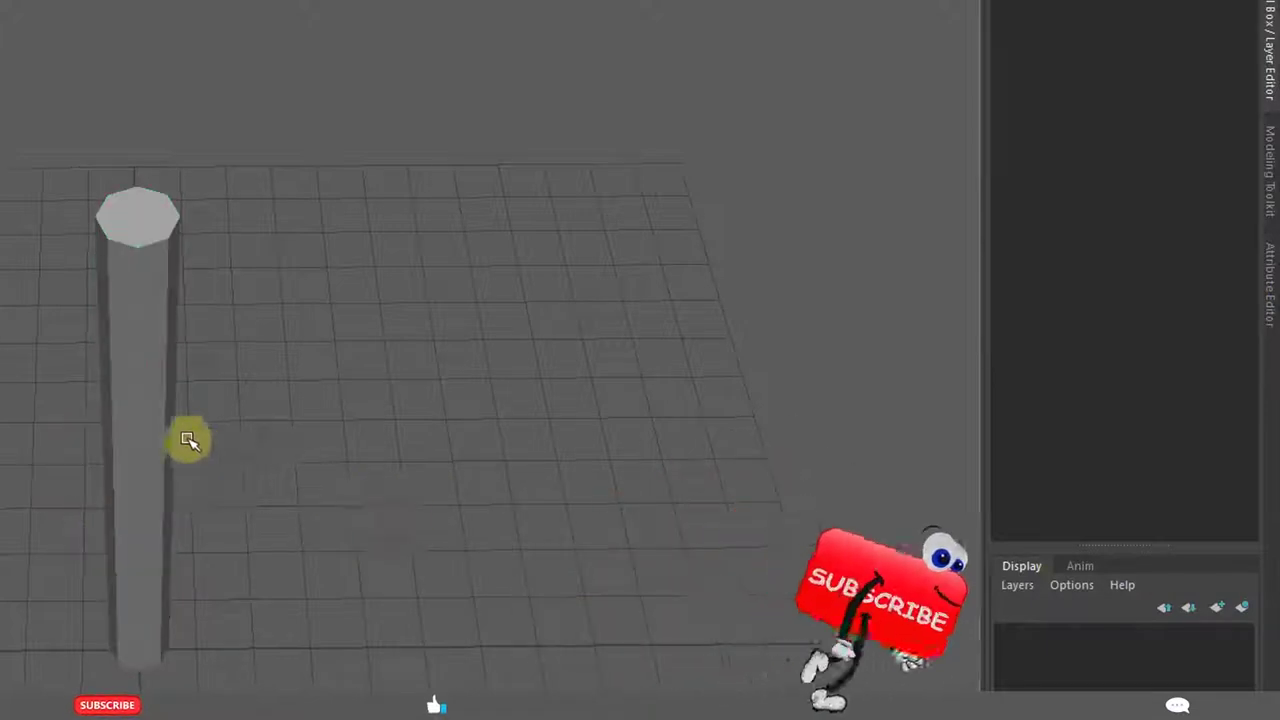
Scale down the top vertices of the eight-sided cylinder uniformly to narrow the handle's upper end
left_click_drag(166, 431, 308, 402, "alt")
left_click(198, 348)
middle_click_drag(308, 403, 214, 371, "alt")
scroll(214, 371, "up", 2)
middle_click_drag(197, 314, 291, 450, "alt")
scroll(236, 365, "up", 1)
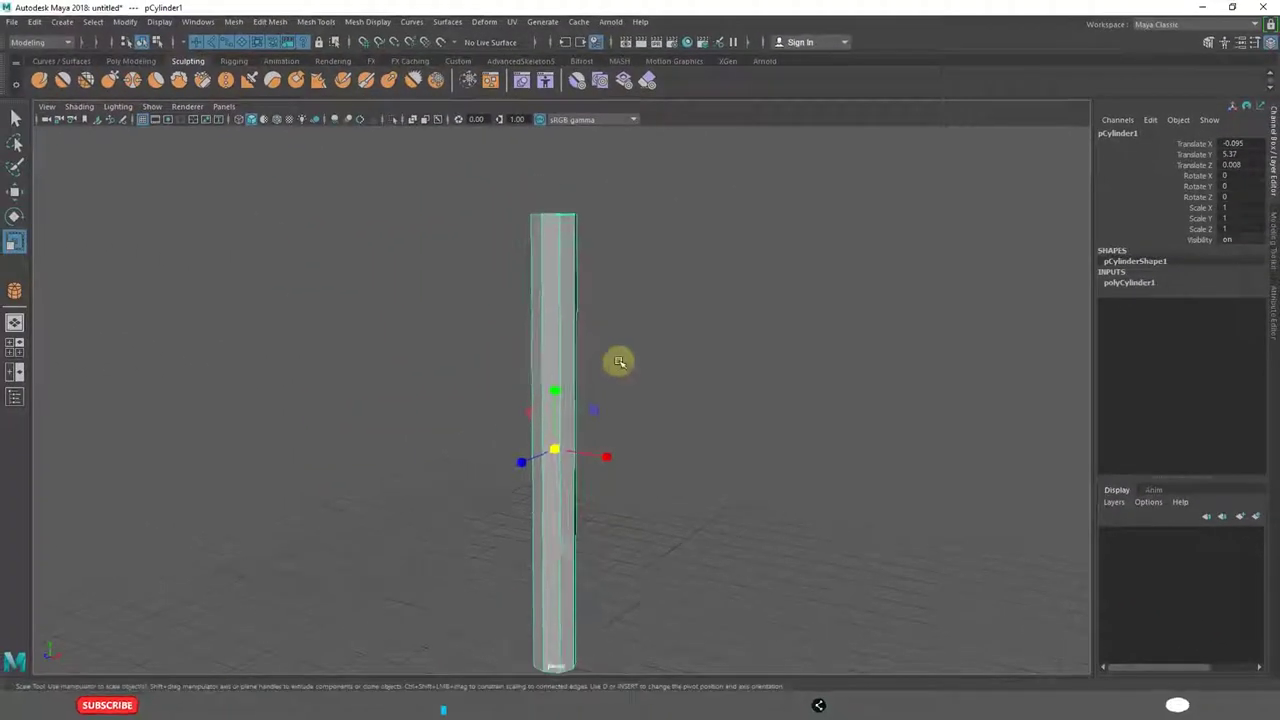
left_click_drag(654, 417, 608, 309, "alt")
right_click_drag(610, 313, 549, 314)
left_click_drag(534, 222, 703, 298)
left_click_drag(609, 253, 596, 253)
left_click(785, 494)
Scale up the bottom vertices of the eight-sided cylinder uniformly to widen the handle's base
scroll(688, 535, "down", 4)
middle_click_drag(686, 531, 690, 368, "alt")
left_click_drag(540, 462, 742, 550)
left_click_drag(590, 503, 602, 499)
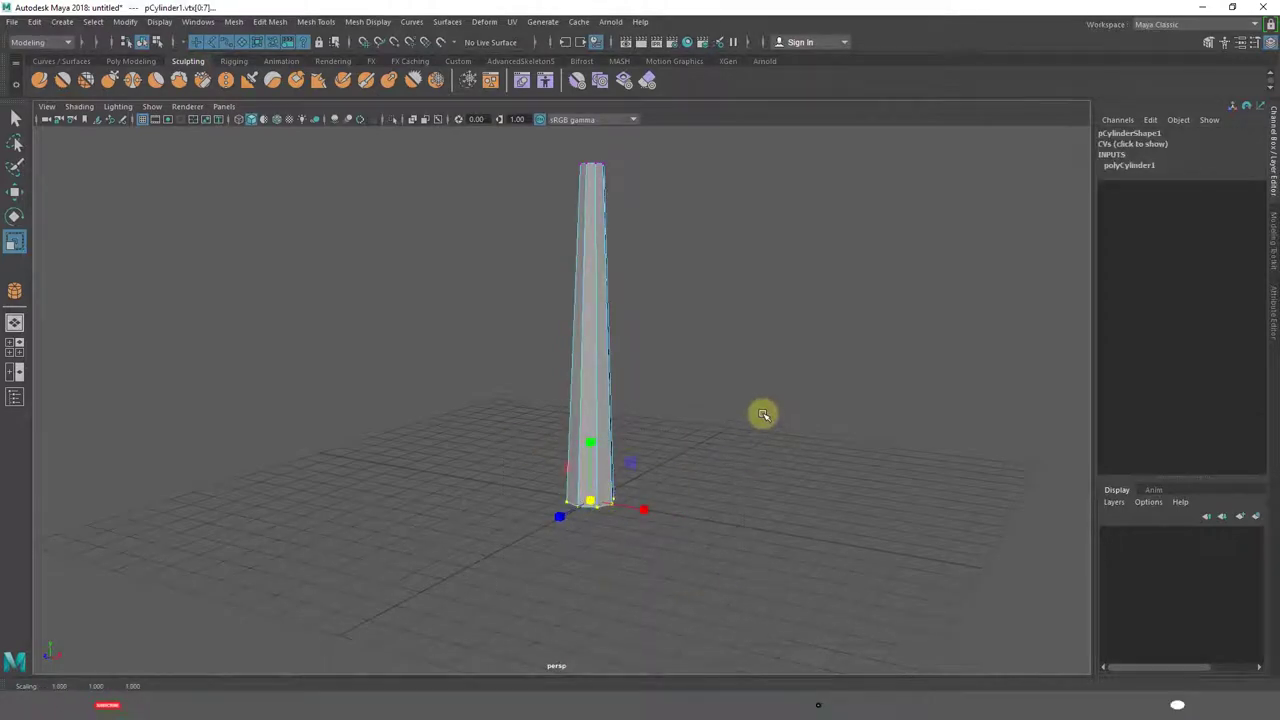
left_click_drag(763, 414, 711, 437, "alt")
left_click(711, 437)
Leave vertex editing and select the whole tapered cylinder in object mode
right_click_drag(594, 322, 652, 305)
left_click_drag(703, 463, 573, 408, "alt")
left_click(573, 408)
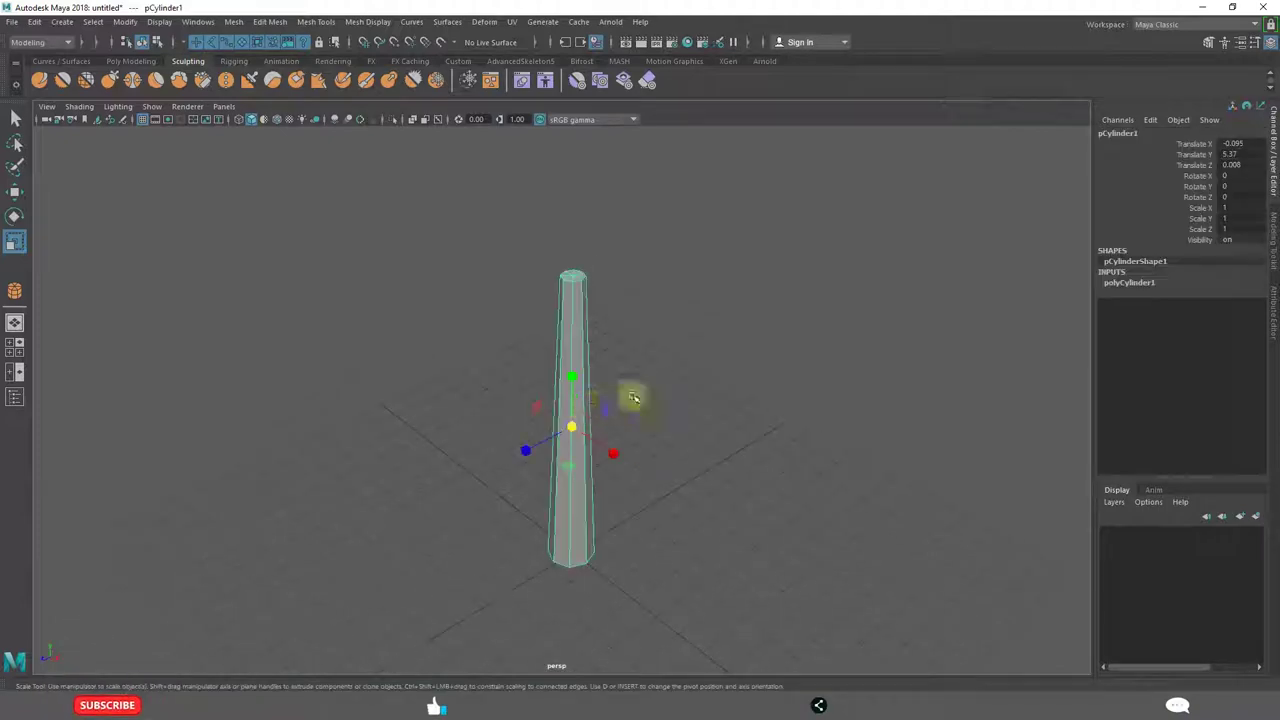
middle_click_drag(646, 389, 660, 477, "alt")
scroll(660, 470, "up", 4)
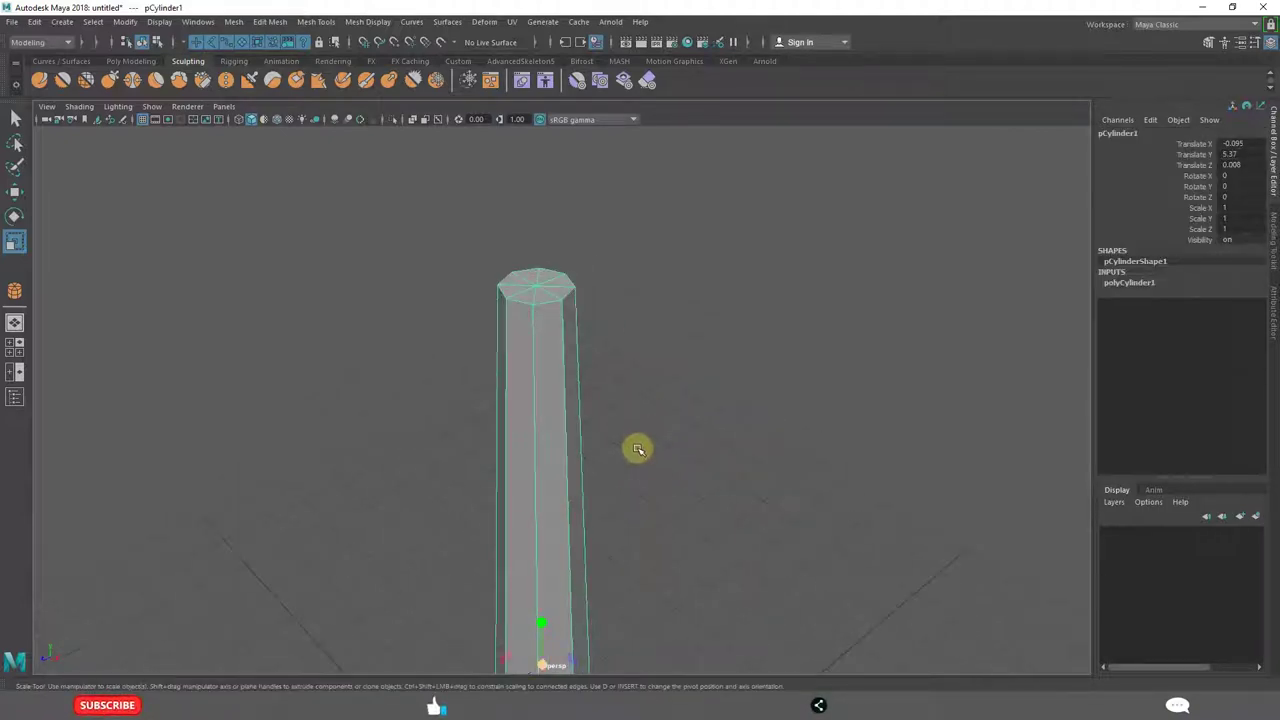
Insert two horizontal edge loops around the upper part of the tapered handle
scroll(637, 449, "up", 2)
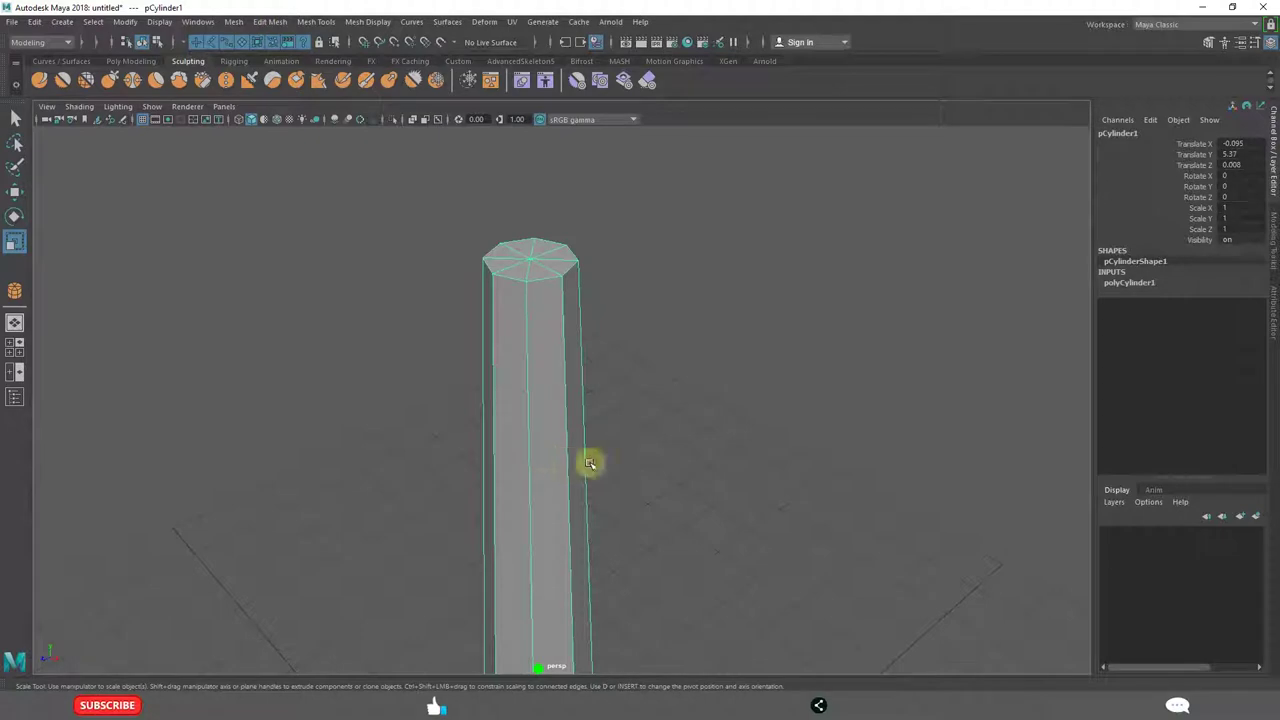
left_click_drag(587, 463, 594, 437, "alt")
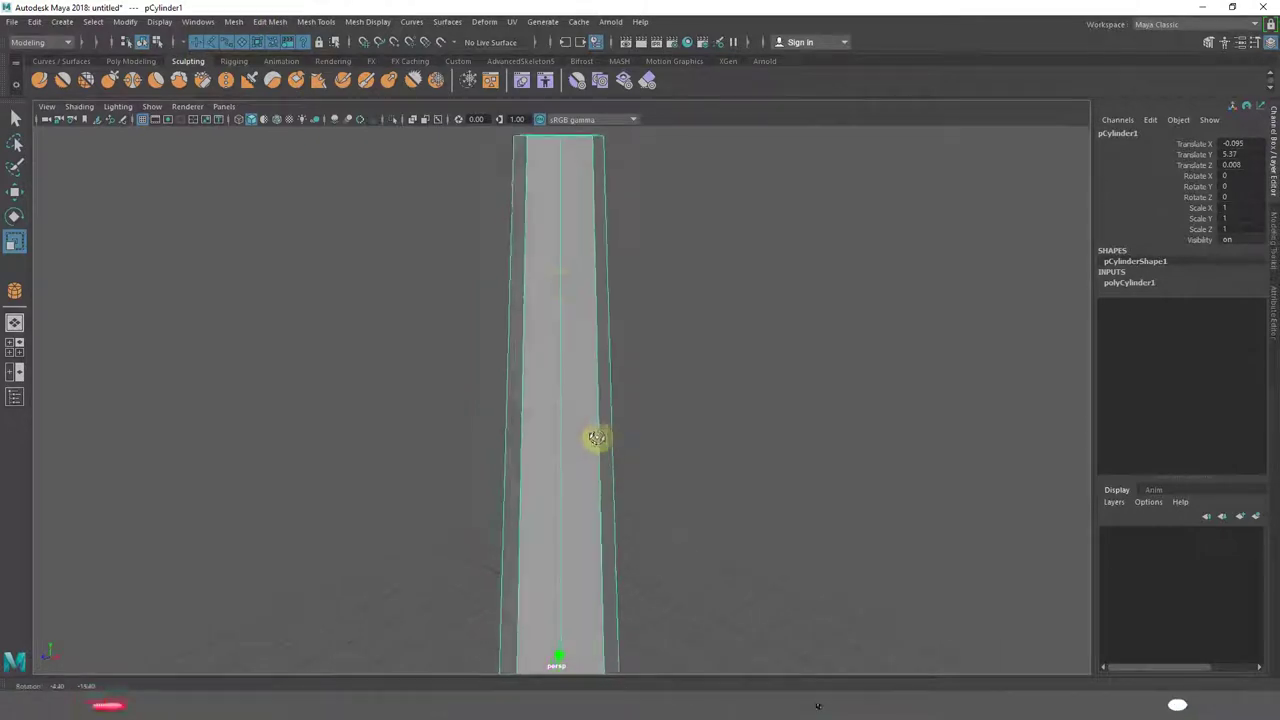
left_click(270, 24)
mouse_move(310, 22)
left_click(340, 123)
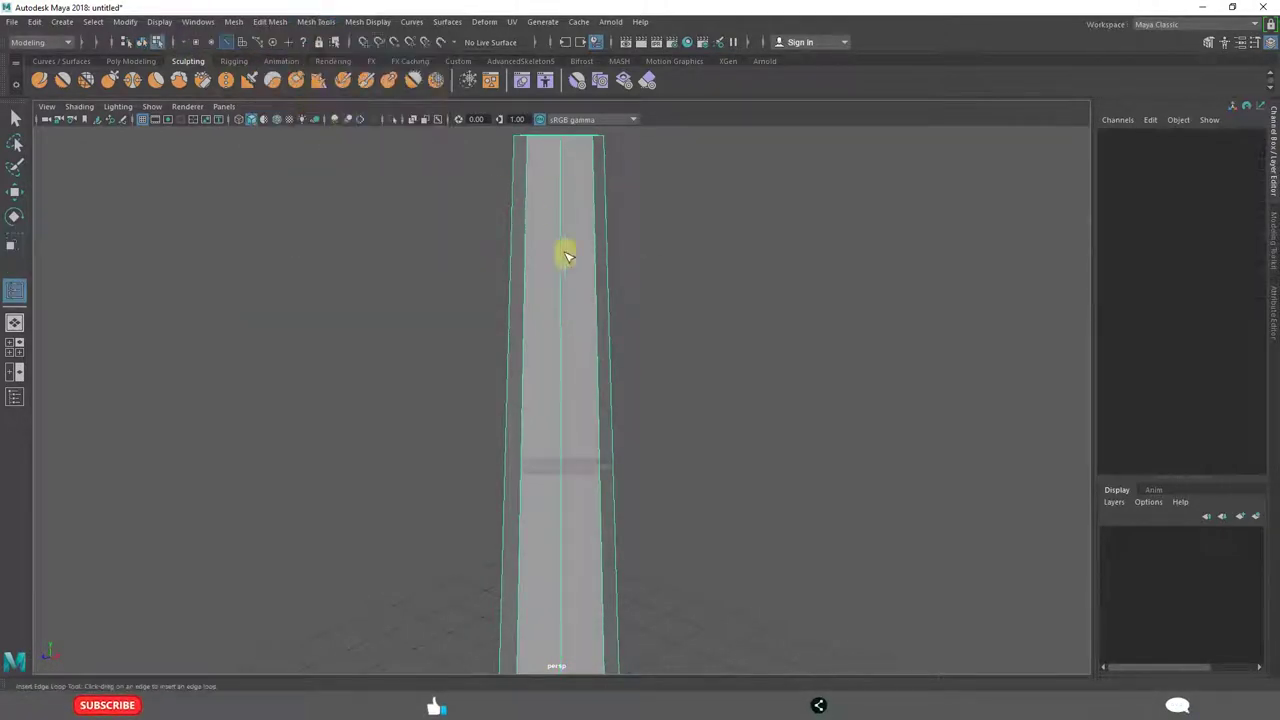
left_click(562, 265)
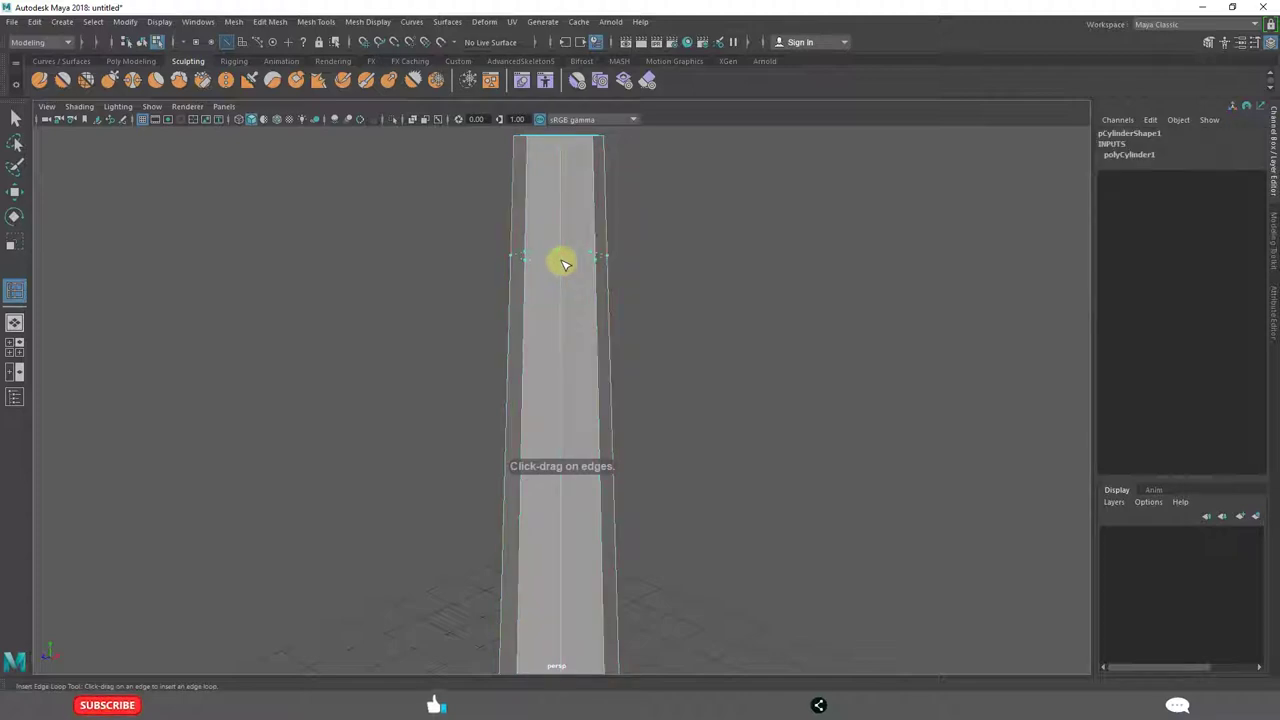
left_click(565, 448)
scroll(690, 494, "down", 4)
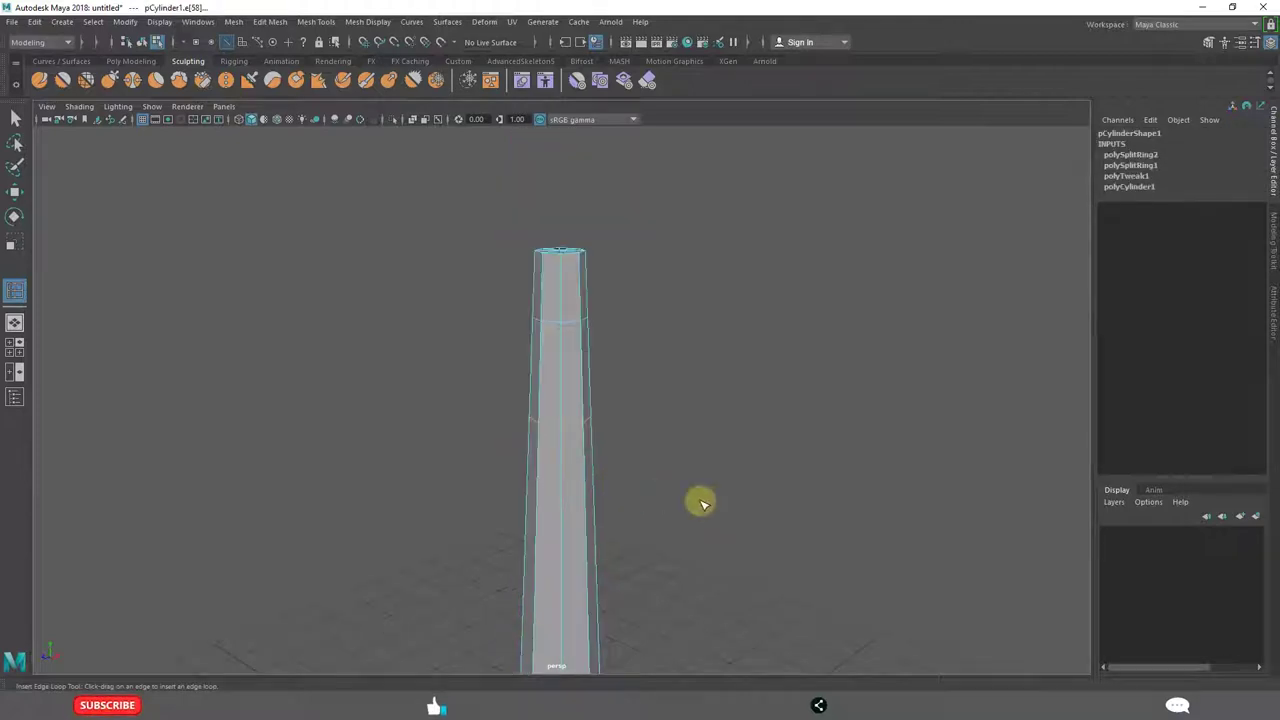
Select the two adjacent side faces between the two new edge loops on the upper handle
middle_click_drag(693, 487, 651, 362, "alt")
scroll(642, 399, "down", 3)
left_click_drag(563, 427, 574, 269, "alt")
scroll(609, 377, "up", 4)
left_click_drag(594, 377, 539, 377, "alt")
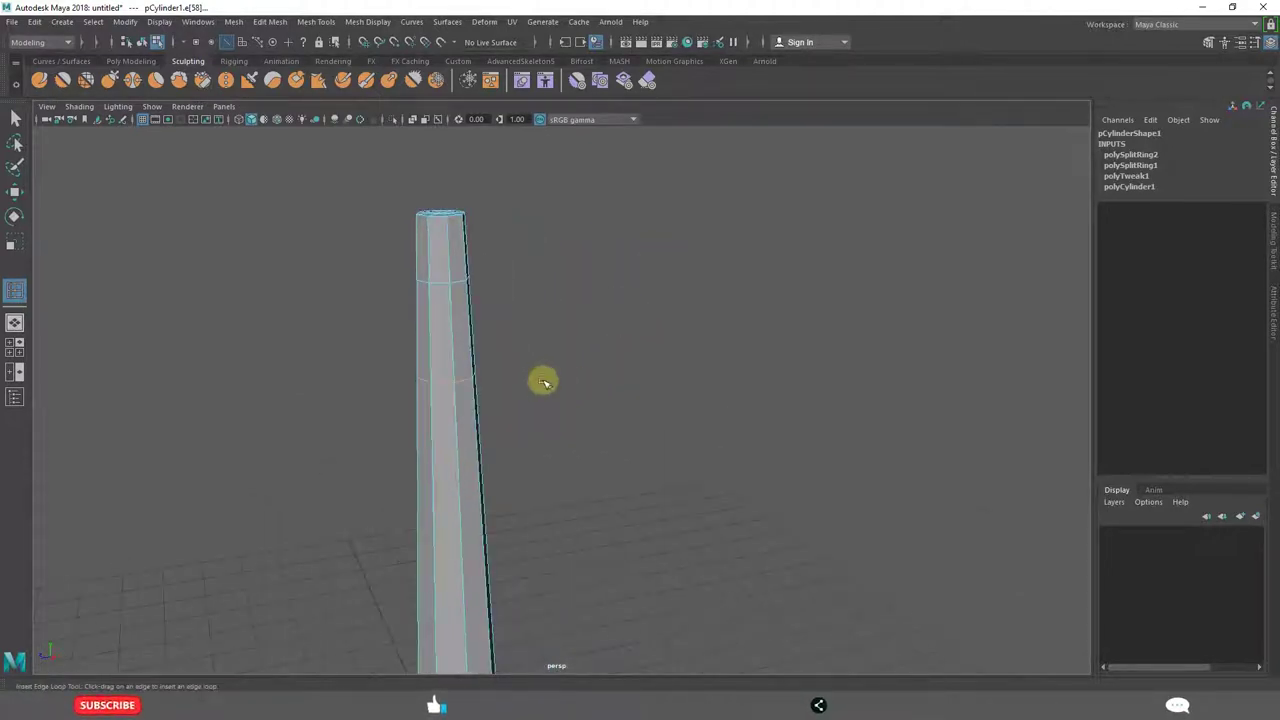
key("w")
right_click_drag(459, 309, 463, 351)
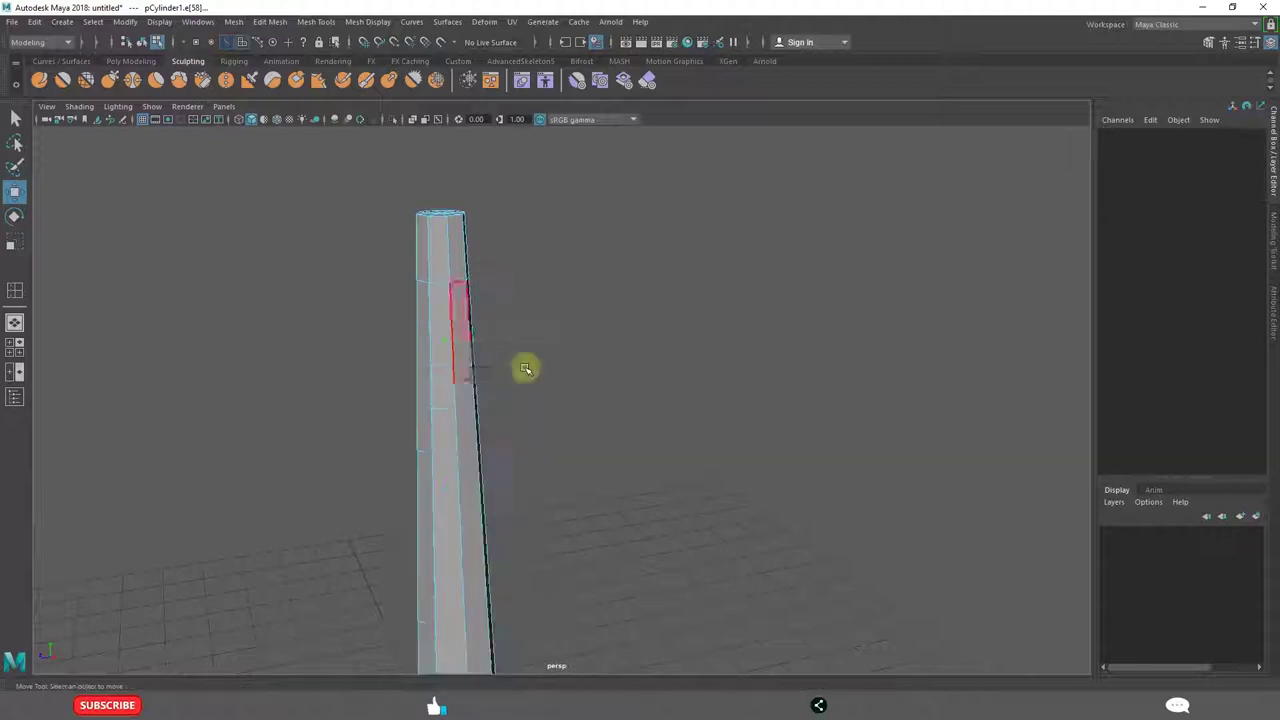
left_click(439, 336)
left_click(465, 312, "shift")
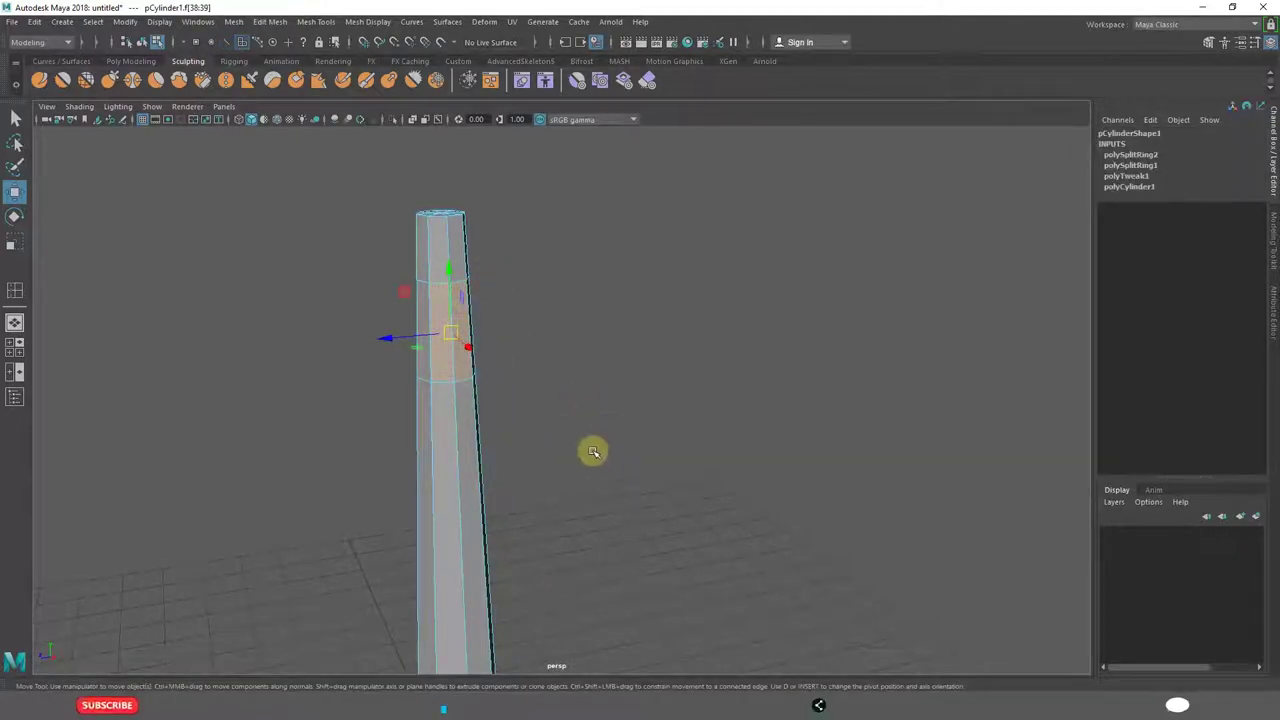
Apply Extrude to the two selected faces on the side of the handle
left_click_drag(591, 451, 625, 405, "alt")
scroll(605, 405, "up", 4)
scroll(651, 434, "up", 5)
middle_click_drag(544, 374, 609, 397, "alt")
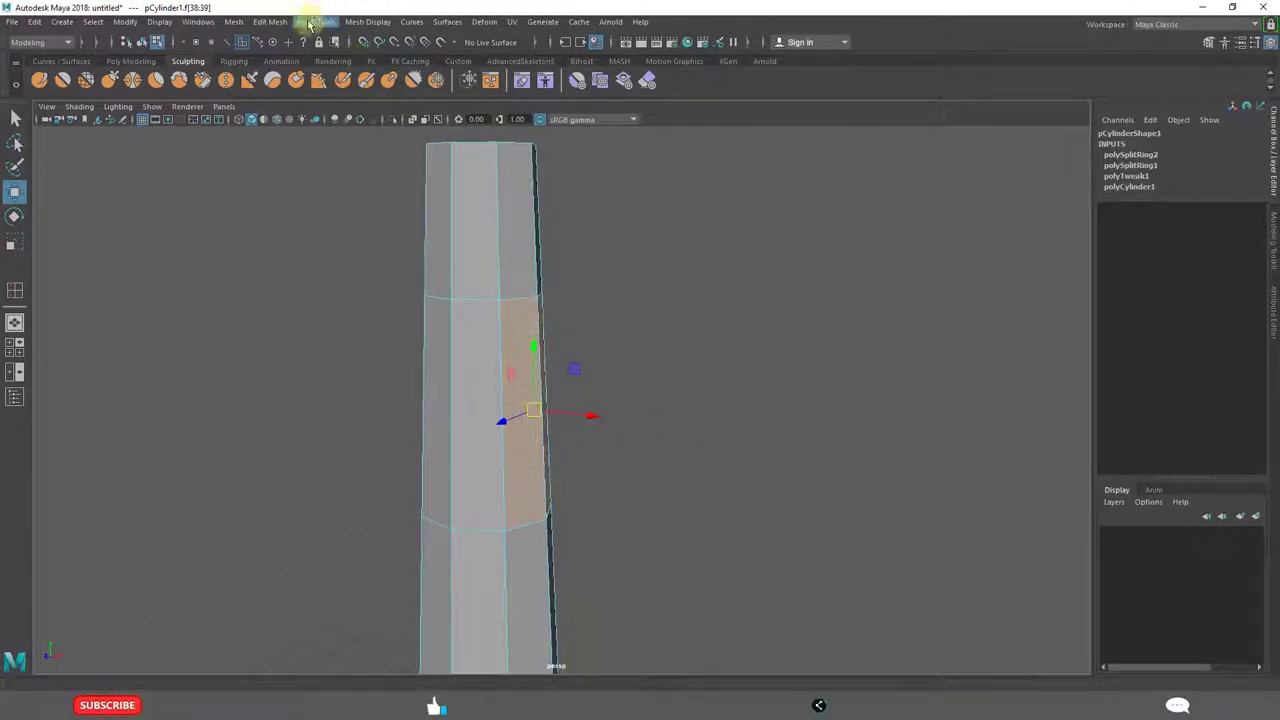
left_click(269, 22)
left_click(287, 147)
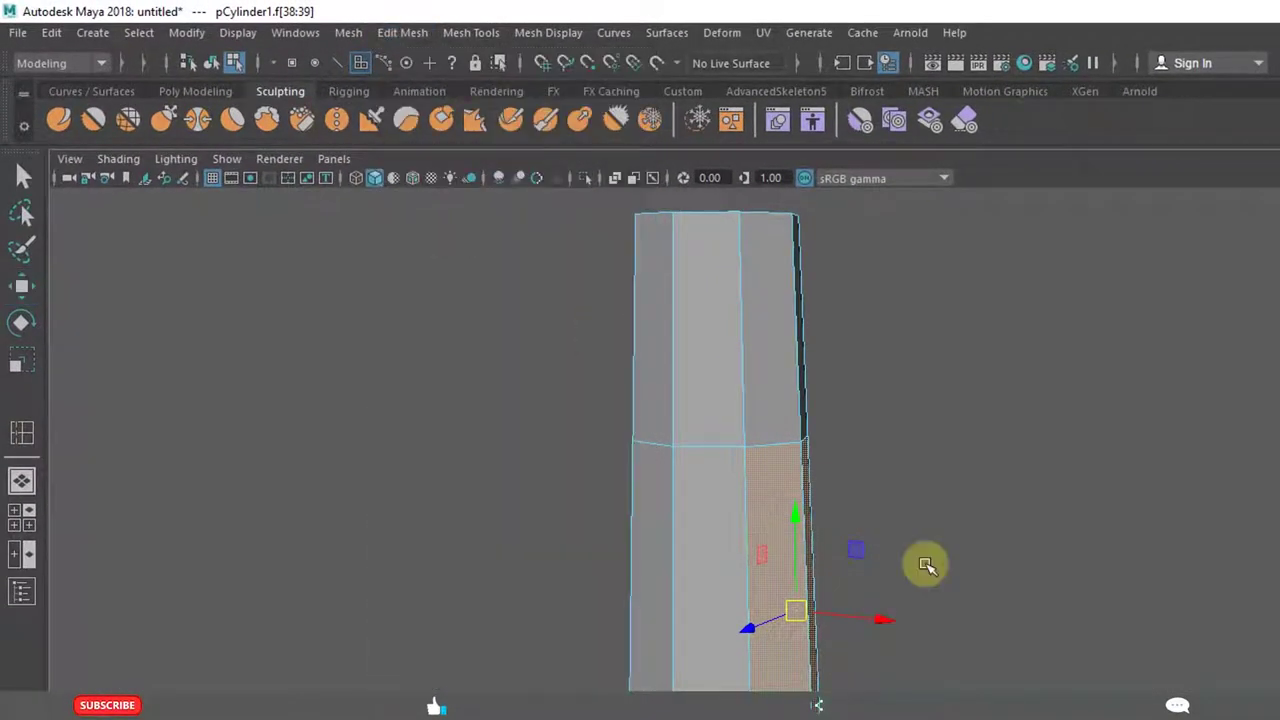
left_click_drag(878, 605, 1005, 632)
scroll(950, 660, "down", 4)
left_click_drag(935, 668, 894, 688, "alt")
left_click_drag(938, 551, 837, 658, "alt")
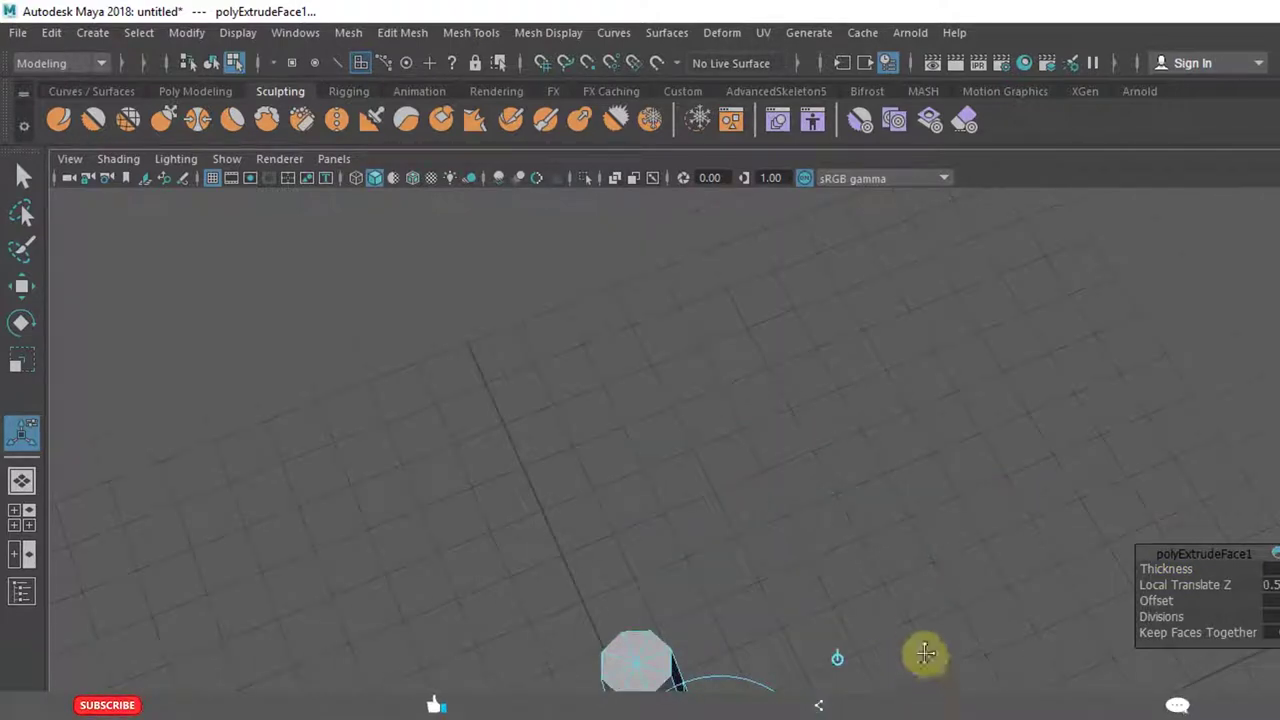
middle_click_drag(978, 616, 1066, 538, "alt")
key("ctrl+z")
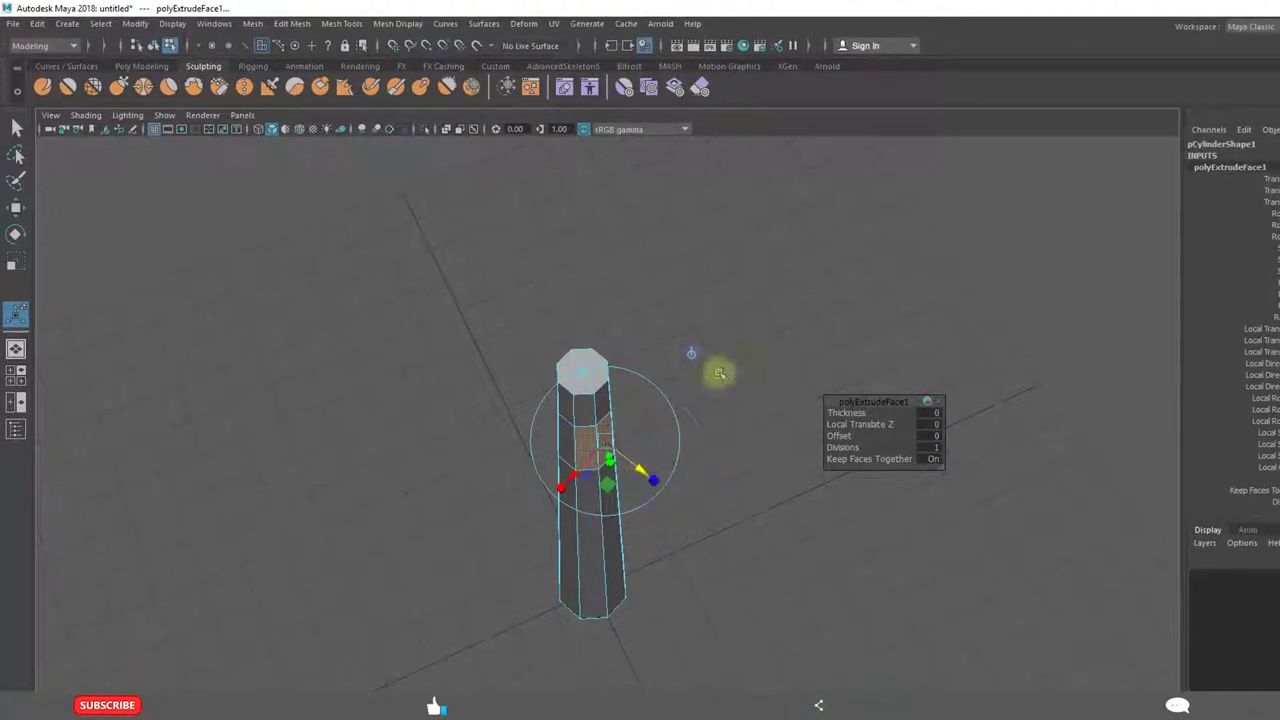
Switch the extrusion to world axes and pull the two faces outward along X into a blade block
left_click(689, 355)
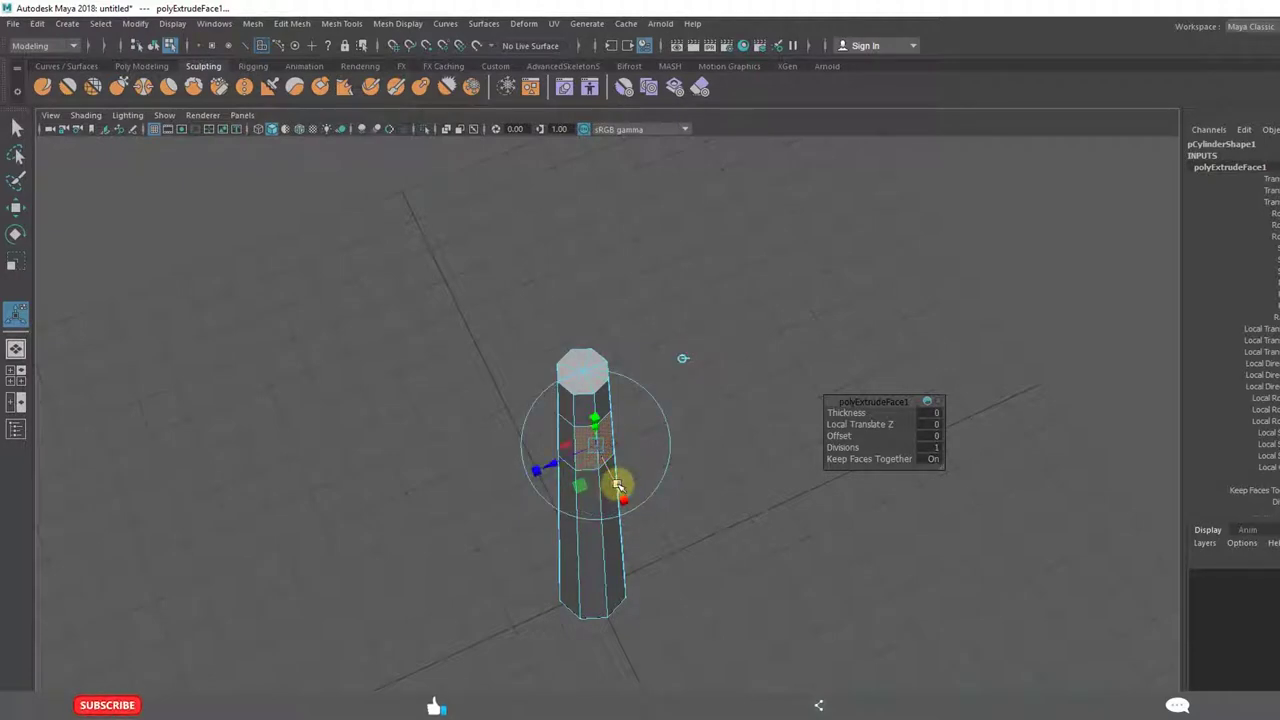
left_click_drag(617, 484, 734, 503)
scroll(740, 466, "up", 3)
left_click_drag(734, 403, 820, 424)
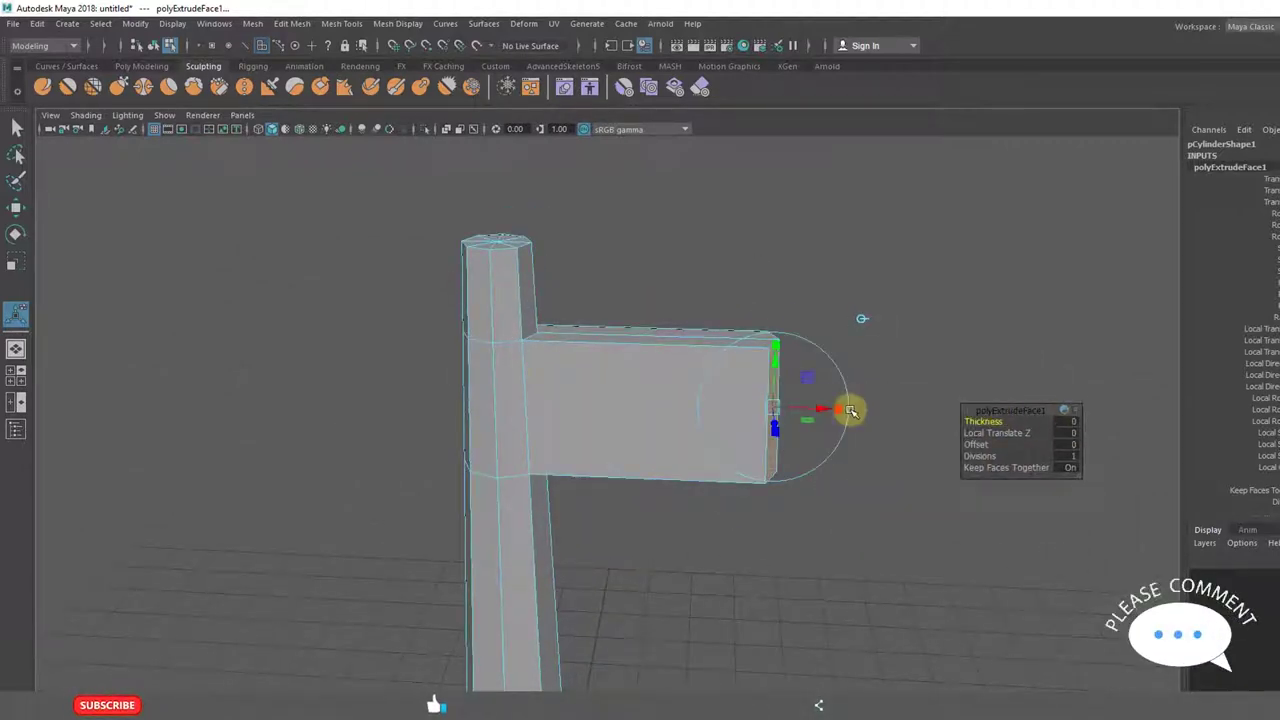
Flatten the angled end faces of the blade block by scaling them along X, and deselect them
left_click_drag(838, 408, 762, 403)
left_click_drag(834, 500, 789, 457, "alt")
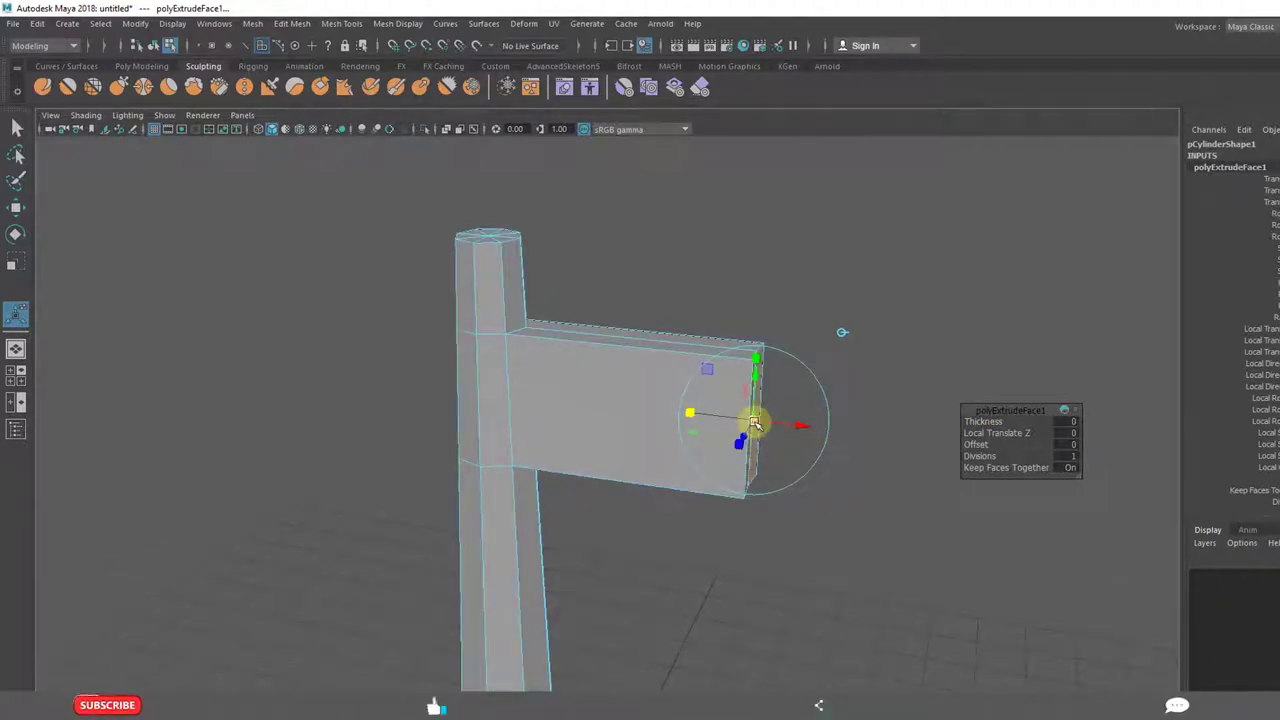
left_click(754, 421)
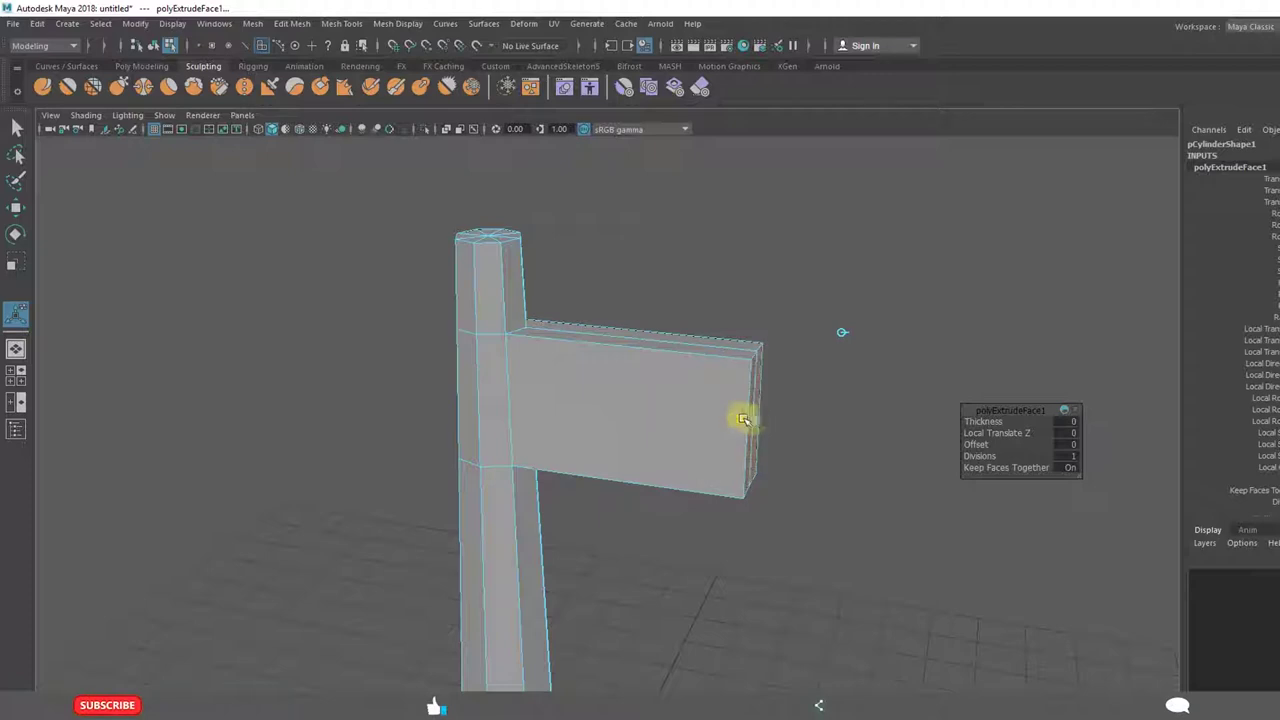
left_click(877, 557)
Select the vertices at the blade's outer end and scale them along Z to thin the cutting edge
scroll(766, 489, "down", 5)
left_click_drag(766, 489, 716, 436, "alt")
middle_click_drag(777, 383, 755, 515, "alt")
scroll(734, 486, "up", 3)
scroll(755, 515, "up", 1)
left_click_drag(823, 468, 743, 471, "alt")
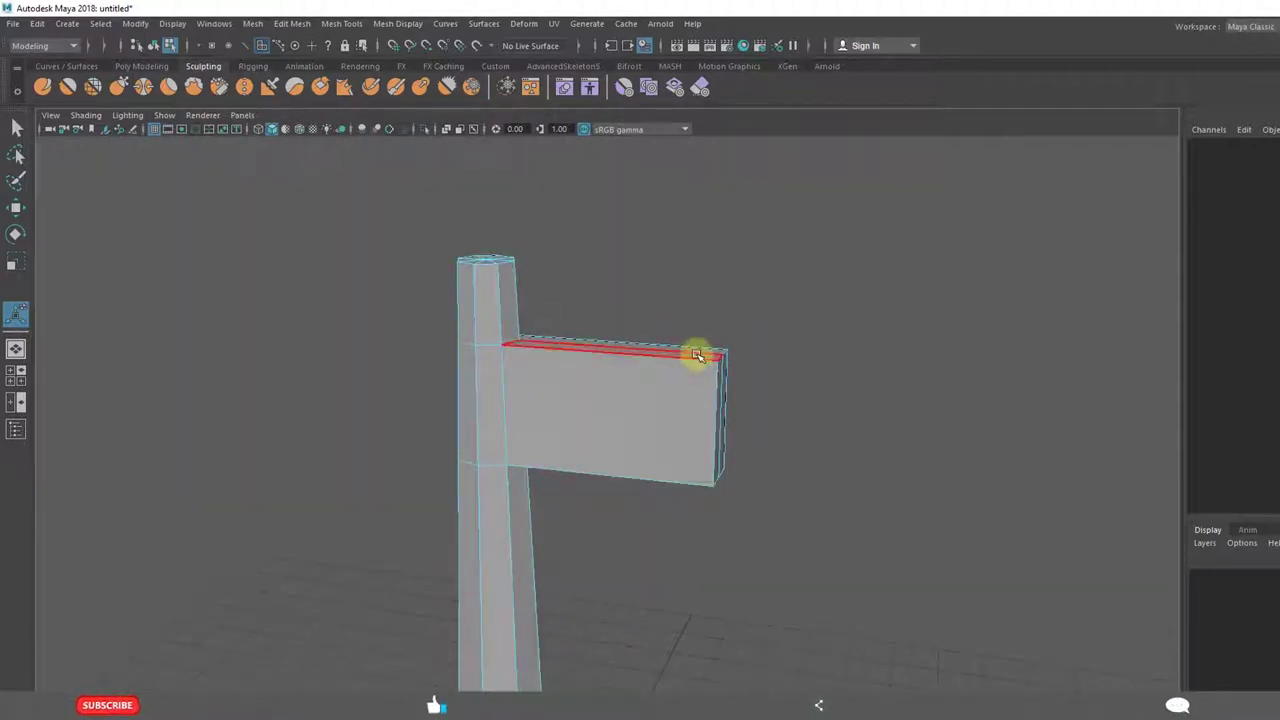
right_click_drag(695, 350, 634, 355)
left_click(634, 355)
left_click_drag(894, 636, 696, 498, "alt")
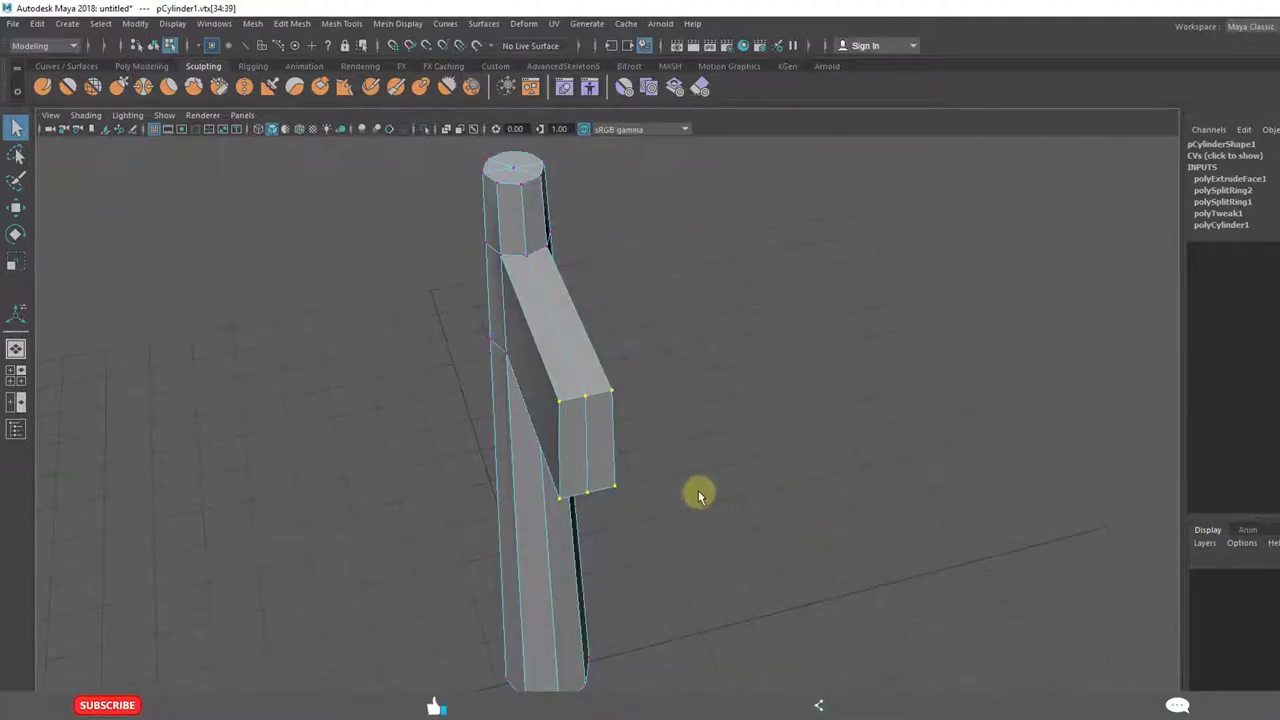
key("r")
left_click_drag(521, 460, 577, 460)
Scale up the outer-end vertices of the blade vertically to flare it into a trapezoid
left_click(780, 511)
left_click_drag(780, 511, 711, 437, "alt")
middle_click_drag(750, 426, 696, 538, "alt")
scroll(696, 537, "up", 1)
left_click_drag(621, 395, 748, 639)
left_click_drag(651, 407, 651, 303)
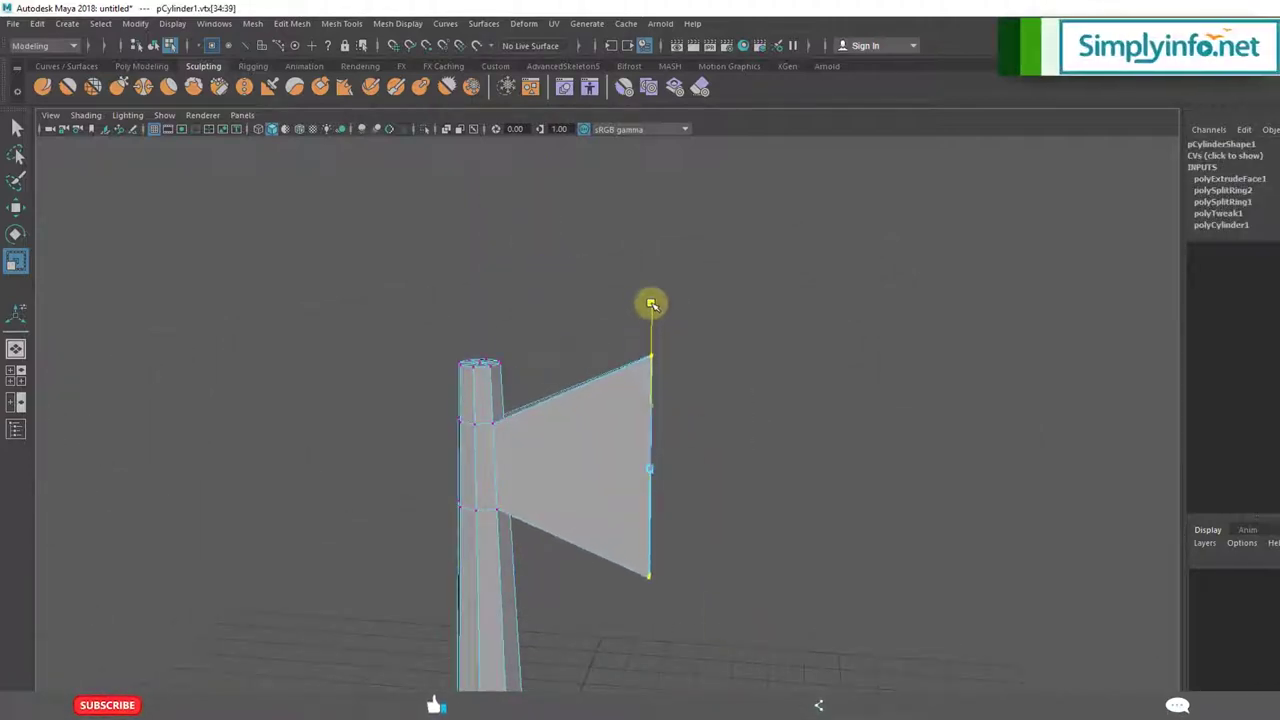
Leave vertex editing and select the whole axe mesh in object mode
left_click(811, 483)
right_click_drag(775, 506, 691, 534, "alt")
middle_click_drag(691, 534, 678, 394, "alt")
right_click_drag(661, 328, 888, 257, "alt")
right_click_drag(903, 457, 847, 421, "alt")
left_click_drag(847, 421, 641, 351, "alt")
left_click(641, 351)
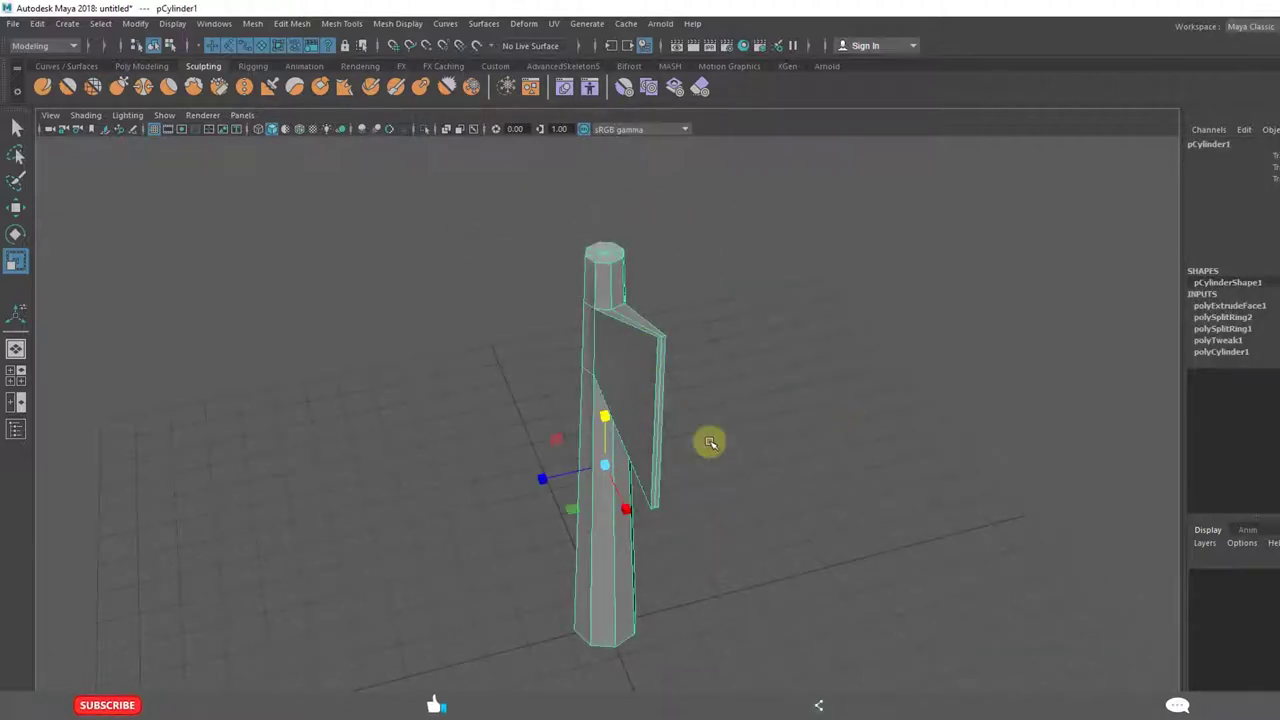
Raise the middle vertices of the blade's upper side slightly, at the outer corner and at the handle
scroll(700, 509, "up", 5)
scroll(835, 400, "down", 2)
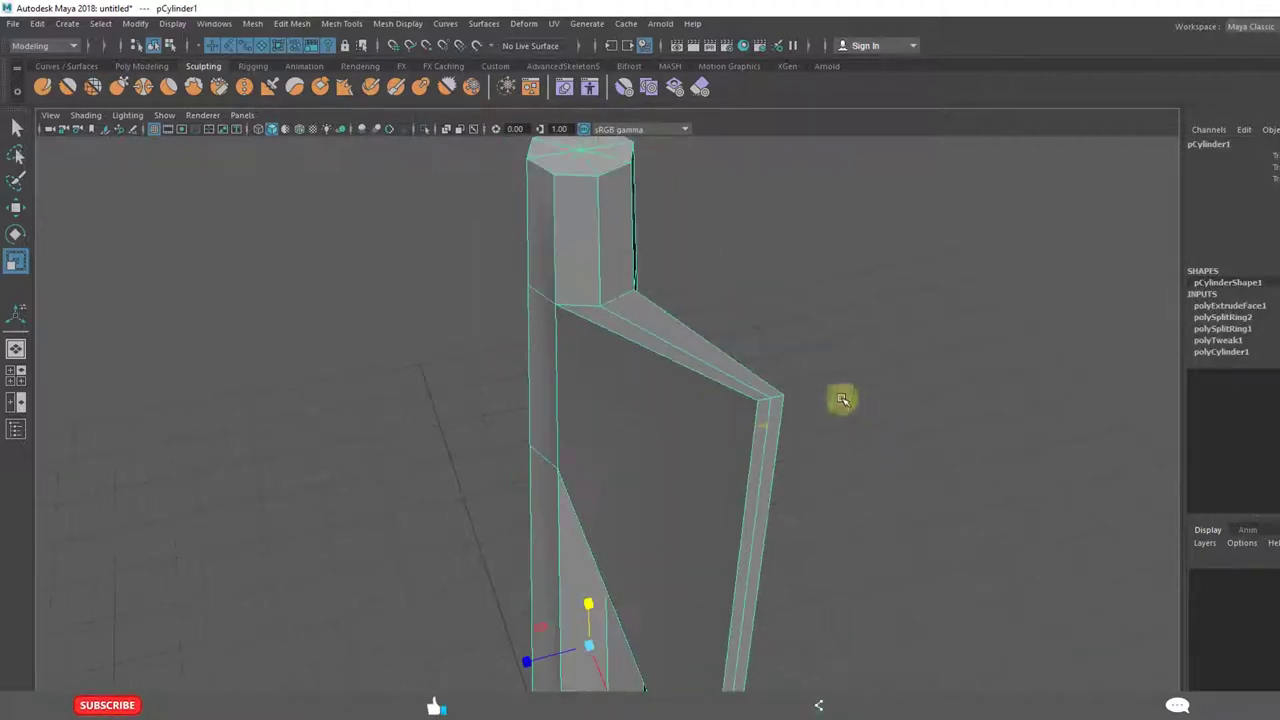
right_click_drag(767, 348, 718, 370)
left_click(768, 396)
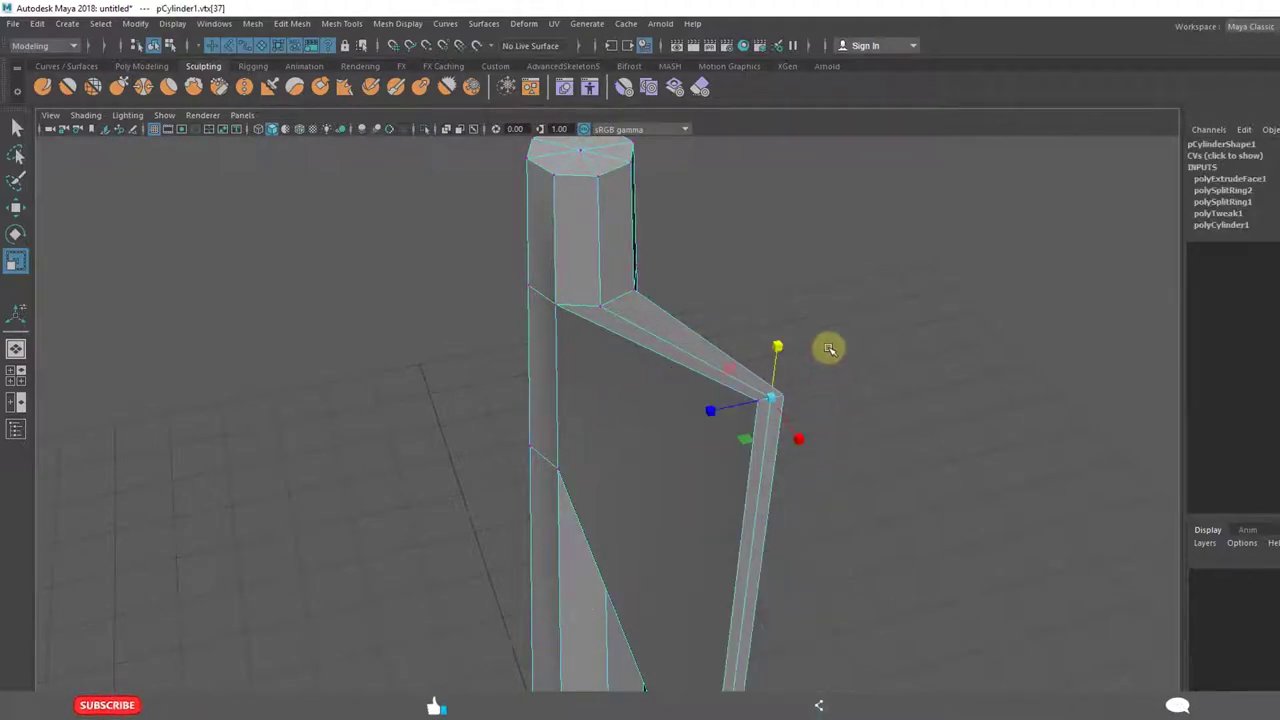
key("w")
left_click_drag(781, 320, 784, 328)
left_click(600, 306)
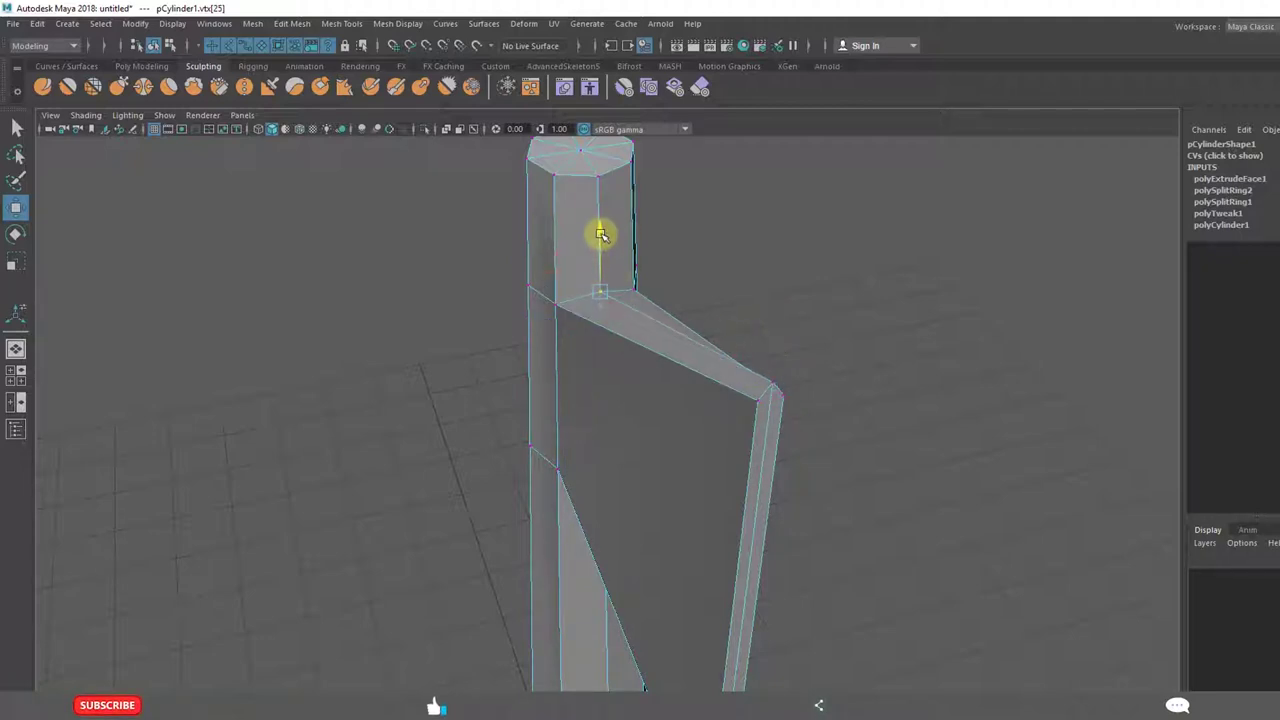
Move the middle vertex of the blade's lower outer corner slightly down and outward along X
left_click(823, 520)
scroll(816, 520, "down", 3)
middle_click_drag(815, 520, 782, 364, "alt")
scroll(775, 392, "up", 2)
left_click(681, 531)
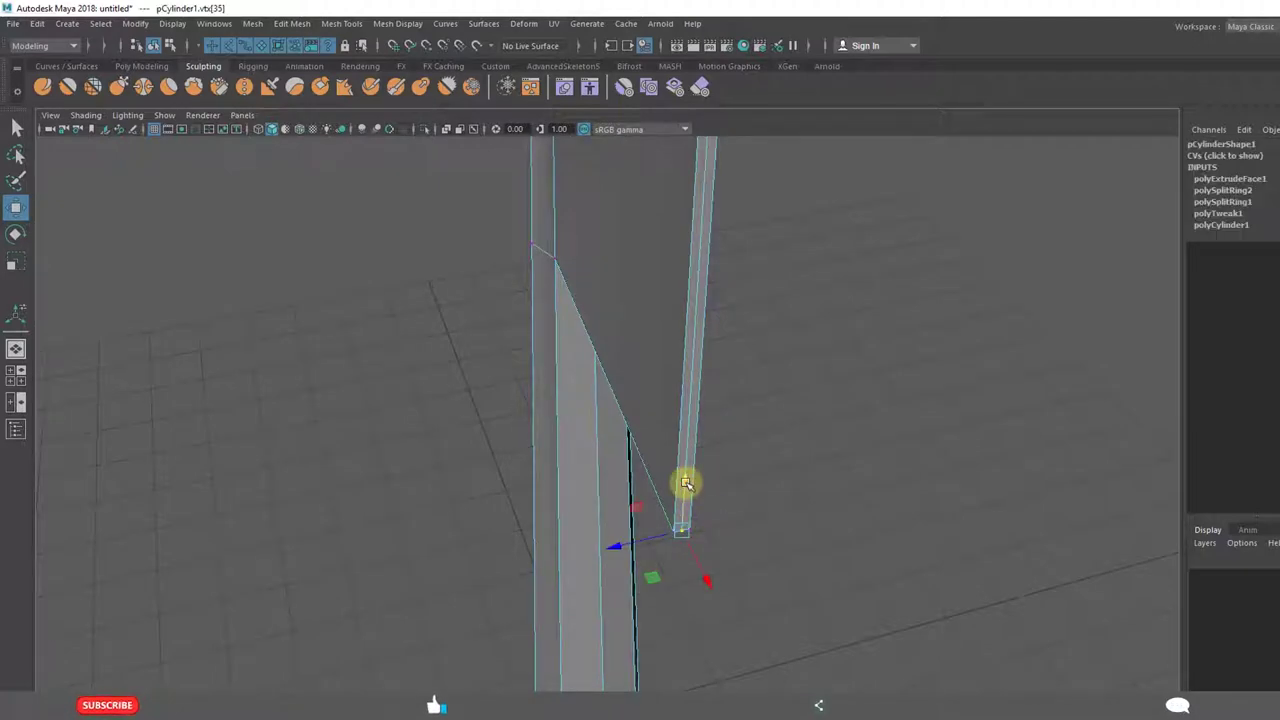
left_click_drag(802, 571, 730, 517, "alt")
left_click_drag(703, 432, 779, 567, "alt")
middle_click_drag(818, 425, 795, 517, "alt")
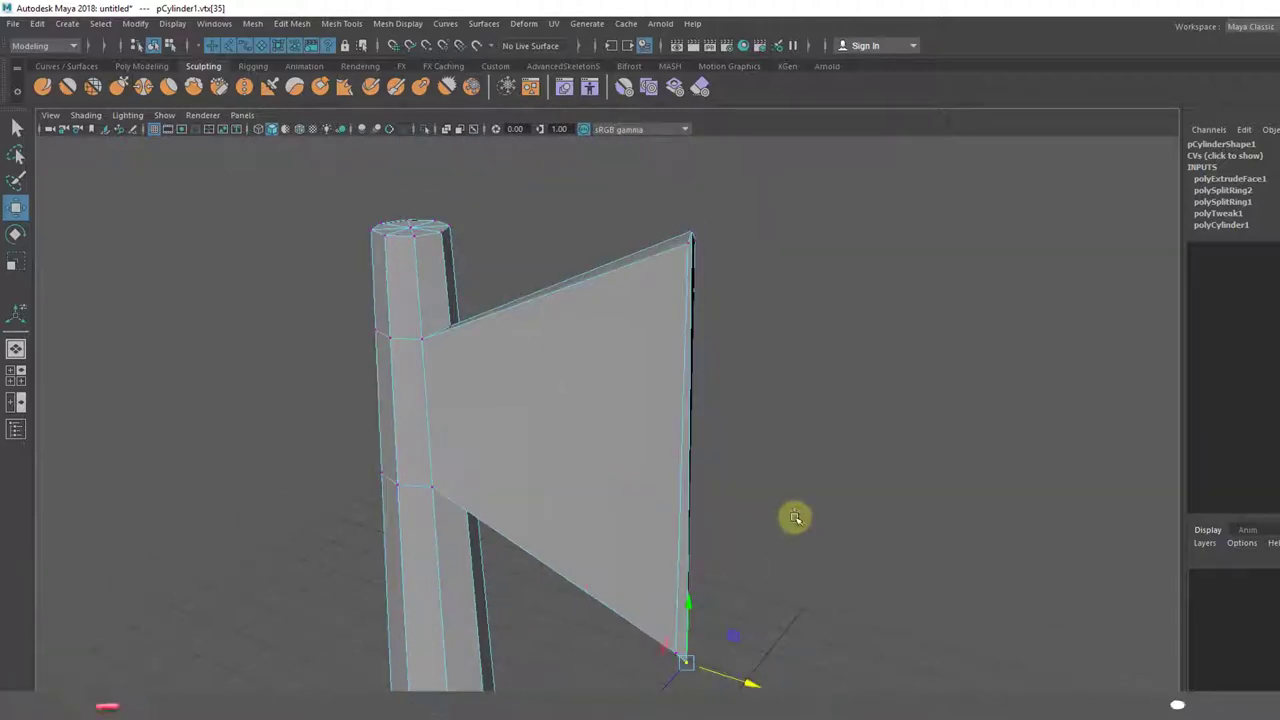
Move the middle vertex of the blade's upper outer corner slightly outward along X
left_click(691, 232)
left_click_drag(760, 241, 766, 242)
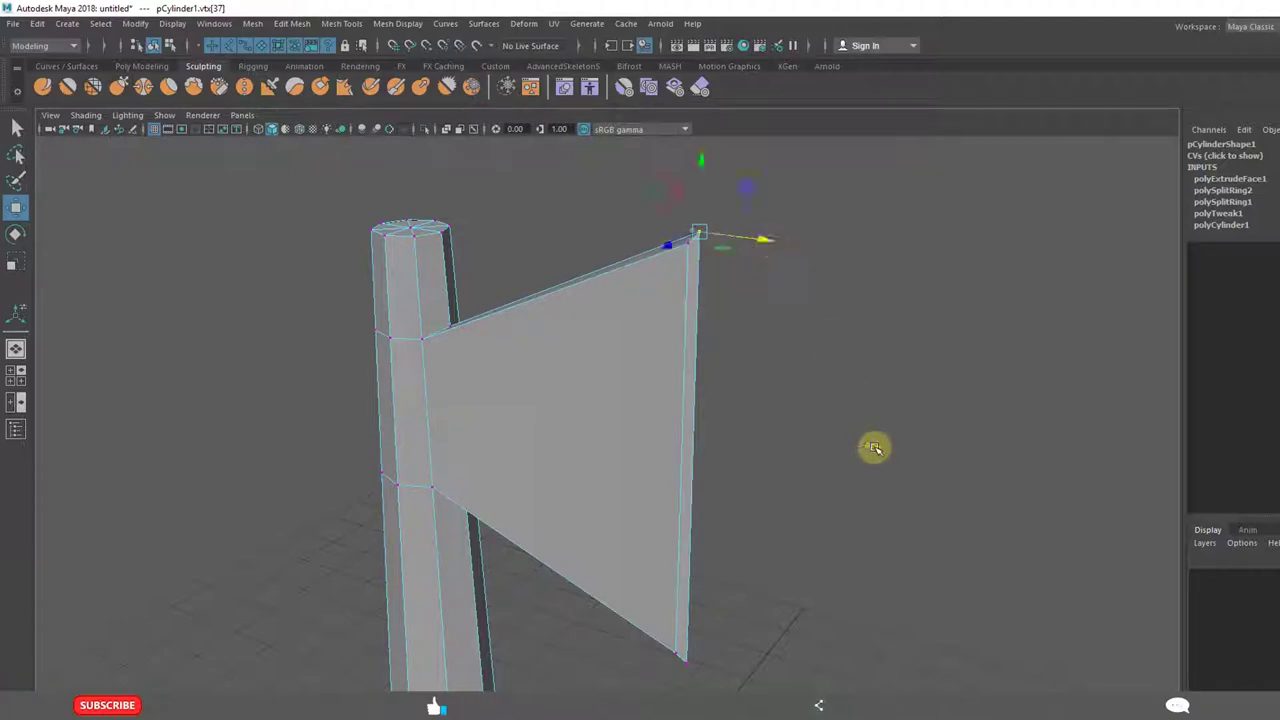
left_click_drag(755, 440, 851, 354, "alt")
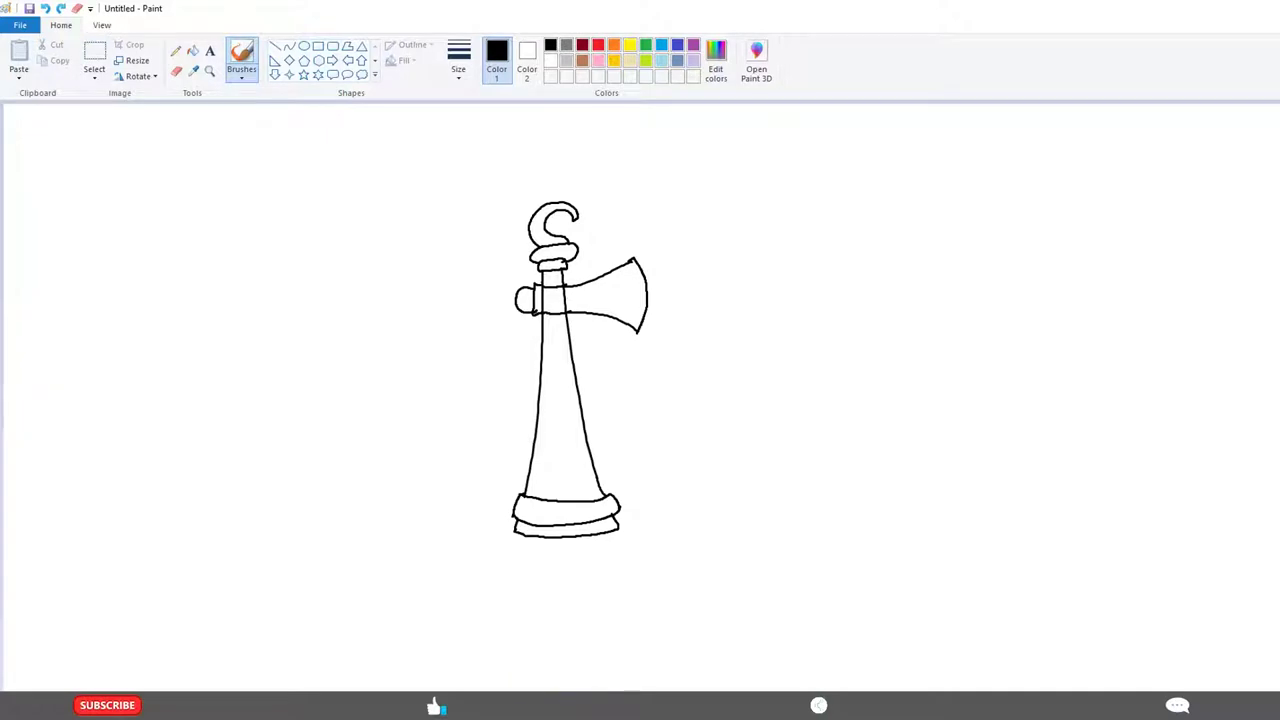
Return from the Paint sketch to Maya and insert a horizontal edge loop across the middle of the handle joint and blade
left_click(660, 665)
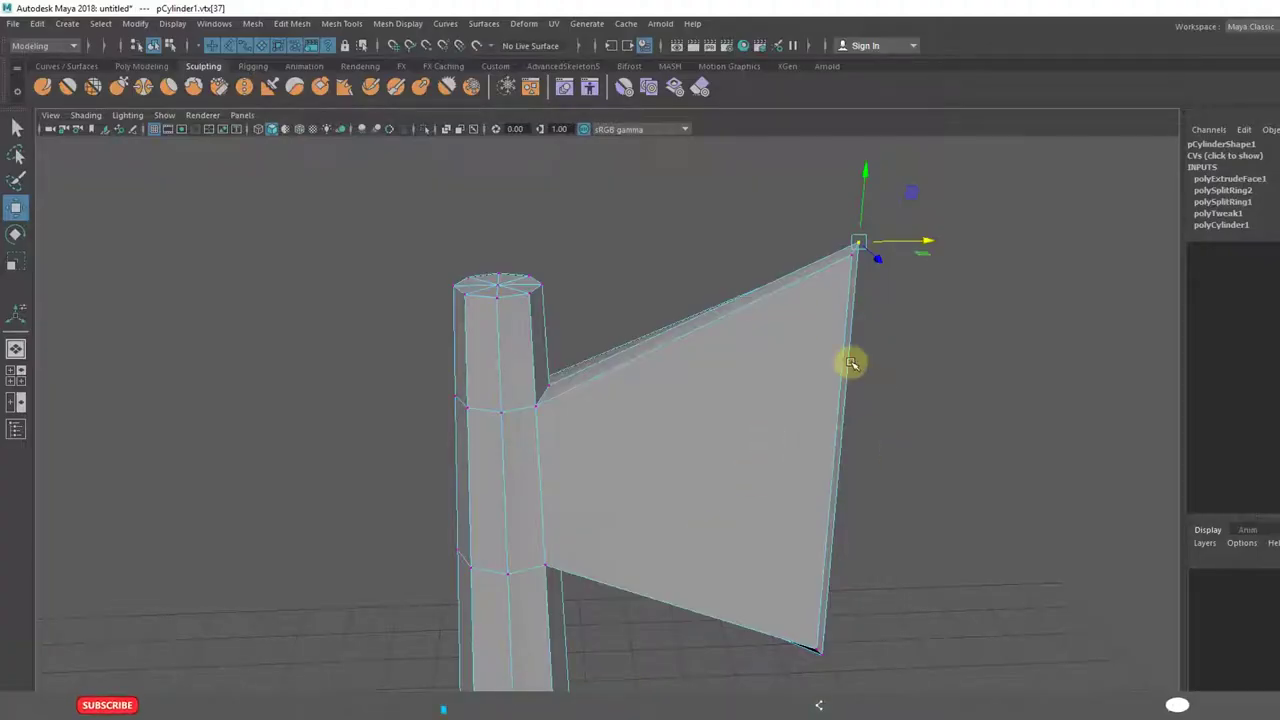
right_click_drag(843, 350, 895, 328)
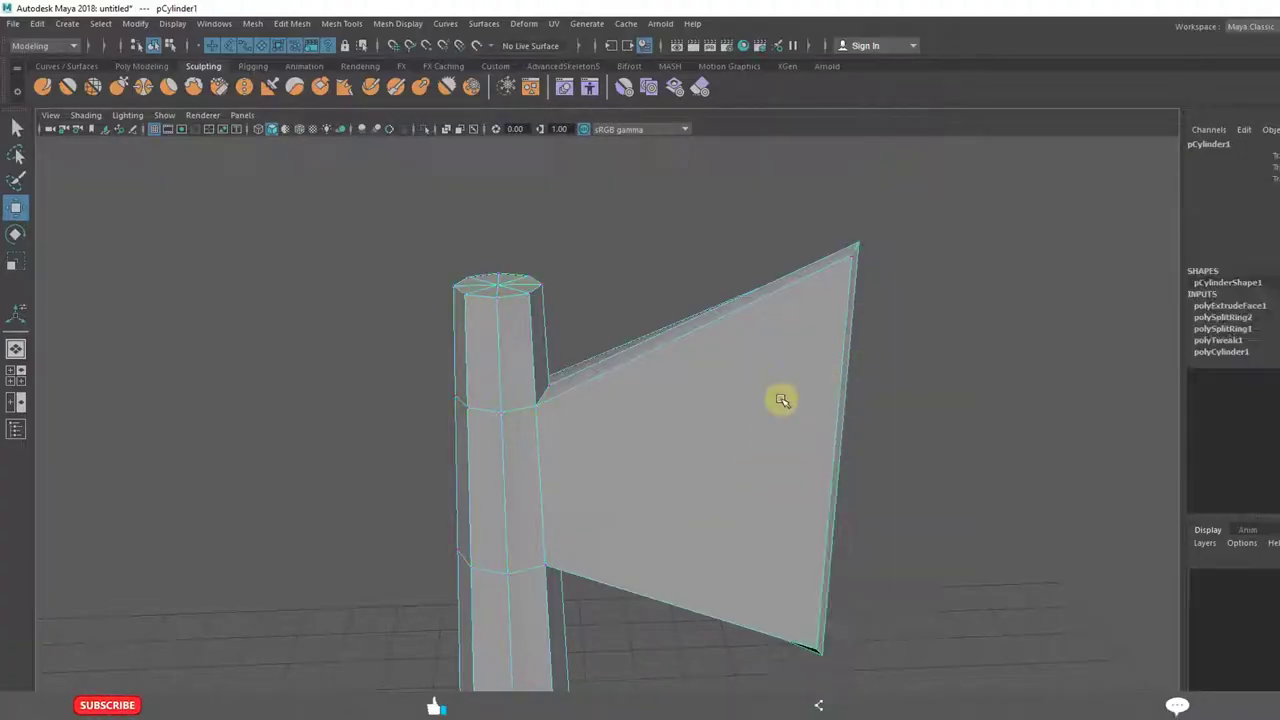
left_click(350, 23)
left_click(375, 130)
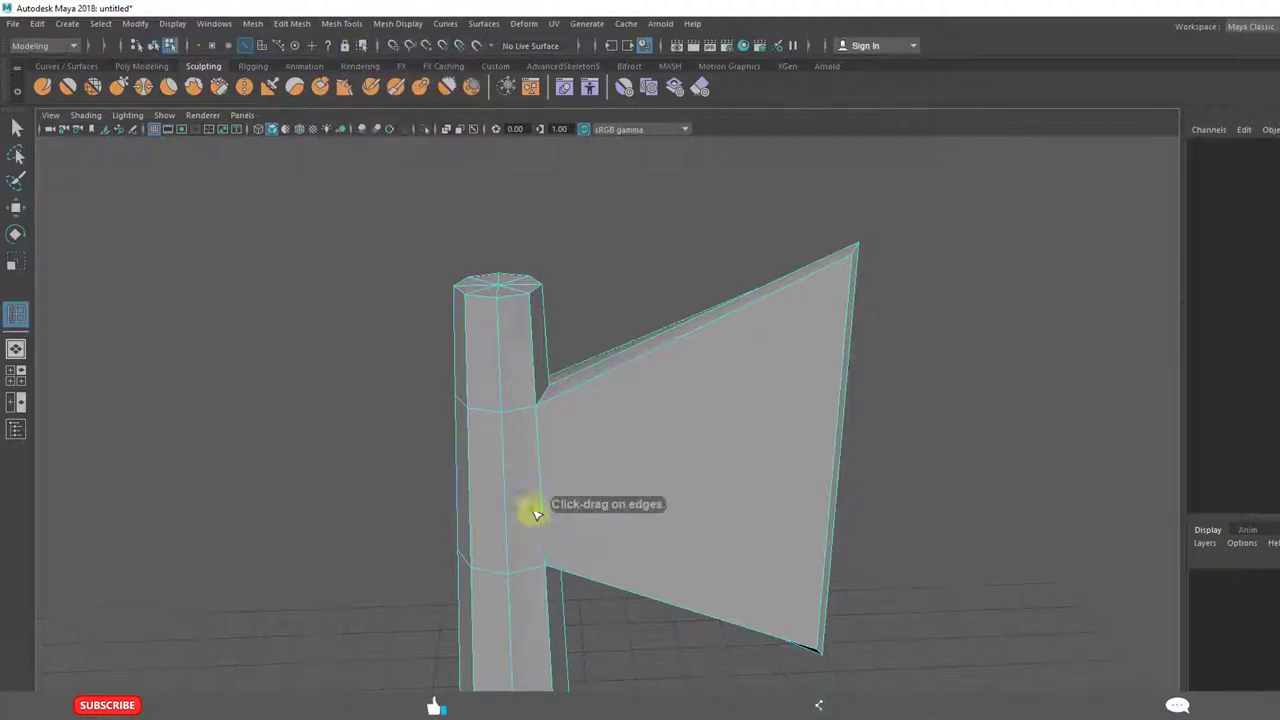
left_click_drag(537, 514, 500, 457, "alt")
left_click(505, 440)
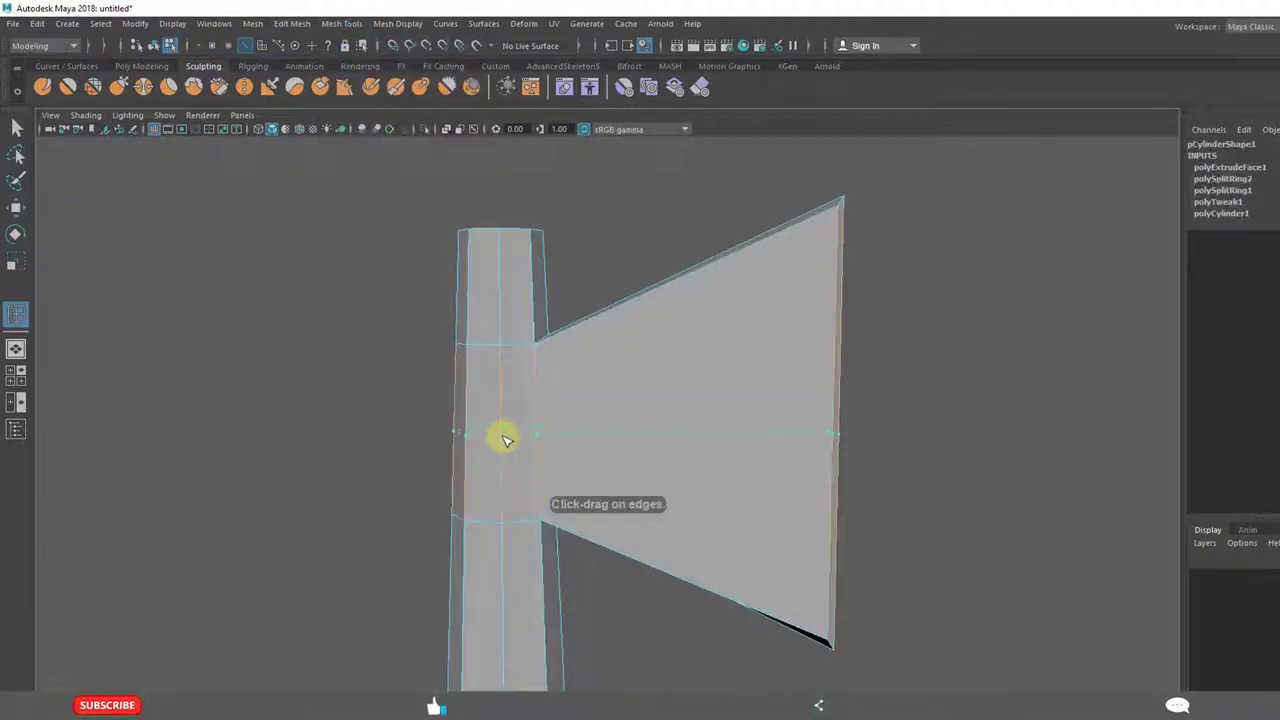
Select the new loop's vertices on the cutting edge and pull them outward along X into a pointed bulge
left_click_drag(857, 486, 741, 482, "alt")
key("w")
right_click_drag(674, 346, 606, 348)
left_click_drag(700, 376, 651, 459)
left_click_drag(748, 401, 857, 400)
right_click_drag(840, 486, 771, 517, "alt")
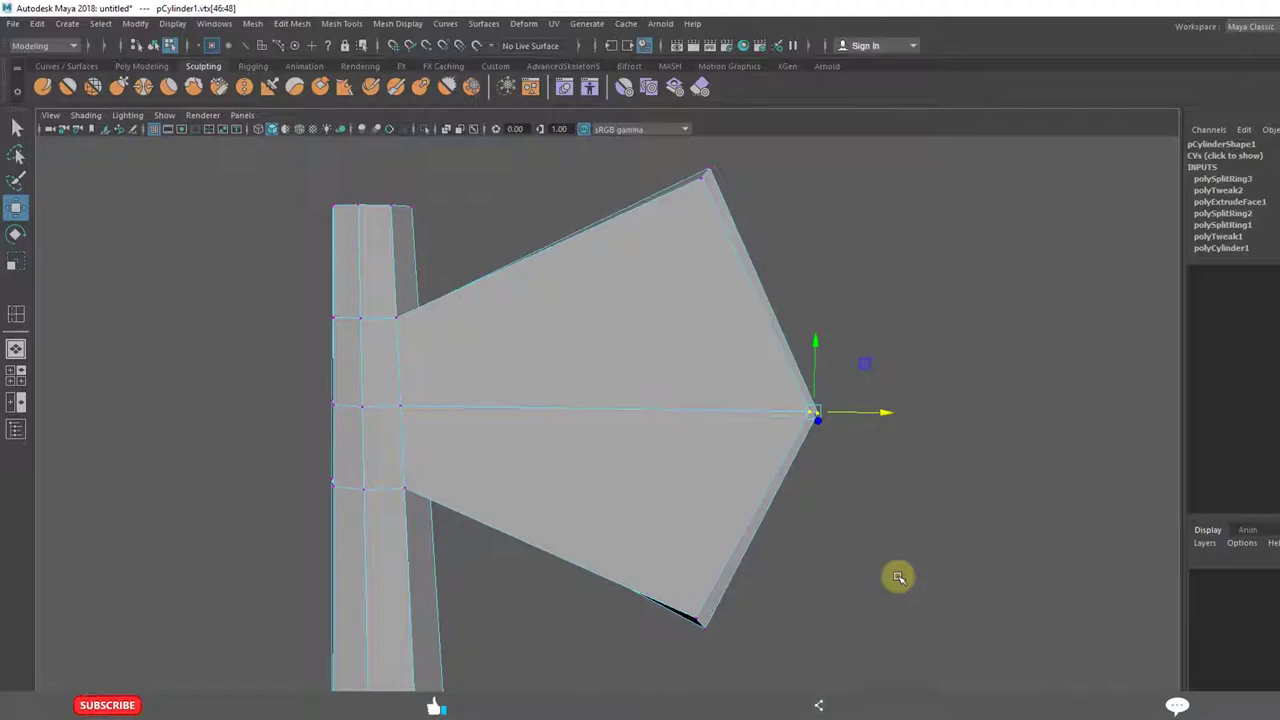
left_click_drag(883, 410, 957, 409)
Preview the axe in smooth display, return to normal display and inspect where the blade meets the handle
key("3")
right_click_drag(957, 409, 701, 440, "alt")
key("1")
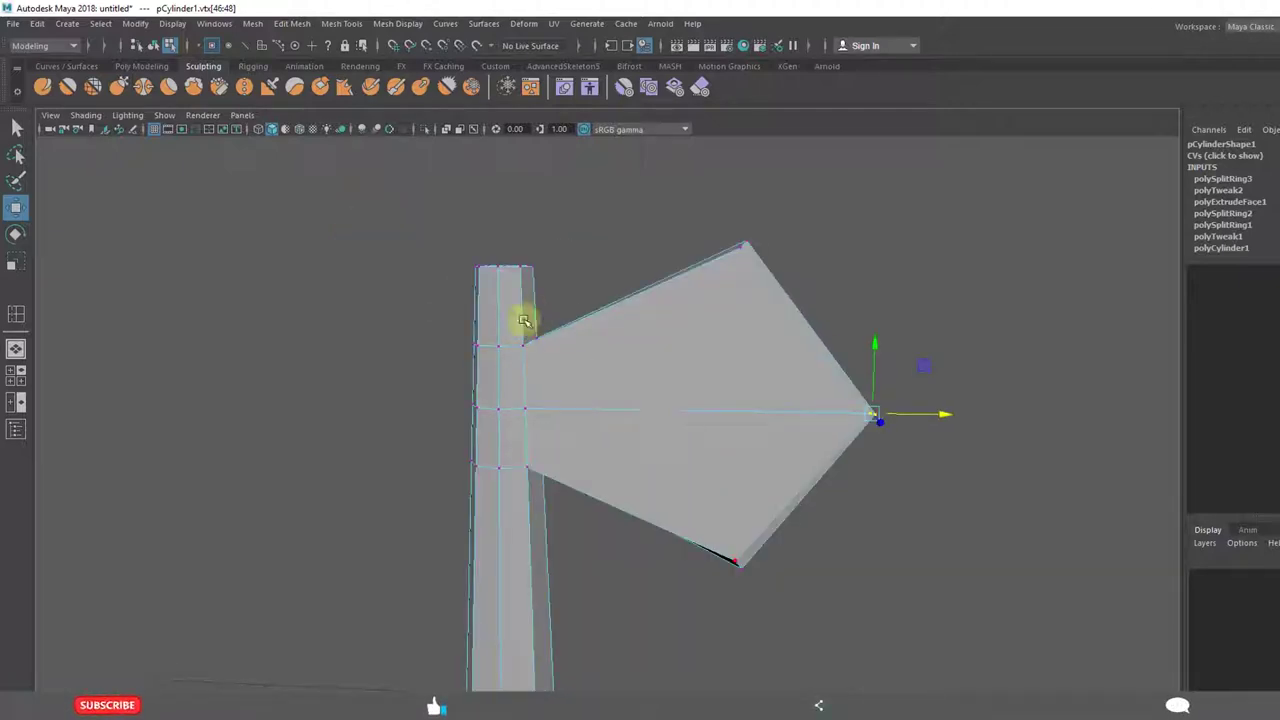
left_click_drag(752, 463, 500, 429, "alt")
left_click_drag(518, 350, 563, 400, "alt")
right_click_drag(574, 400, 637, 423, "alt")
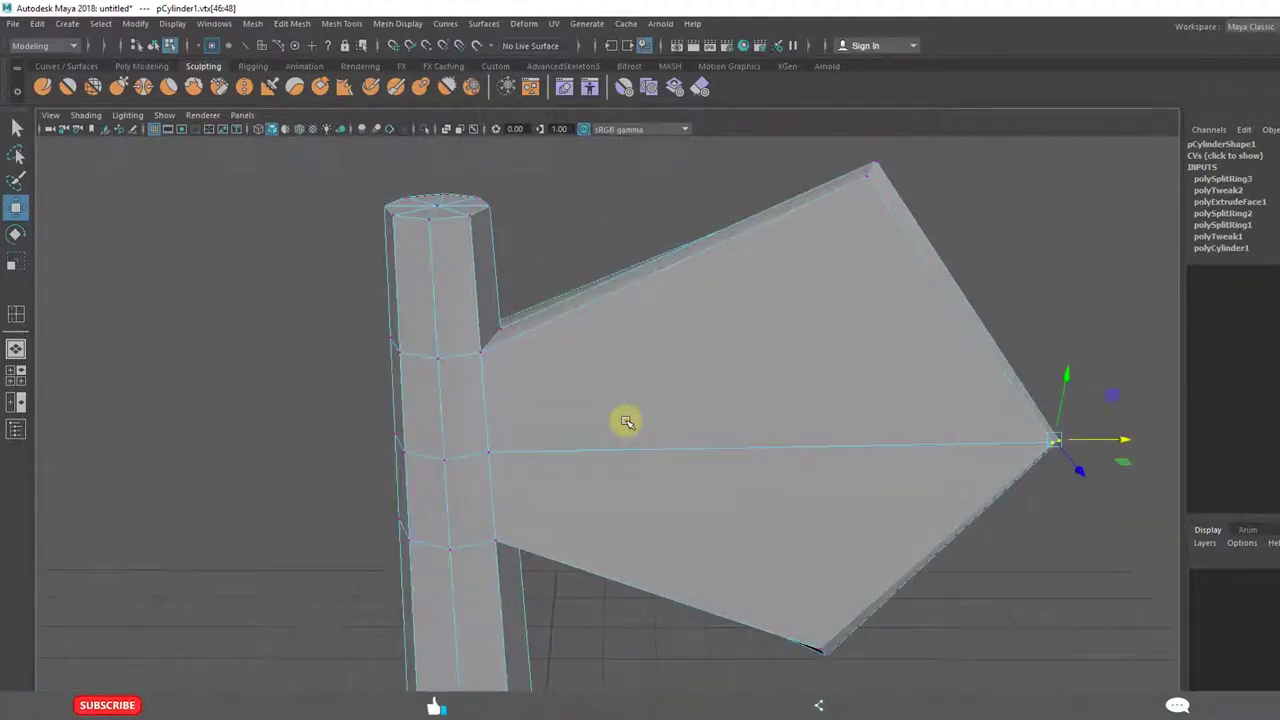
middle_click_drag(637, 423, 697, 494, "alt")
left_click_drag(634, 487, 586, 440, "alt")
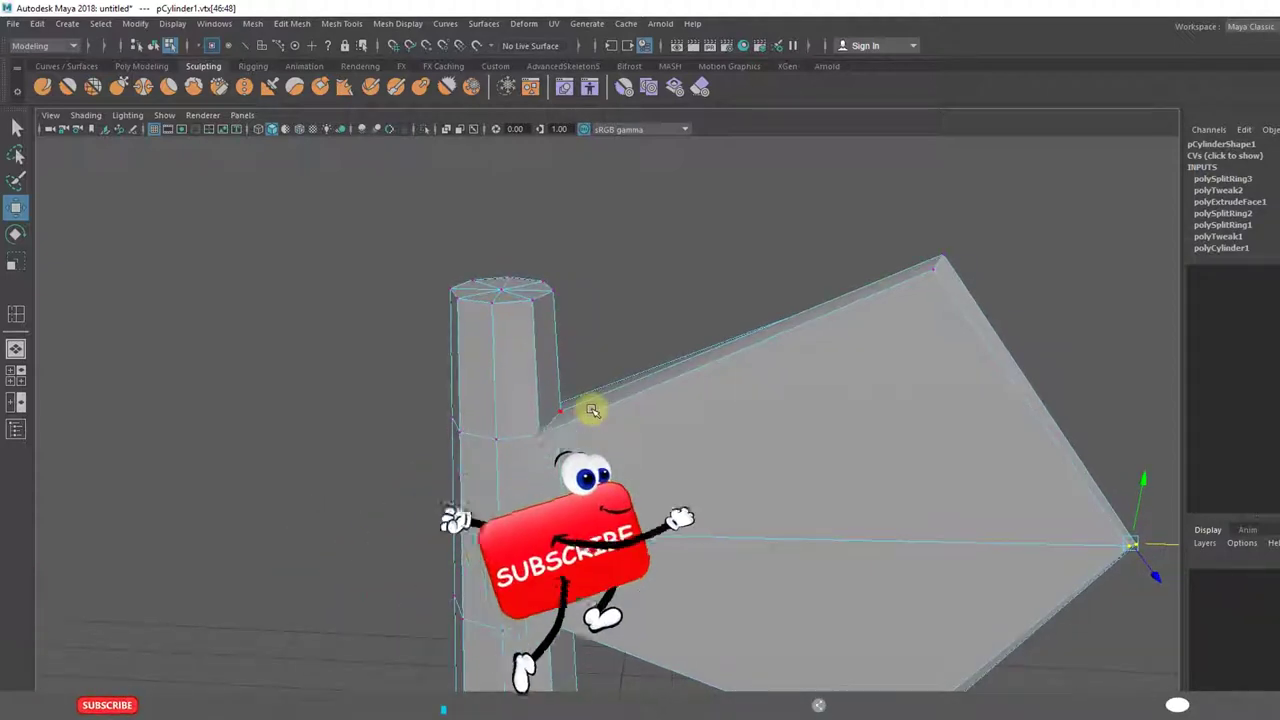
Insert edge loops around the handle just above and just below where the blade joins it
right_click_drag(591, 336, 636, 322)
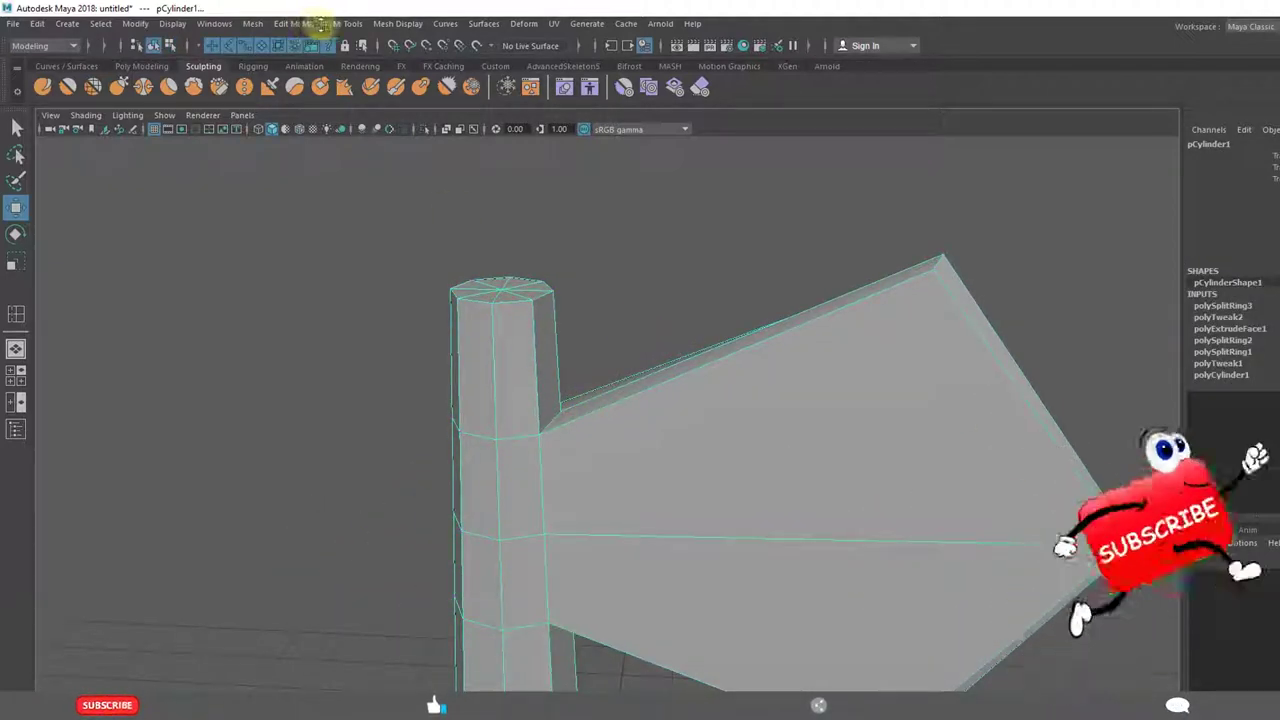
left_click(341, 23)
left_click(372, 133)
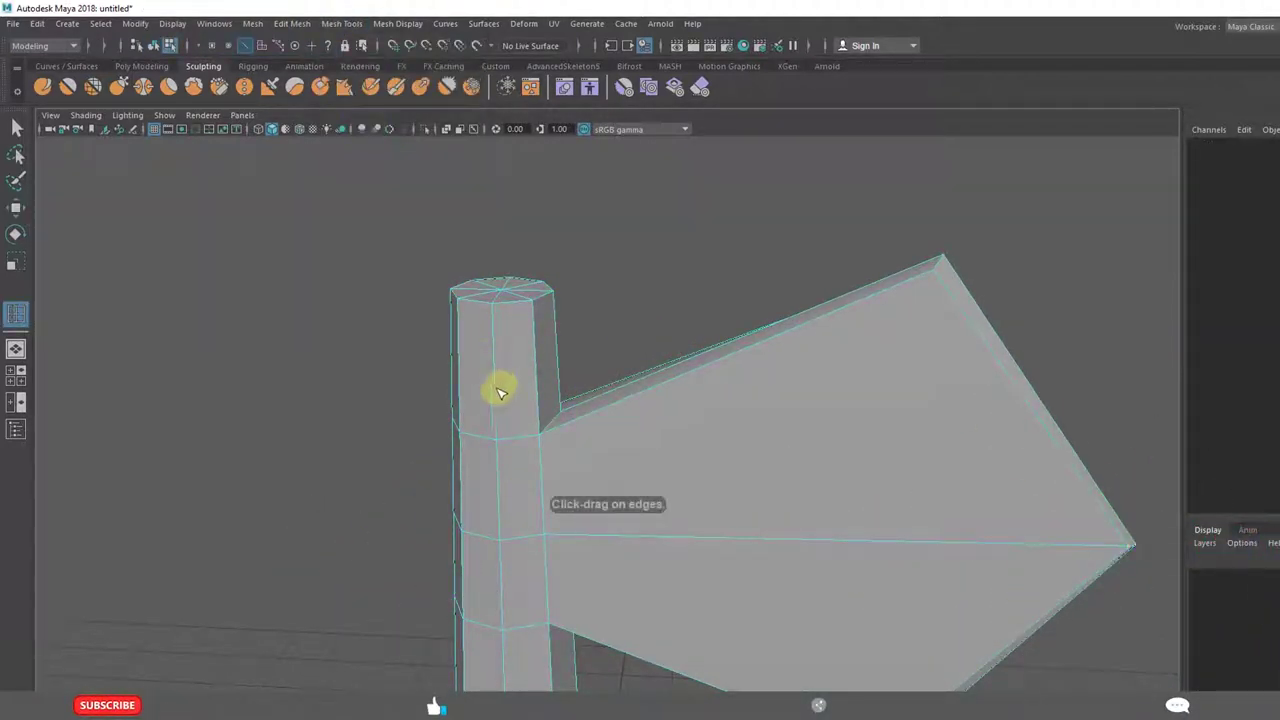
left_click_drag(496, 386, 501, 422)
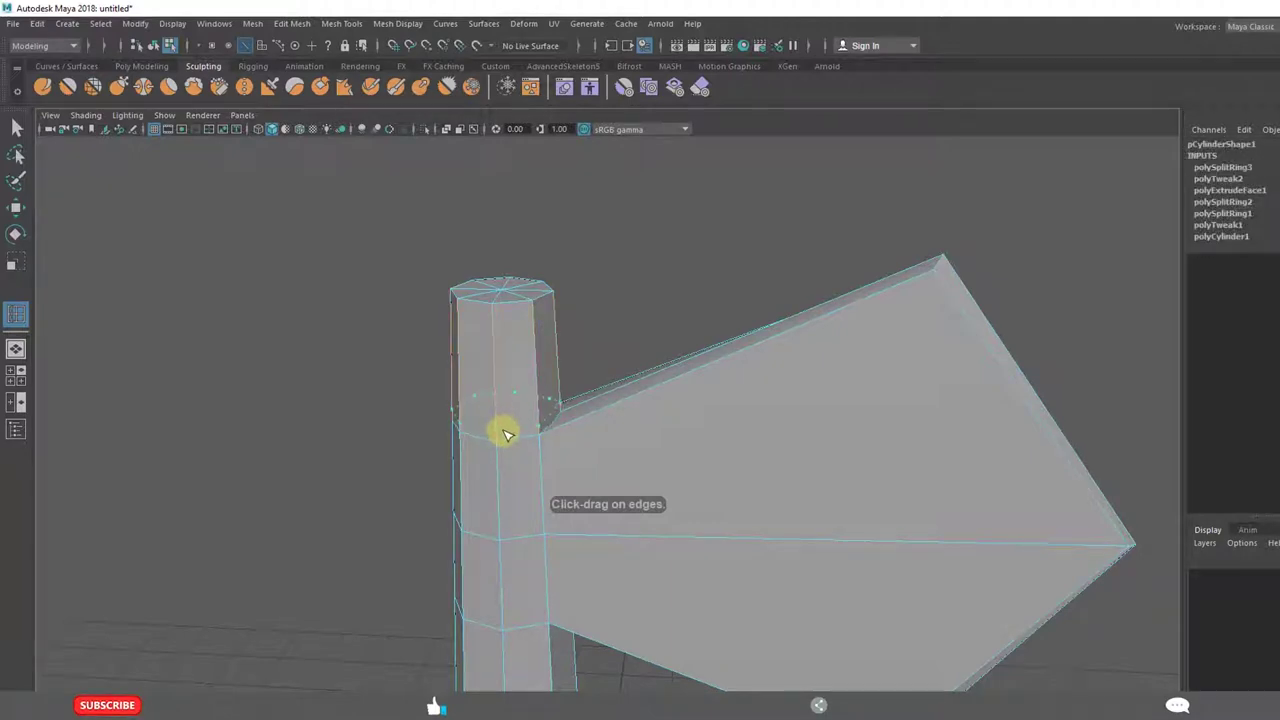
left_click(505, 433)
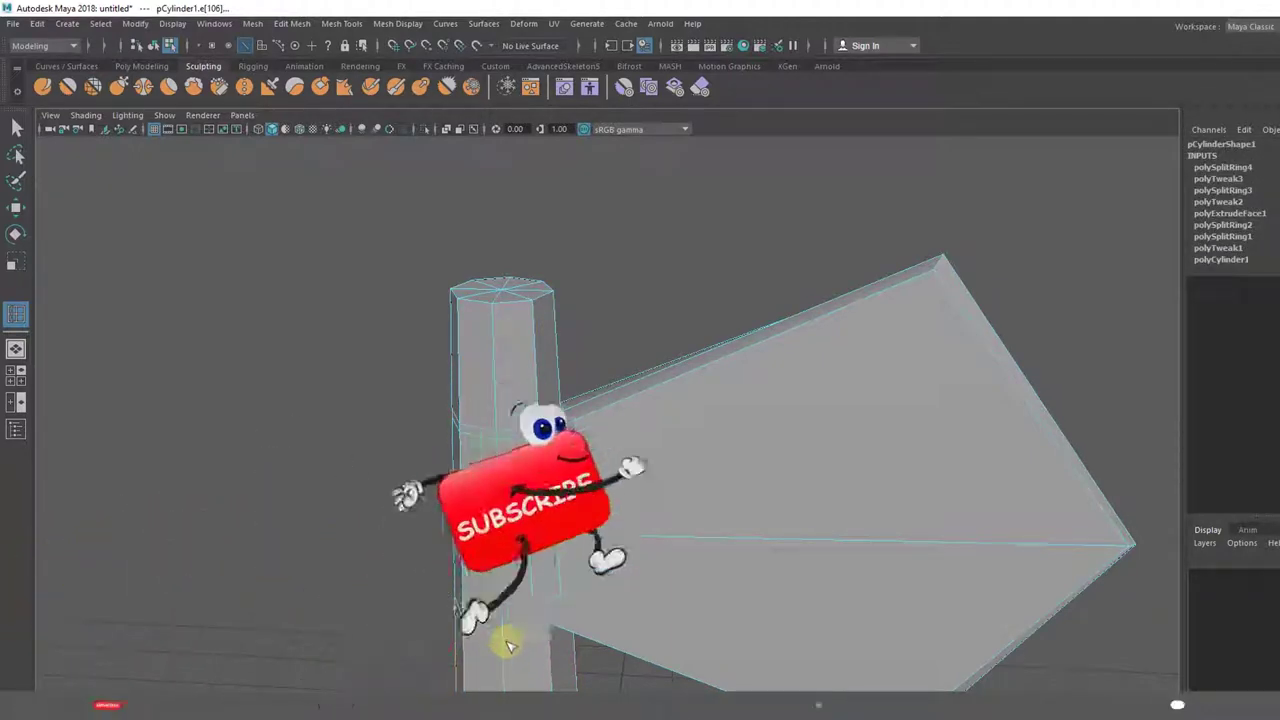
left_click(614, 629)
Preview the axe in smooth display, inspect the blade and its joint with the handle, and return to normal display
key("3")
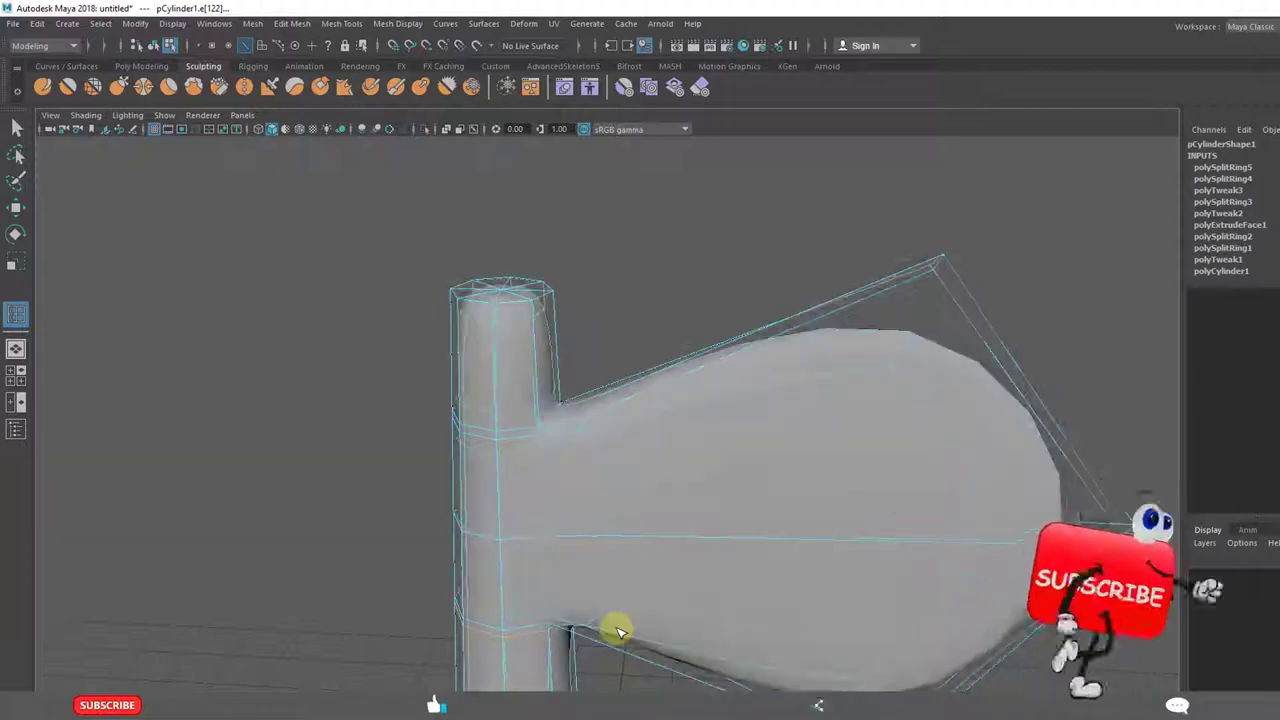
scroll(688, 518, "down", 3)
middle_click_drag(737, 517, 624, 464, "alt")
scroll(666, 531, "up", 3)
left_click_drag(582, 517, 498, 378, "alt")
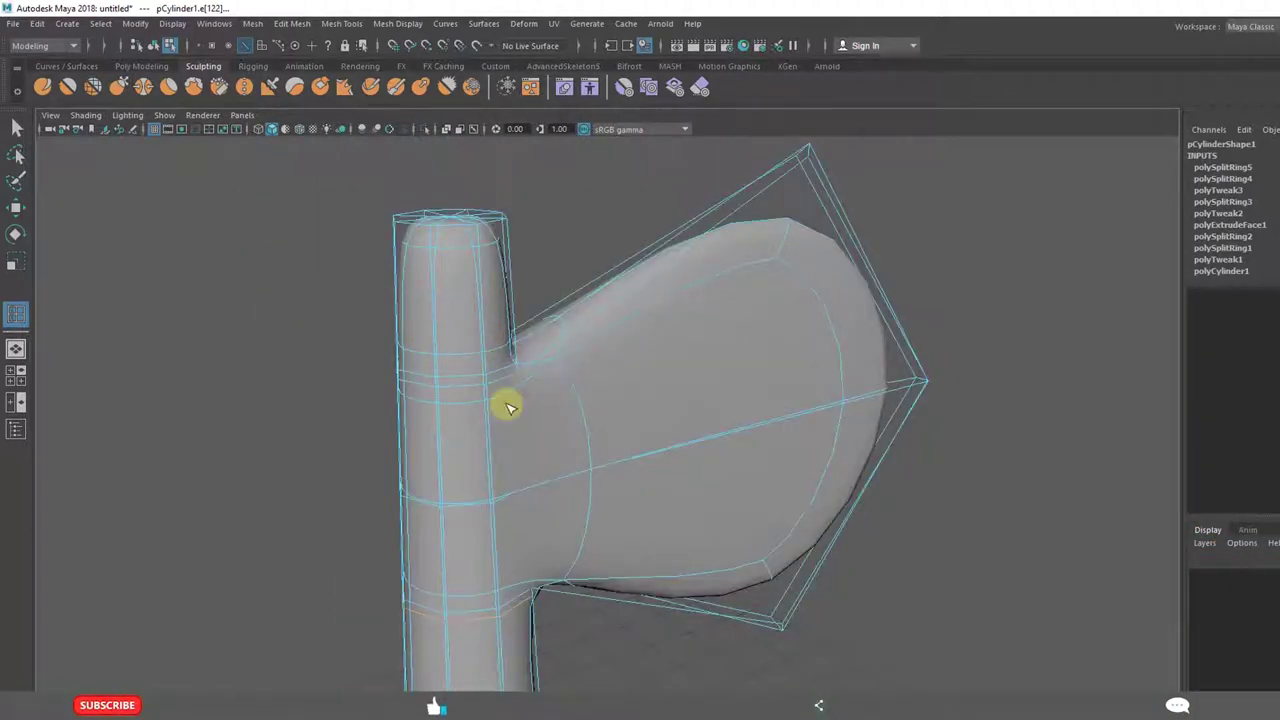
key("1")
left_click_drag(840, 505, 333, 394, "alt")
scroll(630, 483, "up", 2)
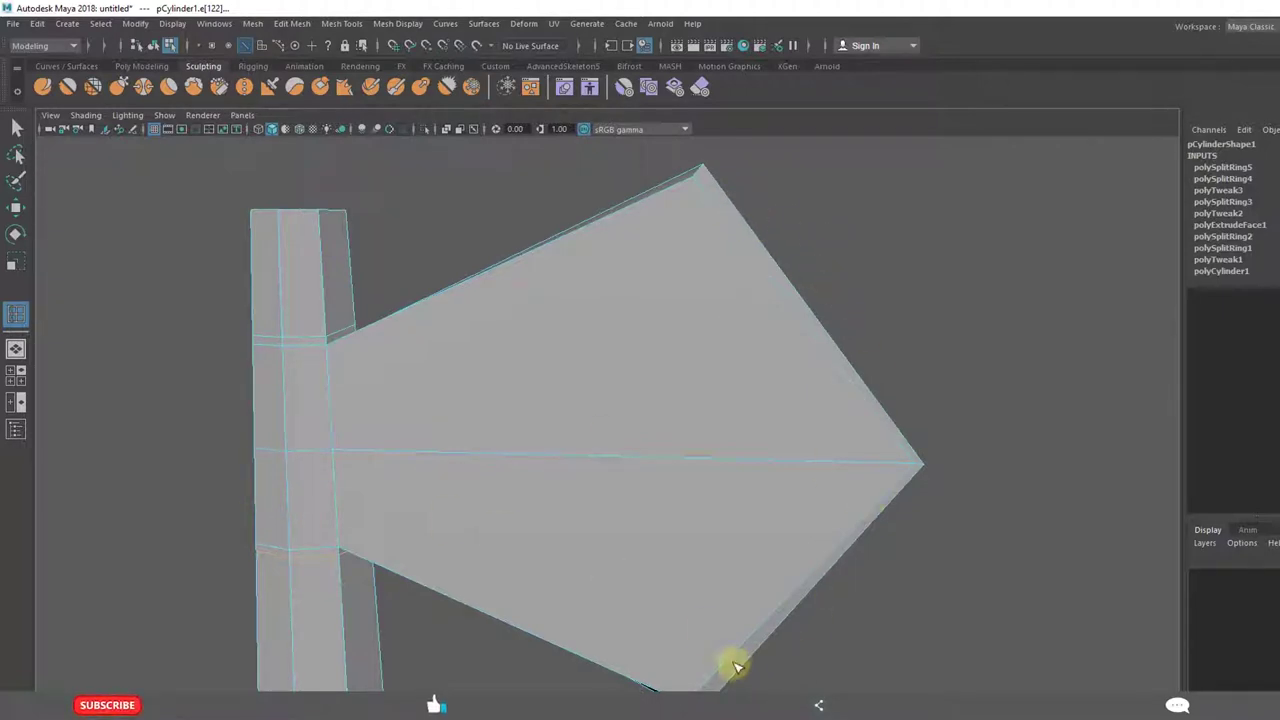
Insert one edge loop across the blade's upper half and another across its lower half, running through the handle joint
key("w")
left_click(400, 278)
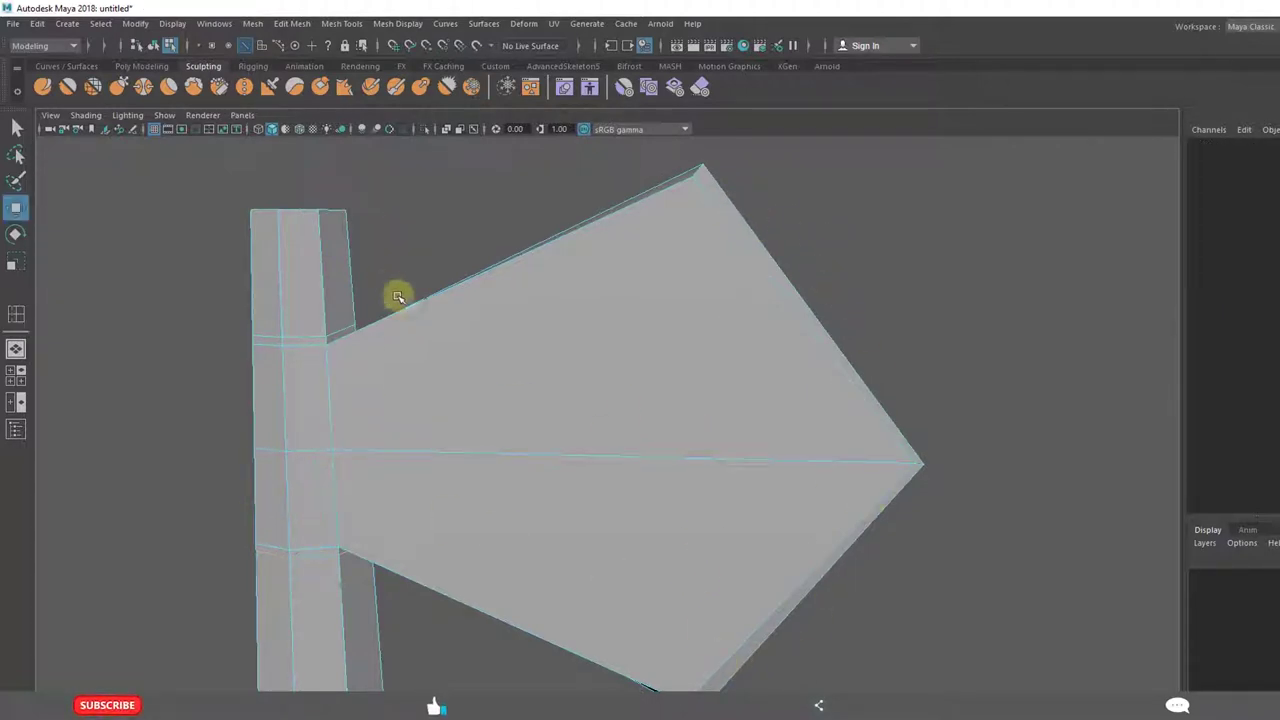
right_click(415, 303)
left_click(470, 284)
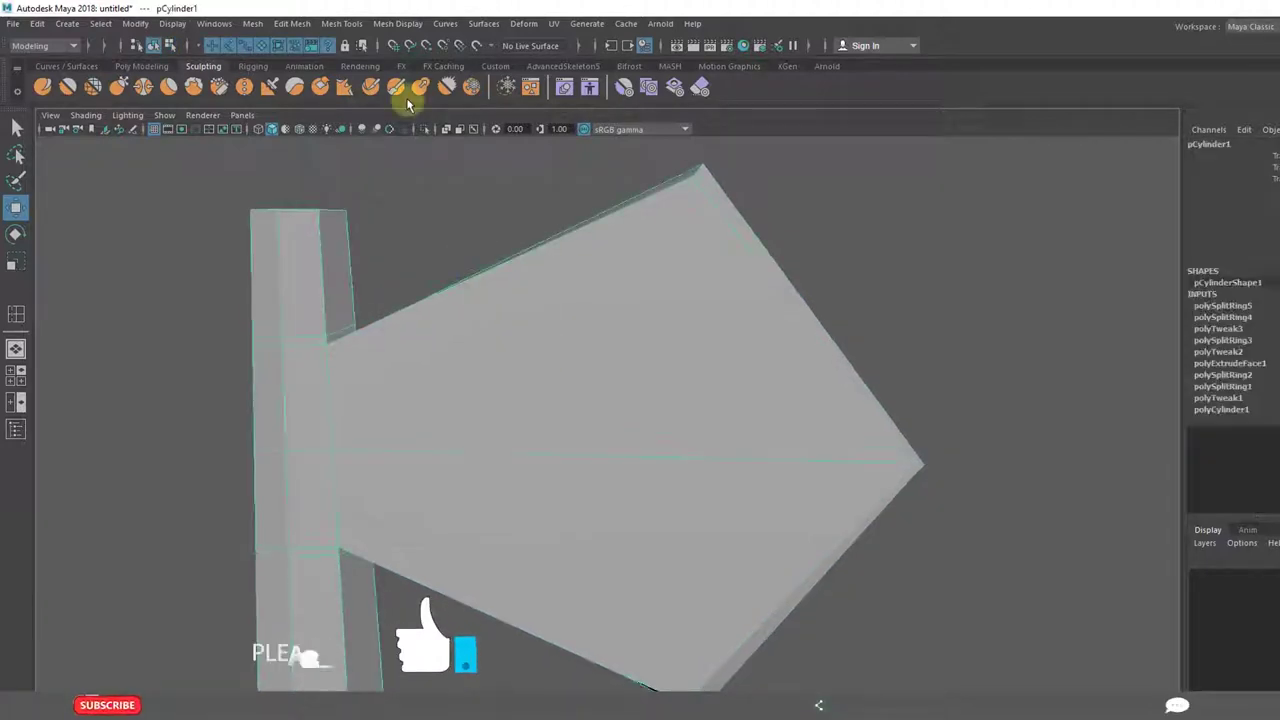
left_click(347, 26)
left_click(368, 132)
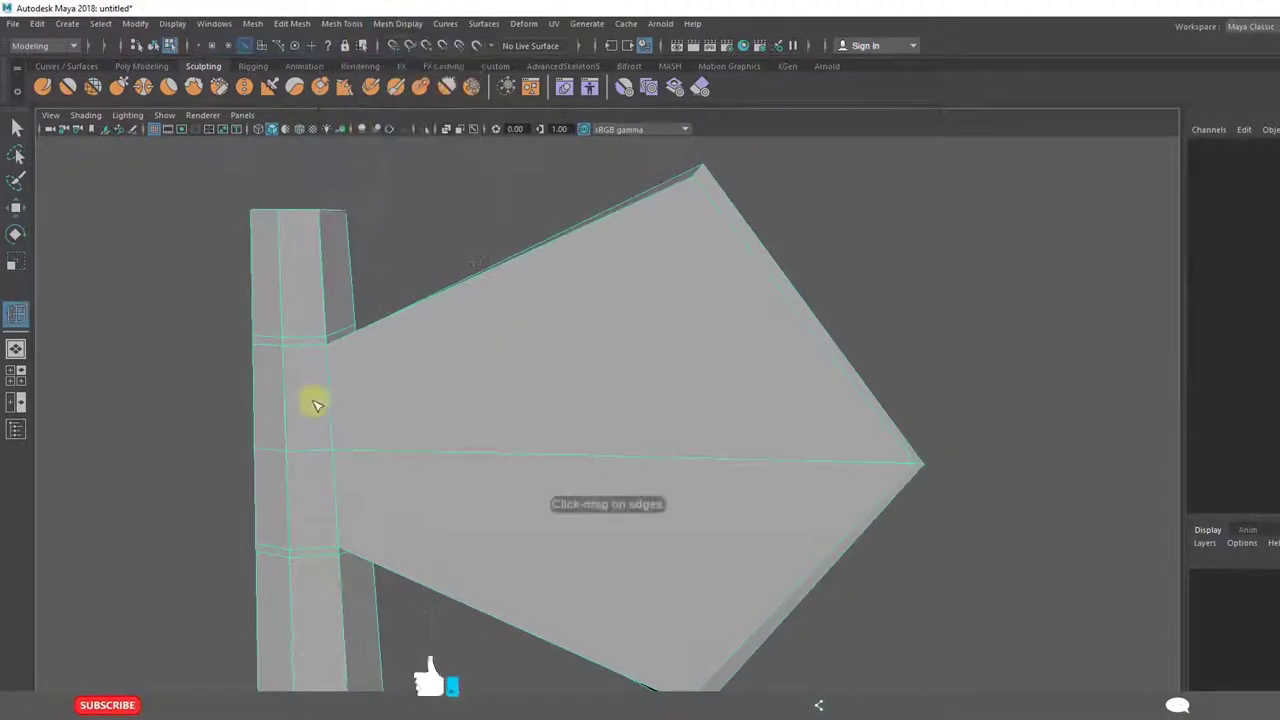
left_click(331, 400)
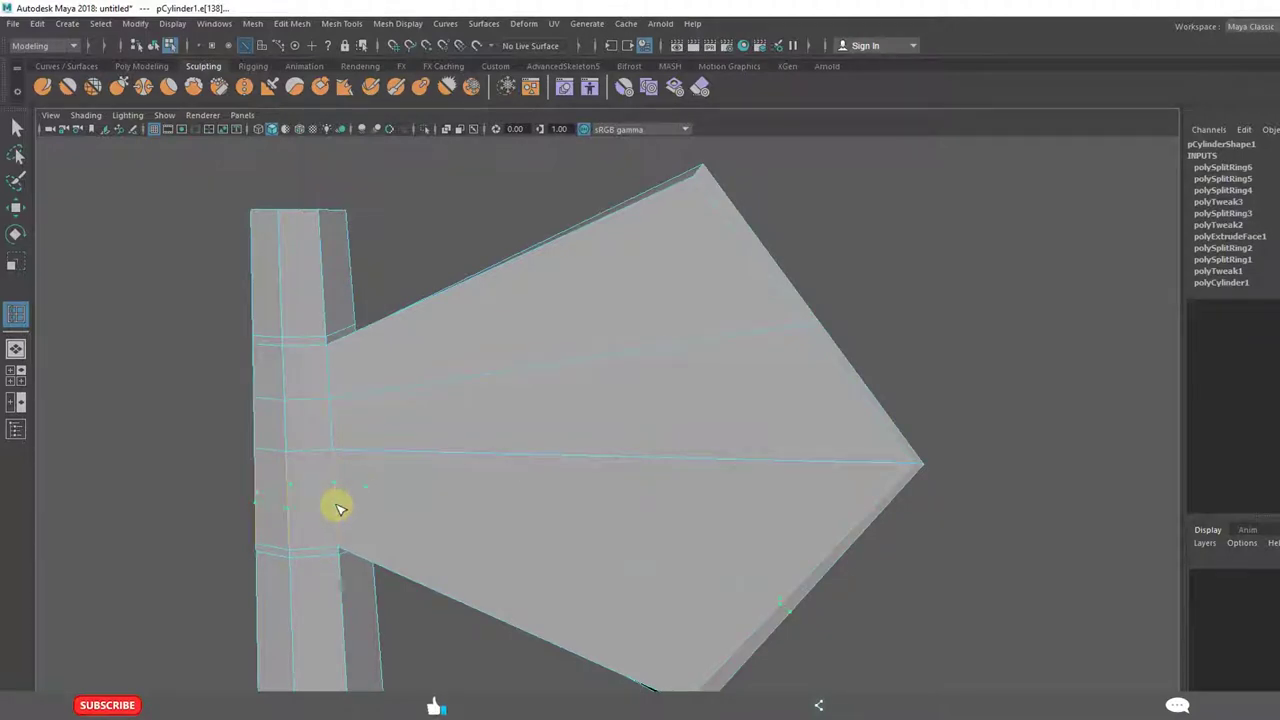
left_click(352, 510)
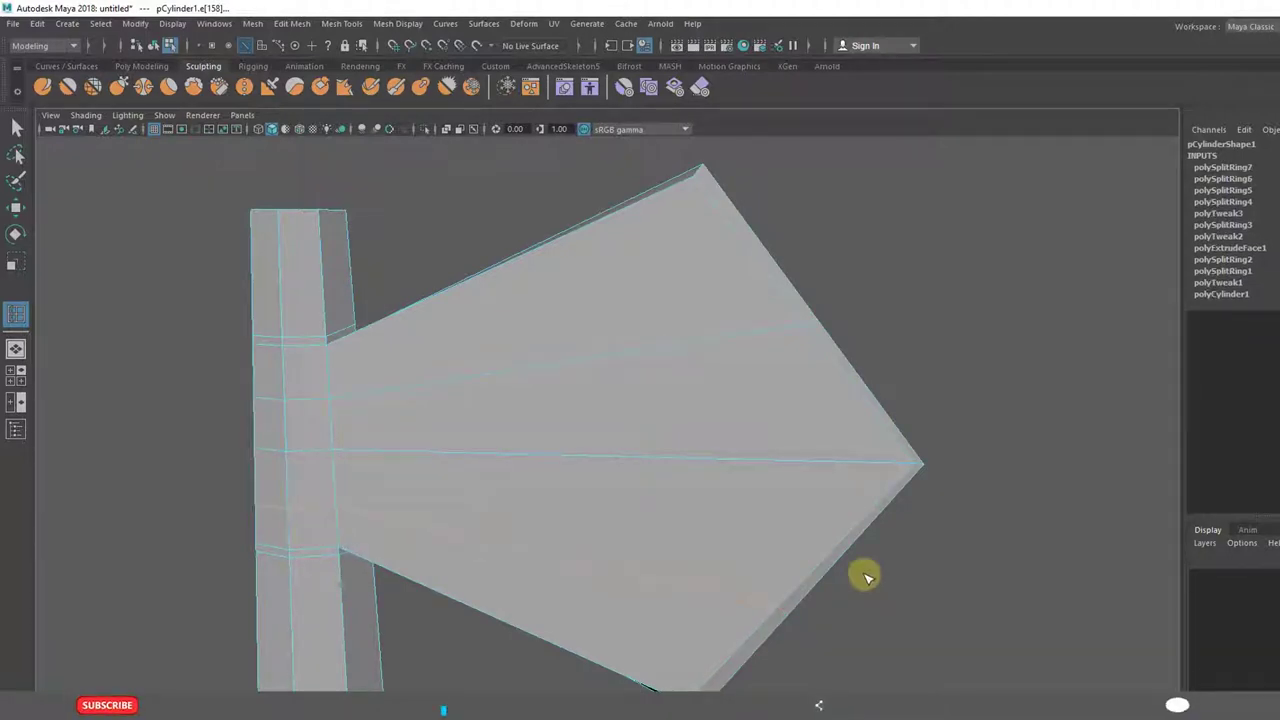
In the front view, select both new loops' vertices on the cutting edge and move them outward along X to round it
key("w")
key("space")
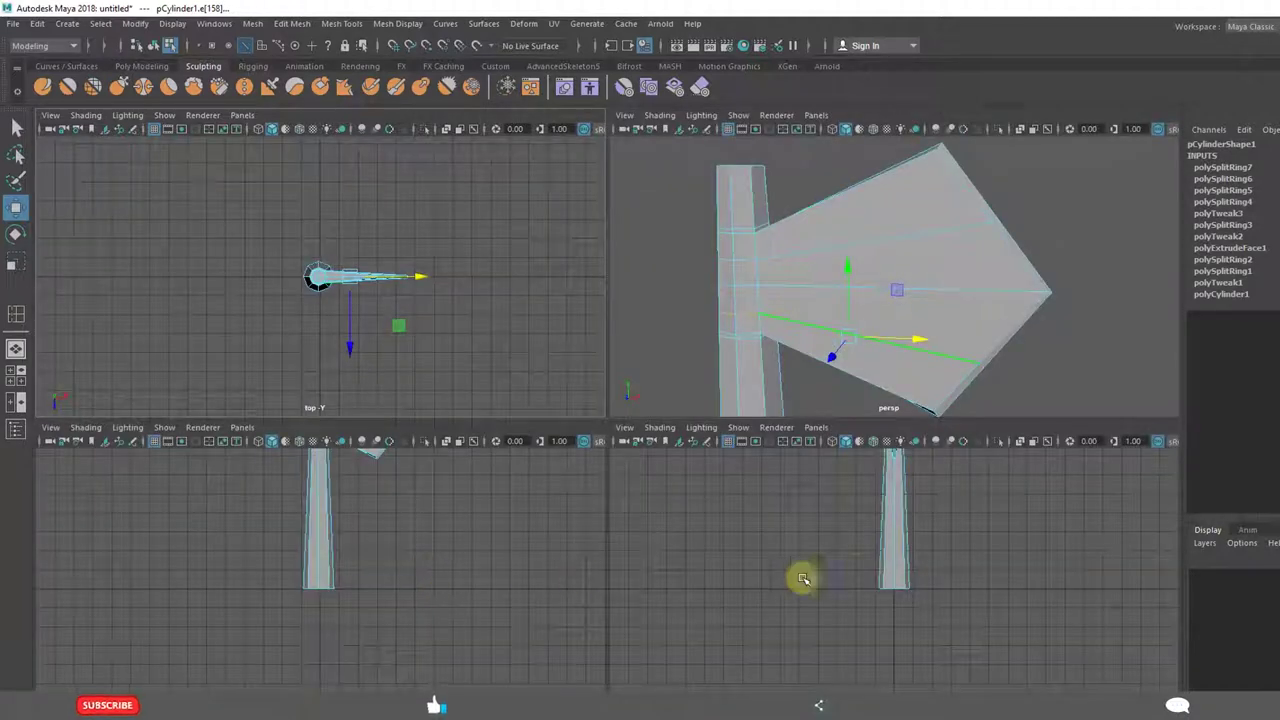
key("space")
middle_click_drag(735, 409, 726, 451, "alt")
scroll(726, 451, "down", 3)
middle_click_drag(737, 363, 666, 629, "alt")
scroll(666, 629, "up", 4)
middle_click_drag(683, 540, 705, 360, "alt")
scroll(705, 360, "up", 3)
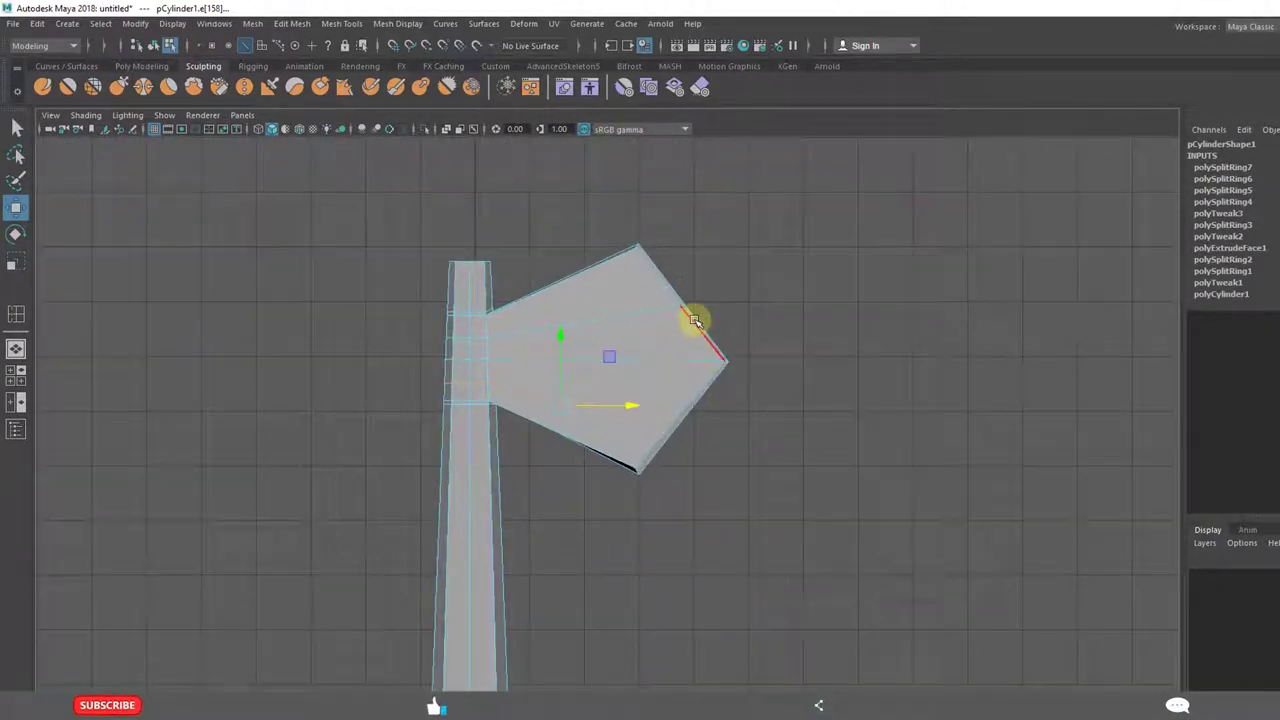
right_click_drag(694, 320, 620, 317)
left_click_drag(731, 277, 660, 332)
left_click_drag(720, 403, 660, 448, "shift")
left_click_drag(751, 364, 764, 366)
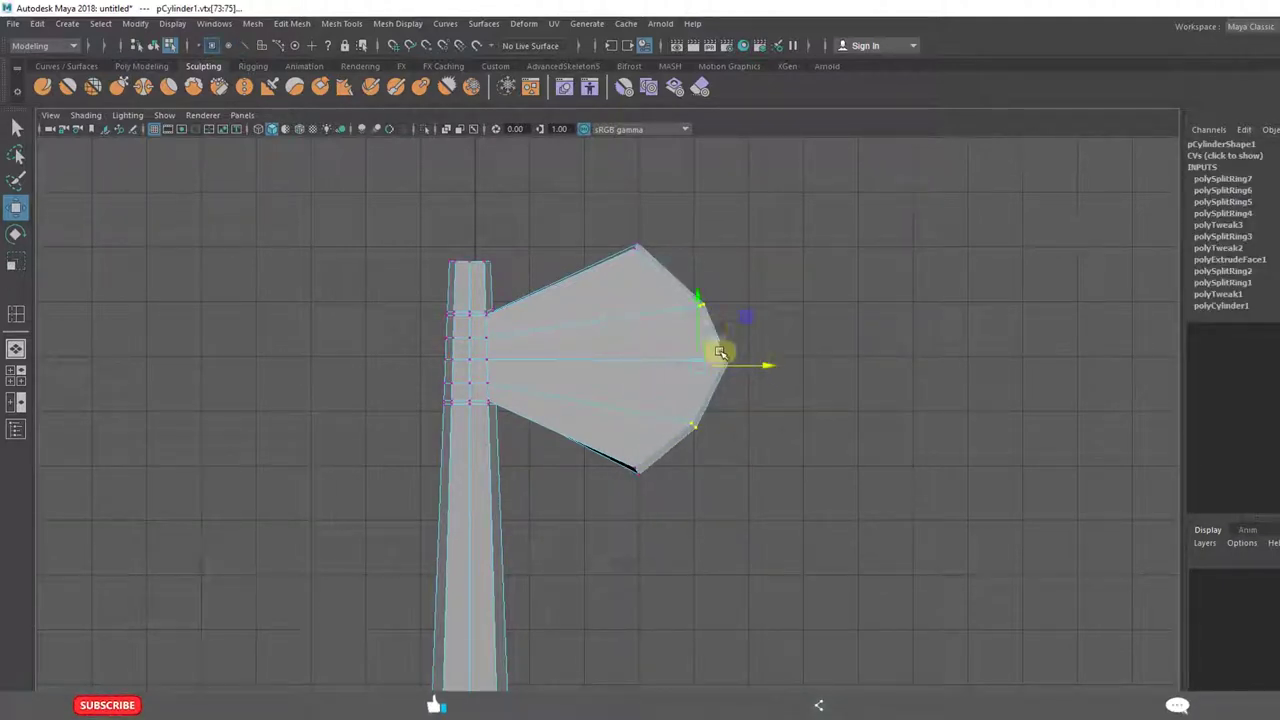
Scale the selected cutting-edge vertices apart along Y to make the curve fuller, and clear the selection
key("r")
left_click_drag(701, 295, 703, 285)
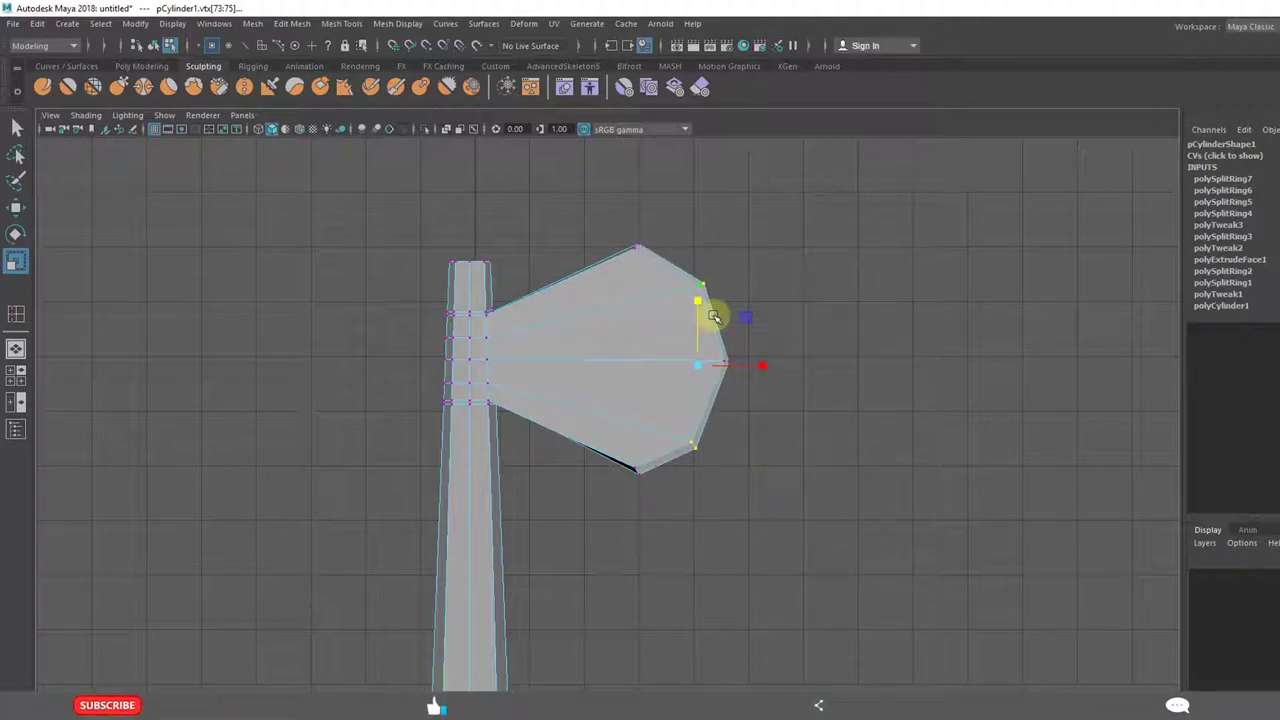
left_click(808, 538)
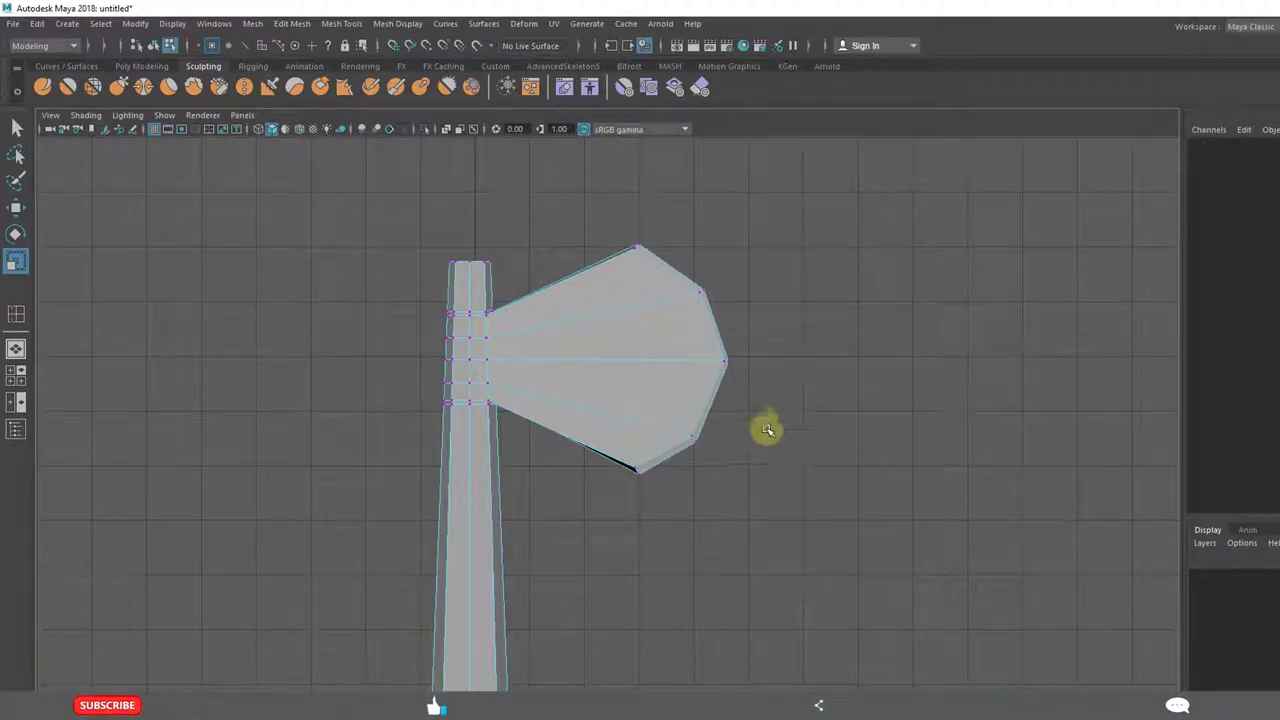
In the perspective view, select the cutting edge's vertices between its two outer corners and scale them along Z
key("space")
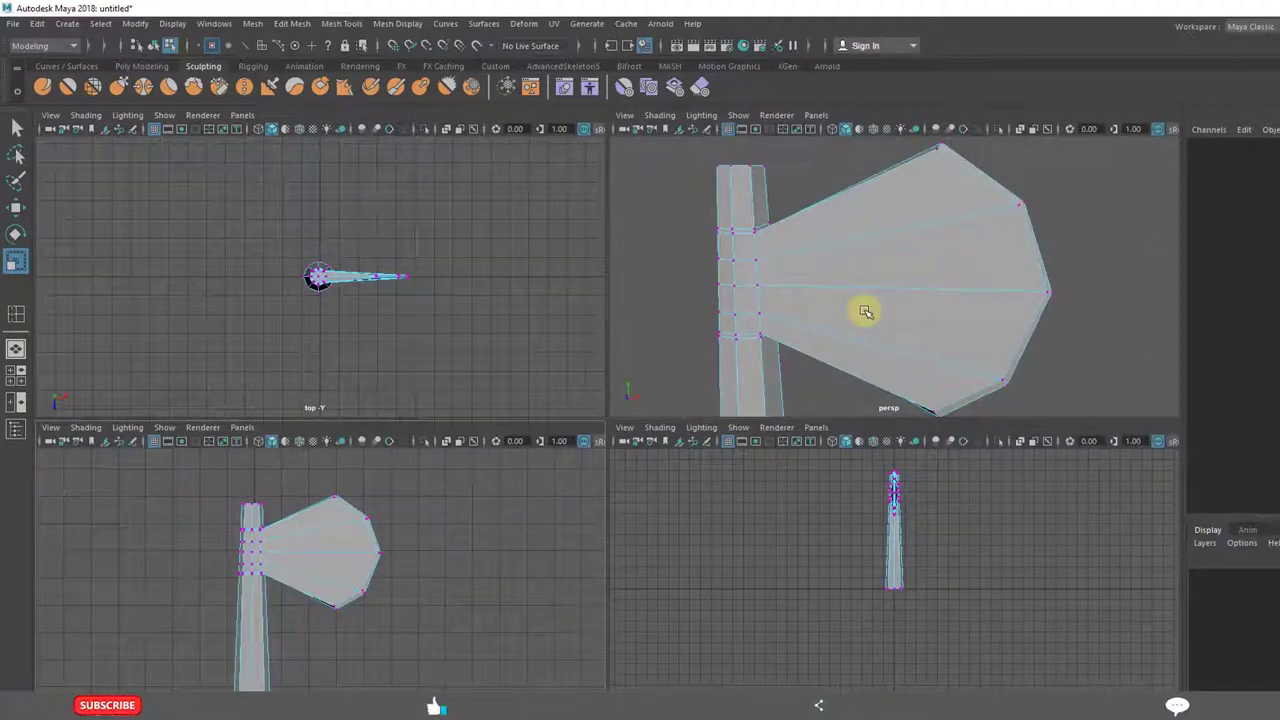
key("space")
left_click_drag(829, 449, 782, 414, "alt")
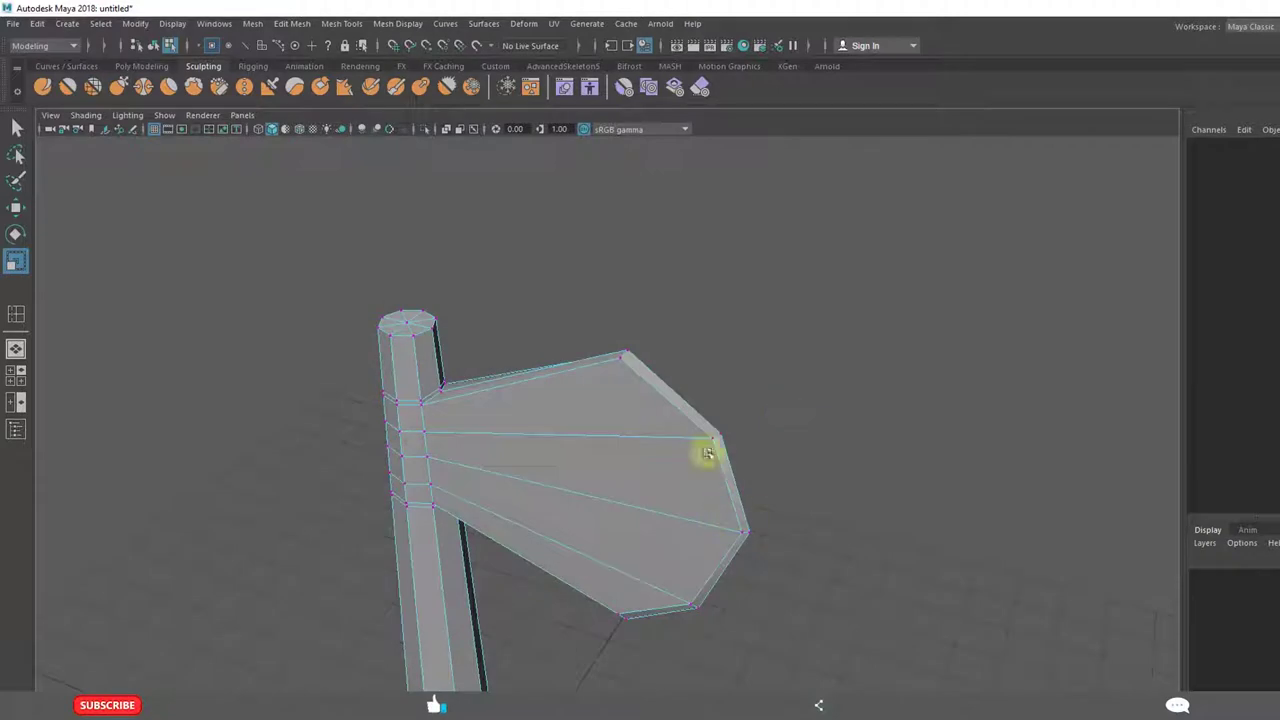
left_click_drag(683, 402, 803, 677)
left_click_drag(751, 589, 664, 586, "alt")
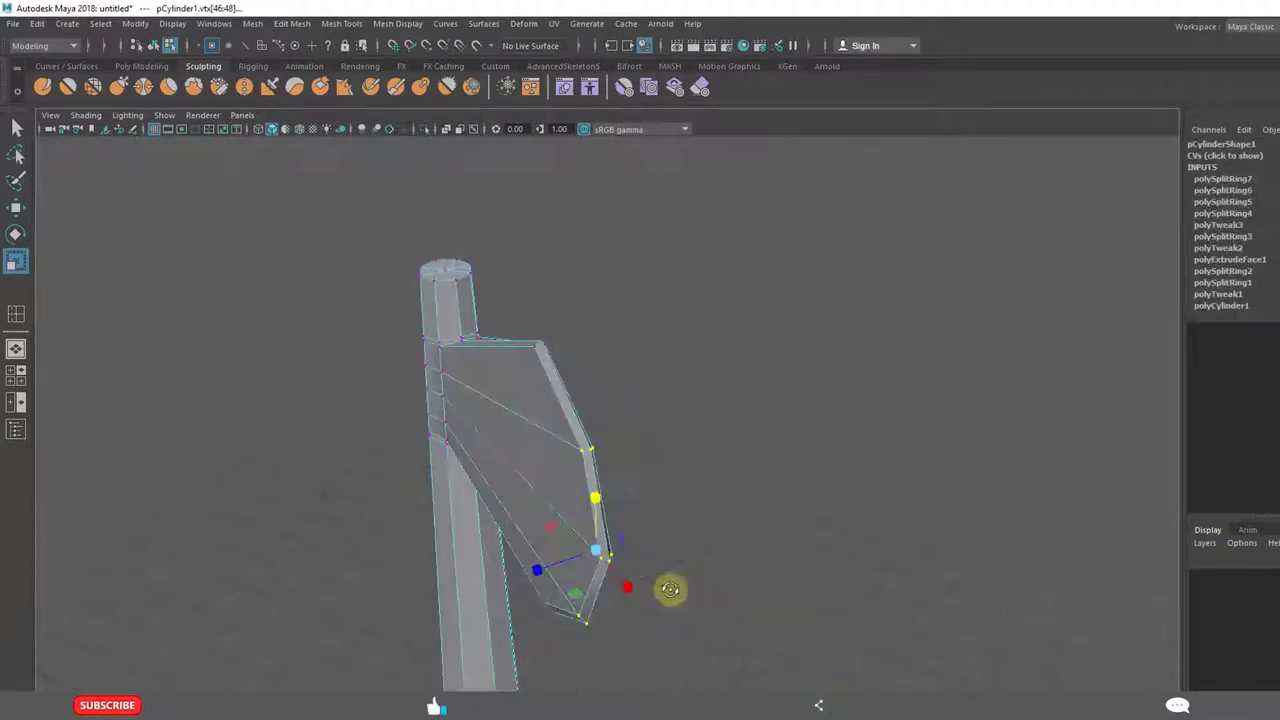
left_click_drag(540, 570, 699, 541)
left_click(845, 608)
Return to object mode, check the rounded blade in smooth display, and switch back to normal display
right_click_drag(521, 350, 552, 312)
left_click(549, 309)
left_click(552, 355)
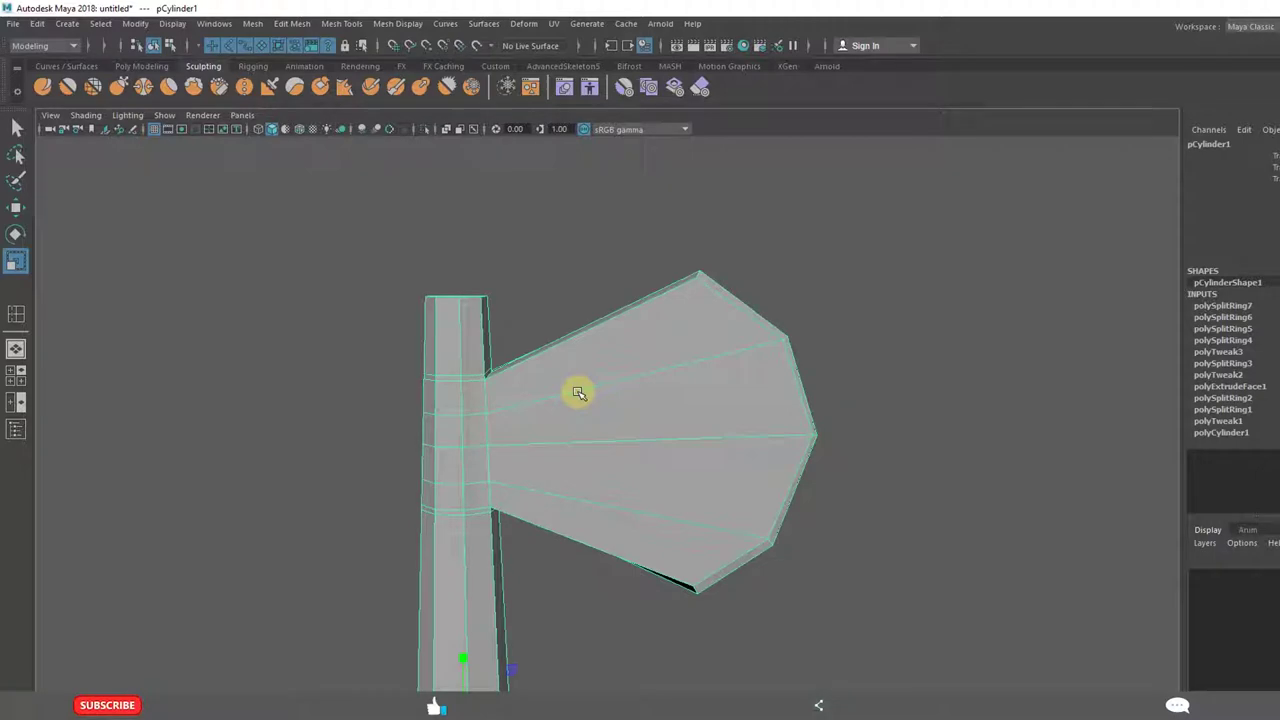
key("3")
scroll(766, 449, "down", 2)
left_click_drag(766, 449, 754, 528, "alt")
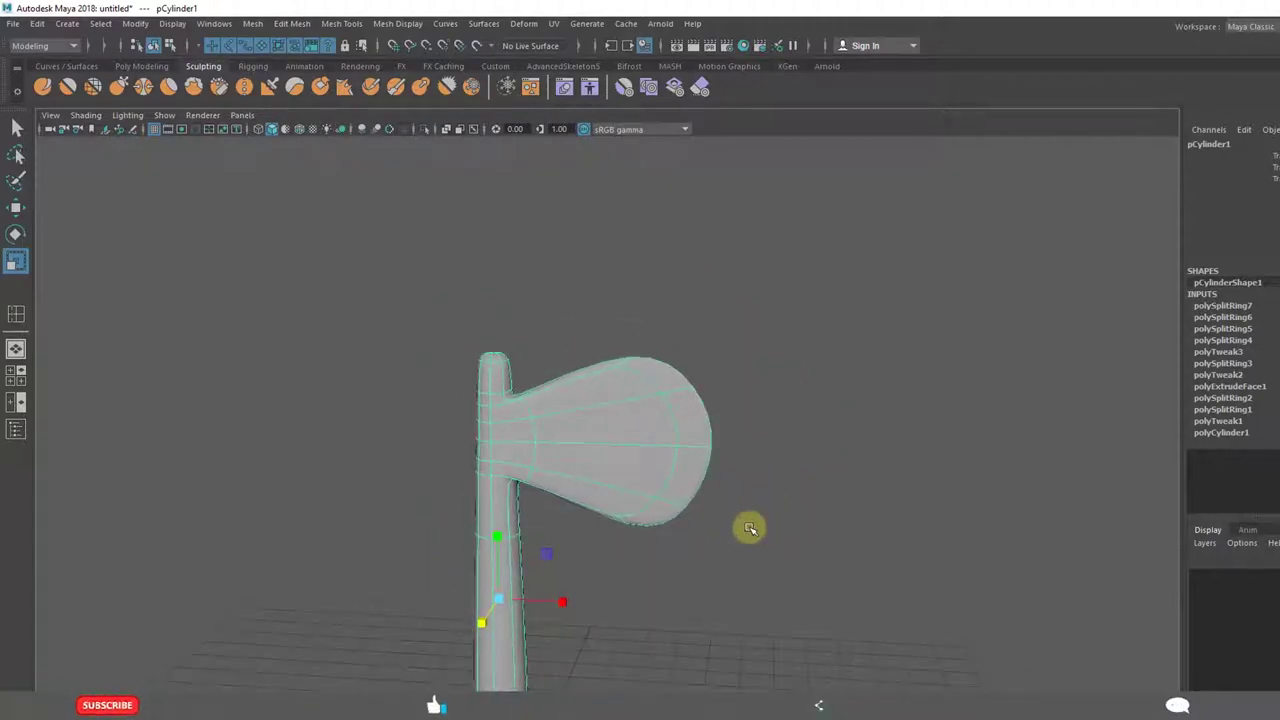
key("1")
scroll(634, 477, "up", 5)
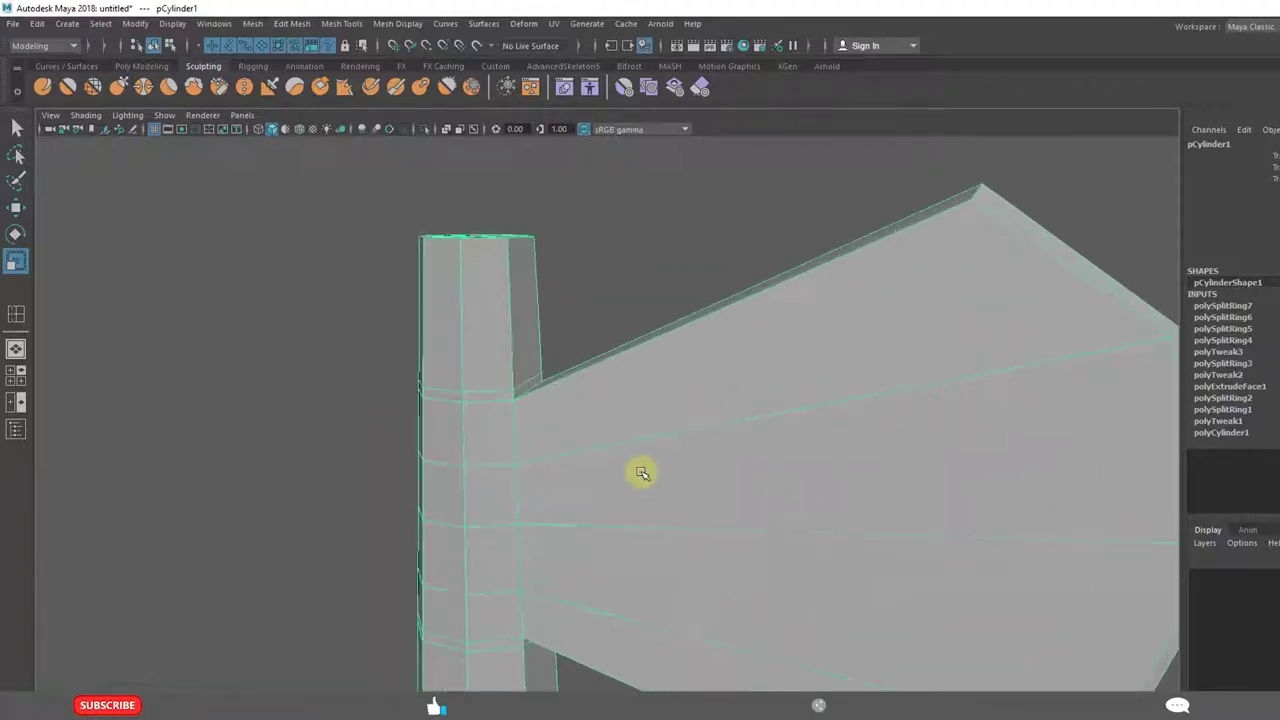
scroll(642, 473, "down", 3)
left_click_drag(651, 477, 666, 375, "alt")
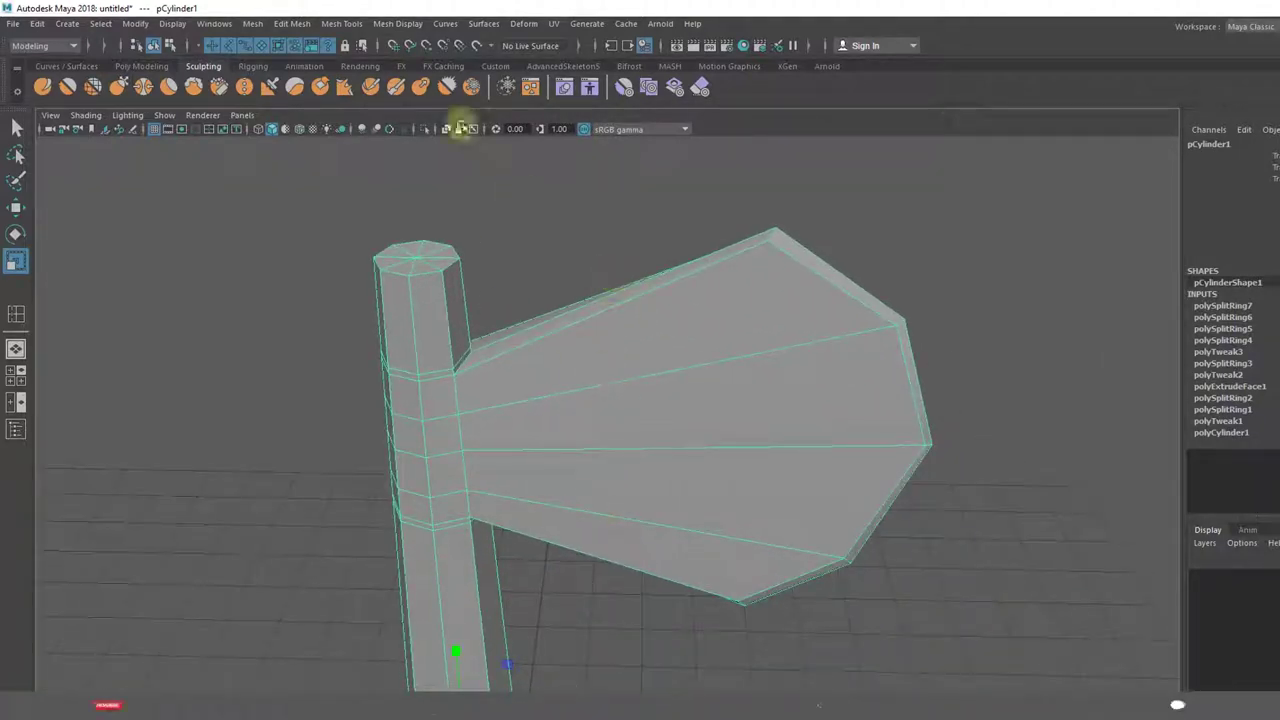
Insert two edge loops around the blade, one midway along its length and one close to the handle joint
left_click(290, 23)
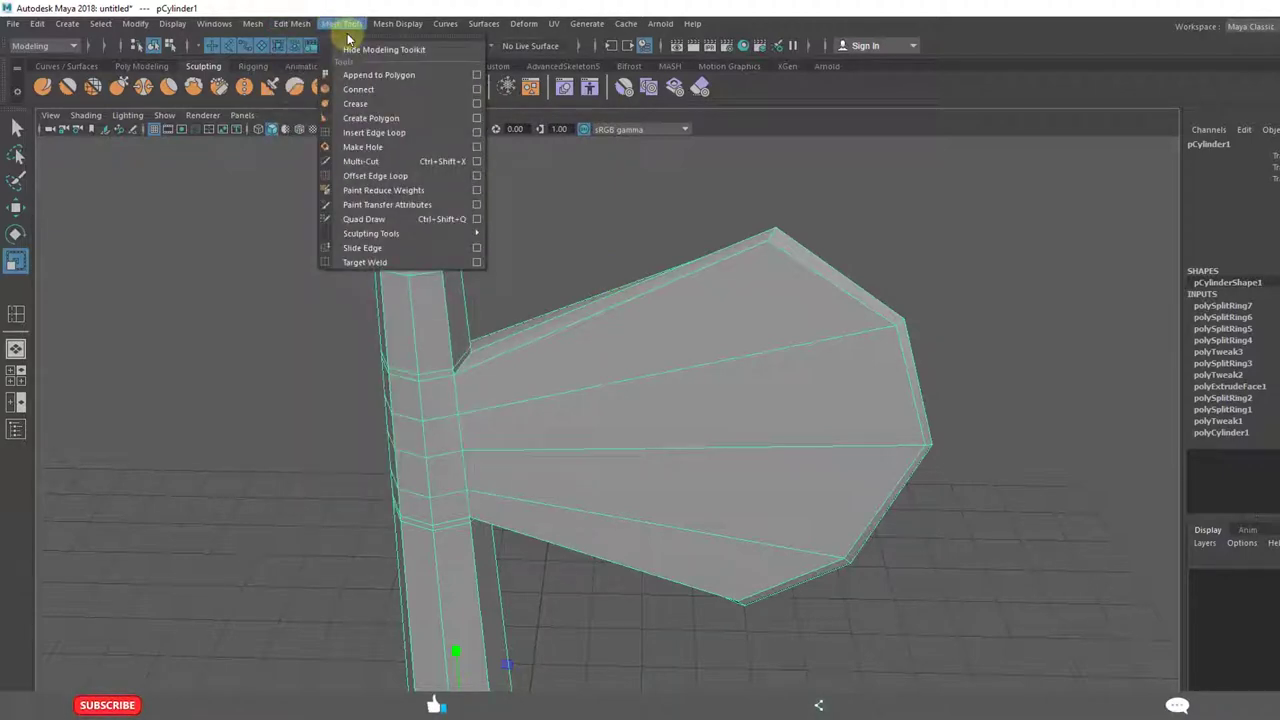
mouse_move(345, 25)
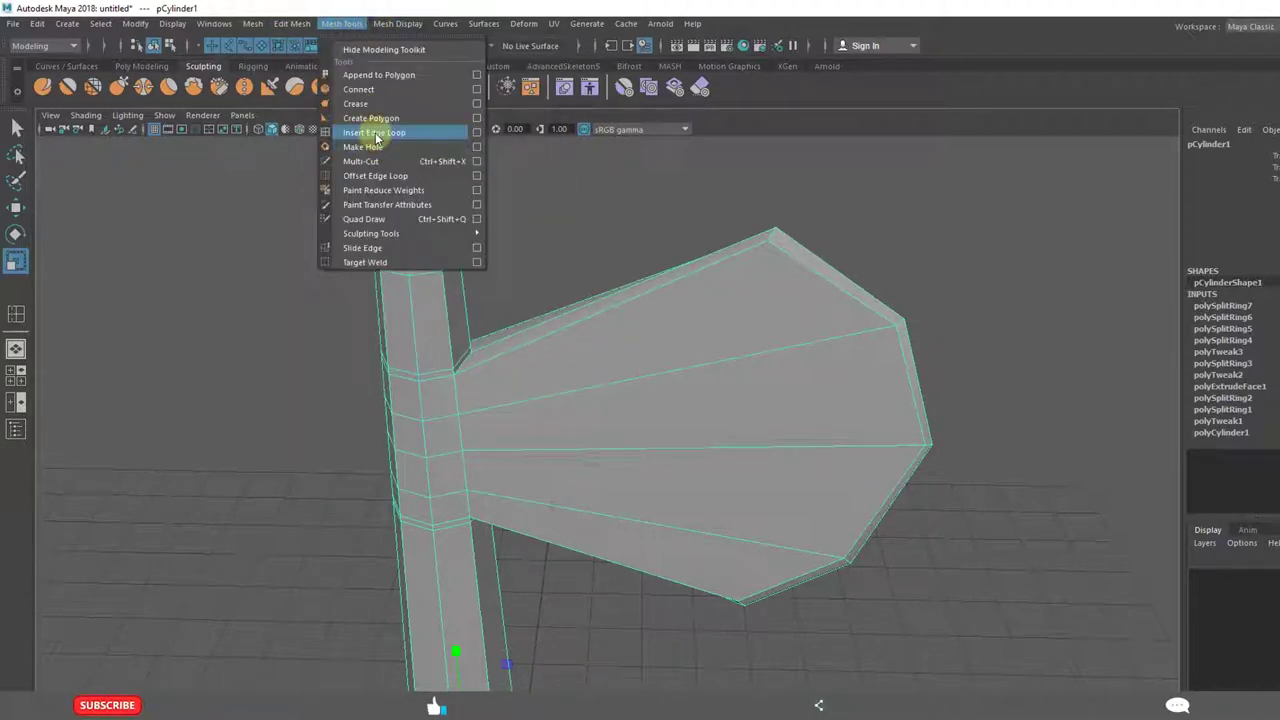
left_click(370, 132)
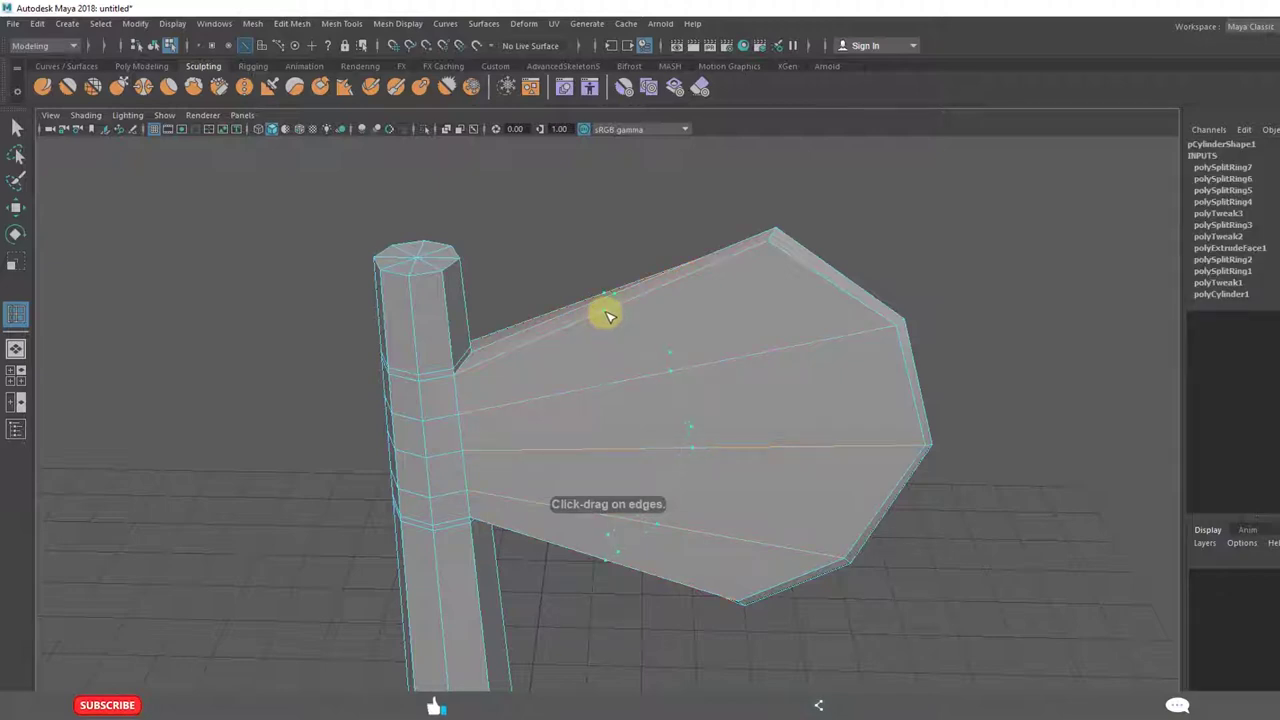
left_click(608, 313)
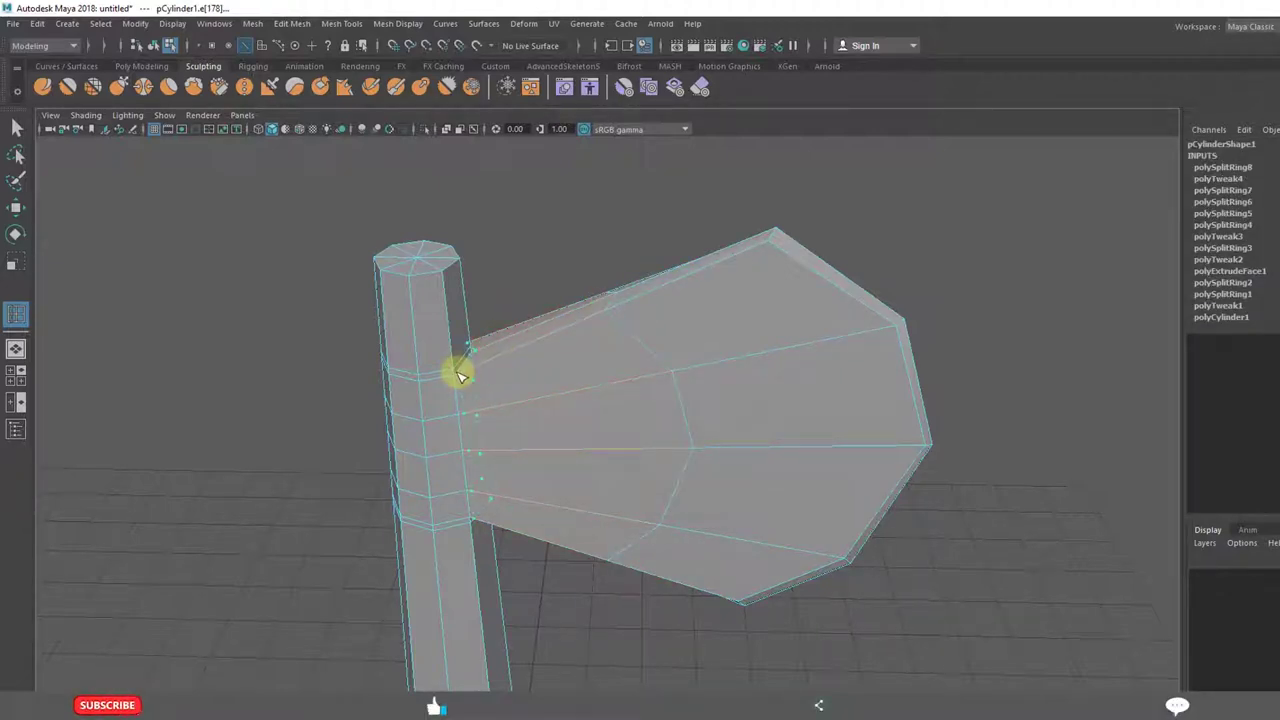
left_click(461, 376)
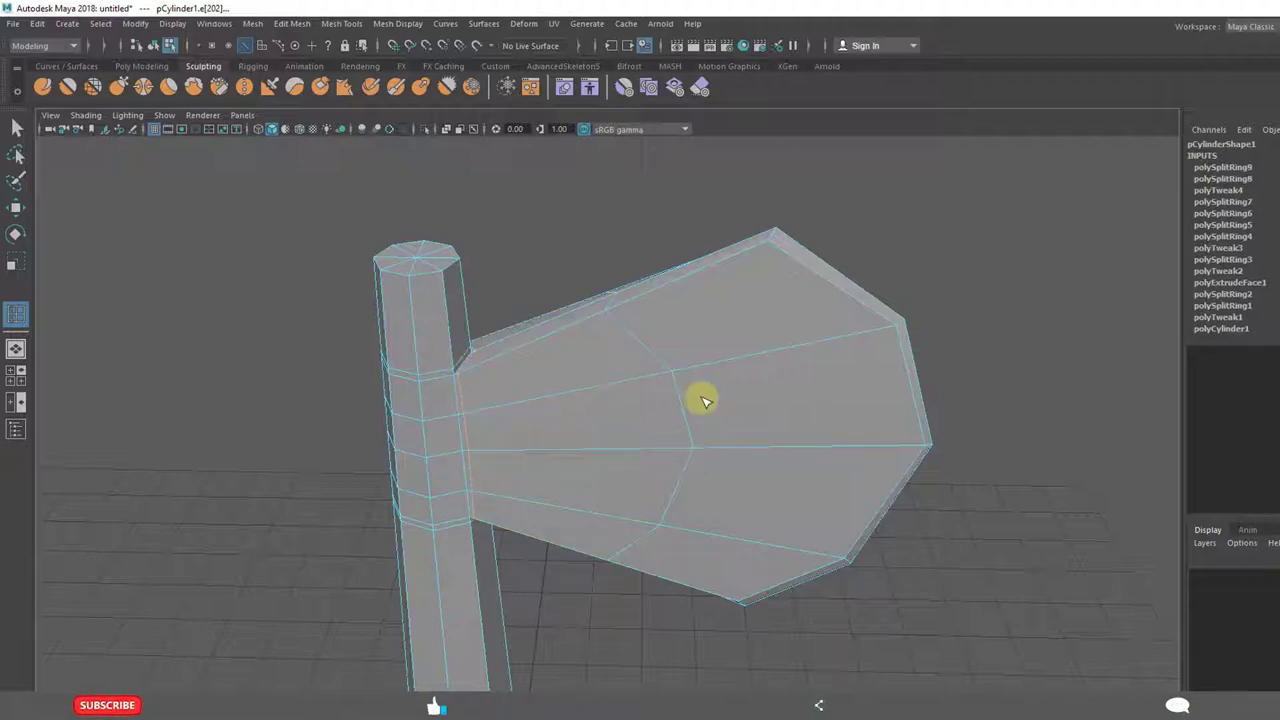
Preview the blade with its new loops in smooth display, orbit around it, and return to normal display
key("3")
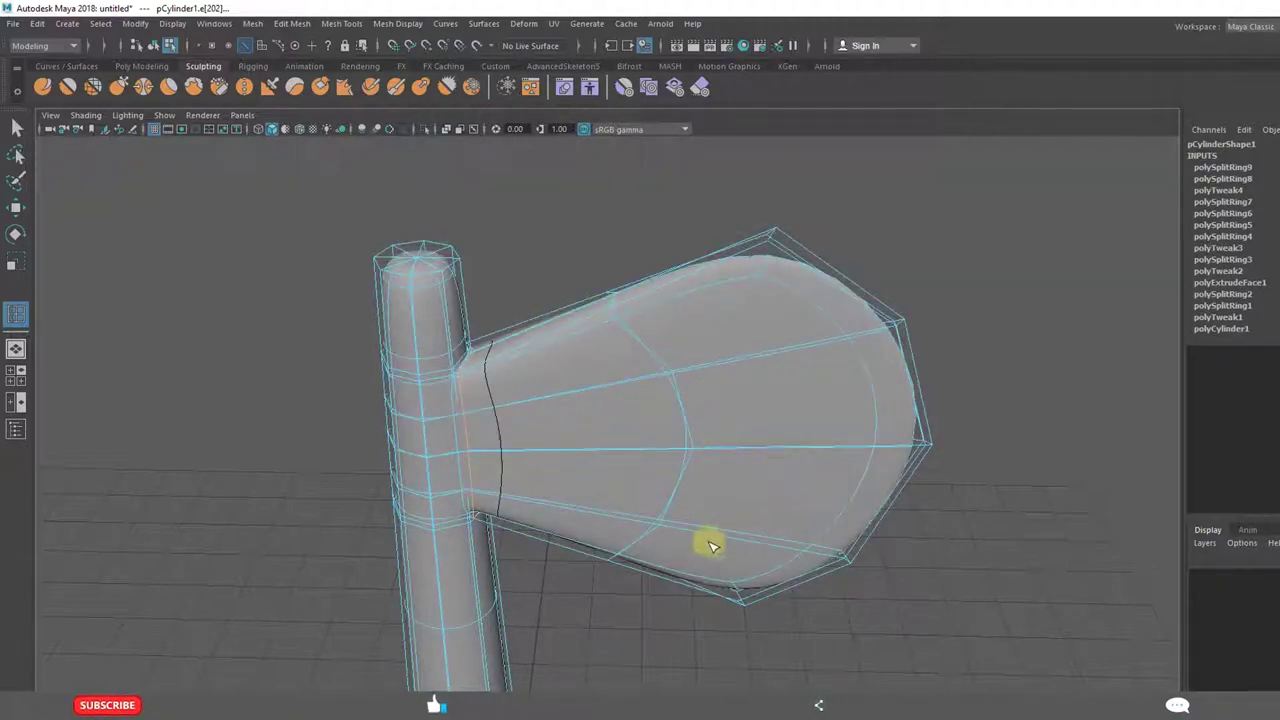
left_click_drag(700, 535, 689, 497, "alt")
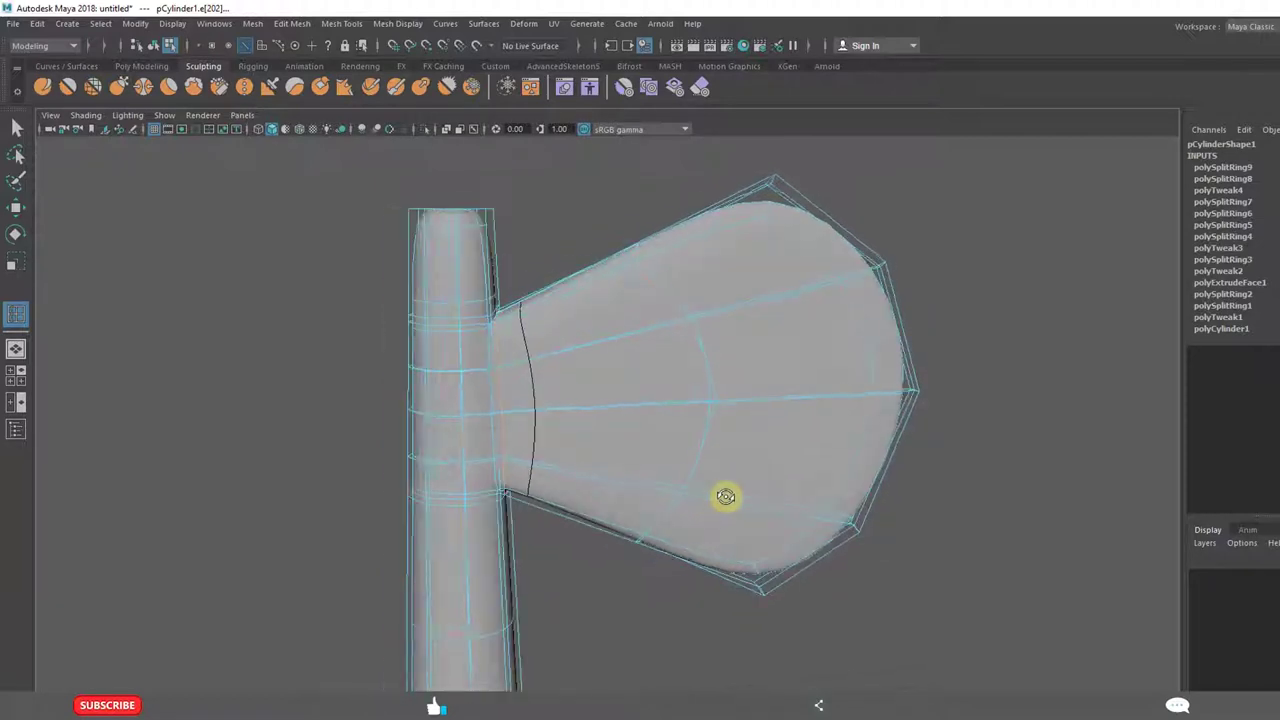
key("1")
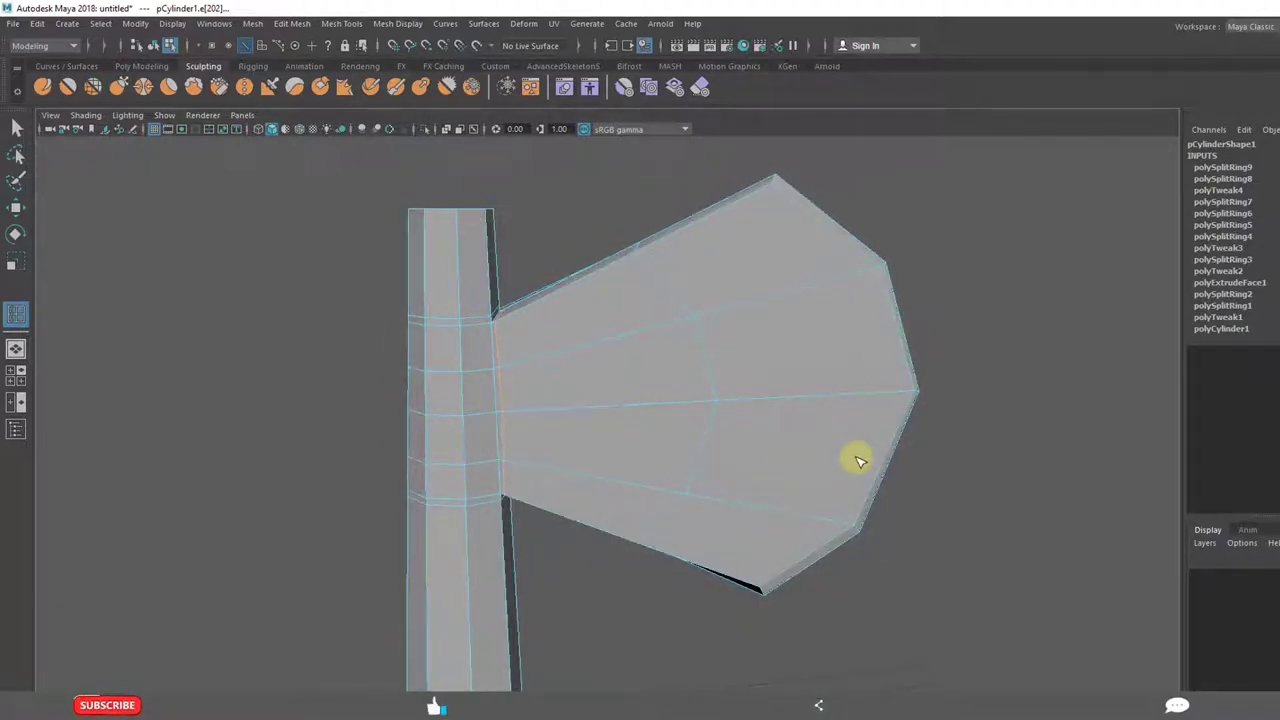
Switch the axe to vertex editing and select the vertices of the blade's middle edge loop with the Scale tool active
key("e")
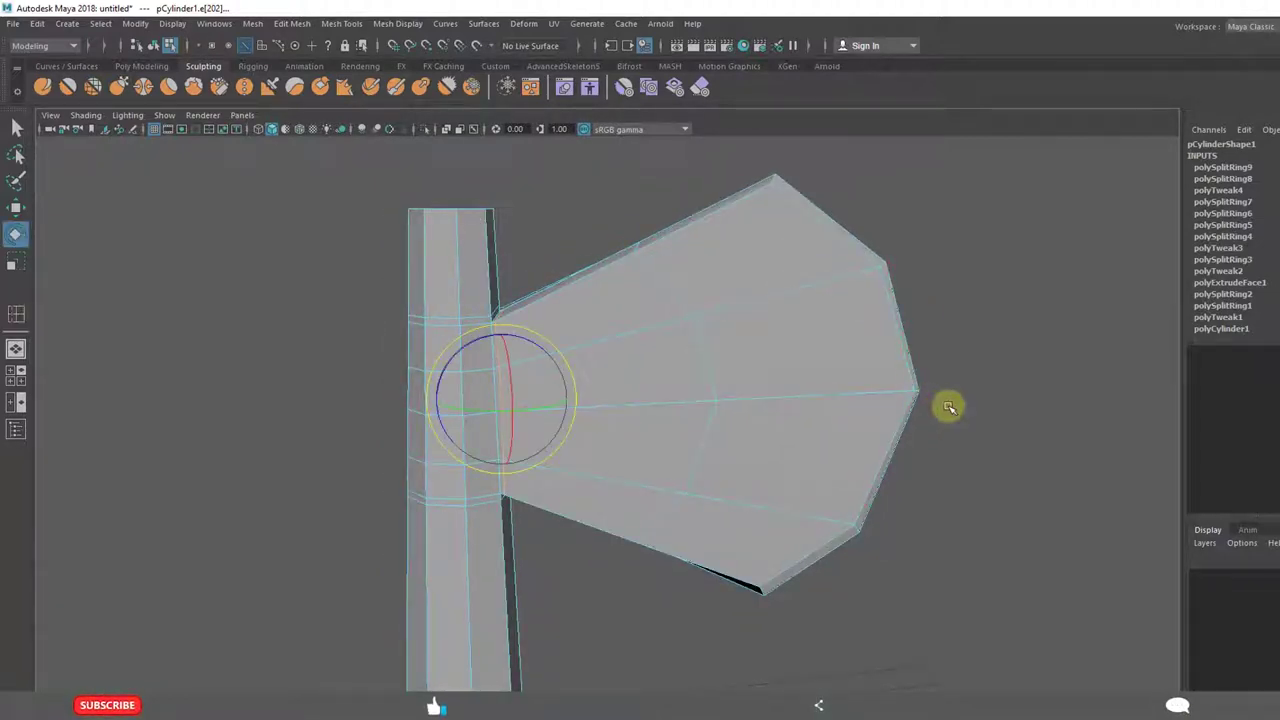
left_click(946, 403)
right_click_drag(640, 245, 603, 243)
left_click_drag(566, 192, 727, 633)
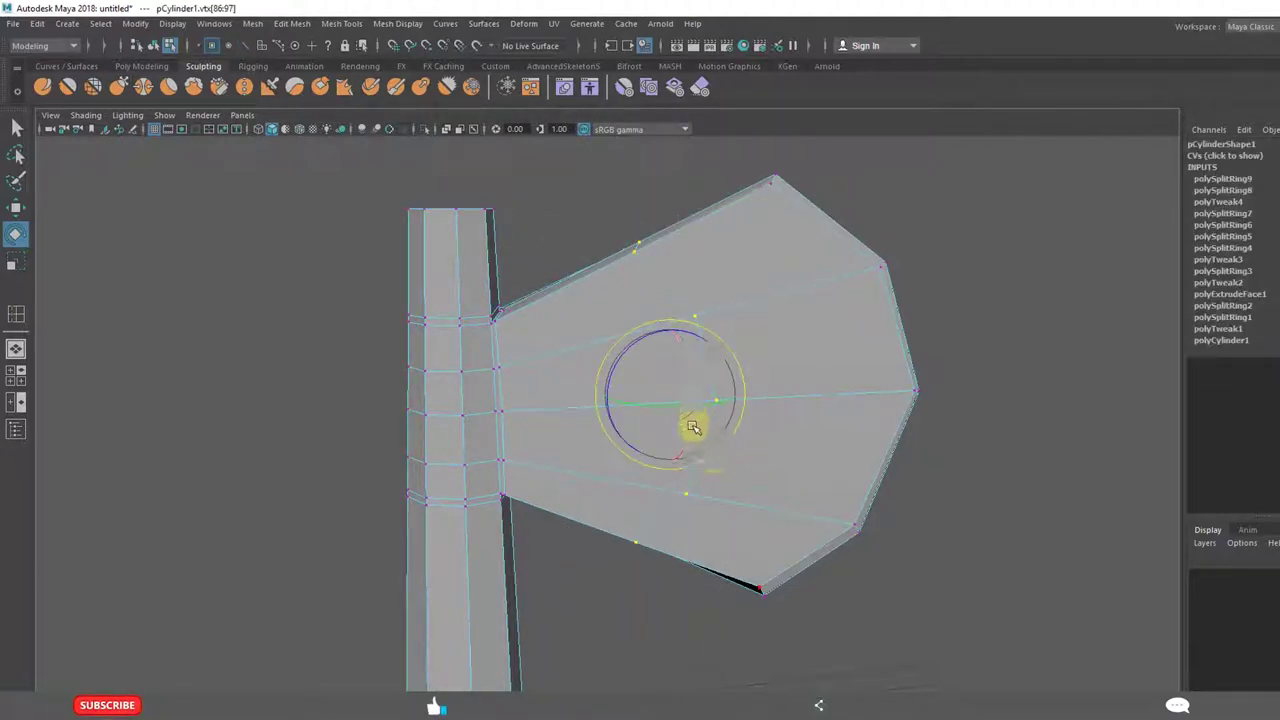
key("r")
left_click_drag(729, 474, 696, 459, "alt")
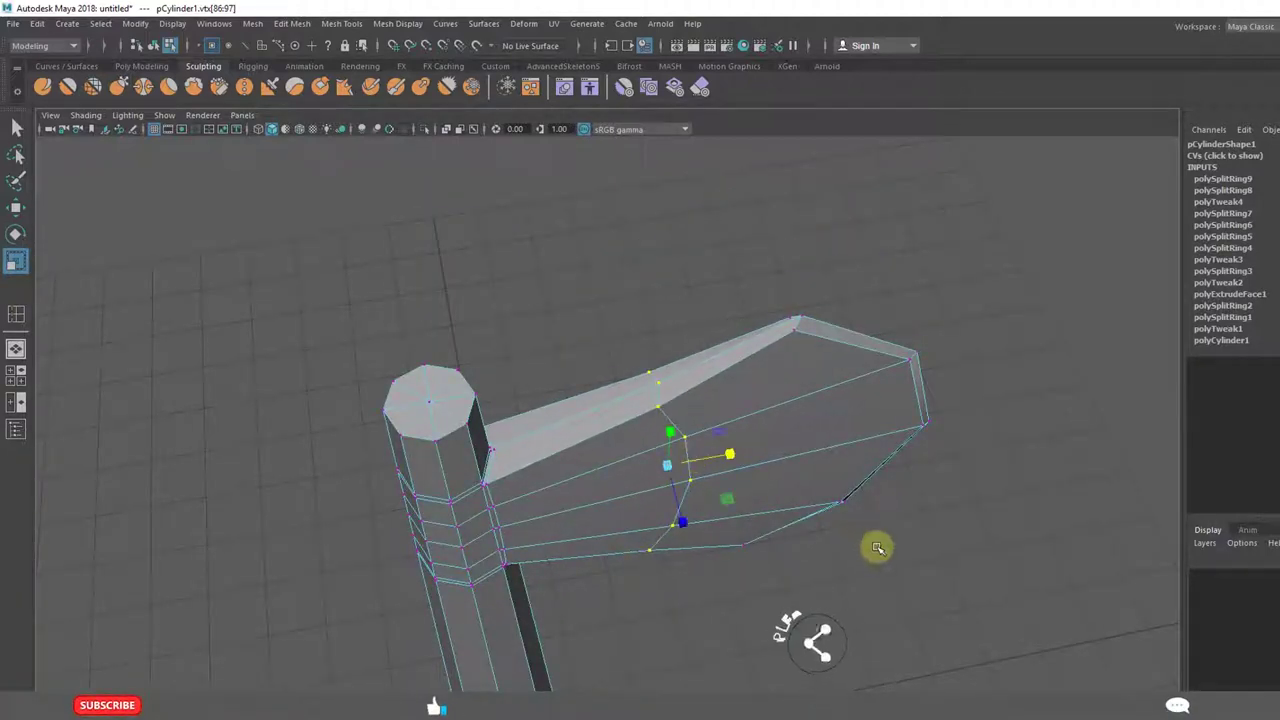
Clear the loop selection, activate the Move tool, and show the axe head close up in the maximized front view
left_click(845, 520)
left_click(658, 381)
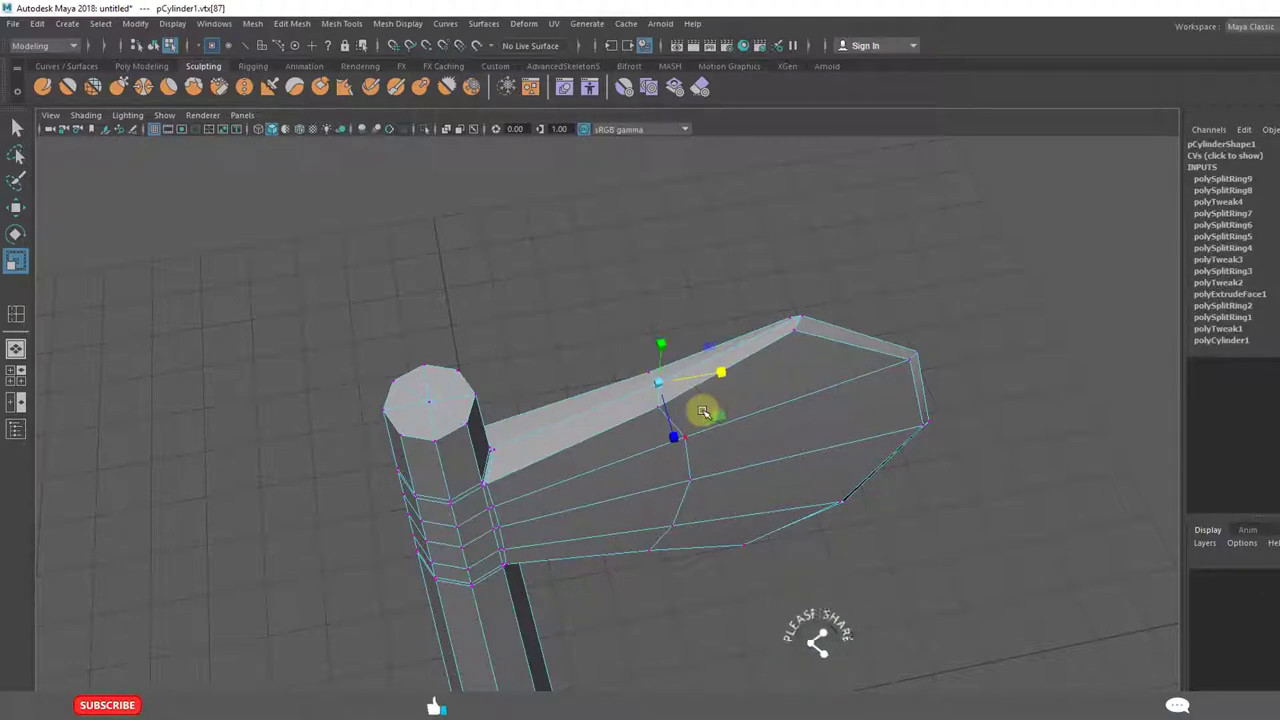
key("w")
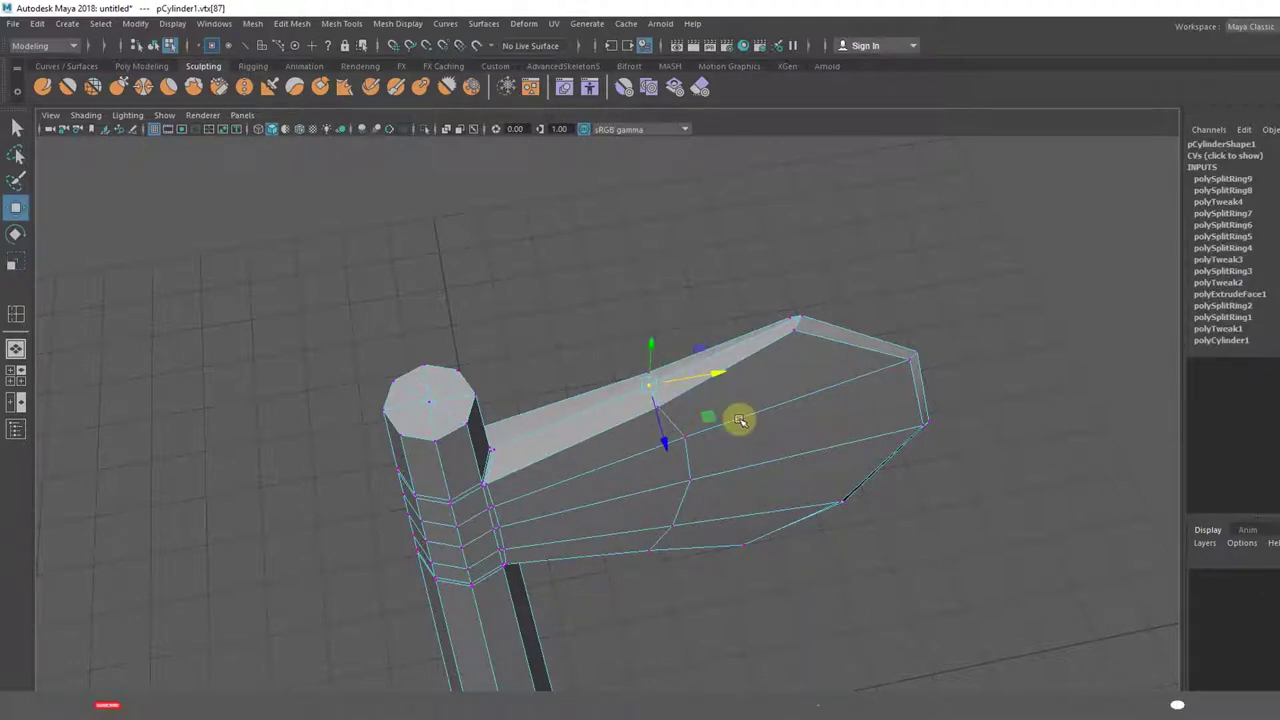
left_click_drag(786, 526, 617, 323, "alt")
key("space")
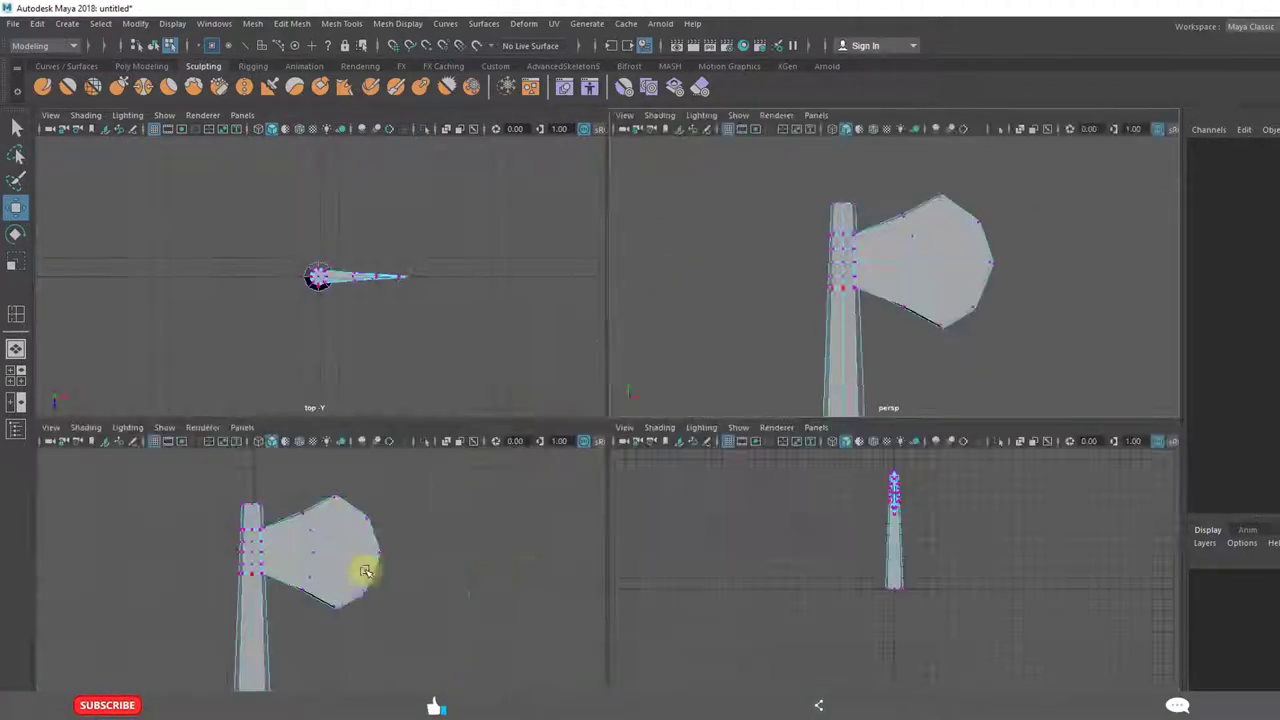
key("space")
right_click_drag(500, 529, 629, 429, "alt")
middle_click_drag(629, 429, 610, 541, "alt")
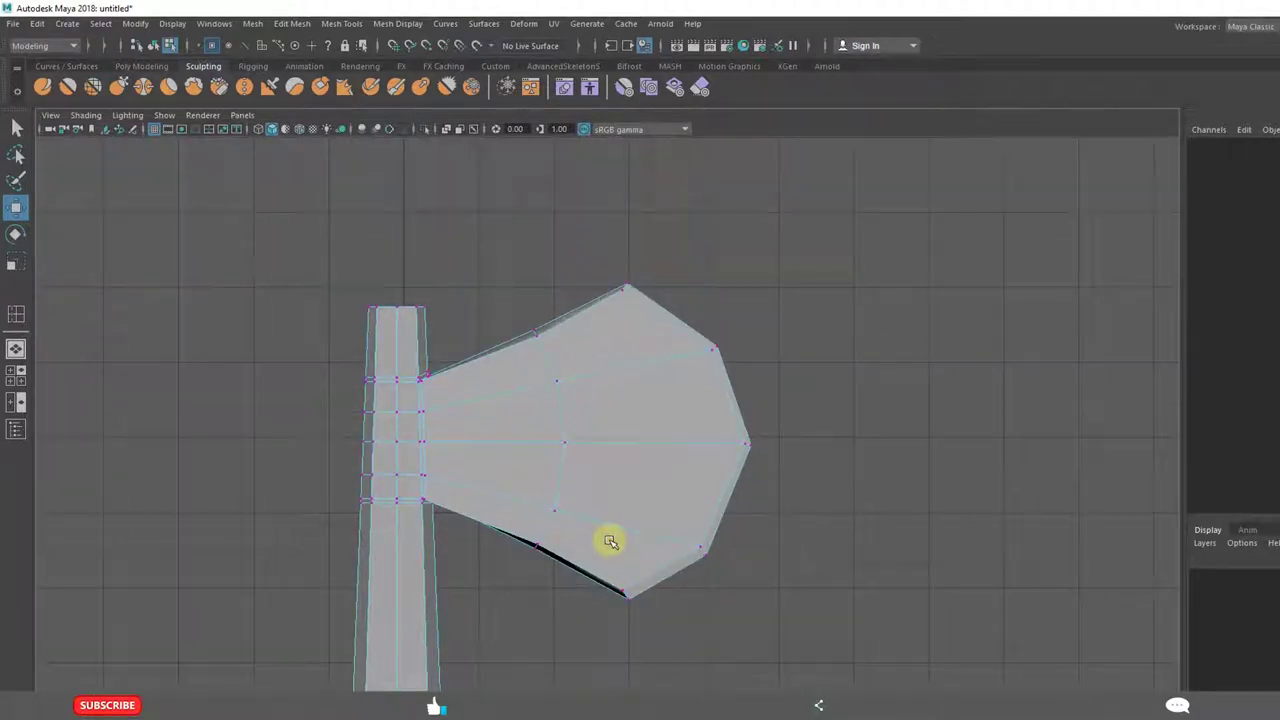
In smooth display, move the blade's middle-loop upper vertices down and its lower vertices up to narrow the neck
key("3")
left_click_drag(551, 360, 533, 340)
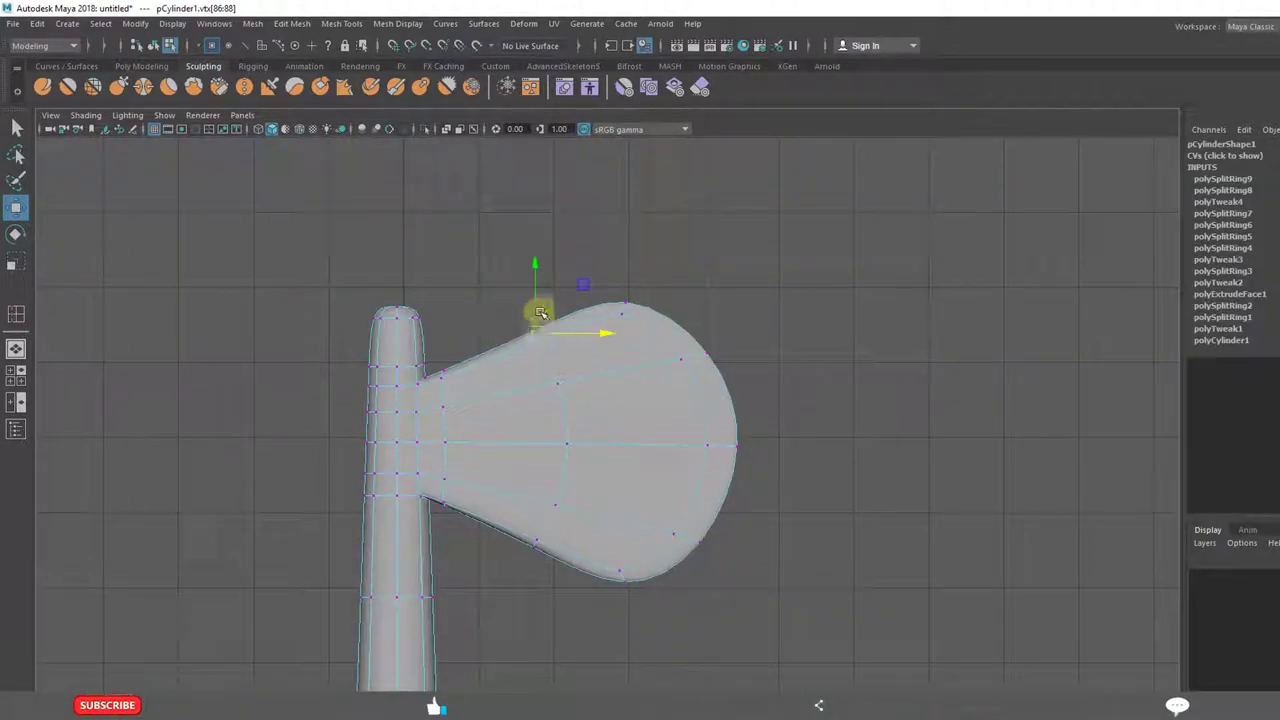
left_click_drag(532, 262, 531, 278)
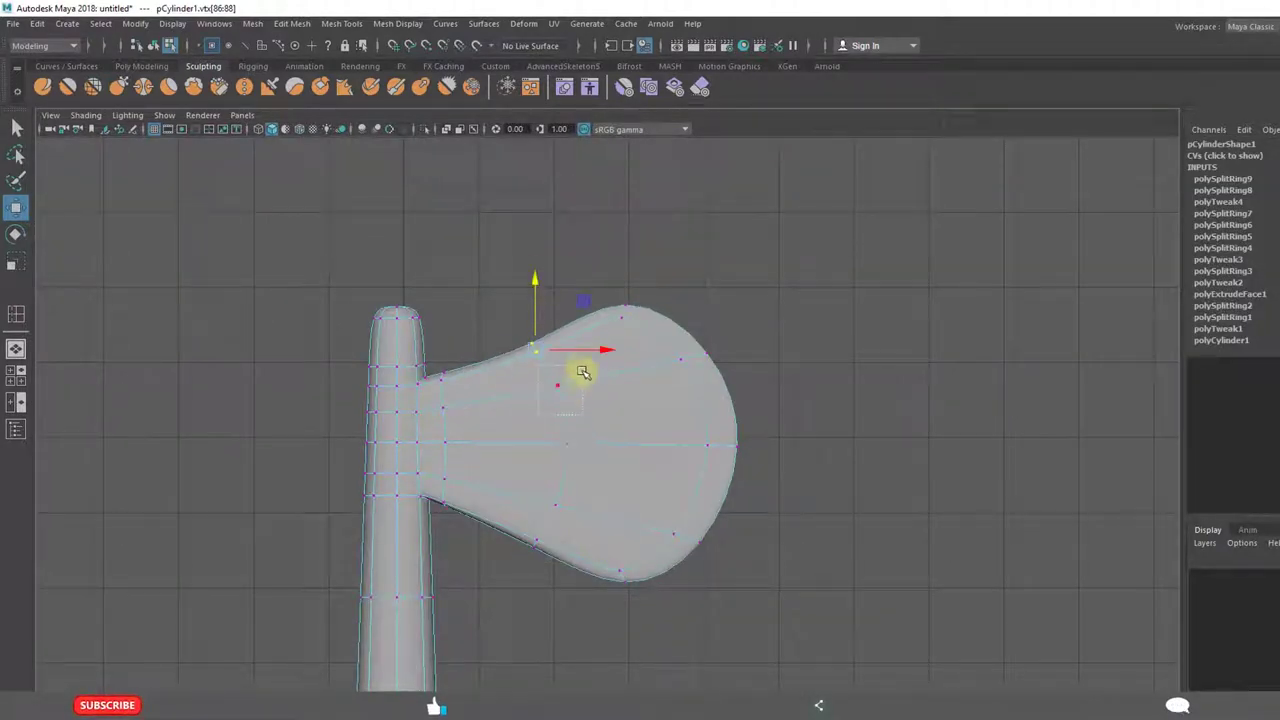
left_click_drag(583, 369, 585, 368)
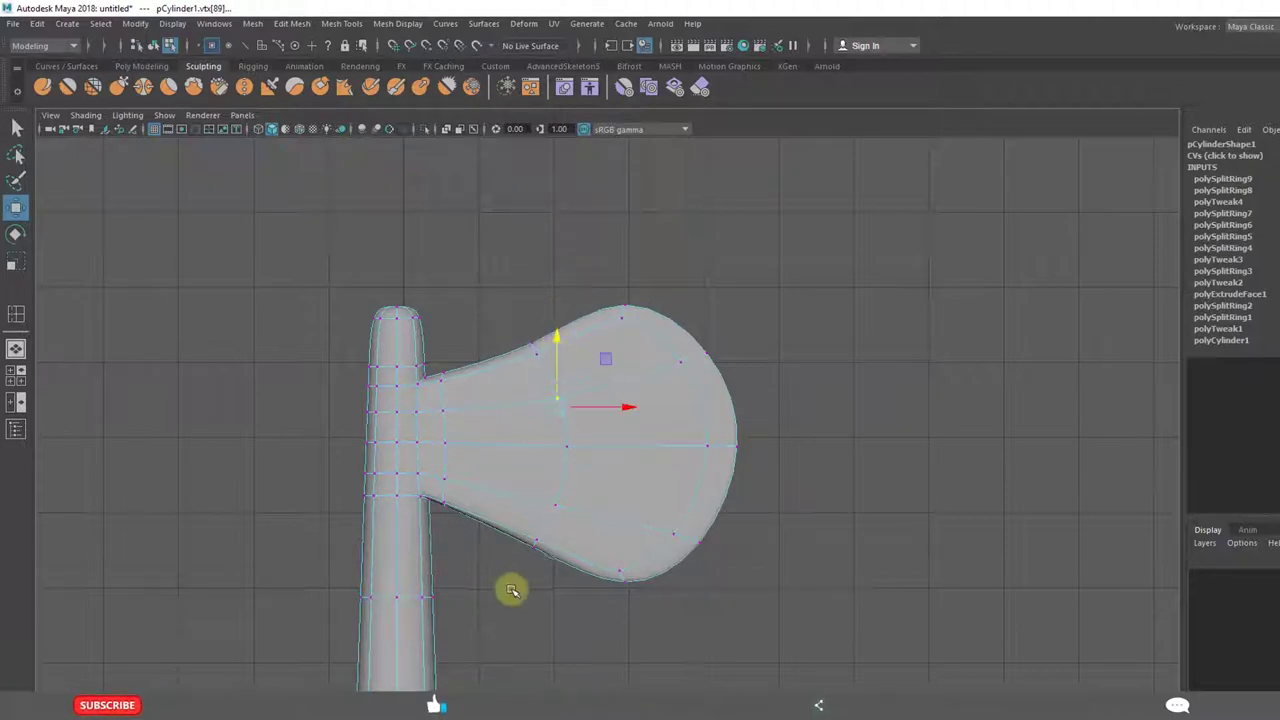
left_click_drag(509, 586, 549, 430)
left_click_drag(500, 313, 568, 421)
left_click_drag(546, 313, 545, 325)
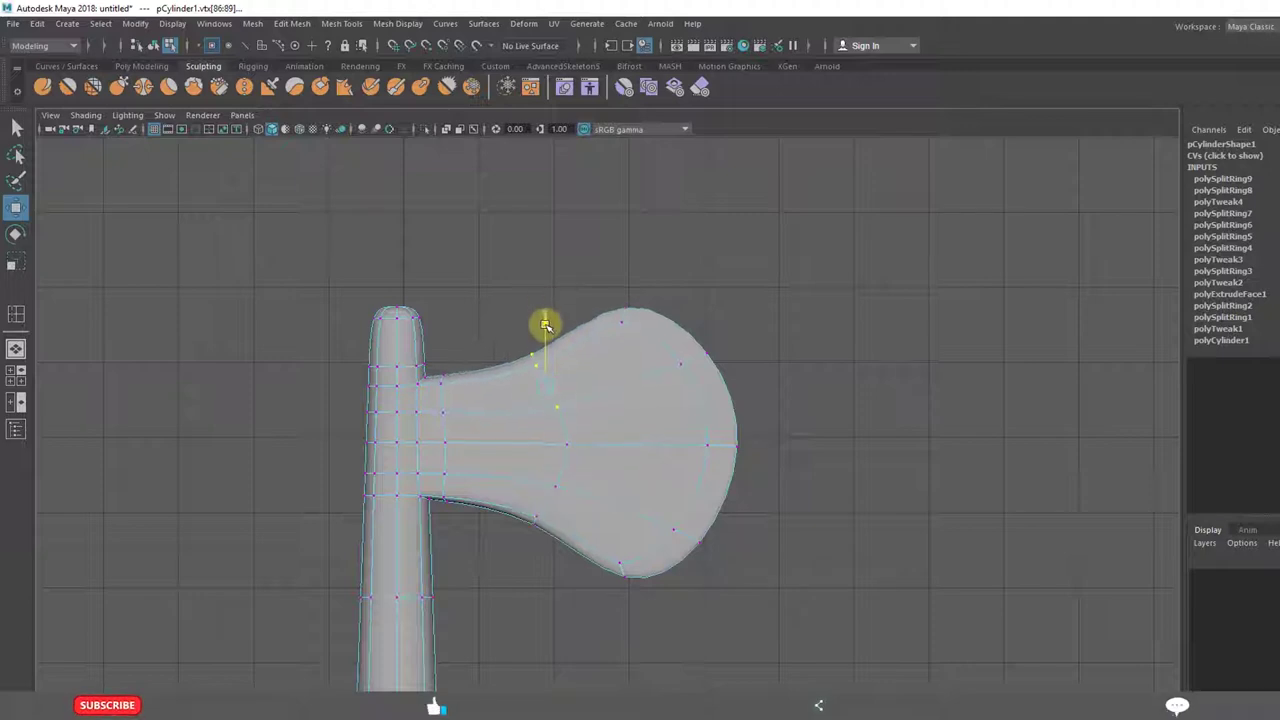
left_click(830, 408)
Return to normal display and nudge the upper vertices of the blade loop at the handle joint slightly down
left_click_drag(430, 361, 460, 398)
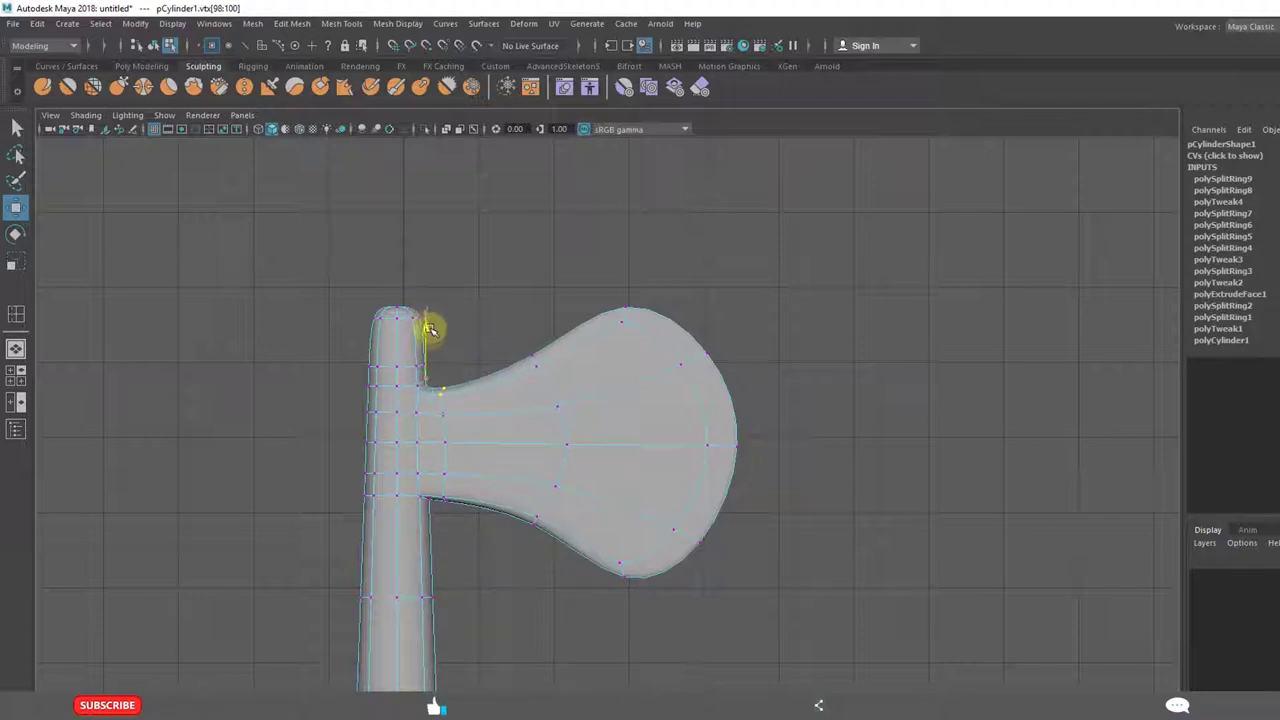
key("1")
scroll(597, 474, "up", 3)
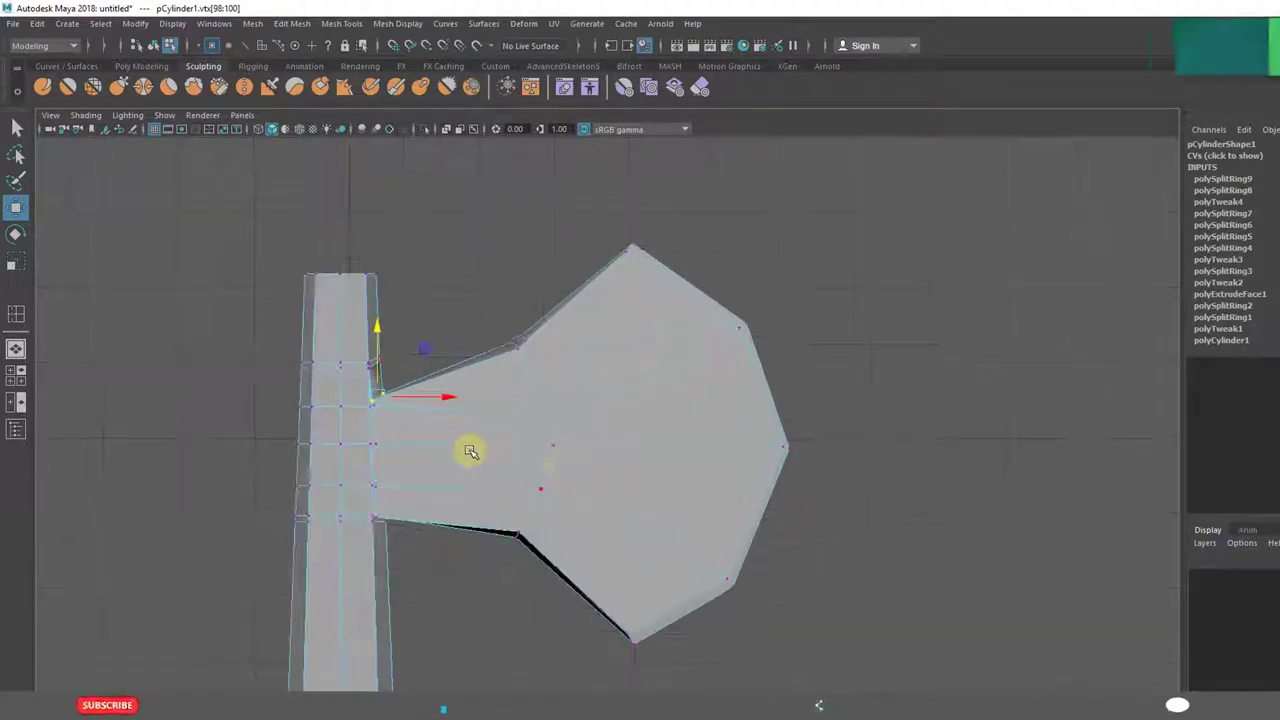
scroll(586, 494, "up", 2)
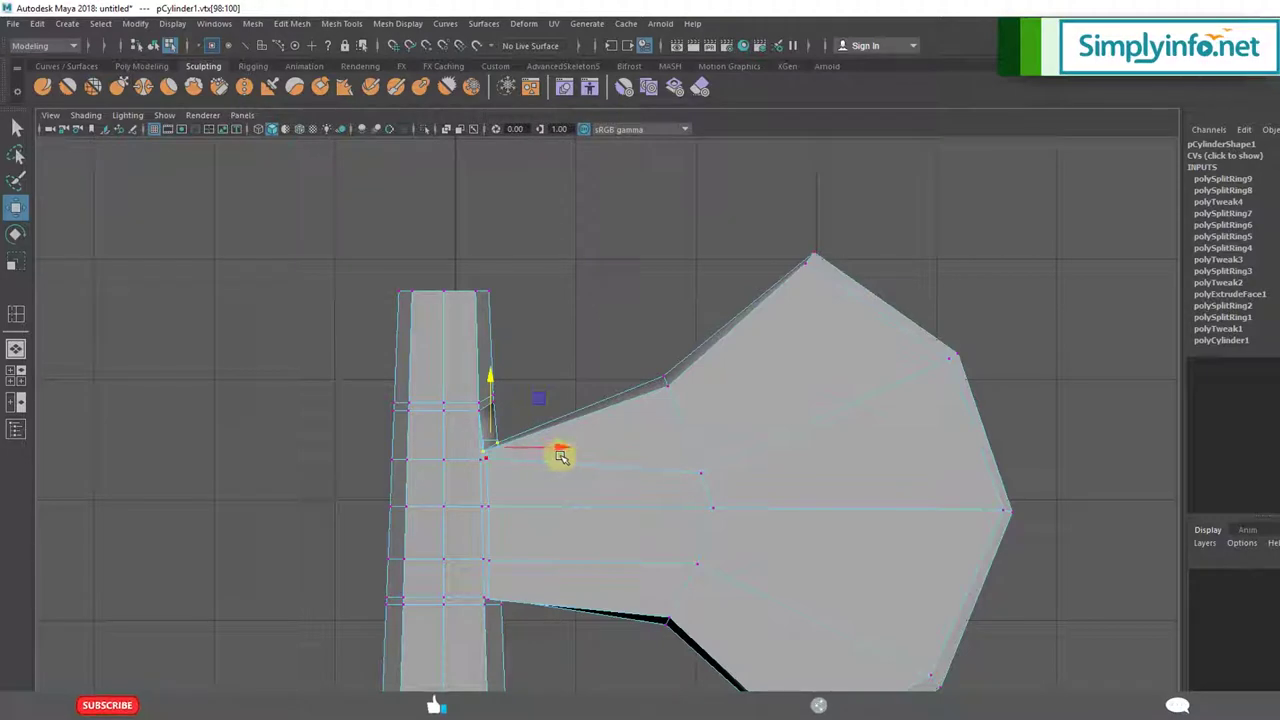
key("ctrl+z")
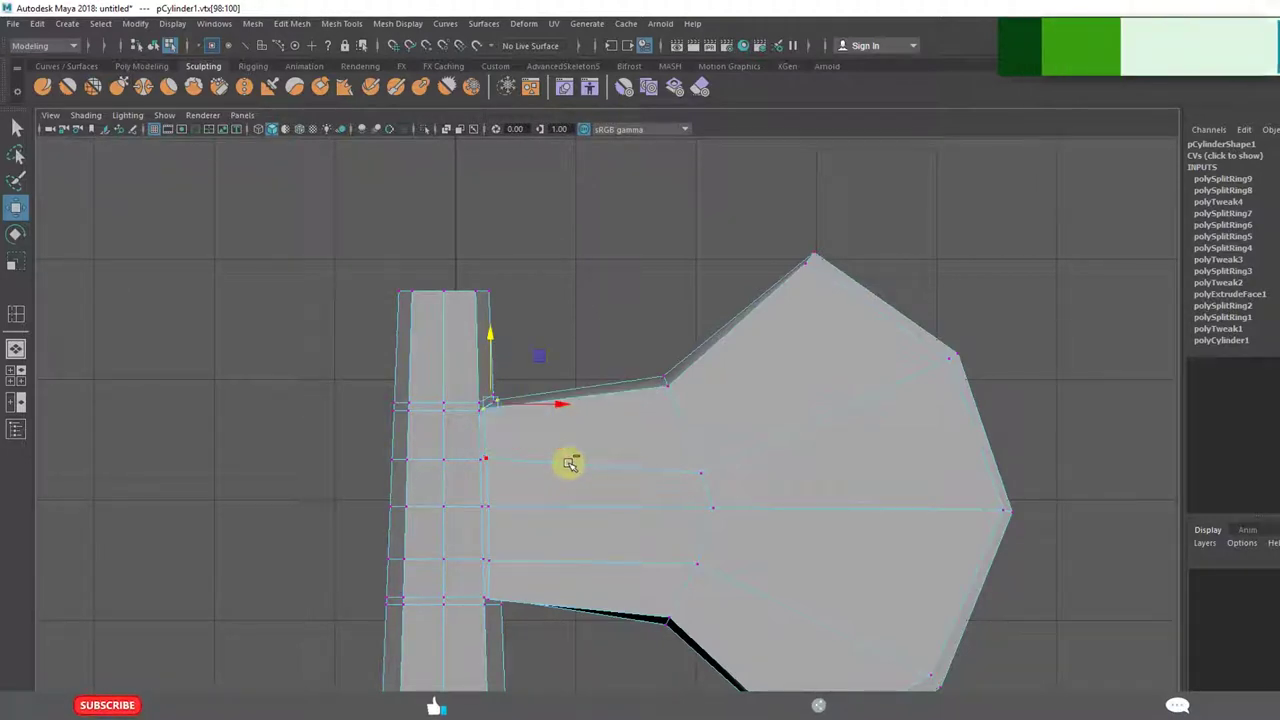
left_click_drag(491, 333, 493, 341)
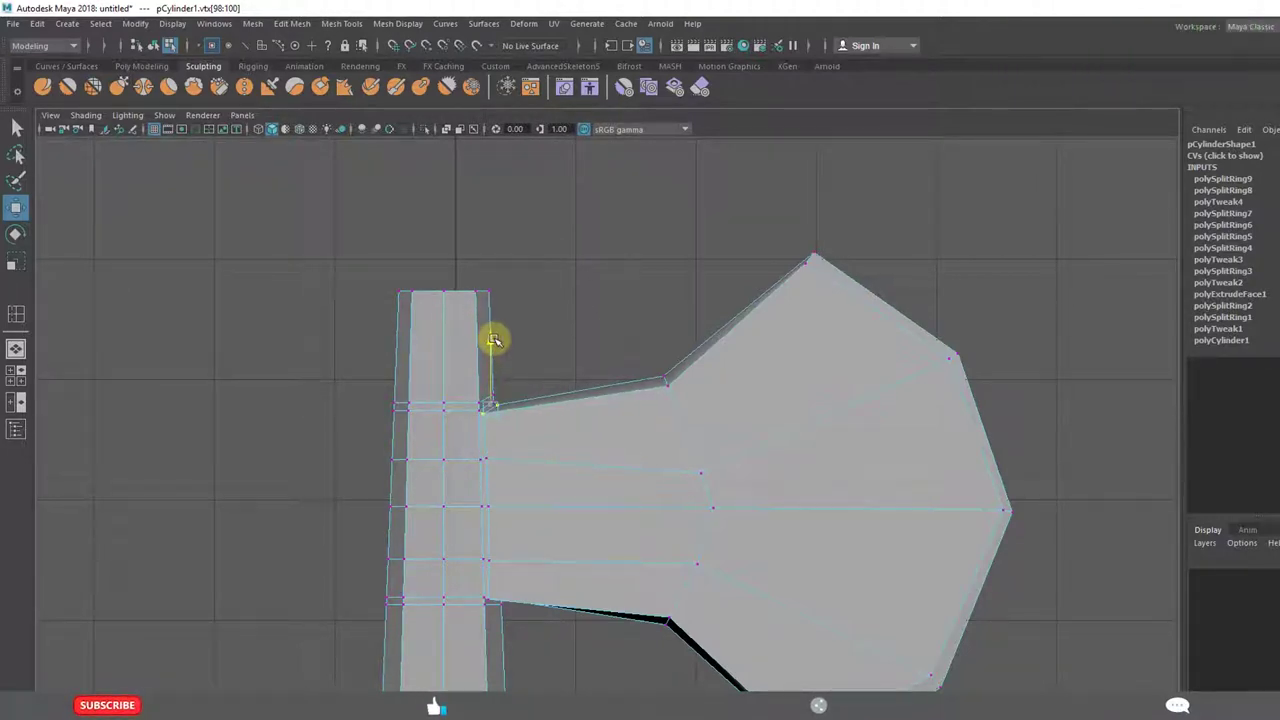
left_click(578, 686)
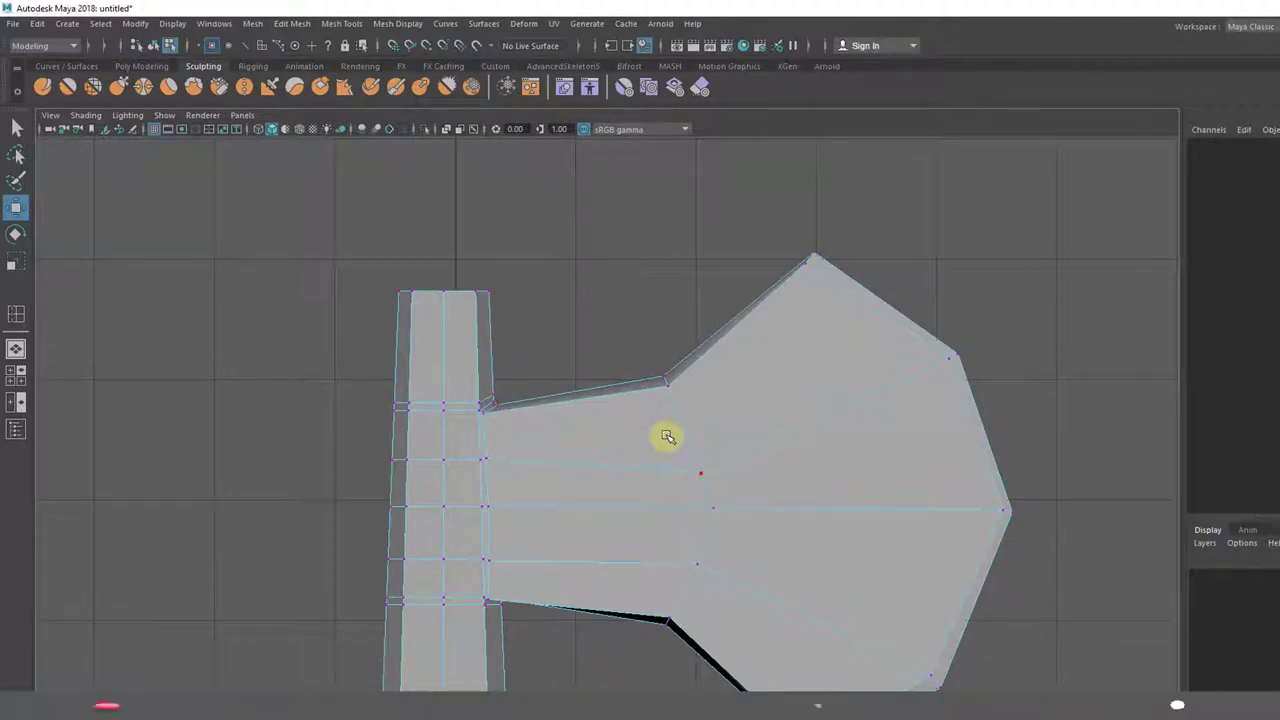
Move the middle loop's vertex just above the blade's centre line up, roughly level with its row at the handle
left_click(702, 474)
middle_click_drag(772, 567, 706, 508, "alt")
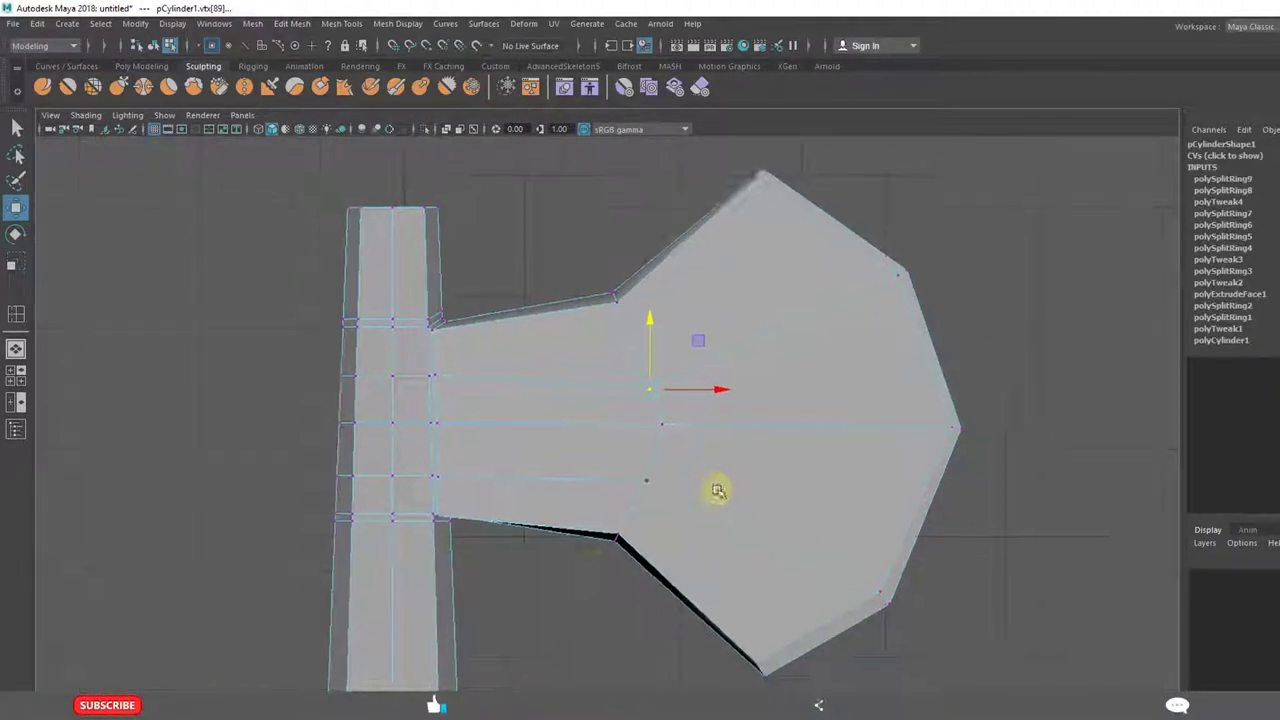
left_click(1041, 315)
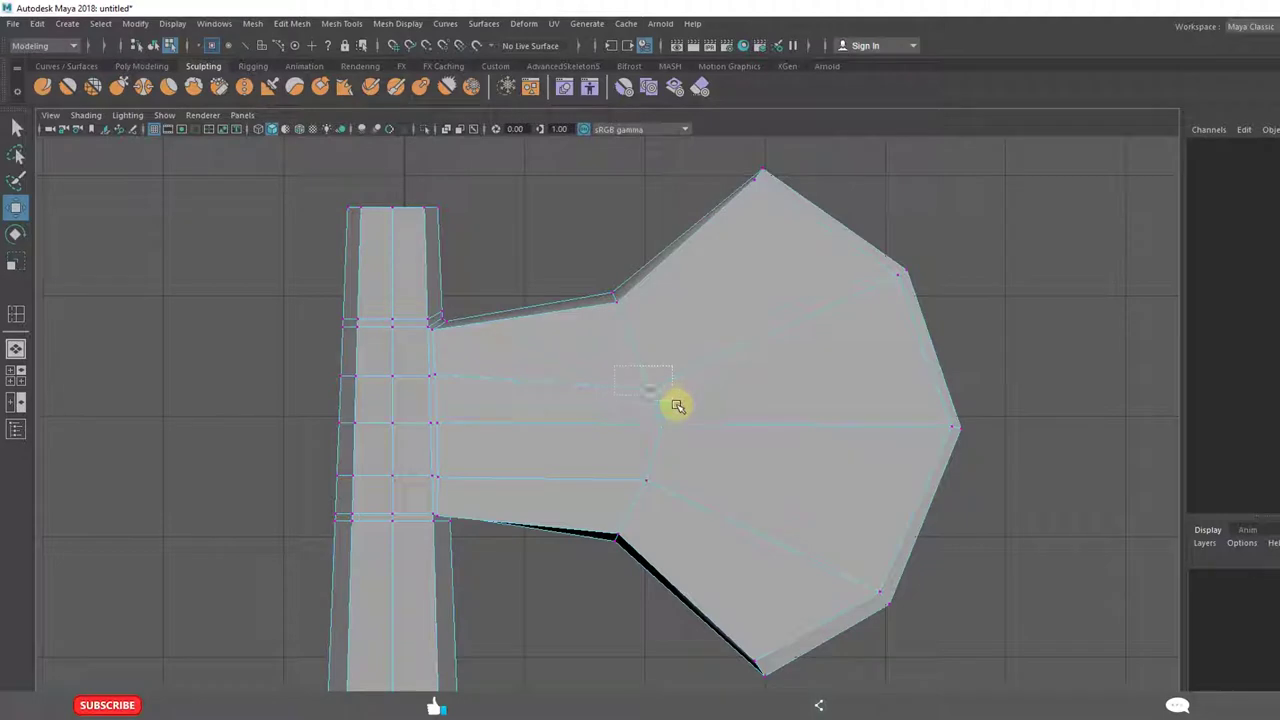
left_click(650, 390)
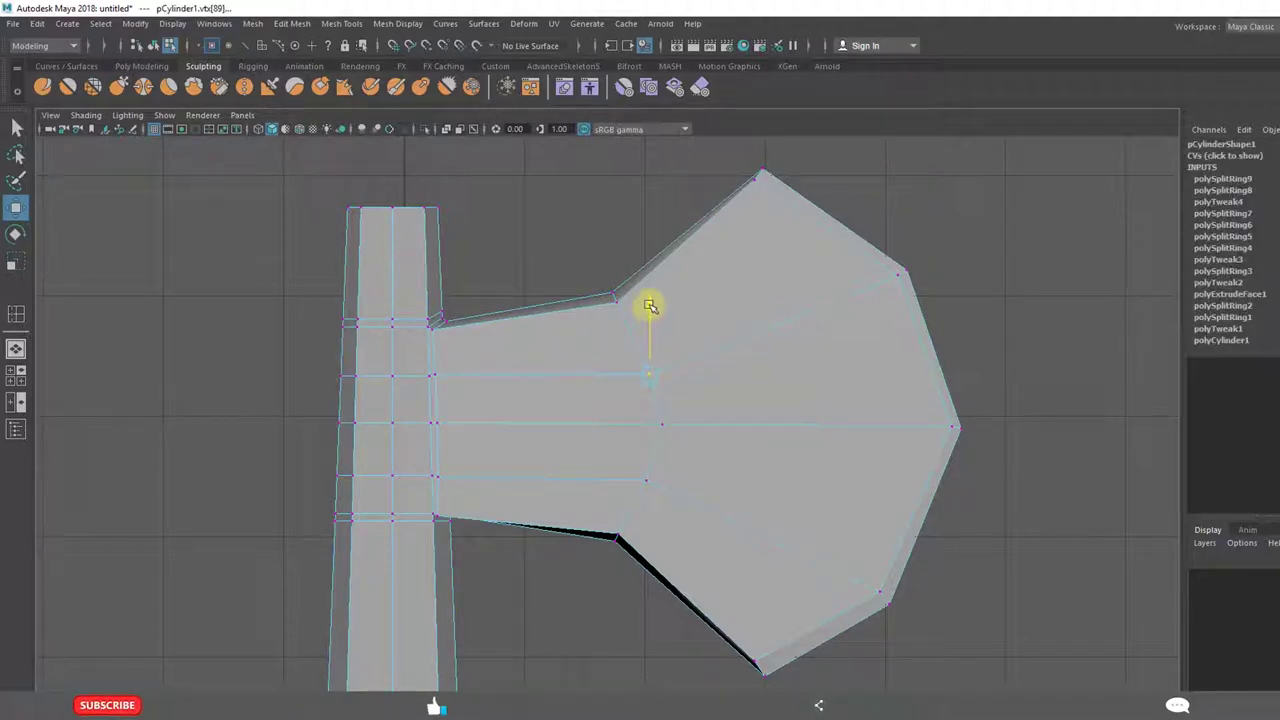
left_click(962, 310)
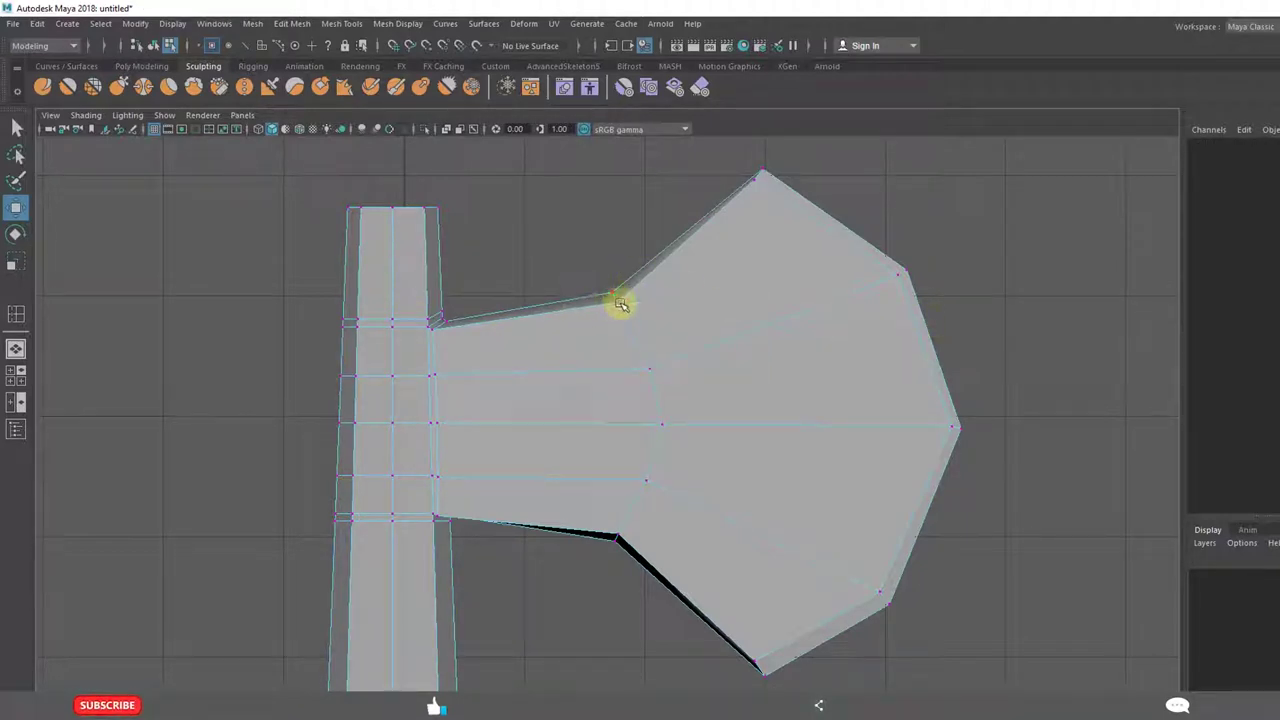
Return to object mode, preview the narrowed blade neck in smooth display, and switch back to normal display
right_click_drag(620, 303, 665, 280)
scroll(680, 451, "down", 5)
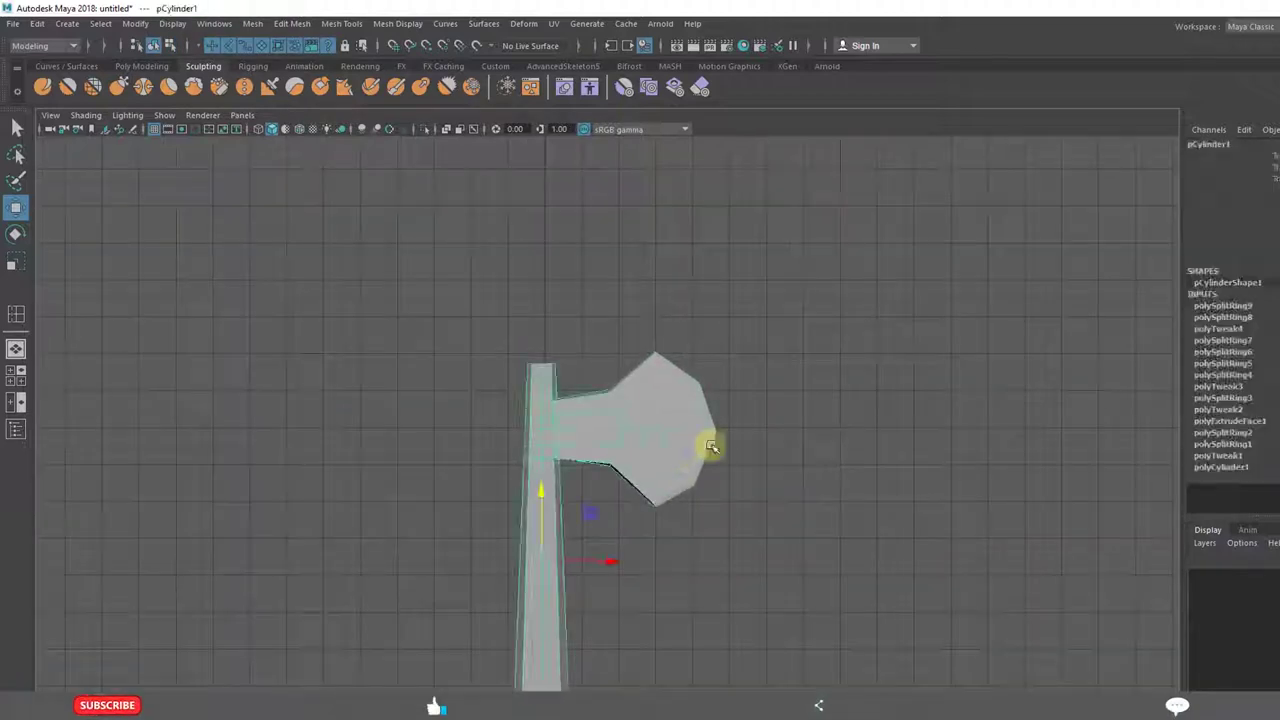
scroll(743, 445, "up", 4)
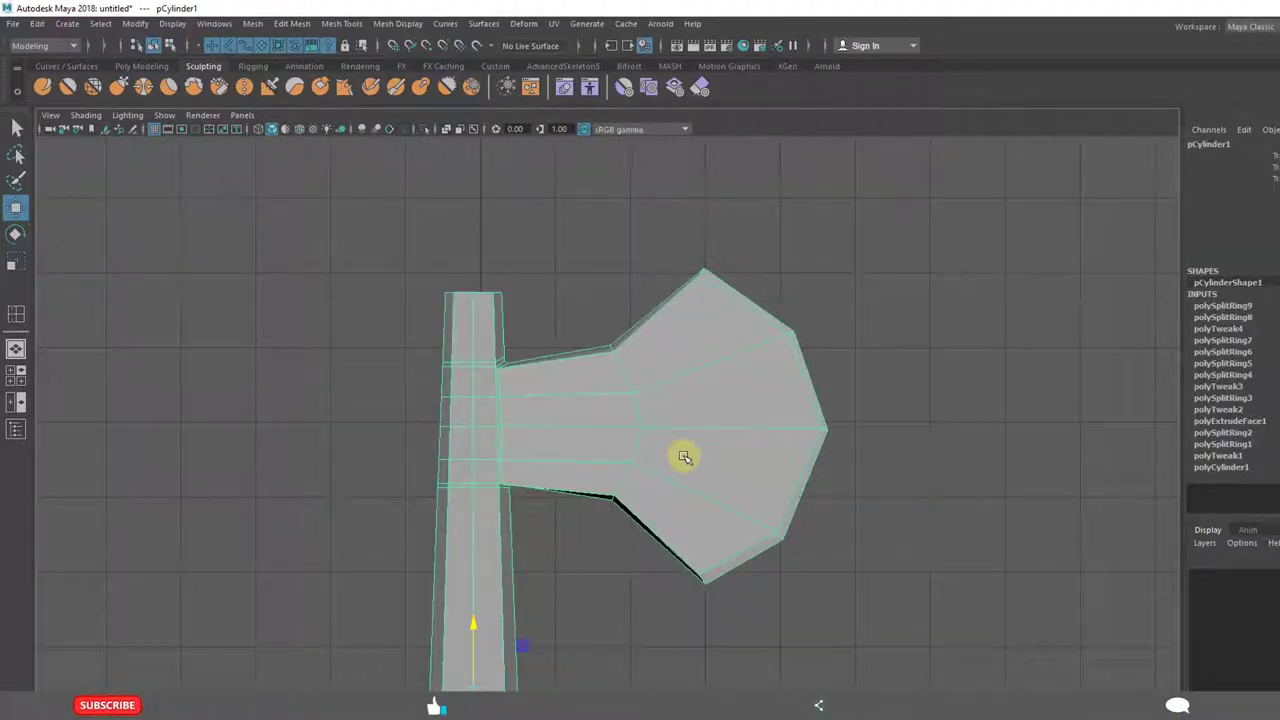
key("3")
left_click(865, 374)
left_click(690, 338)
key("1")
scroll(735, 385, "up", 2)
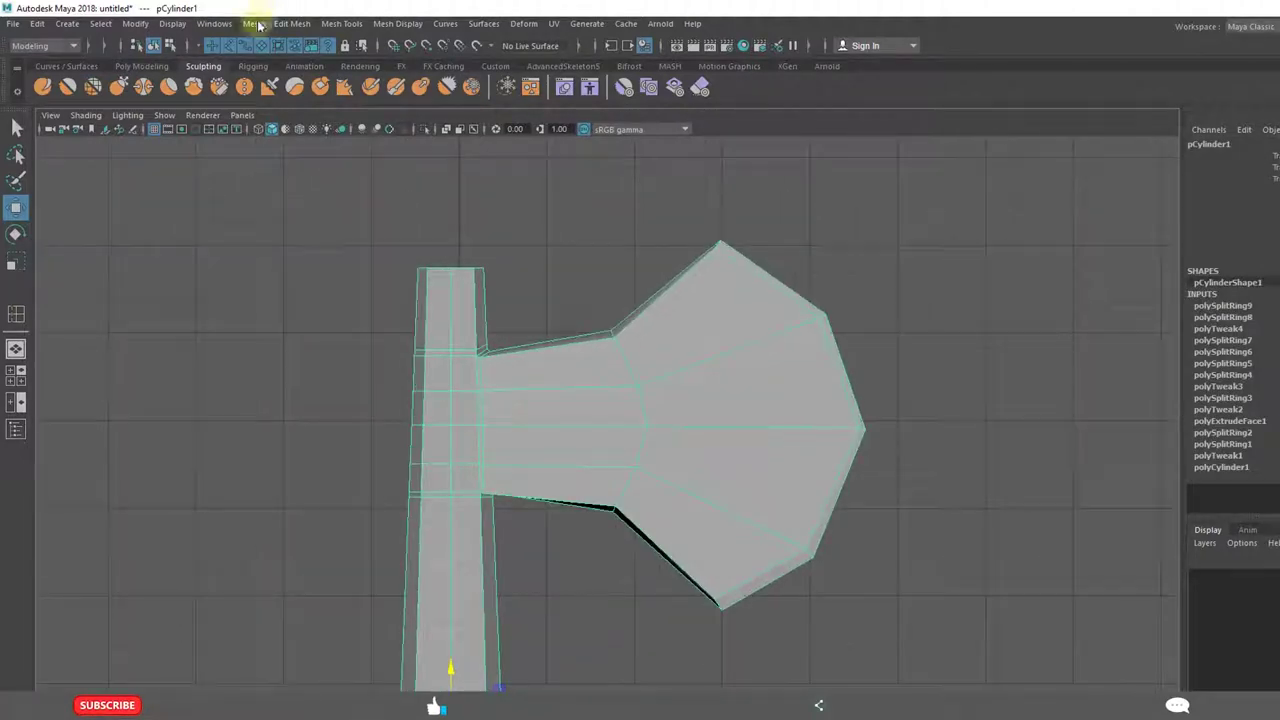
Insert an edge loop around the blade, midway between the middle loop and the cutting edge's outer corners
left_click(330, 24)
left_click(350, 143)
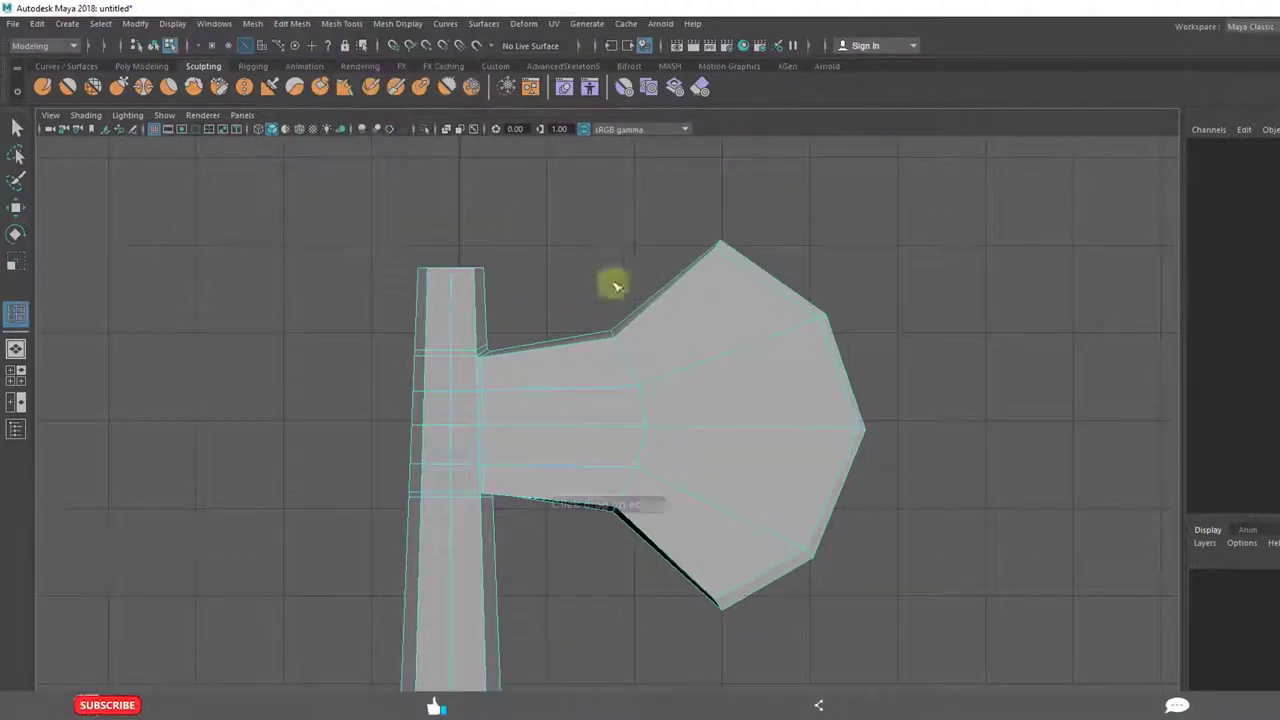
left_click(677, 293)
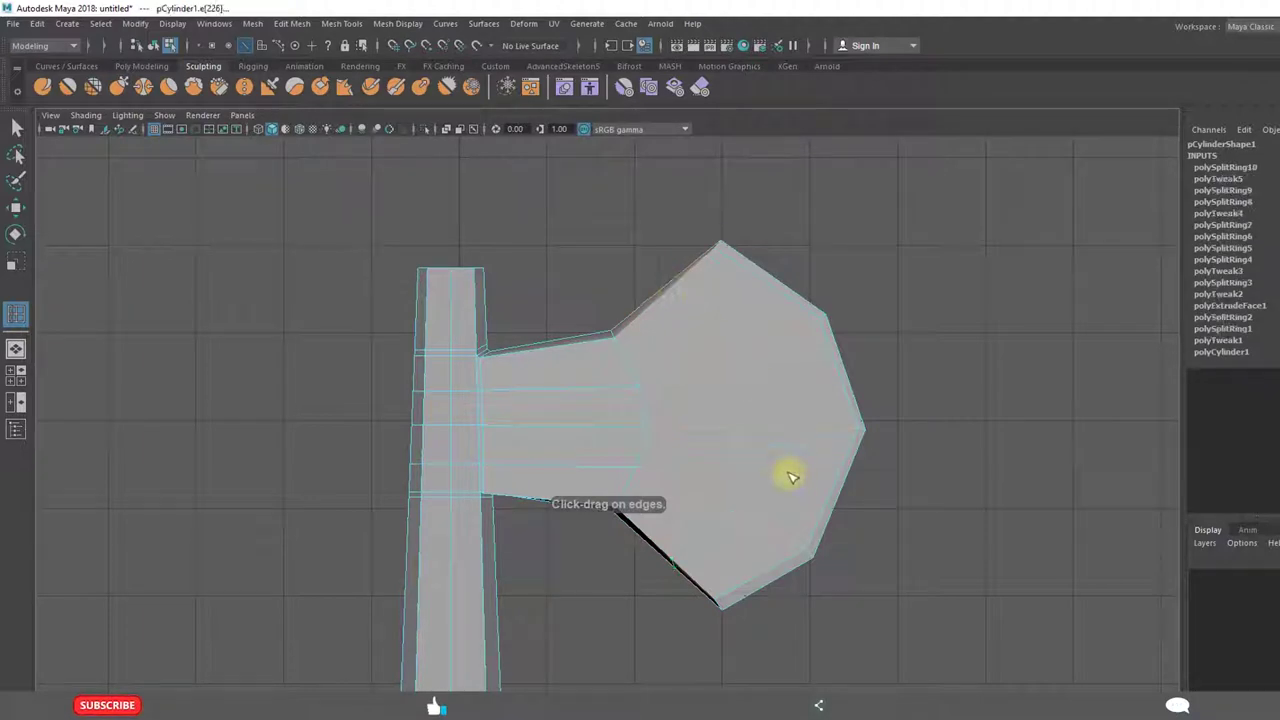
Move the new loop's upper and lower border vertices inward to curve both blade sides, nudging them slightly back toward the handle
key("w")
right_click_drag(709, 265, 569, 263)
left_click_drag(650, 268, 685, 292)
left_click_drag(698, 541, 734, 498)
left_click(898, 559)
left_click(744, 357)
left_click(595, 367)
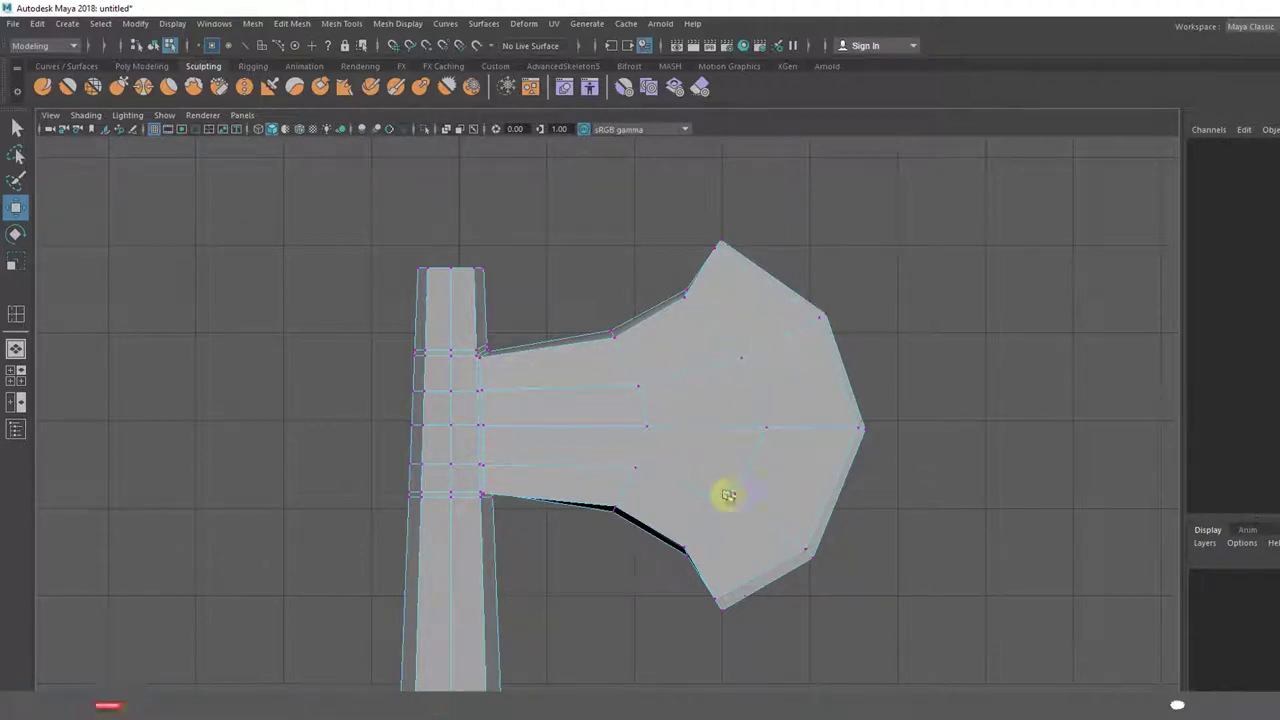
left_click_drag(668, 278, 690, 295)
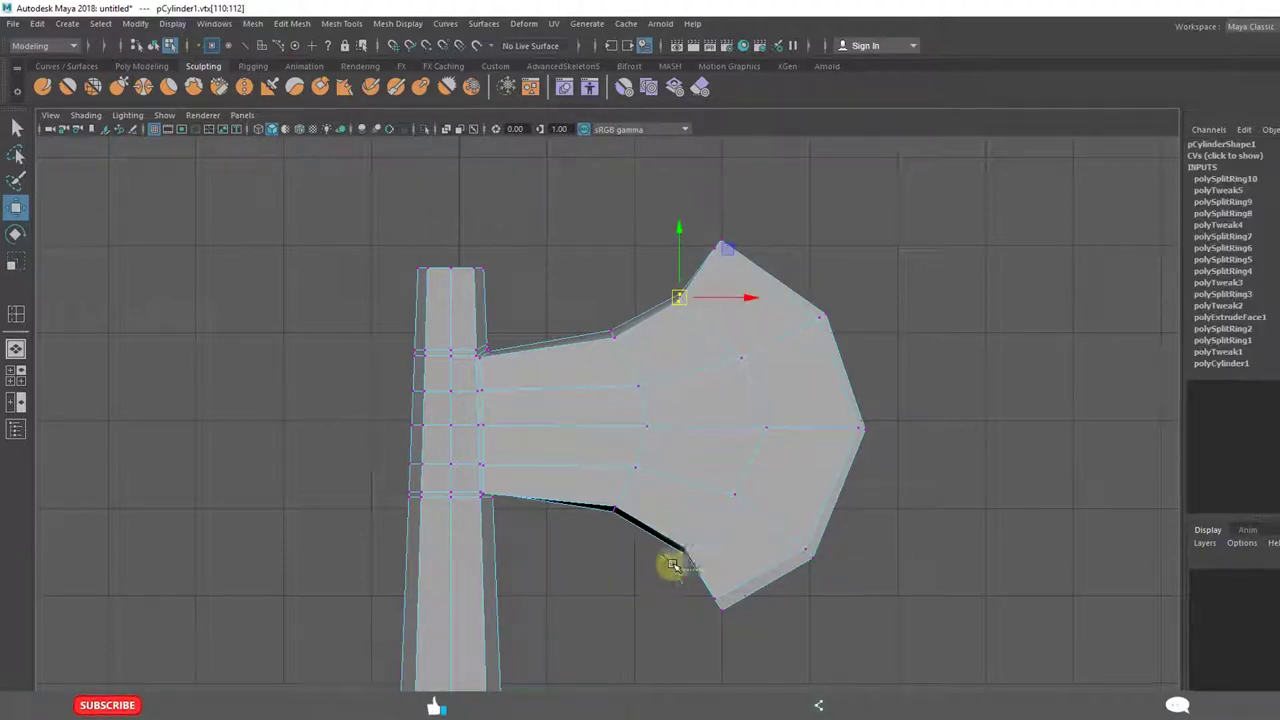
left_click_drag(698, 540, 677, 551)
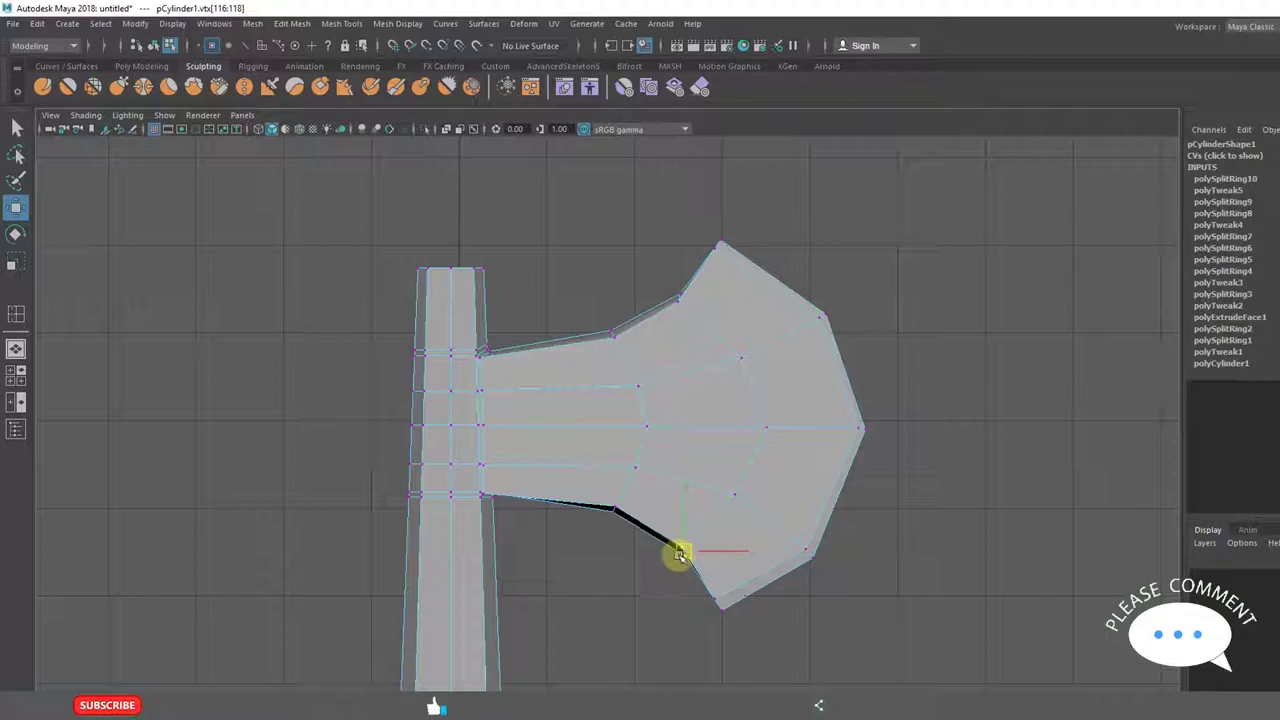
left_click(866, 582)
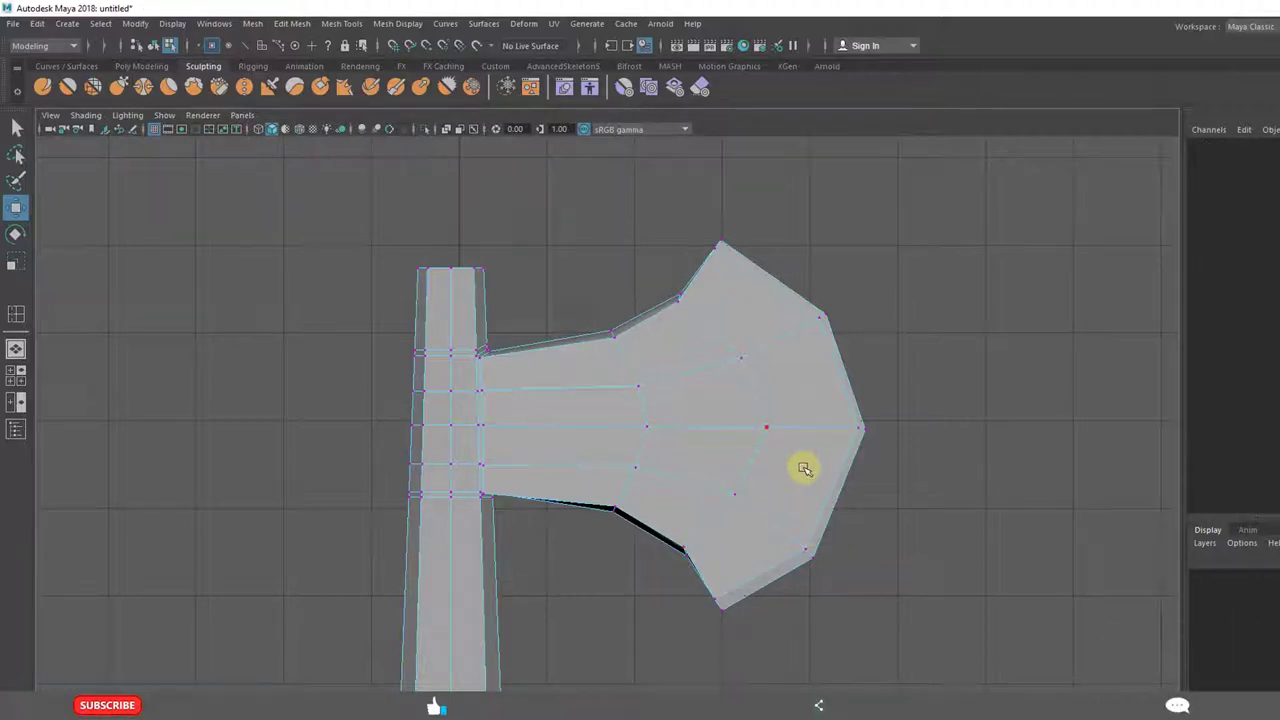
Check the curved blade sides in smooth display, restore normal display, and return to object mode
key("3")
left_click_drag(711, 234, 755, 325)
key("1")
left_click(886, 260)
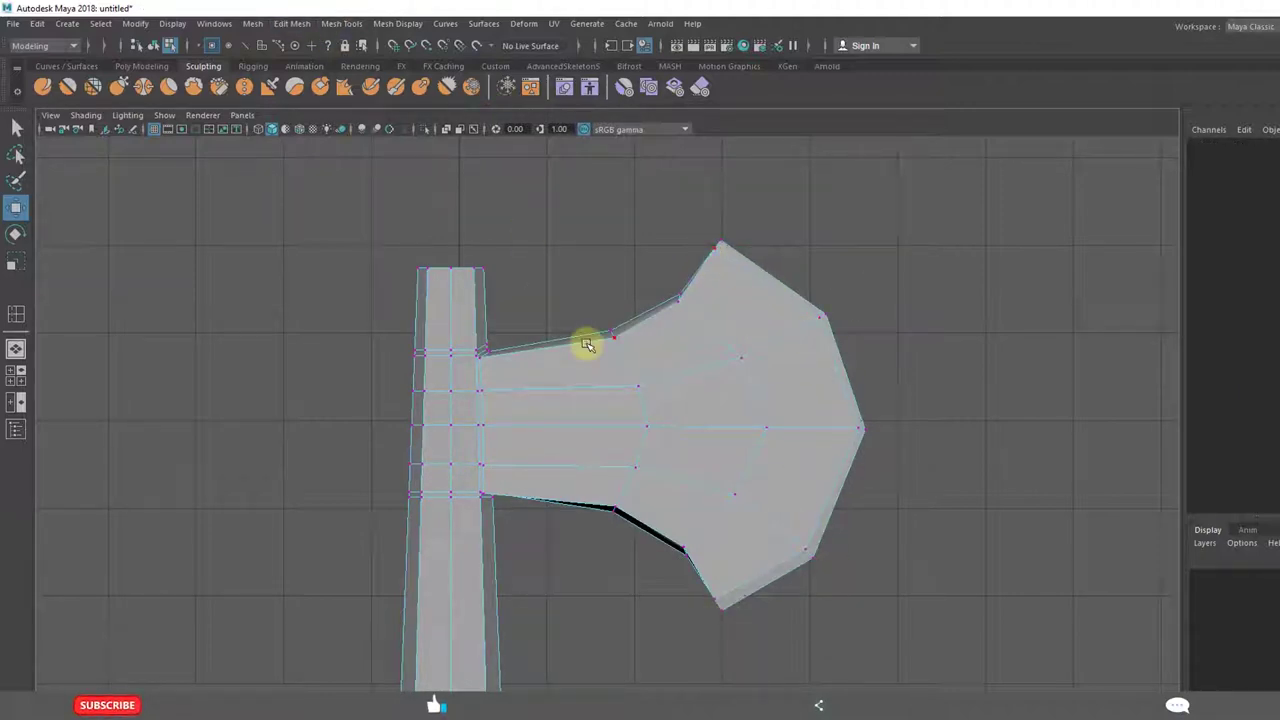
right_click_drag(586, 343, 641, 327)
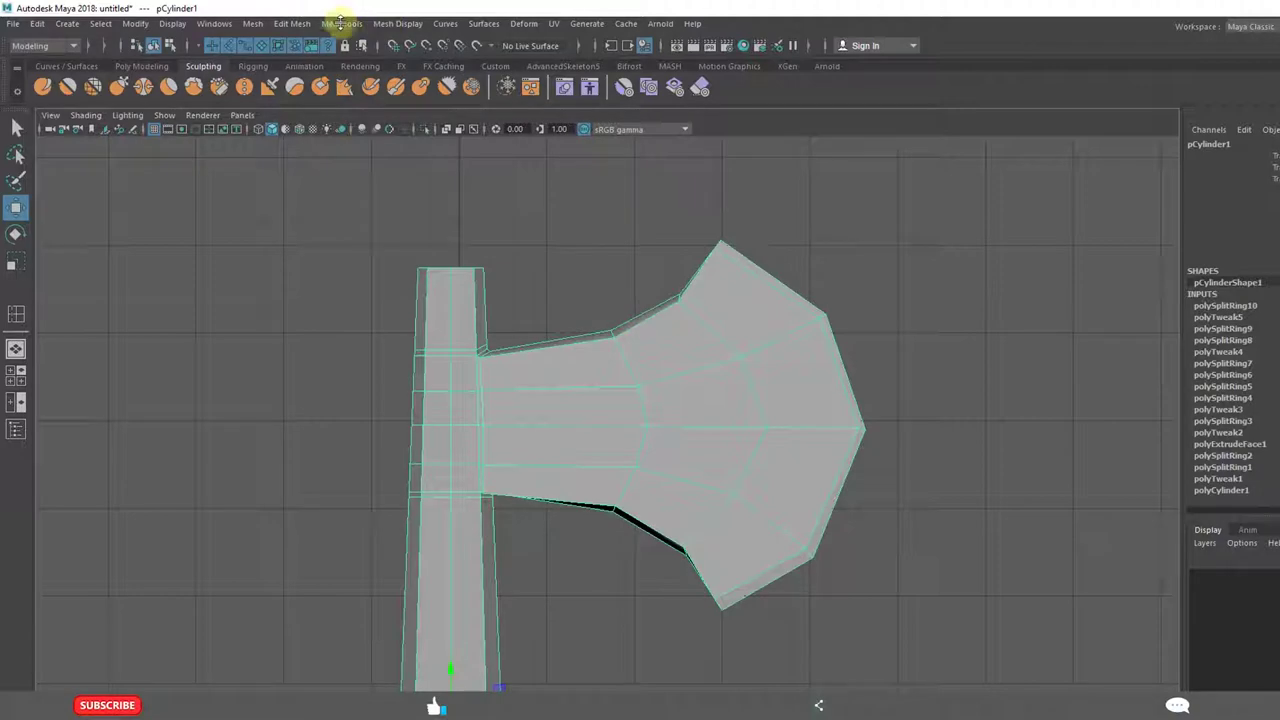
Insert two edge loops around the blade, one close to the cutting edge's corners and one midway along the neck
left_click(341, 23)
left_click(374, 137)
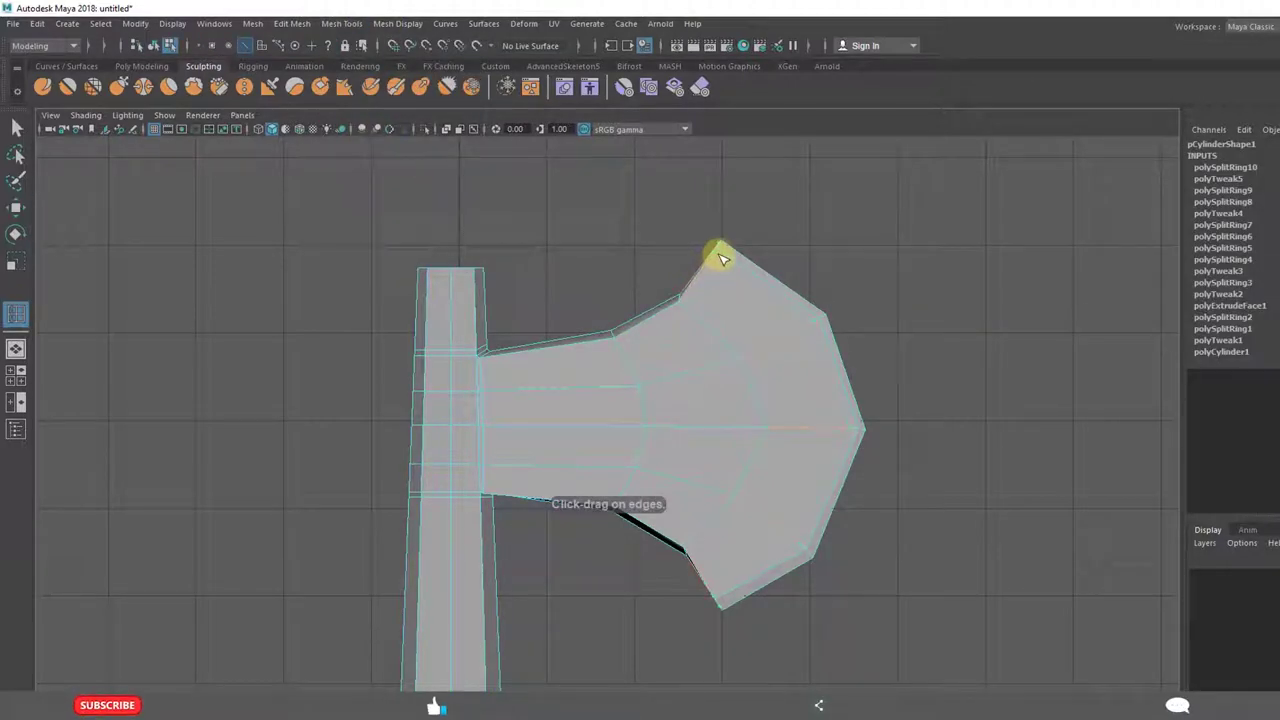
left_click(652, 334)
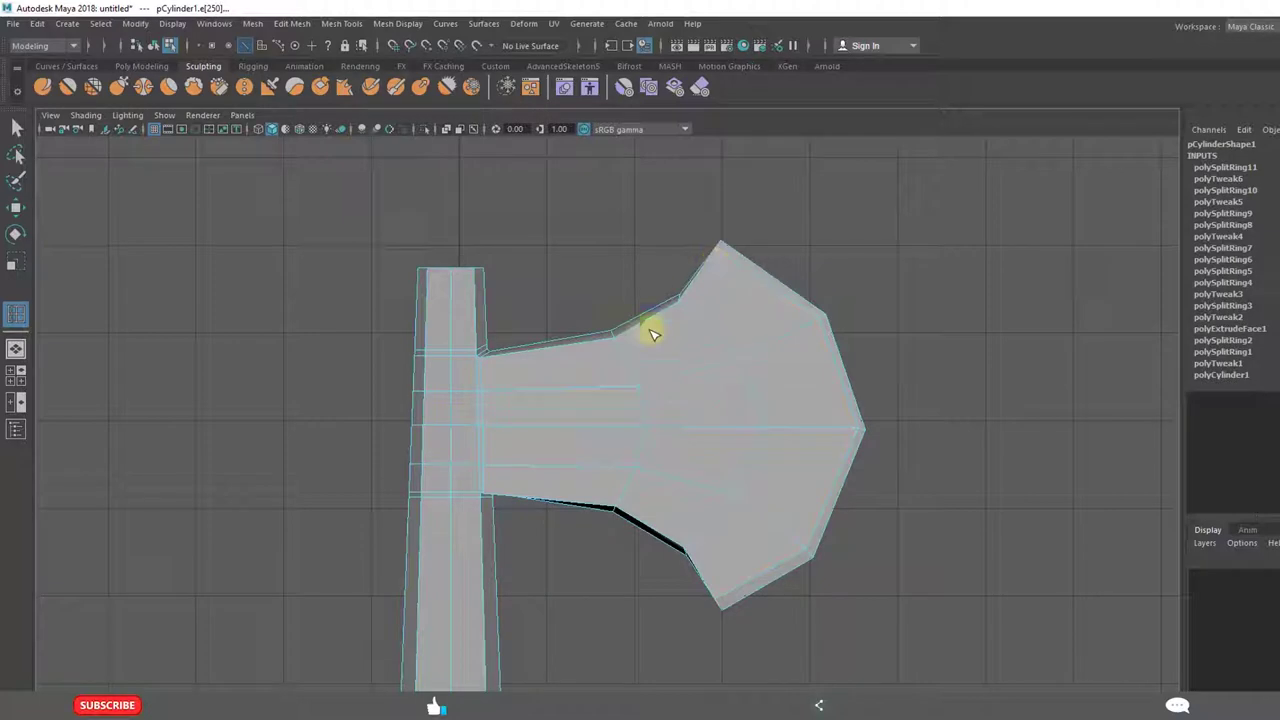
left_click(545, 355)
key("w")
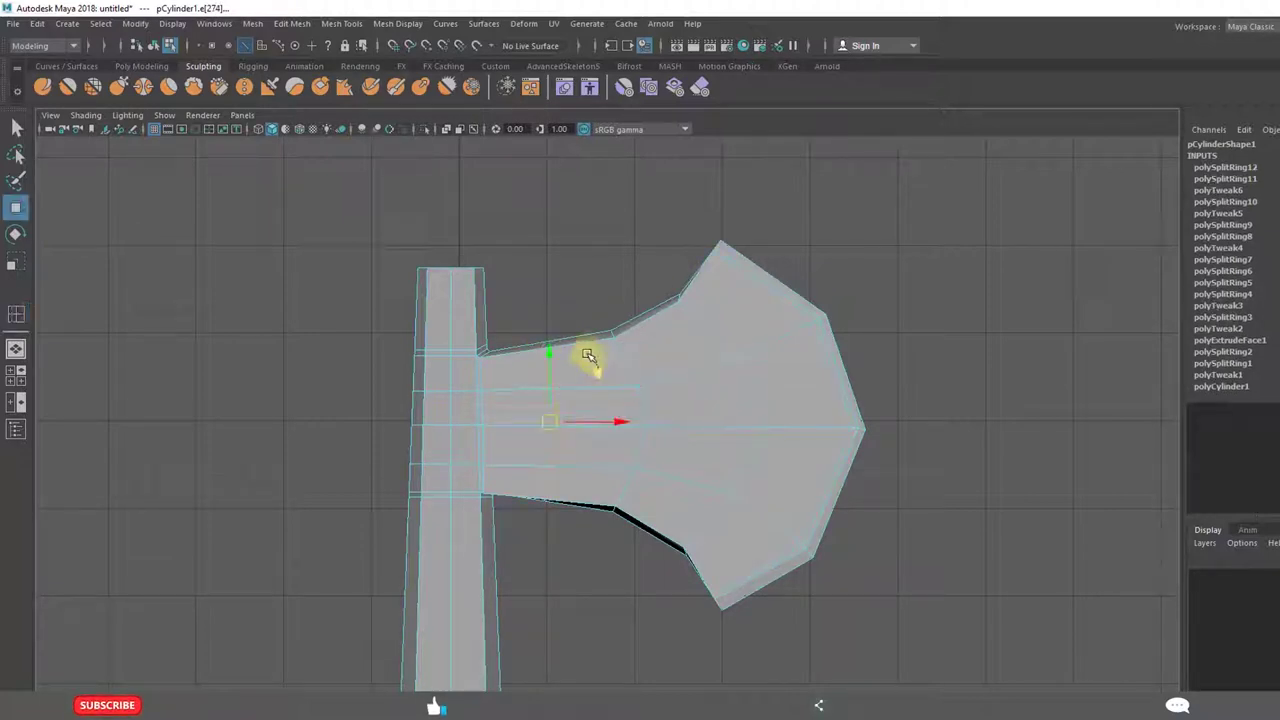
Move the neck loop's upper and lower border vertices and its neighbouring inner vertices inward to narrow the blade's neck
right_click_drag(586, 351, 594, 297)
left_click_drag(530, 310, 571, 381)
left_click_drag(543, 280, 545, 283)
left_click_drag(532, 536, 575, 476)
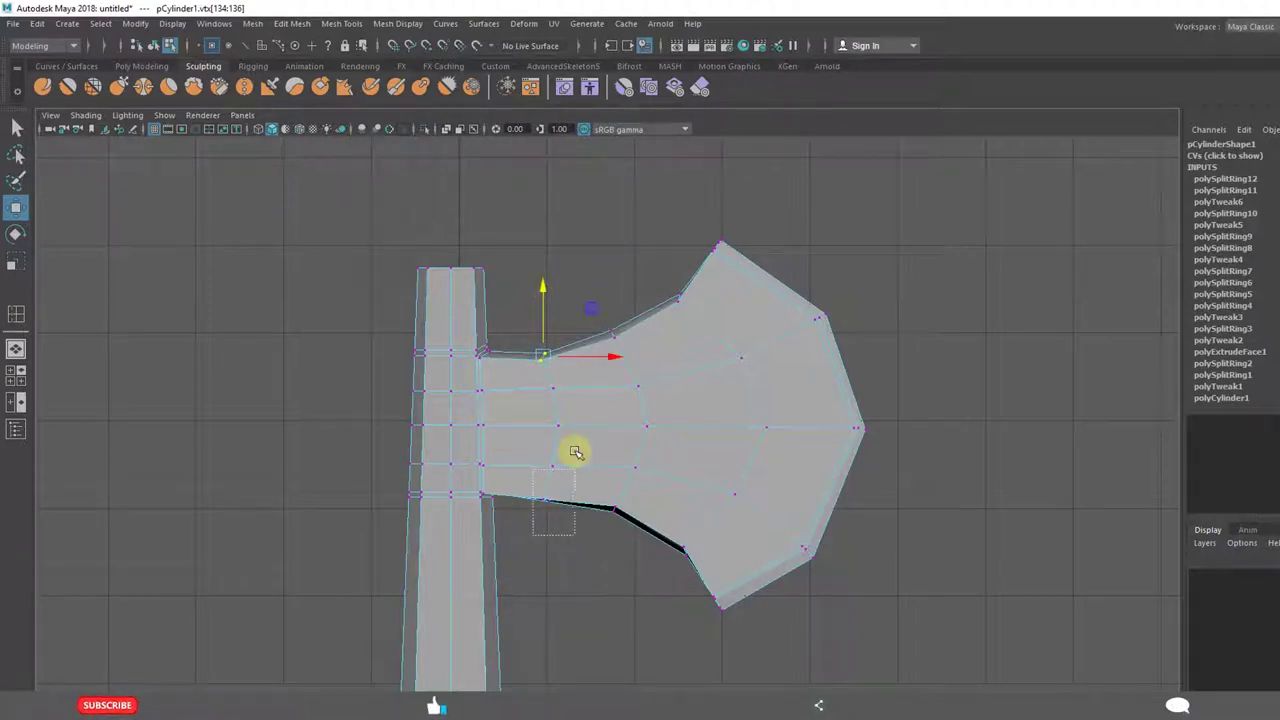
left_click(551, 560)
left_click_drag(534, 377, 571, 406)
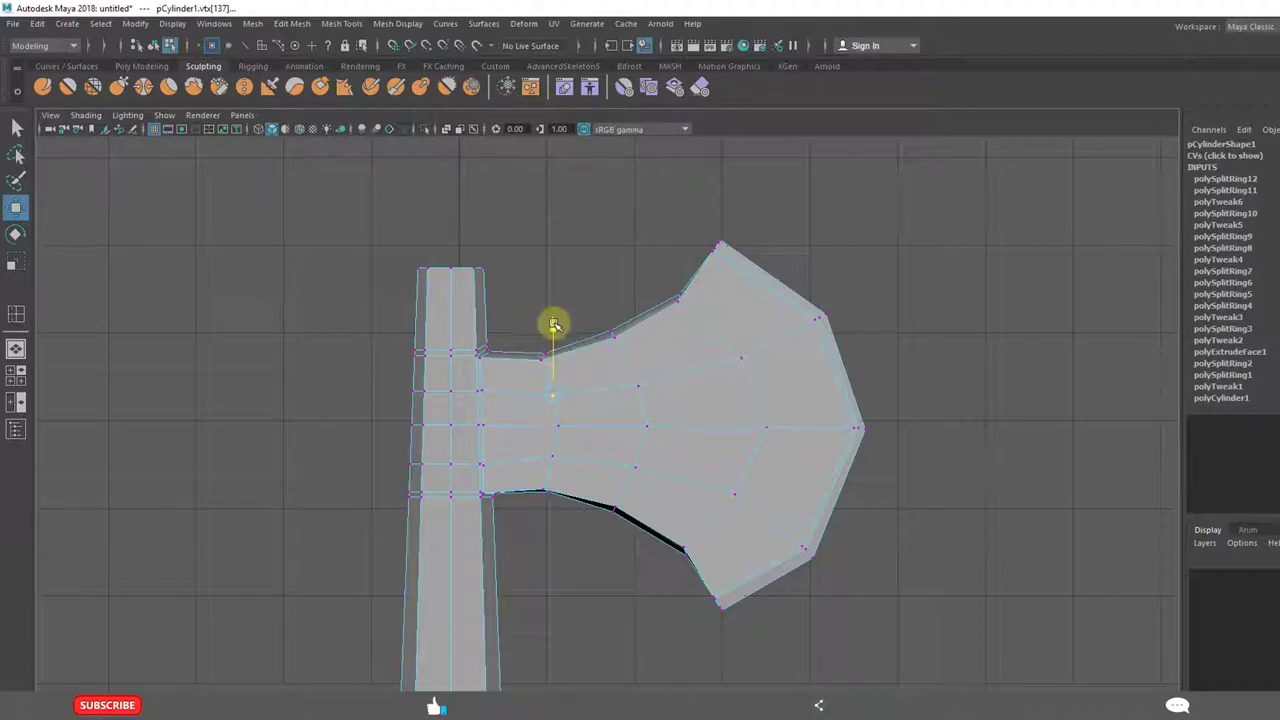
left_click(610, 591)
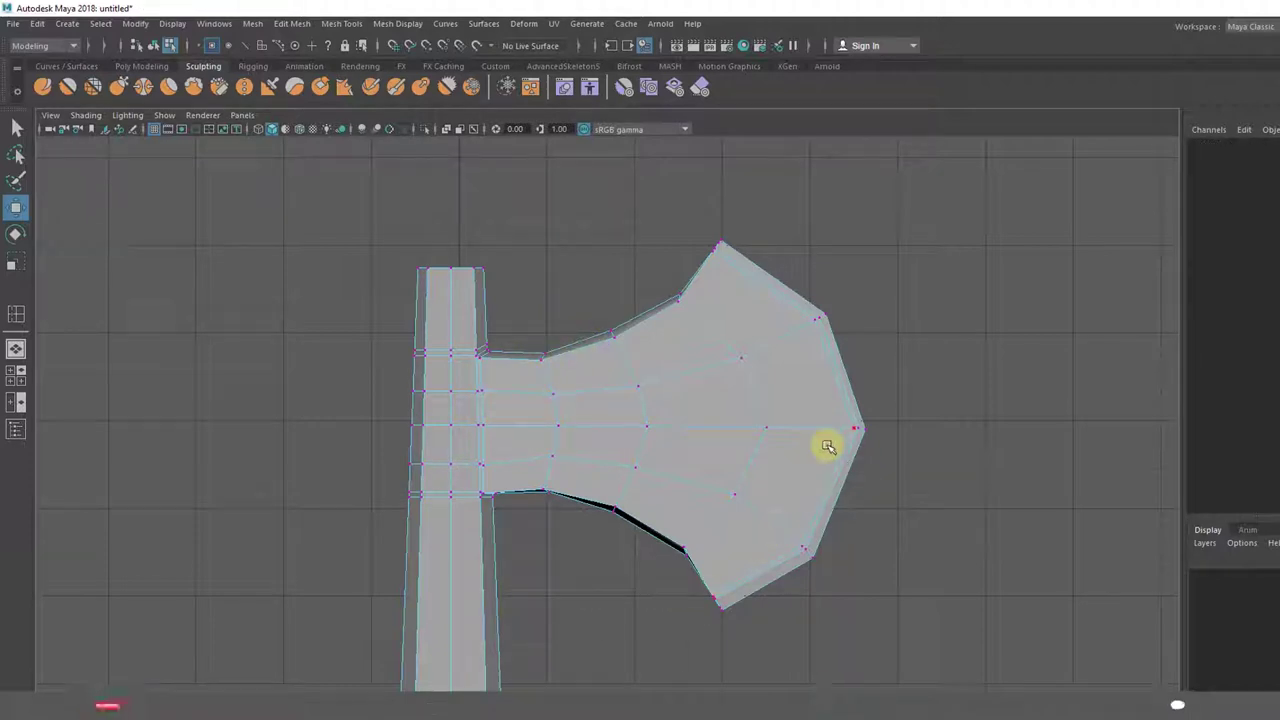
Scale the neck loop's three inner vertices into a straight line and slightly straighten those of the adjacent loop toward the cutting edge
key("3")
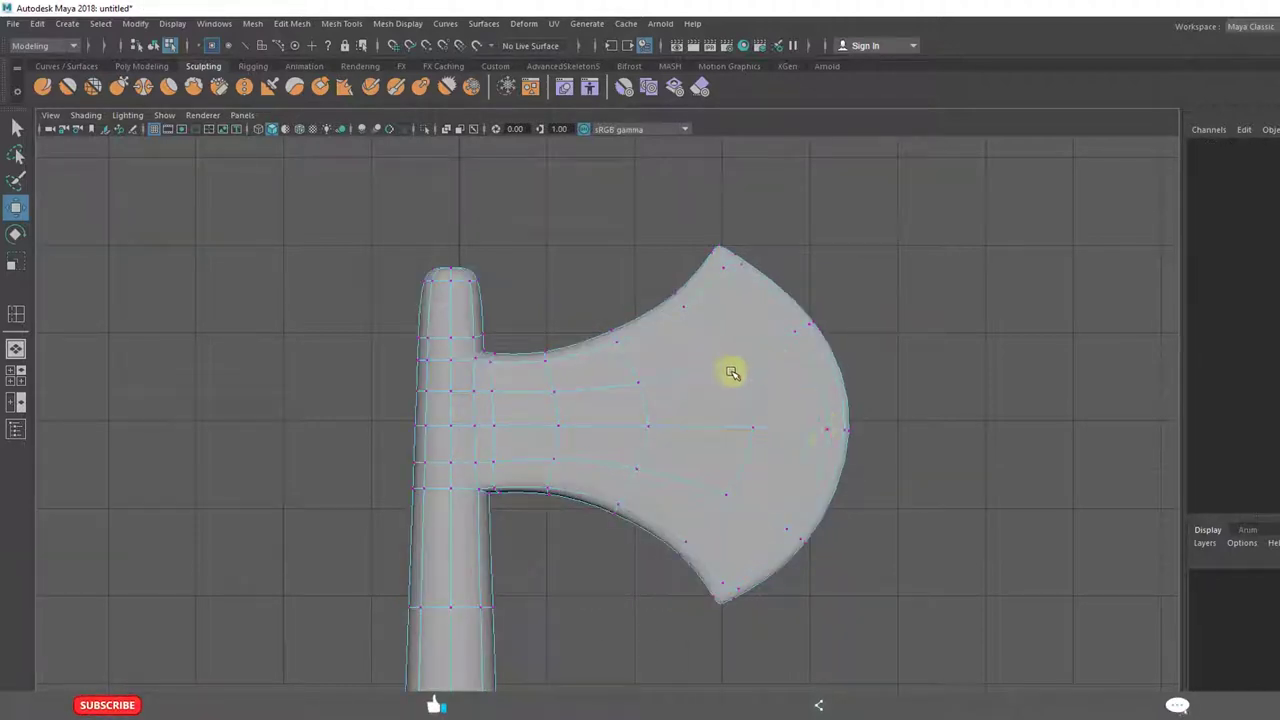
scroll(763, 466, "down", 3)
scroll(714, 437, "up", 6)
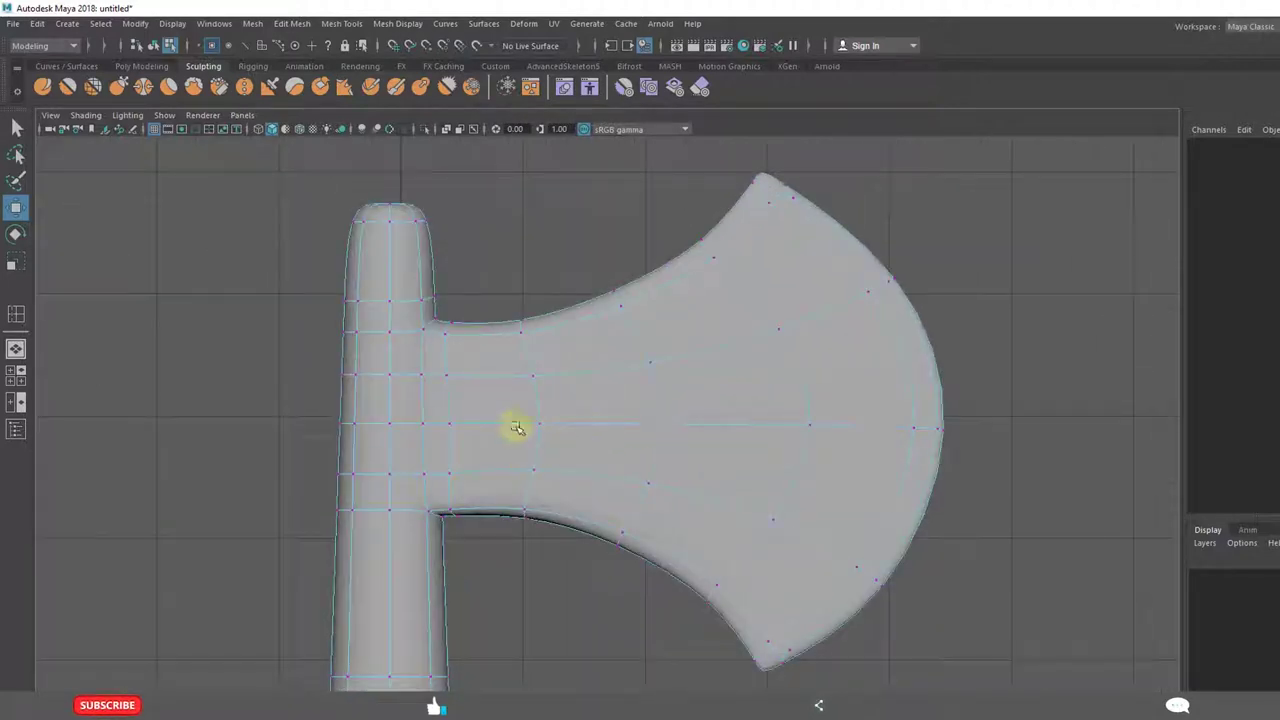
left_click(538, 421)
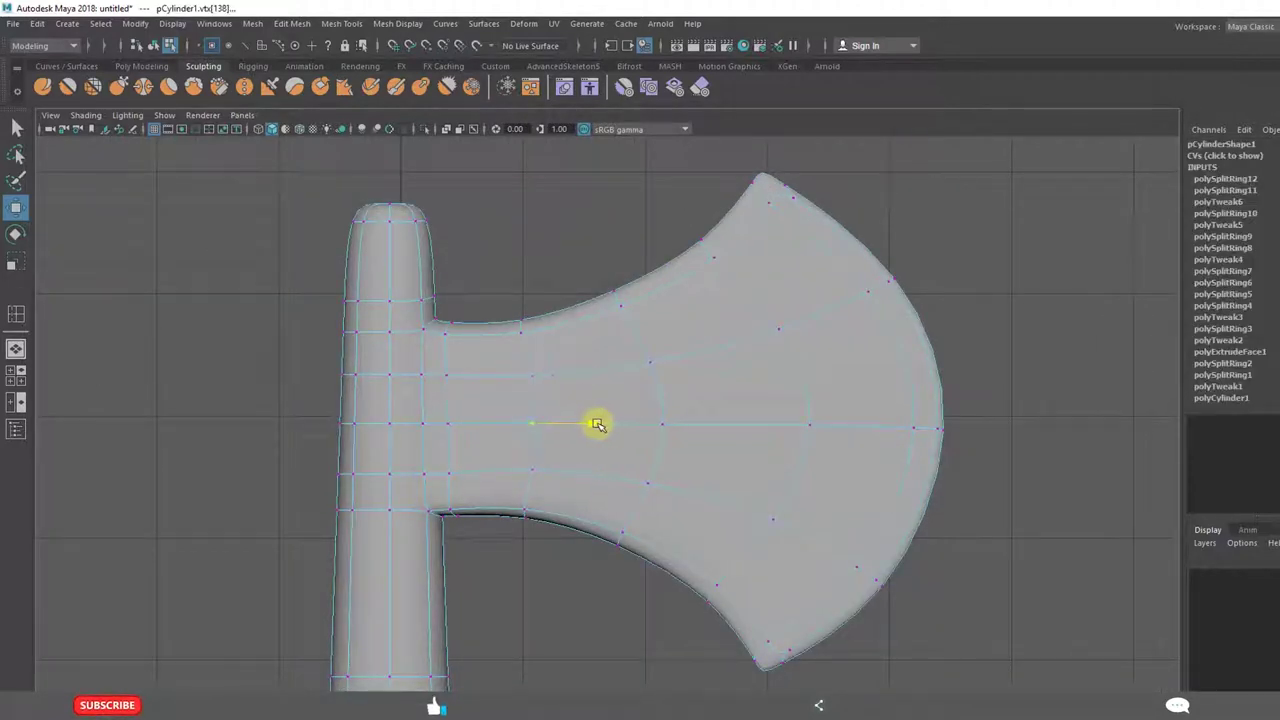
key("1")
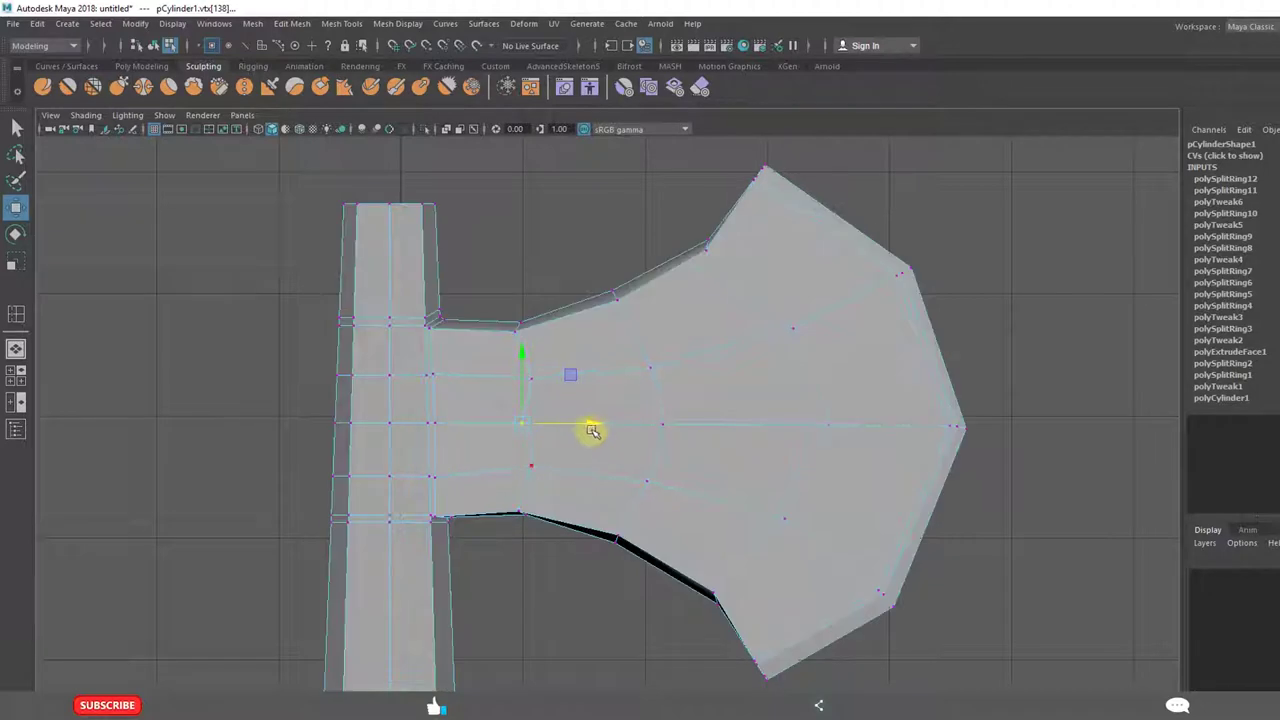
left_click_drag(500, 363, 580, 487)
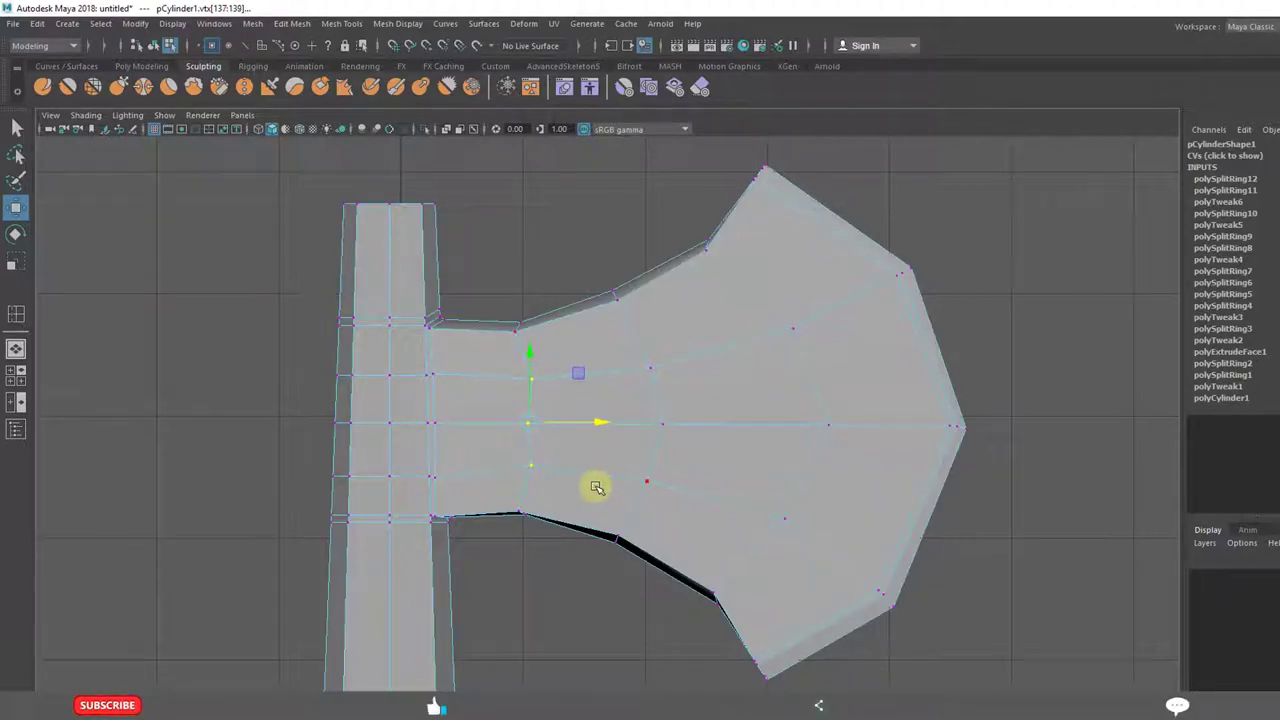
key("r")
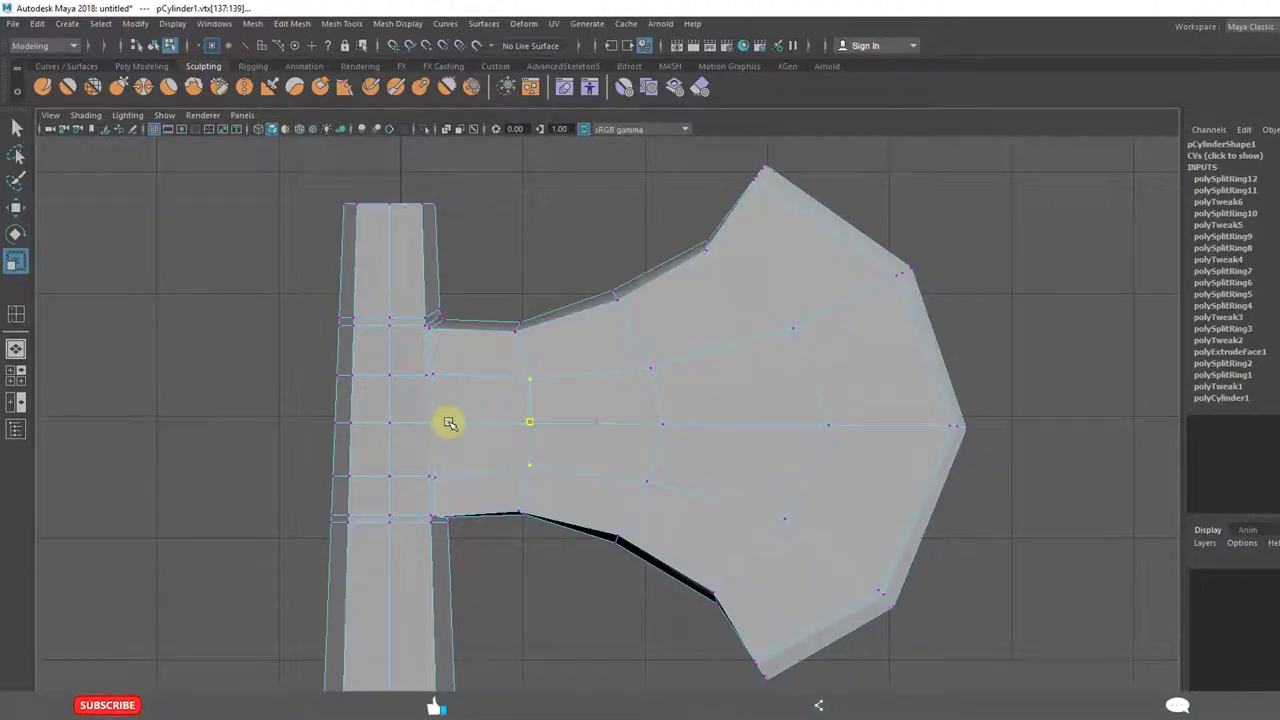
left_click_drag(614, 347, 724, 525)
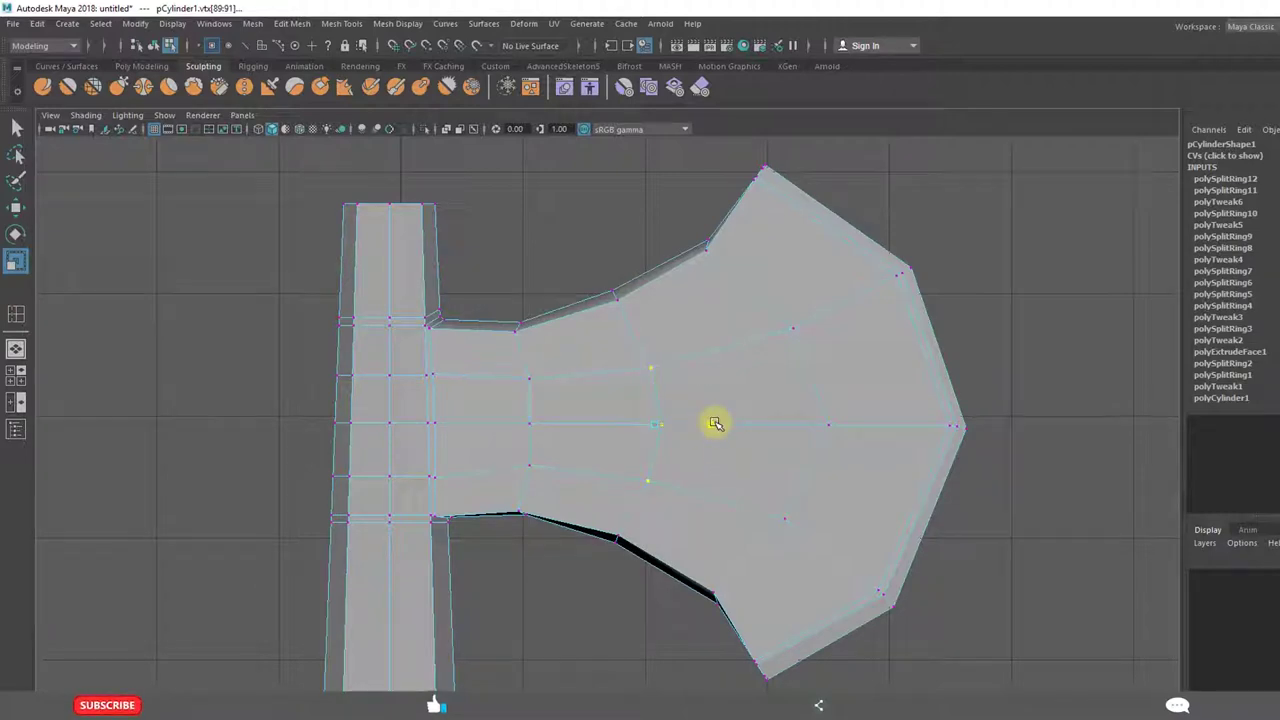
left_click(987, 373)
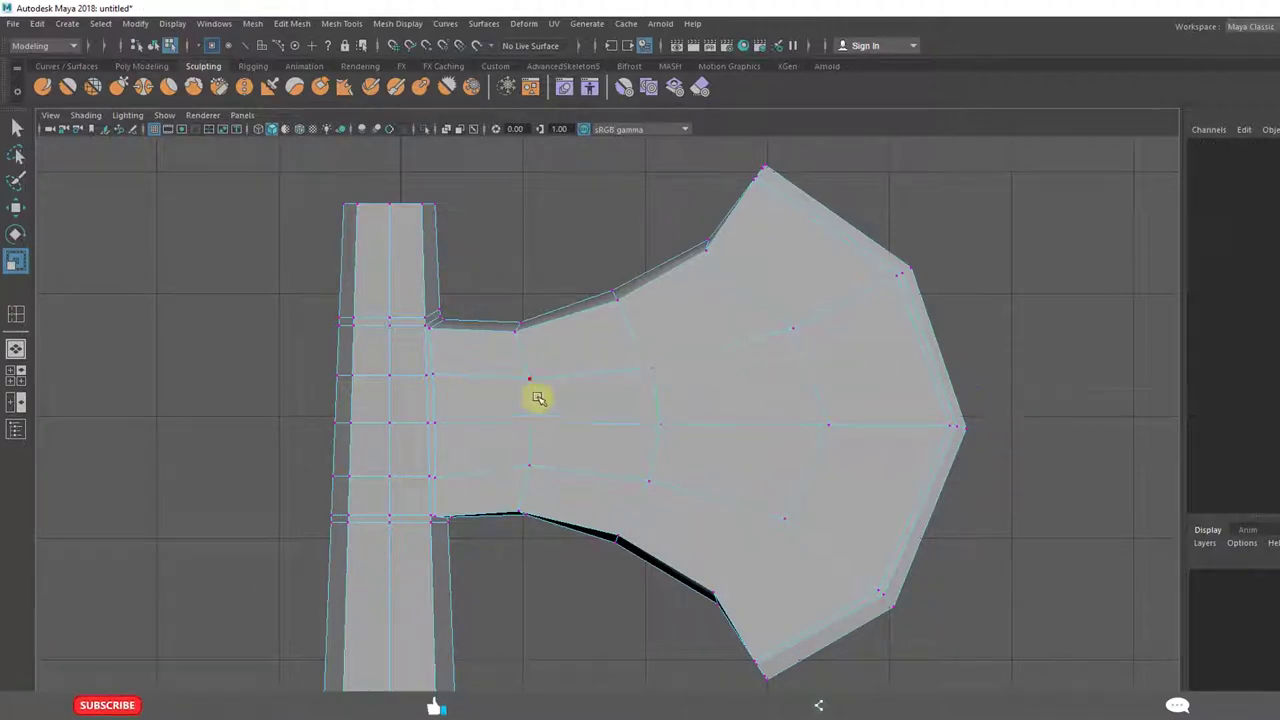
Move the neck loop's centre vertex slightly toward the cutting edge and its border vertices slightly toward the handle
left_click_drag(505, 409, 569, 447)
key("w")
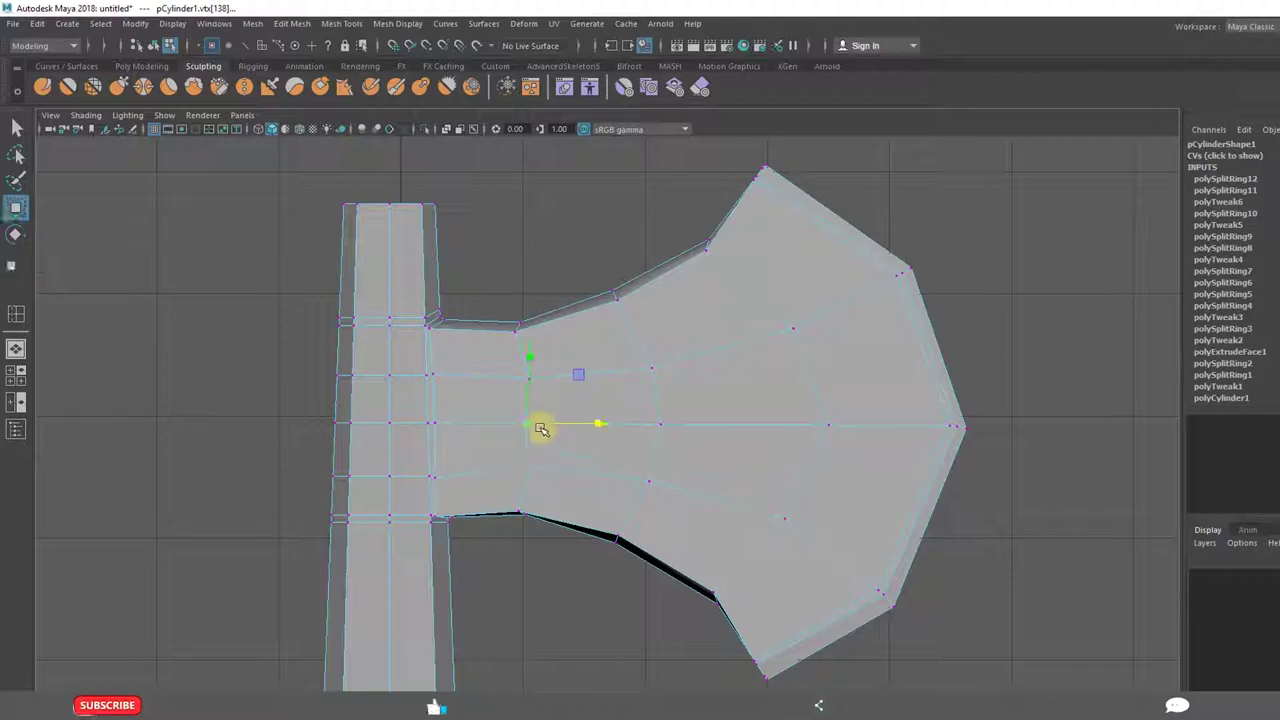
left_click(595, 493)
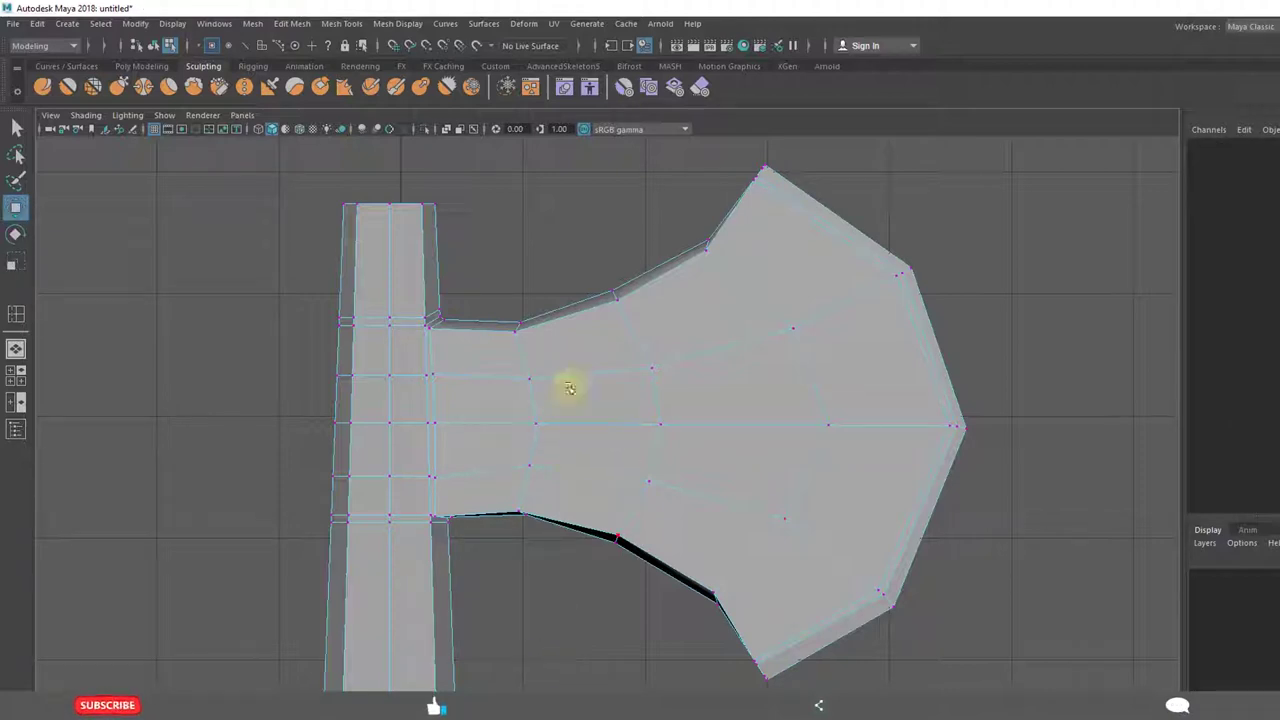
left_click(518, 322)
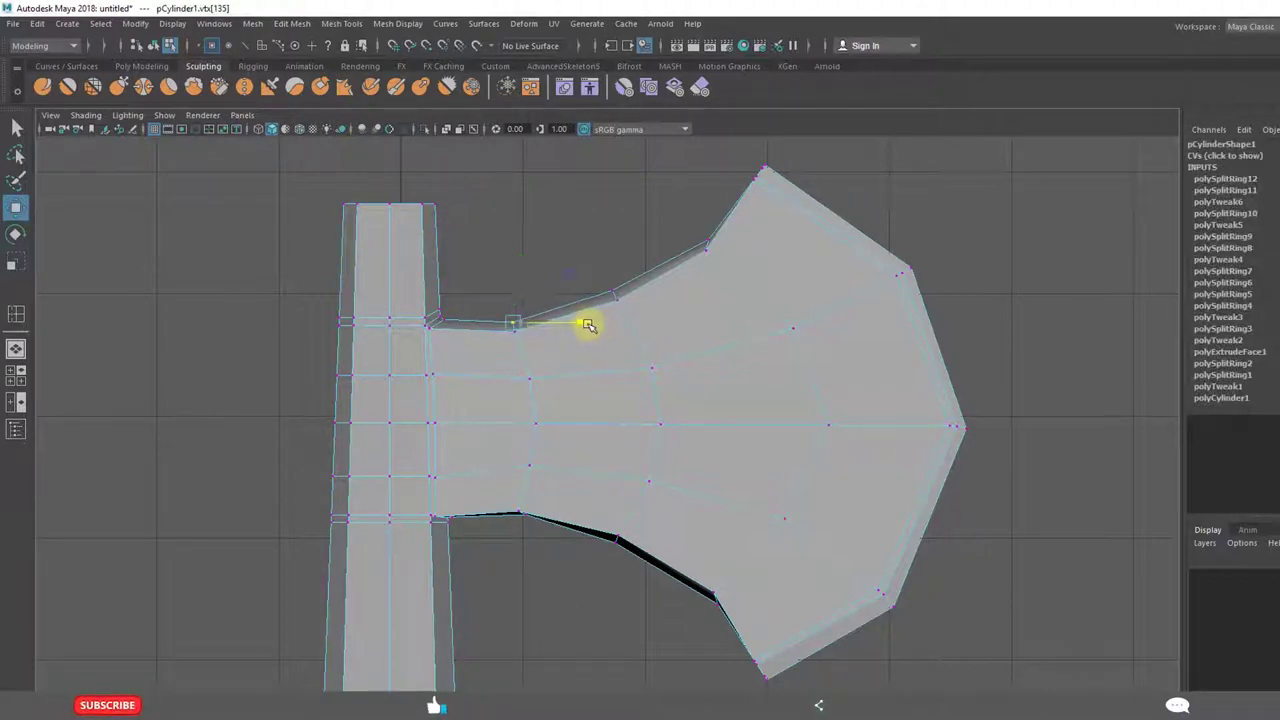
left_click(526, 517)
left_click(569, 611)
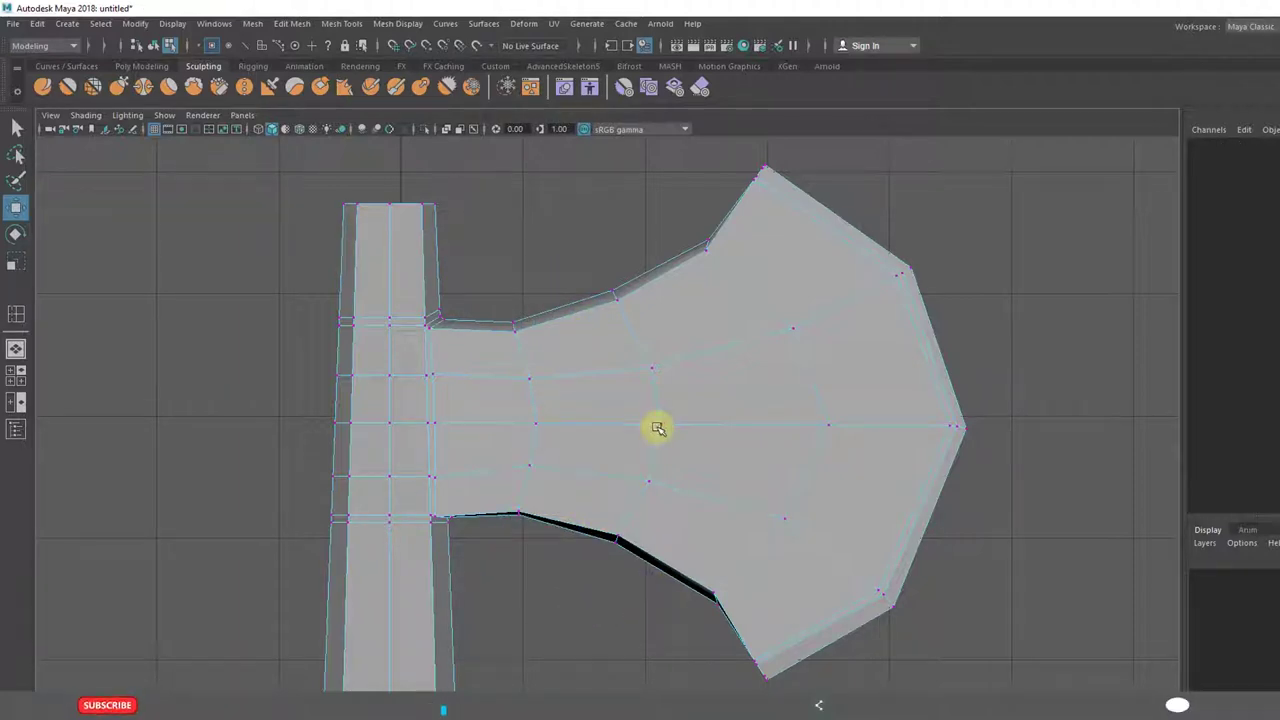
Check the reshaped blade in smooth display, return to object mode, and examine the axe in the perspective view
key("3")
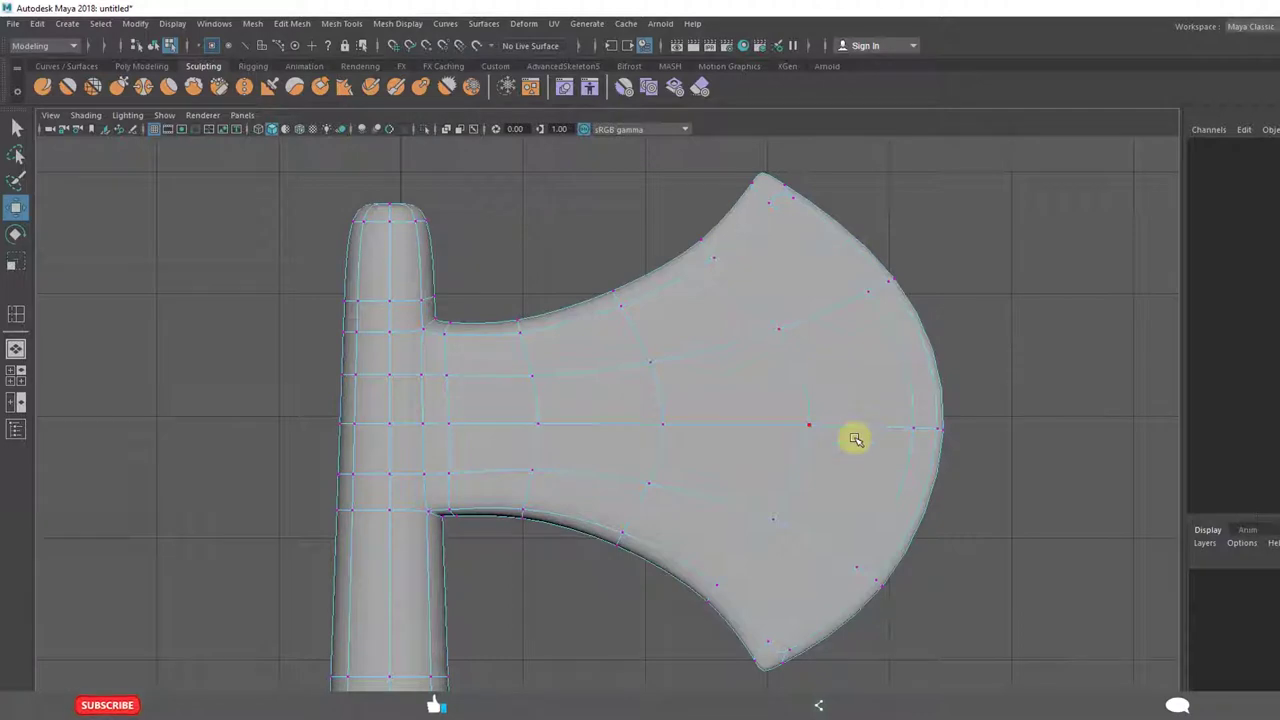
scroll(851, 437, "down", 5)
scroll(686, 457, "up", 4)
right_click_drag(632, 383, 703, 326)
left_click(591, 286)
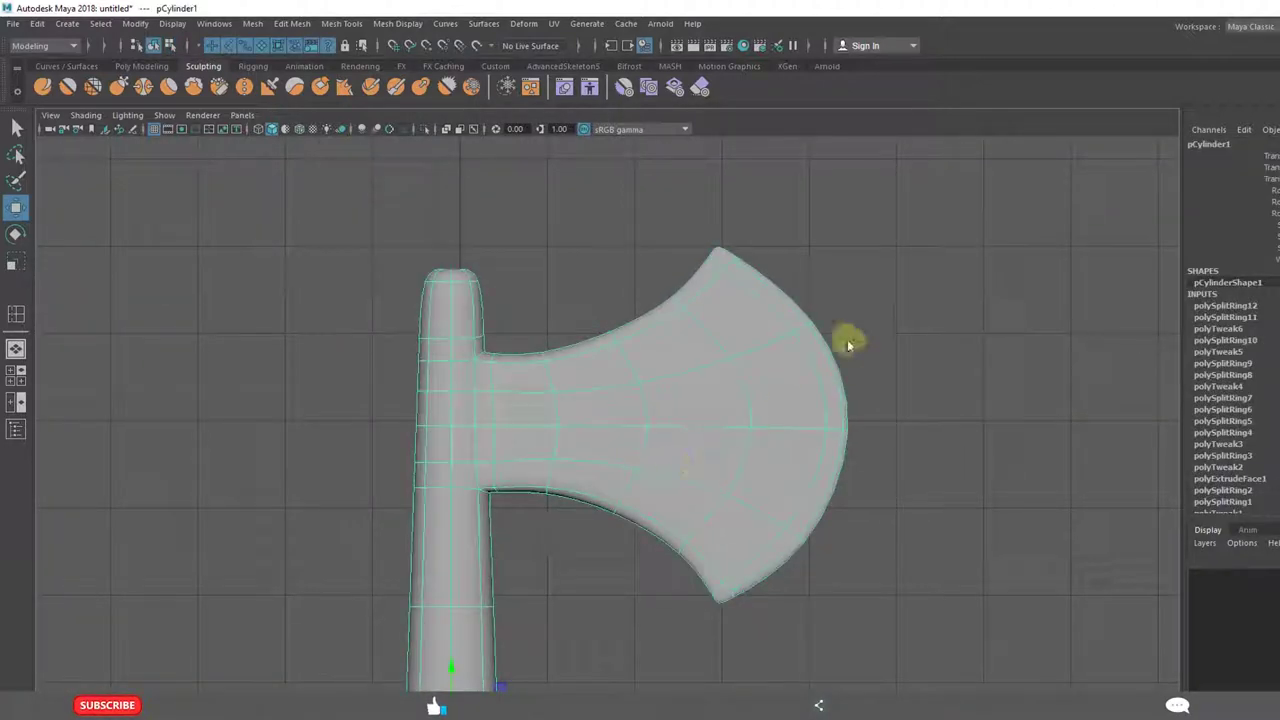
left_click(626, 440)
key("space")
key("space")
left_click_drag(794, 443, 656, 549, "alt")
left_click(866, 490)
scroll(727, 529, "down", 7)
middle_click_drag(703, 543, 768, 452, "alt")
scroll(769, 452, "up", 3)
right_click_drag(769, 454, 631, 497, "alt")
left_click(678, 350)
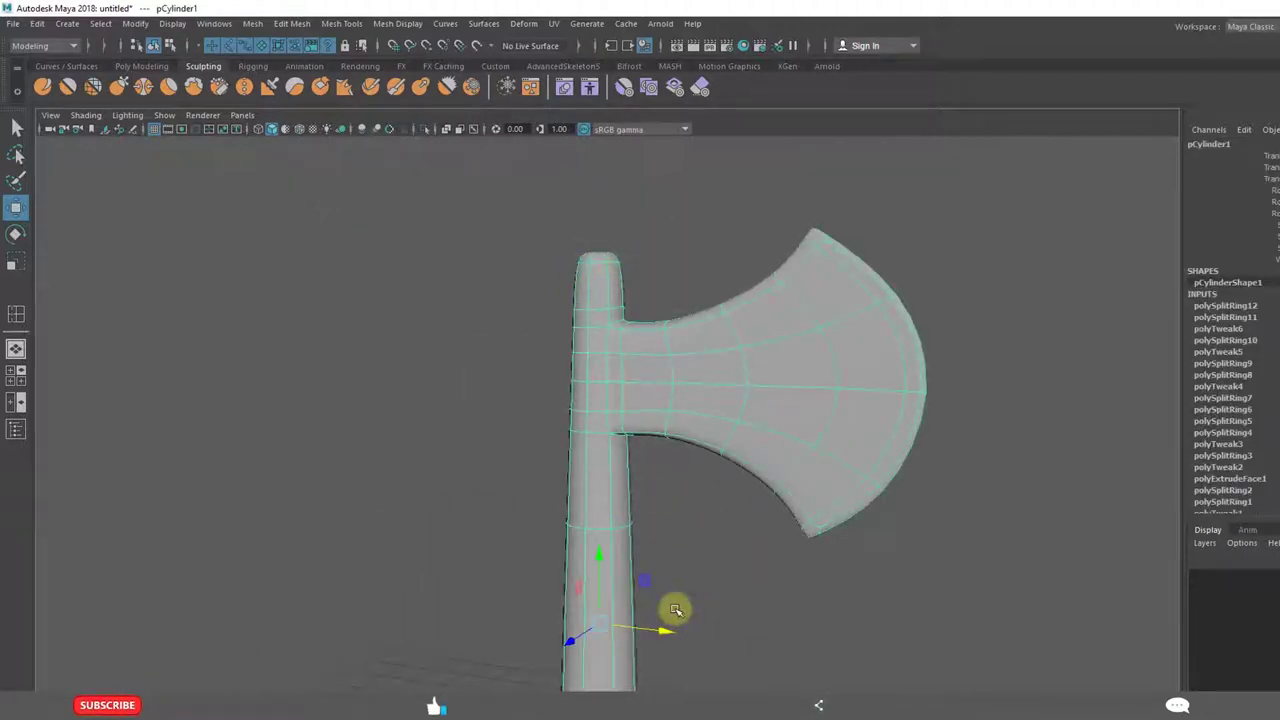
Restore normal display and insert an edge loop around the handle near its bottom end
scroll(677, 609, "down", 6)
middle_click_drag(692, 545, 686, 437, "alt")
key("1")
middle_click_drag(680, 606, 694, 537, "alt")
scroll(694, 537, "up", 6)
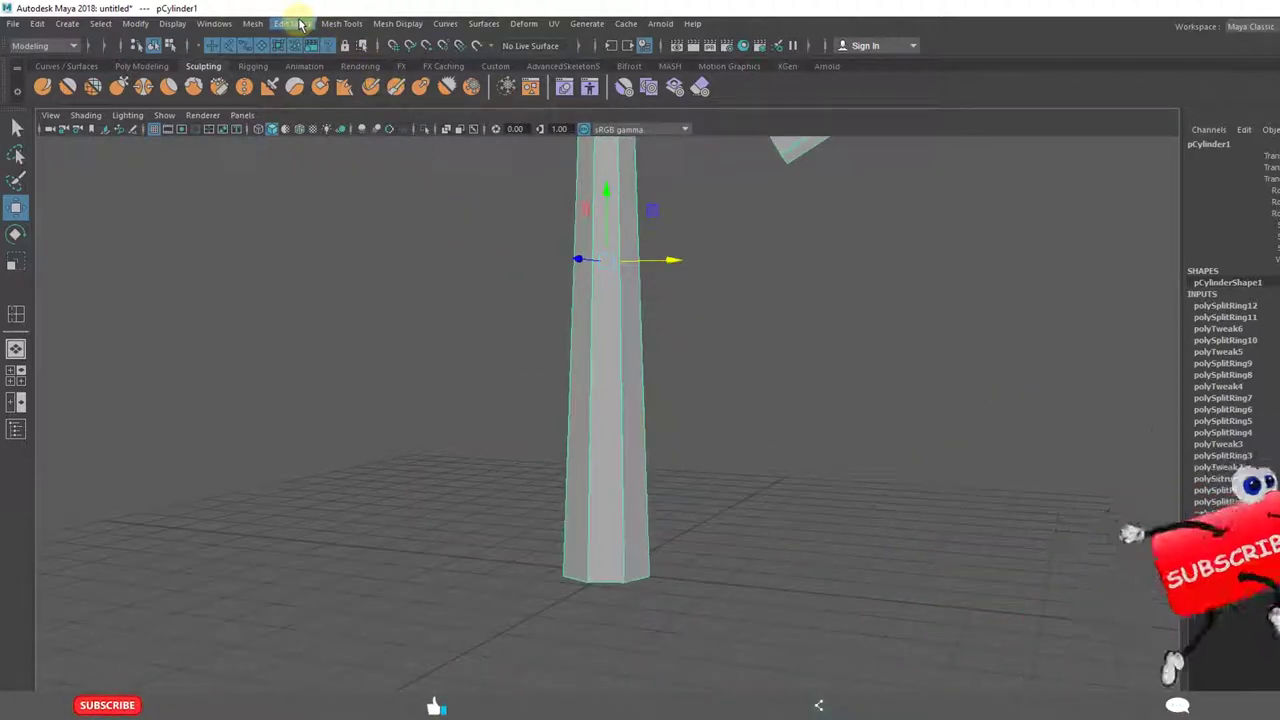
left_click(341, 23)
left_click(360, 146)
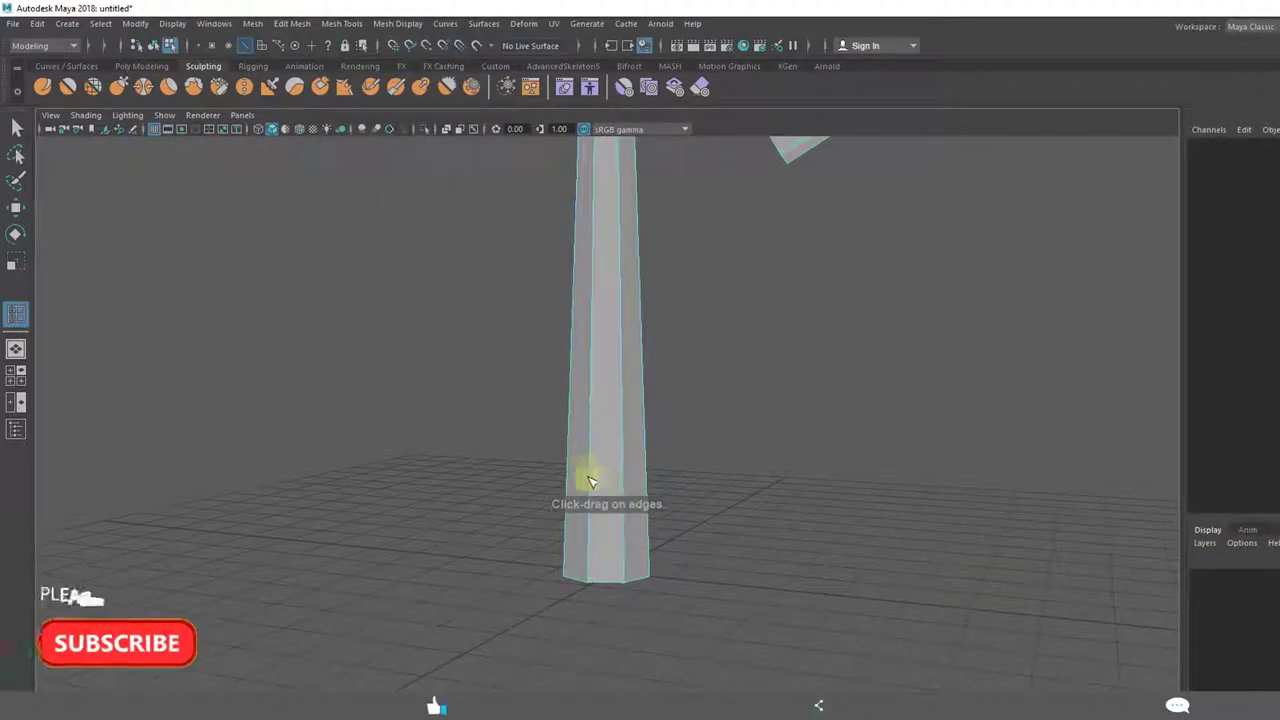
left_click_drag(590, 485, 595, 578)
Insert an edge loop around the handle just below its top end
middle_click_drag(662, 282, 686, 606, "alt")
middle_click_drag(672, 403, 674, 606, "alt")
scroll(668, 500, "up", 7)
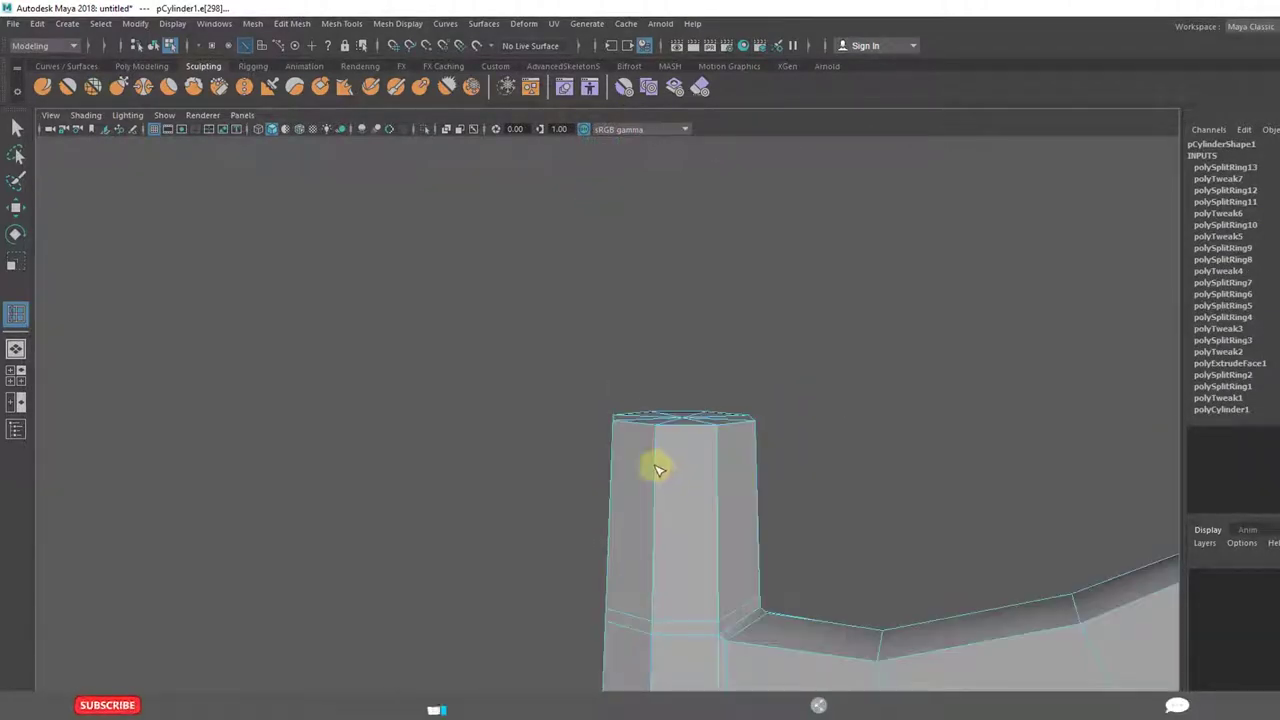
left_click(666, 436)
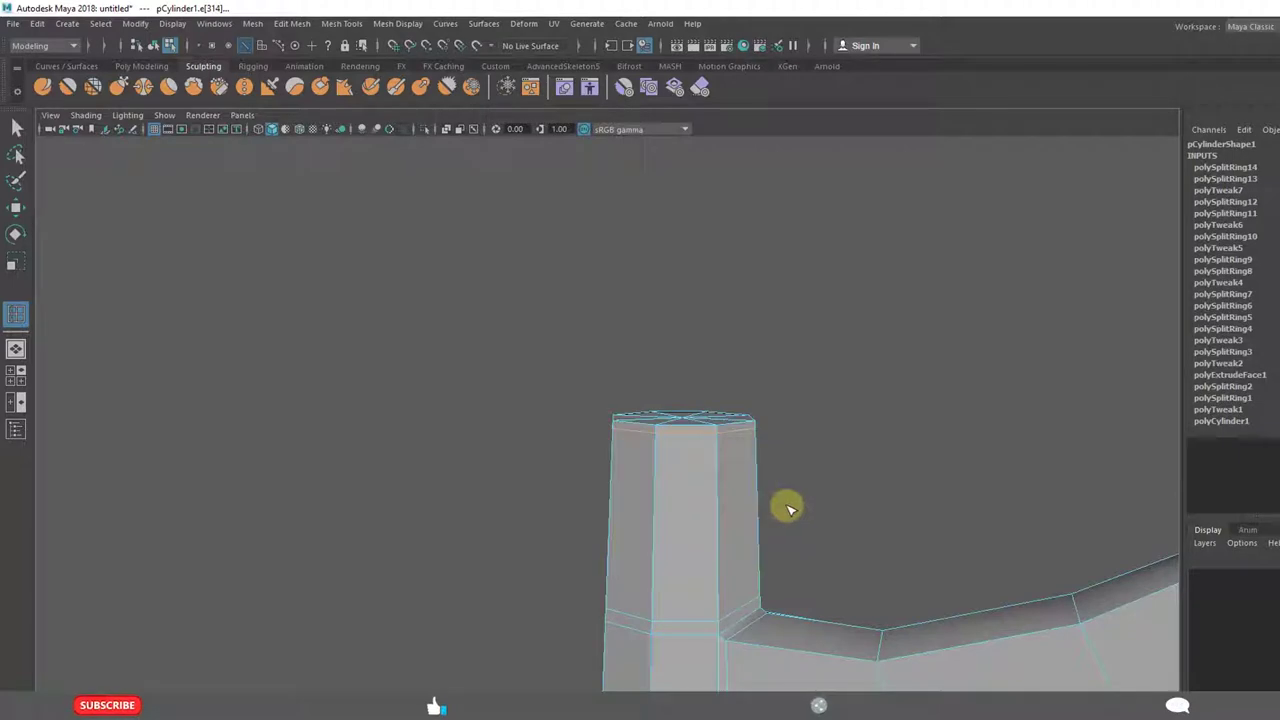
Check the whole axe in smooth display and object mode, compare it with the Paint sketch, and return to Maya
key("3")
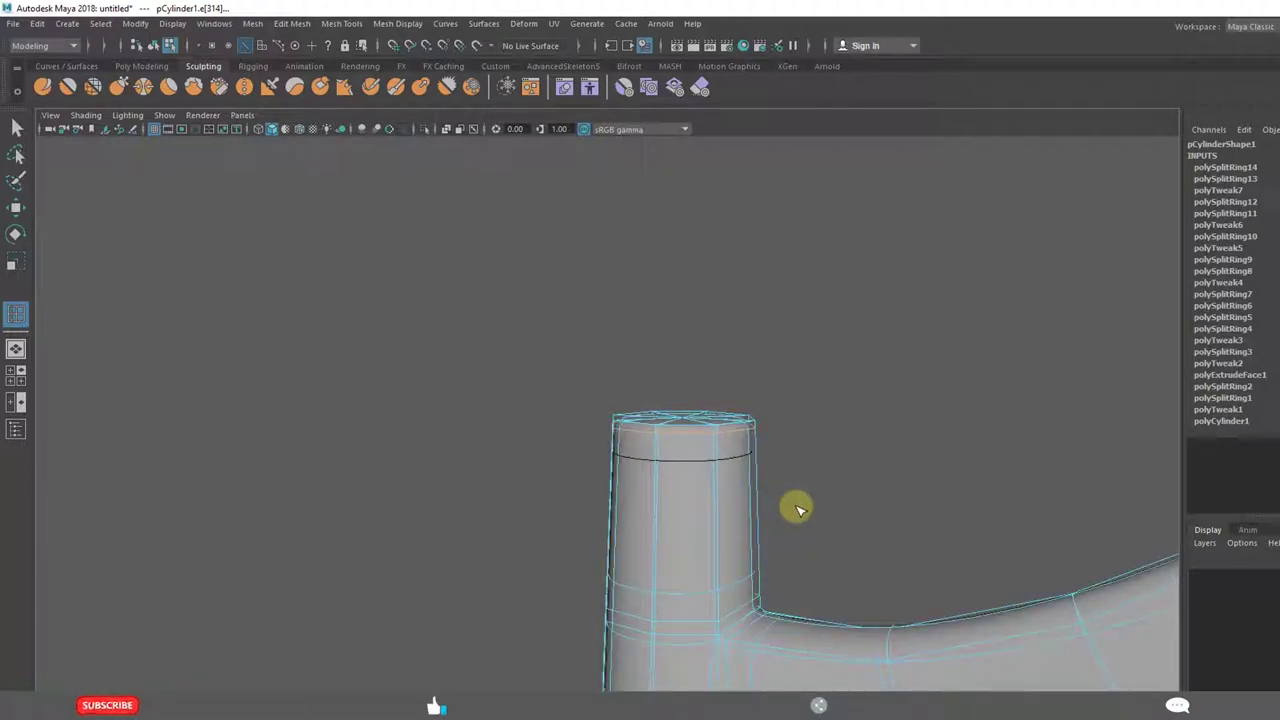
key("w")
left_click(782, 504)
scroll(766, 563, "down", 4)
middle_click_drag(766, 563, 742, 465, "alt")
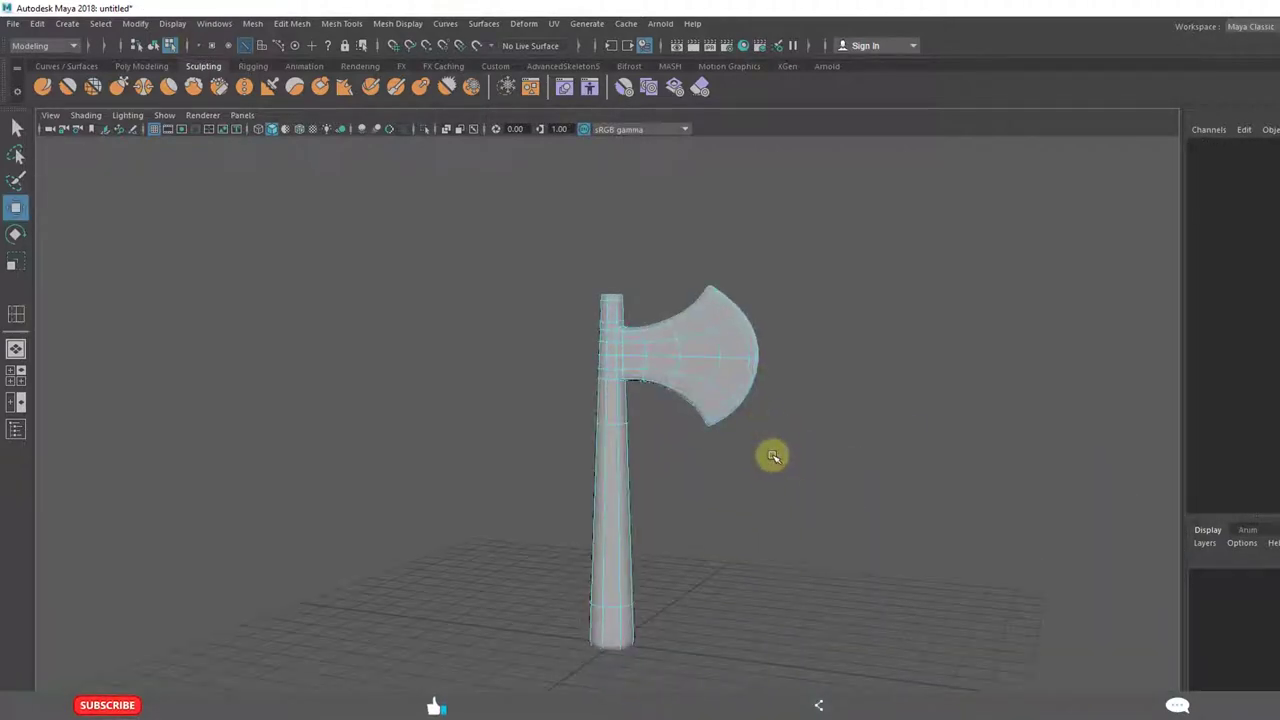
right_click_drag(623, 349, 694, 326)
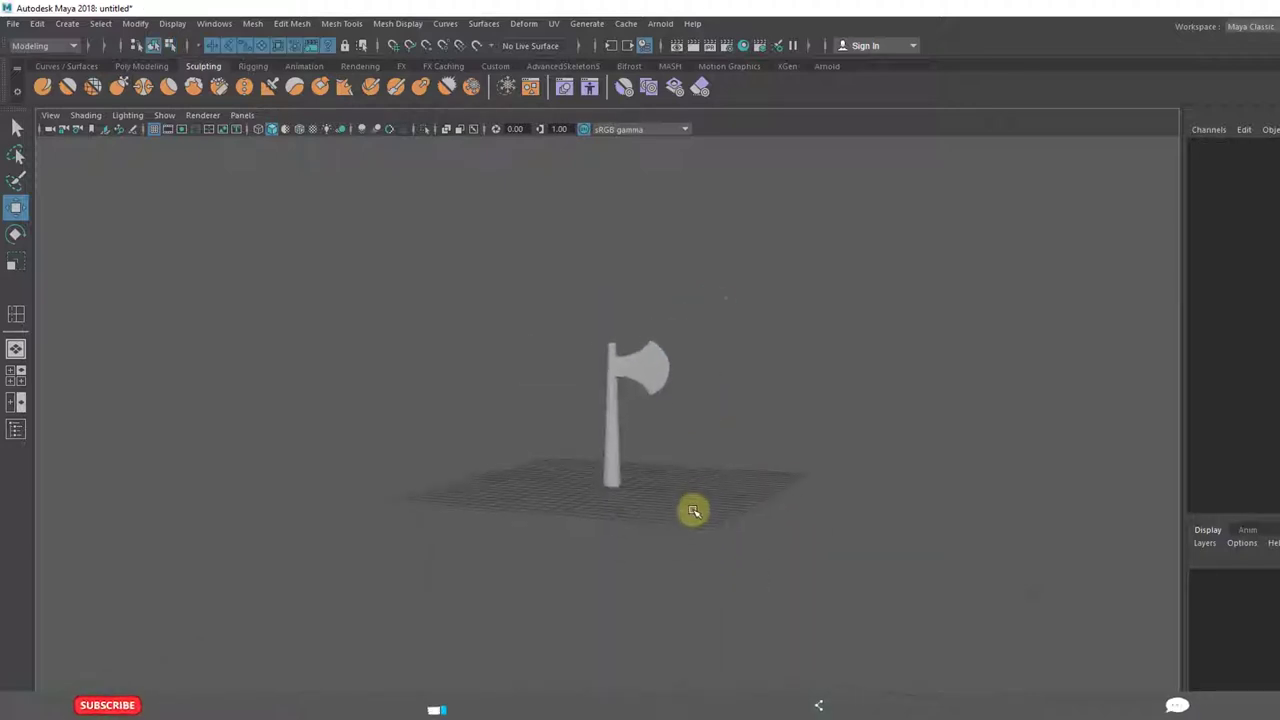
right_click_drag(691, 509, 770, 500, "alt")
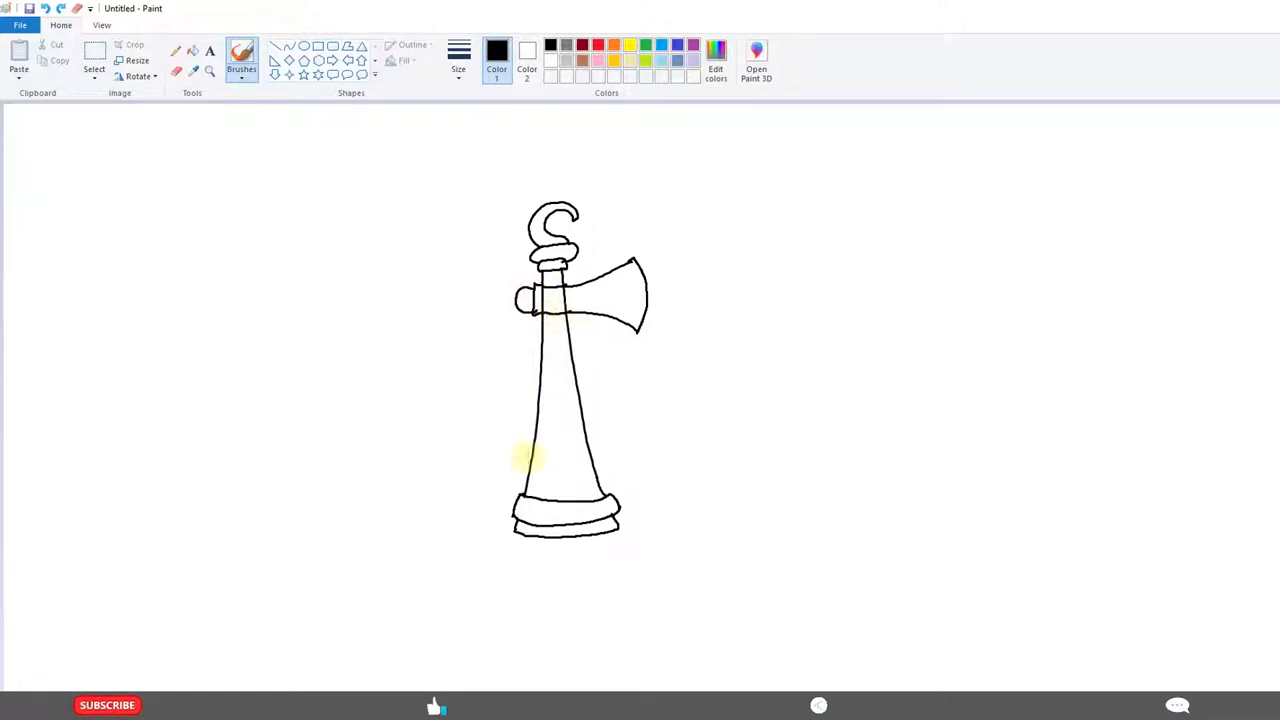
mouse_move(584, 705)
left_click(660, 682)
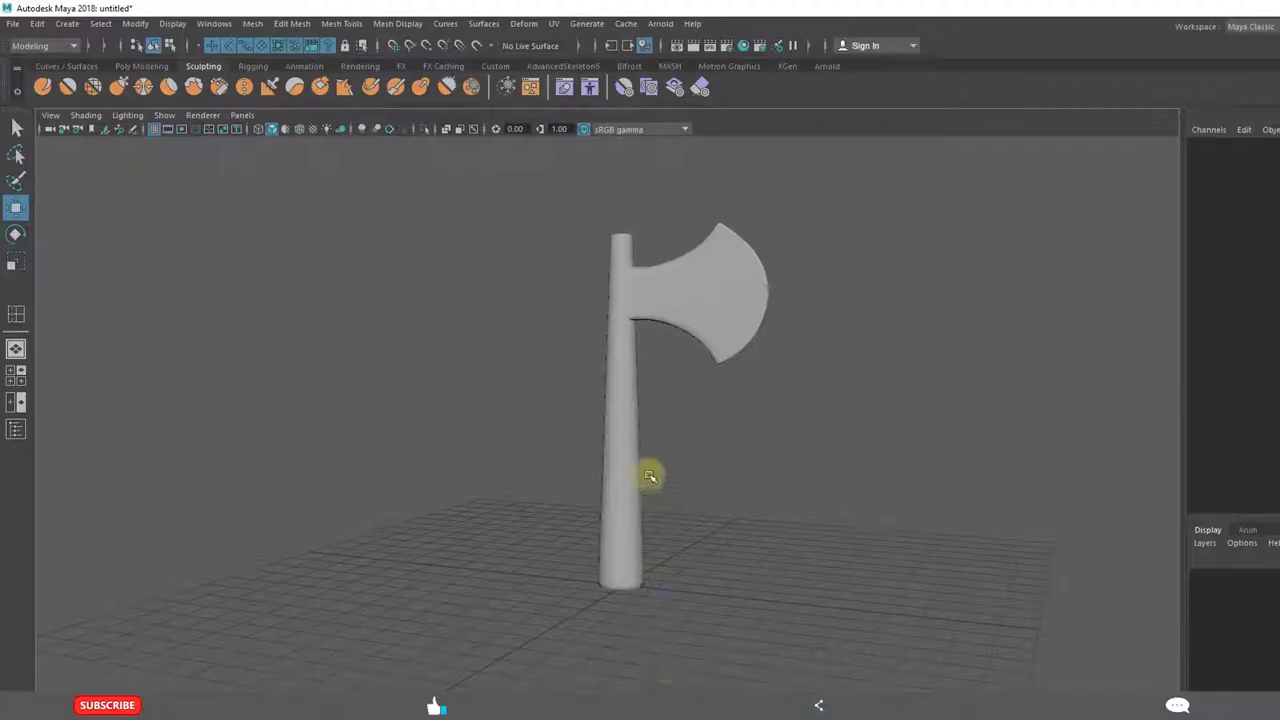
Restore normal display on the axe and select the band of handle faces beside the blade's attachment in face mode
left_click_drag(649, 463, 652, 349, "alt")
left_click(652, 302)
middle_click_drag(650, 370, 637, 494, "alt")
scroll(646, 510, "up", 6)
key("1")
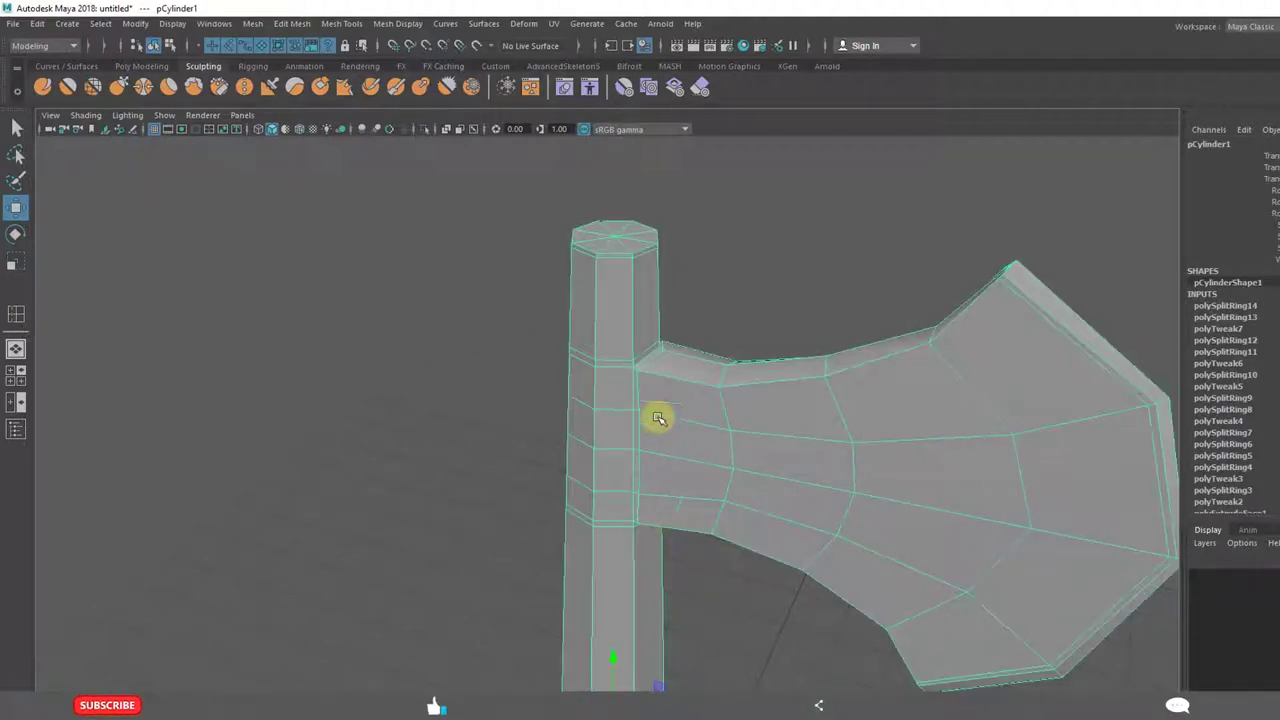
right_click_drag(606, 411, 606, 400)
left_click(640, 480)
left_click_drag(634, 491, 666, 452, "alt")
middle_click_drag(666, 452, 666, 494, "alt")
scroll(666, 494, "up", 5)
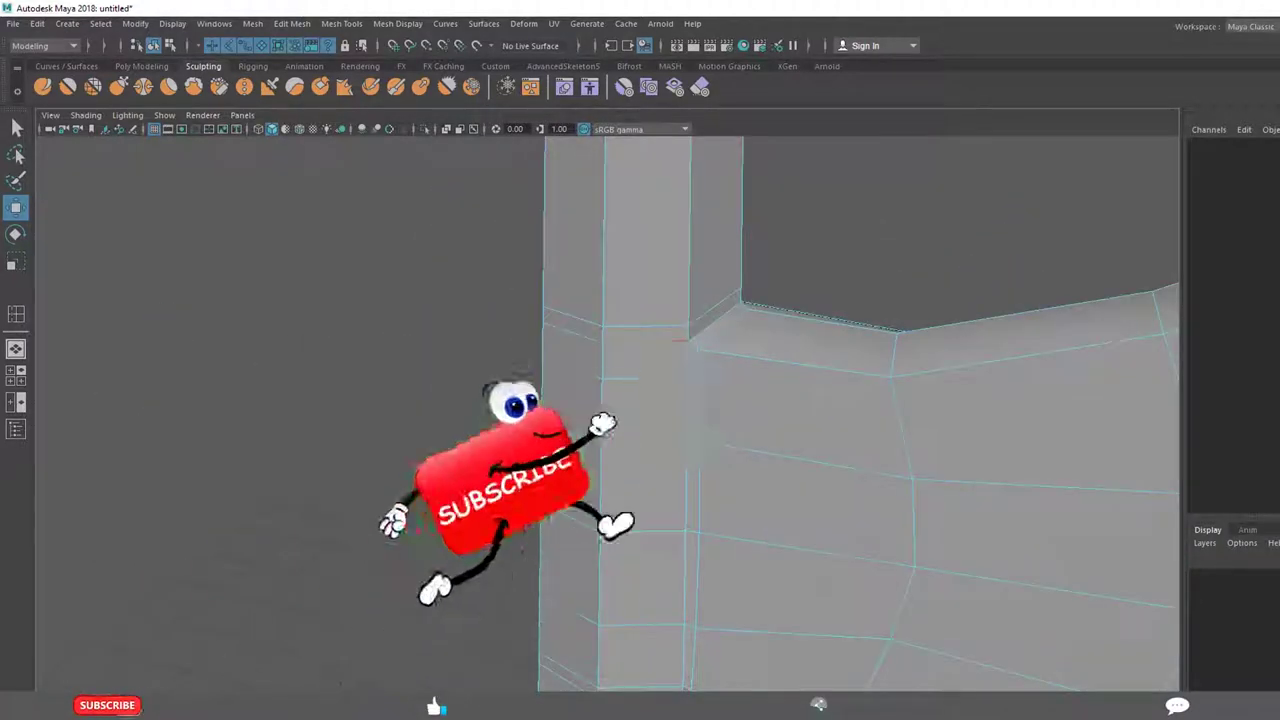
scroll(629, 514, "down", 4)
left_click_drag(629, 514, 646, 511, "alt")
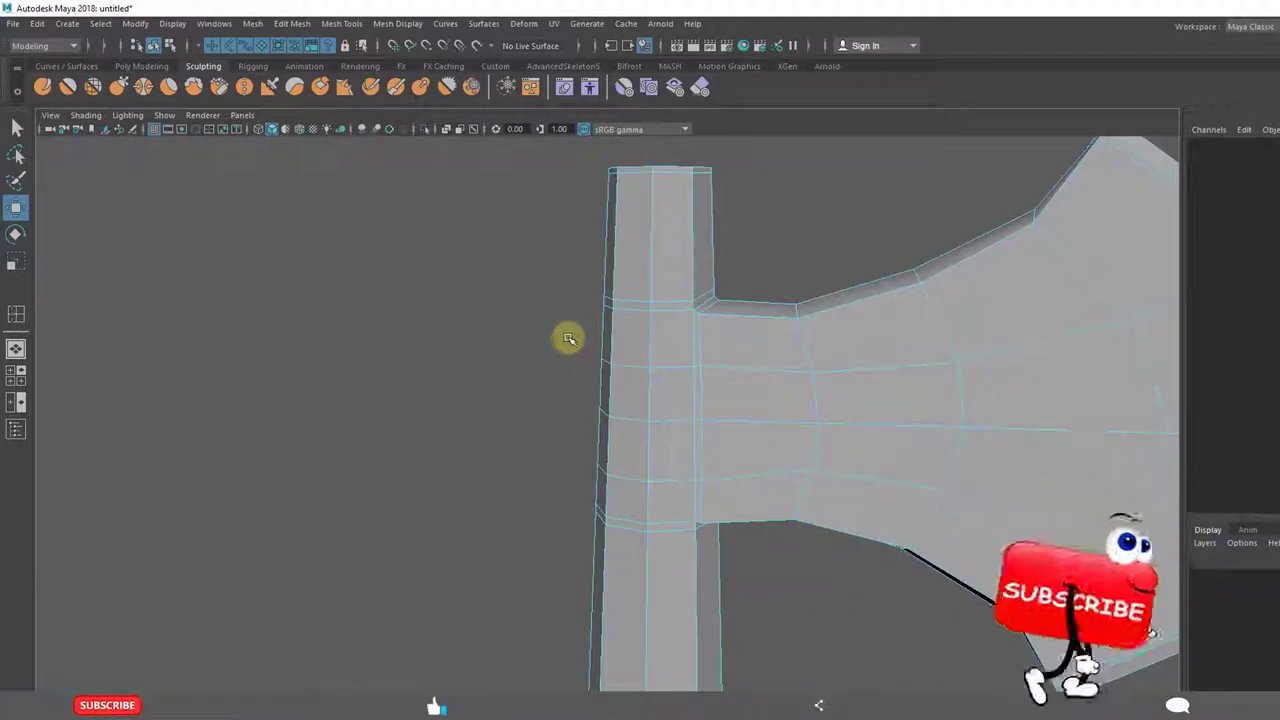
left_click_drag(570, 372, 571, 346, "alt")
left_click_drag(672, 432, 672, 432)
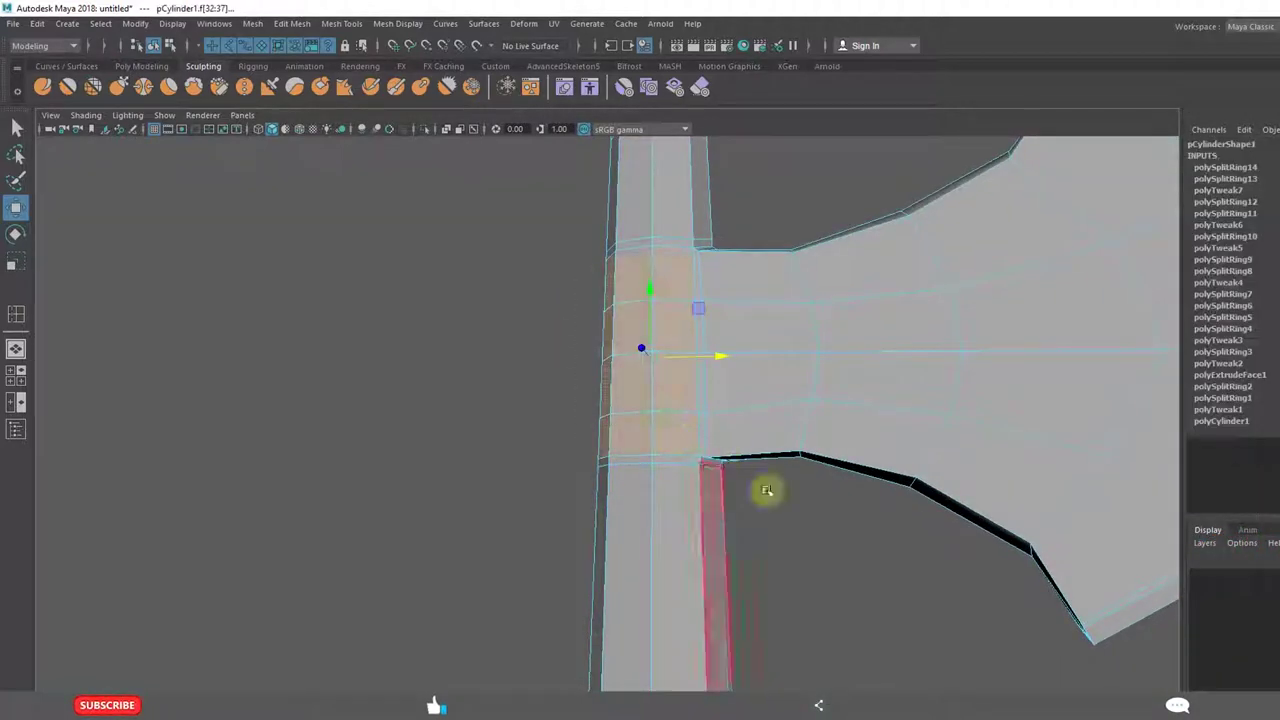
Extrude the selected handle faces outward to form a thick collar where the blade joins the handle
left_click_drag(797, 514, 709, 554, "alt")
scroll(760, 557, "up", 2)
scroll(714, 559, "up", 2)
scroll(723, 567, "down", 5)
scroll(594, 566, "up", 5)
scroll(636, 551, "down", 3)
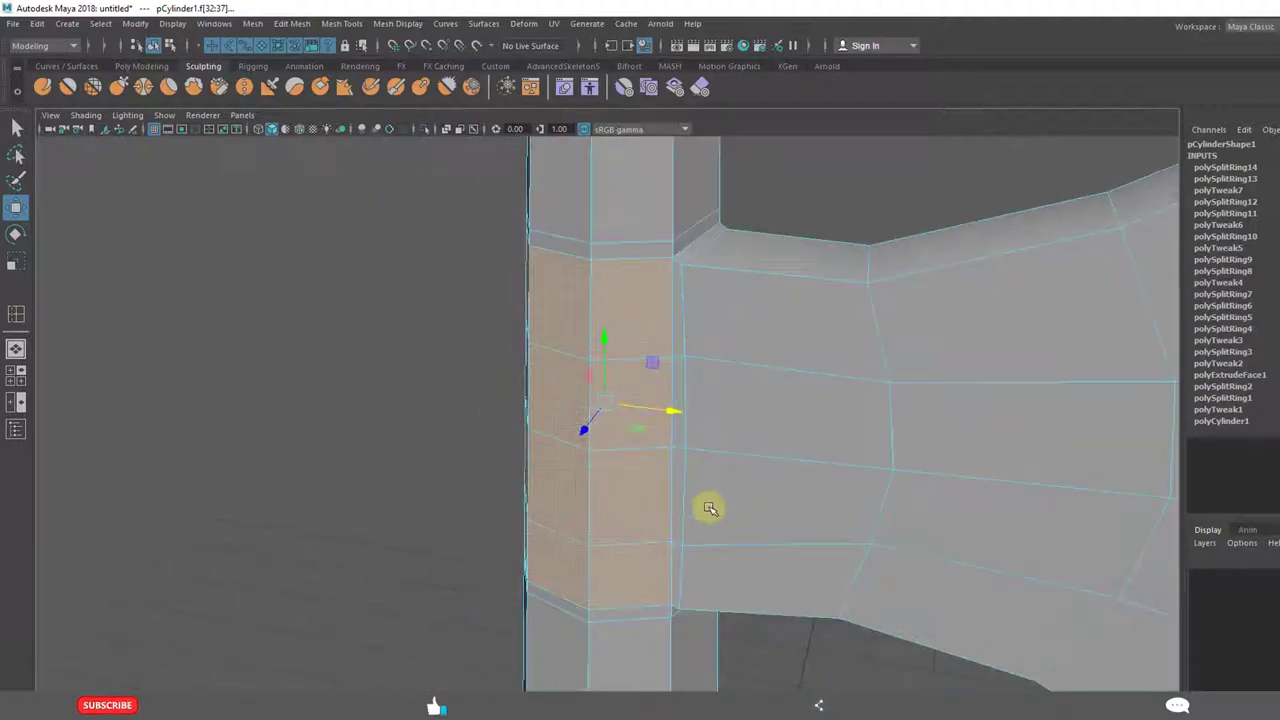
scroll(706, 511, "up", 4)
left_click(303, 28)
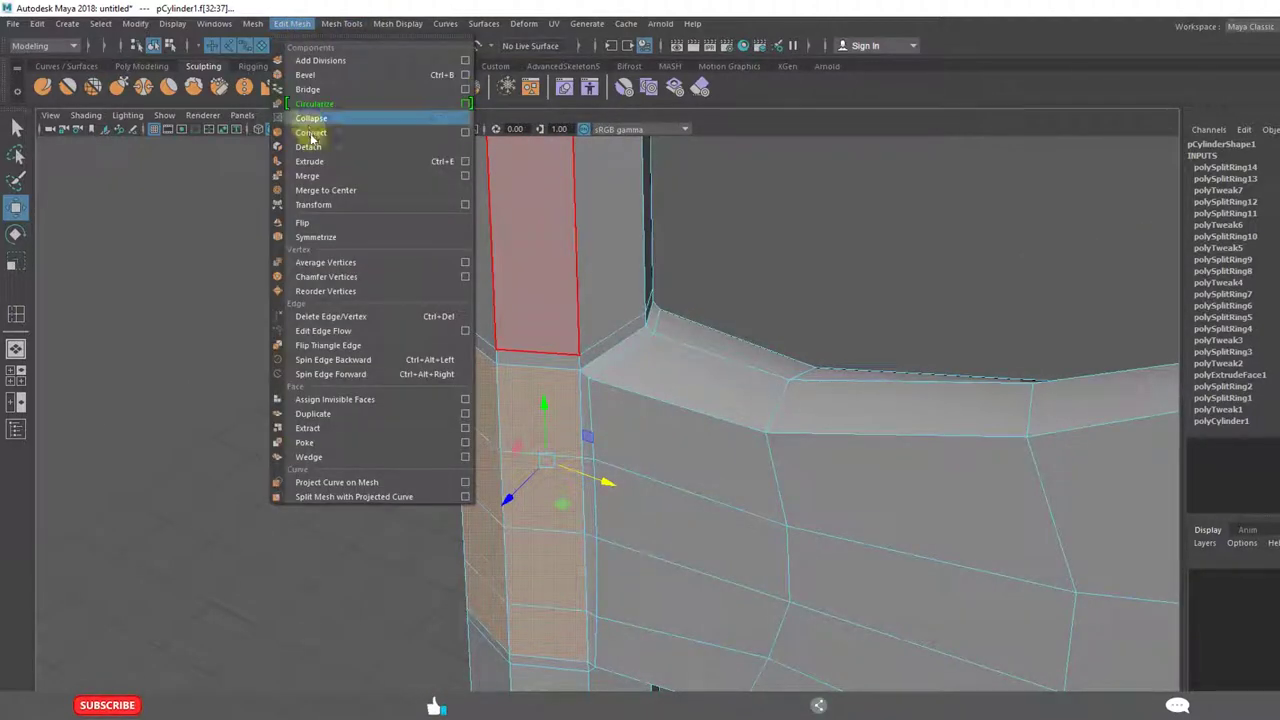
left_click(318, 163)
scroll(654, 609, "down", 3)
left_click_drag(654, 609, 591, 434, "alt")
scroll(591, 434, "up", 3)
left_click_drag(523, 553, 494, 568)
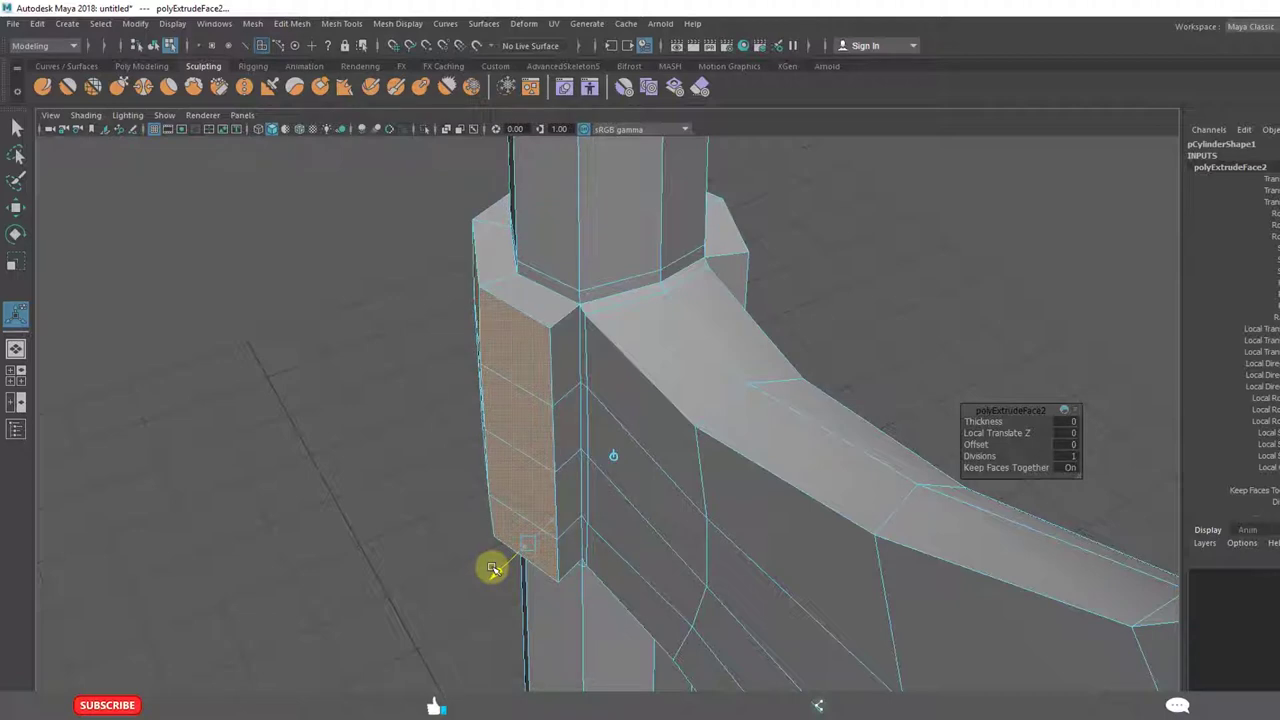
left_click(355, 564)
scroll(409, 546, "down", 4)
scroll(423, 440, "up", 3)
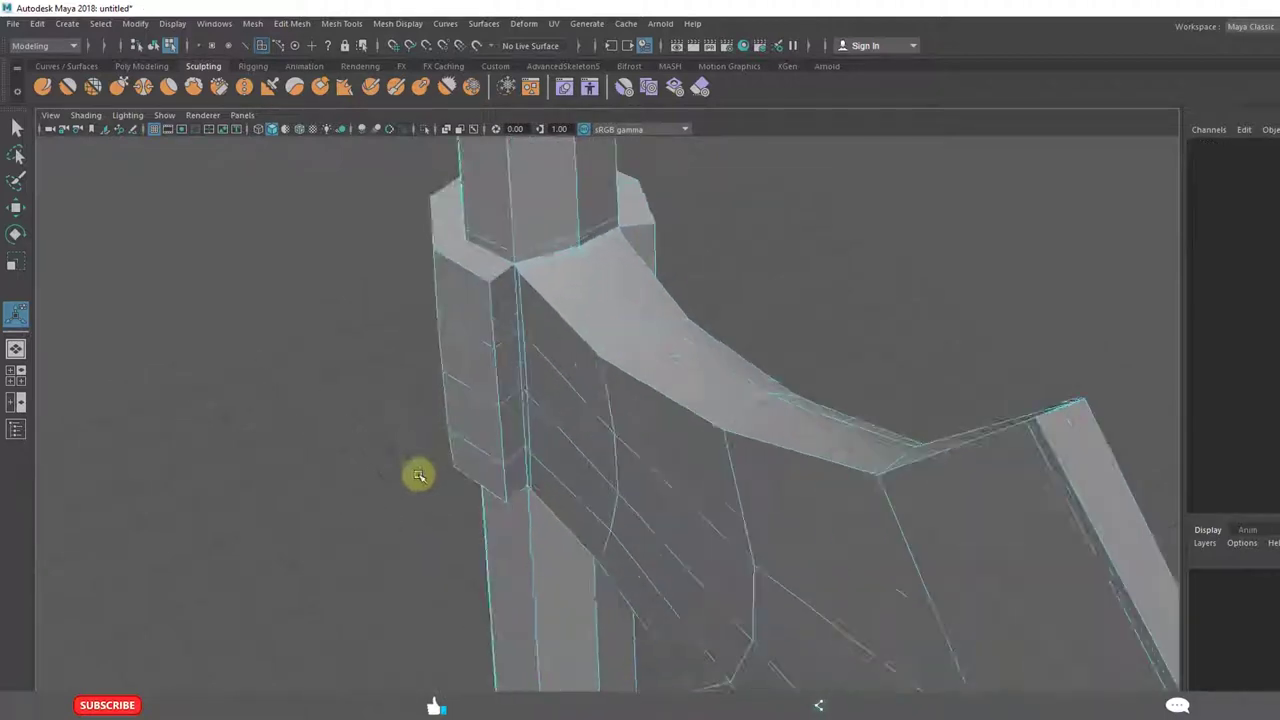
Delete the column of narrow side faces between the collar and the blade on one side of the axe
mouse_move(426, 475)
left_mouse_down("alt")
mouse_move(548, 493)
mouse_move(677, 426)
mouse_move(546, 374)
mouse_move(420, 451)
mouse_move(410, 497)
mouse_move(431, 486)
left_mouse_up("alt")
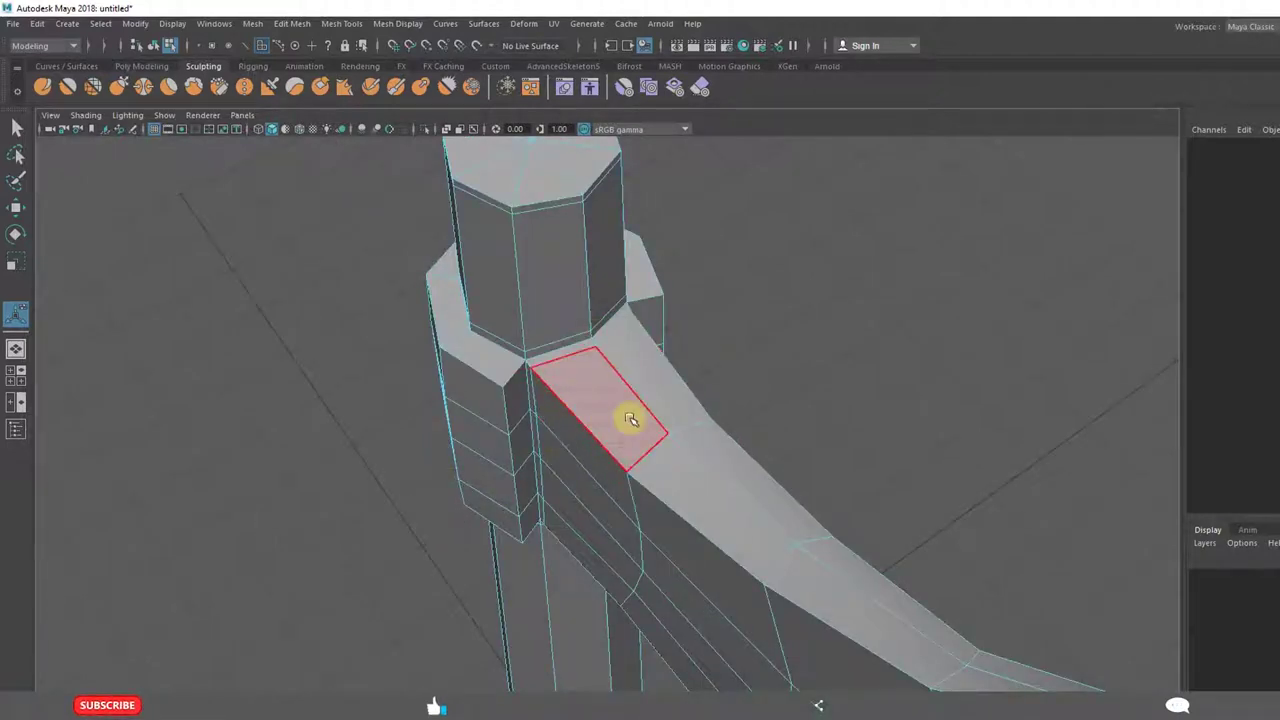
left_click_drag(600, 383, 491, 277, "alt")
right_click(510, 274)
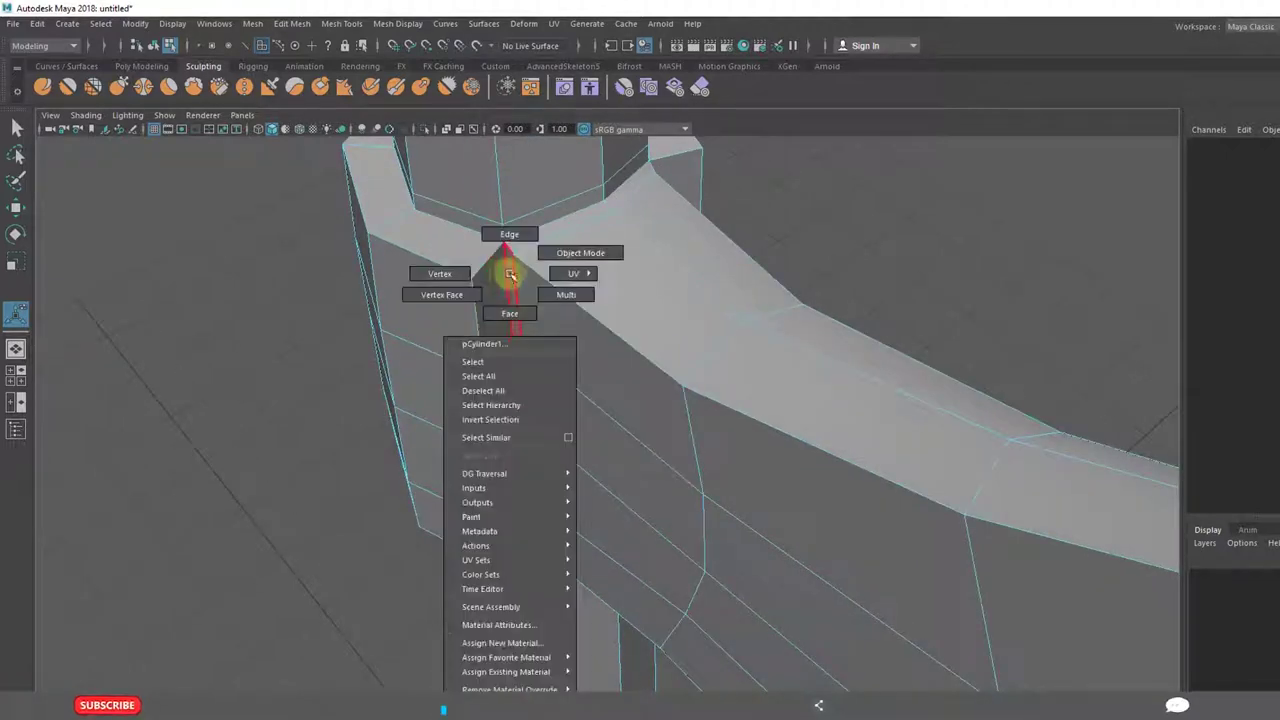
left_click(441, 275)
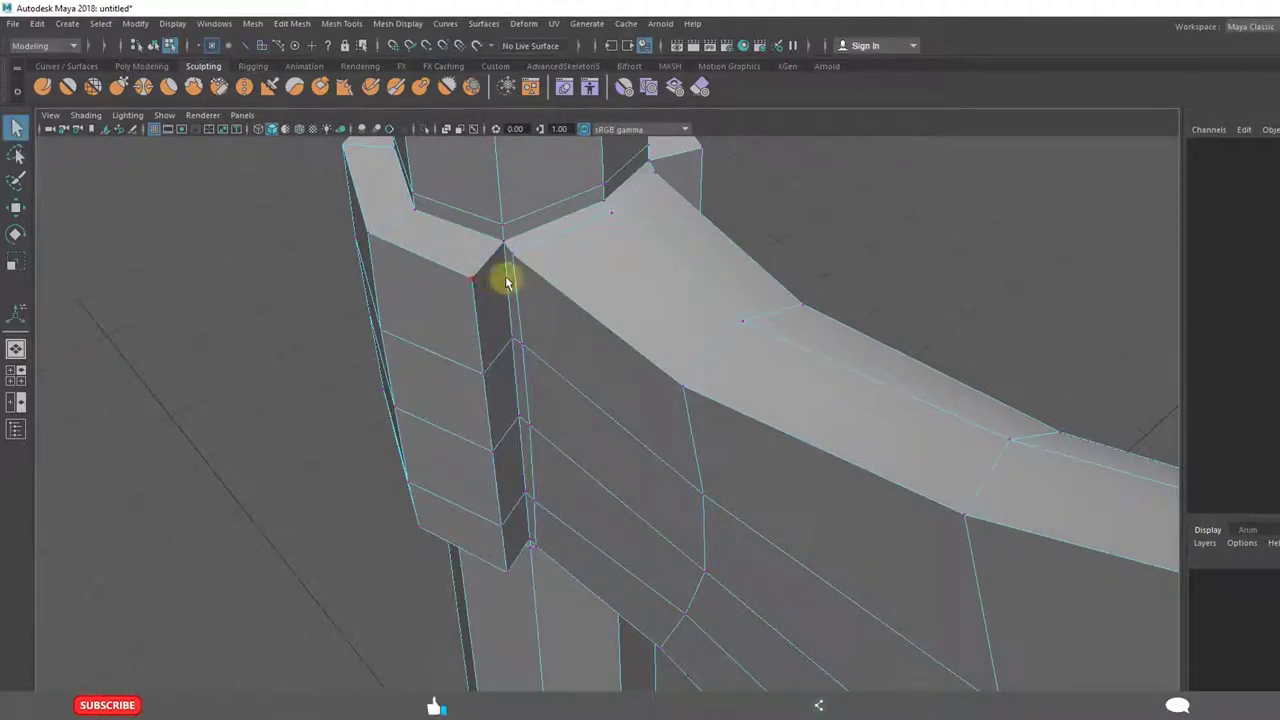
right_click(506, 283)
left_click(494, 306)
left_click(503, 290)
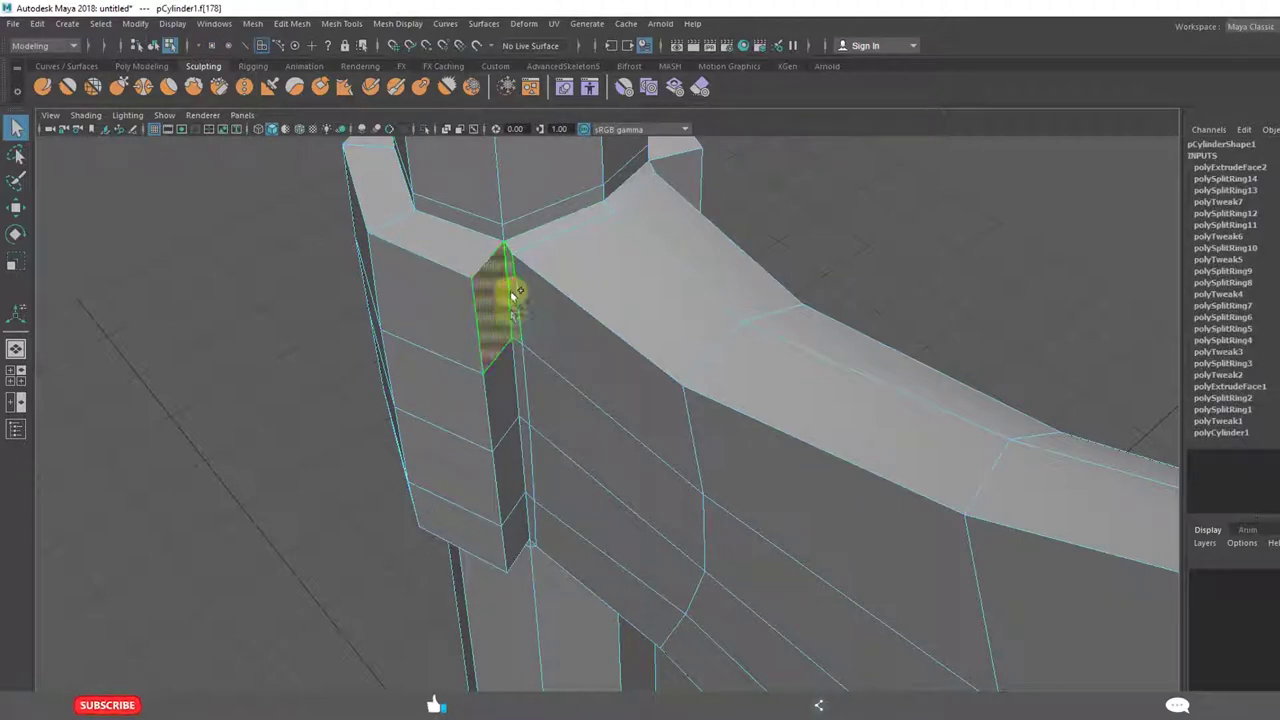
left_click_drag(510, 314, 530, 449)
left_click(518, 530, "shift")
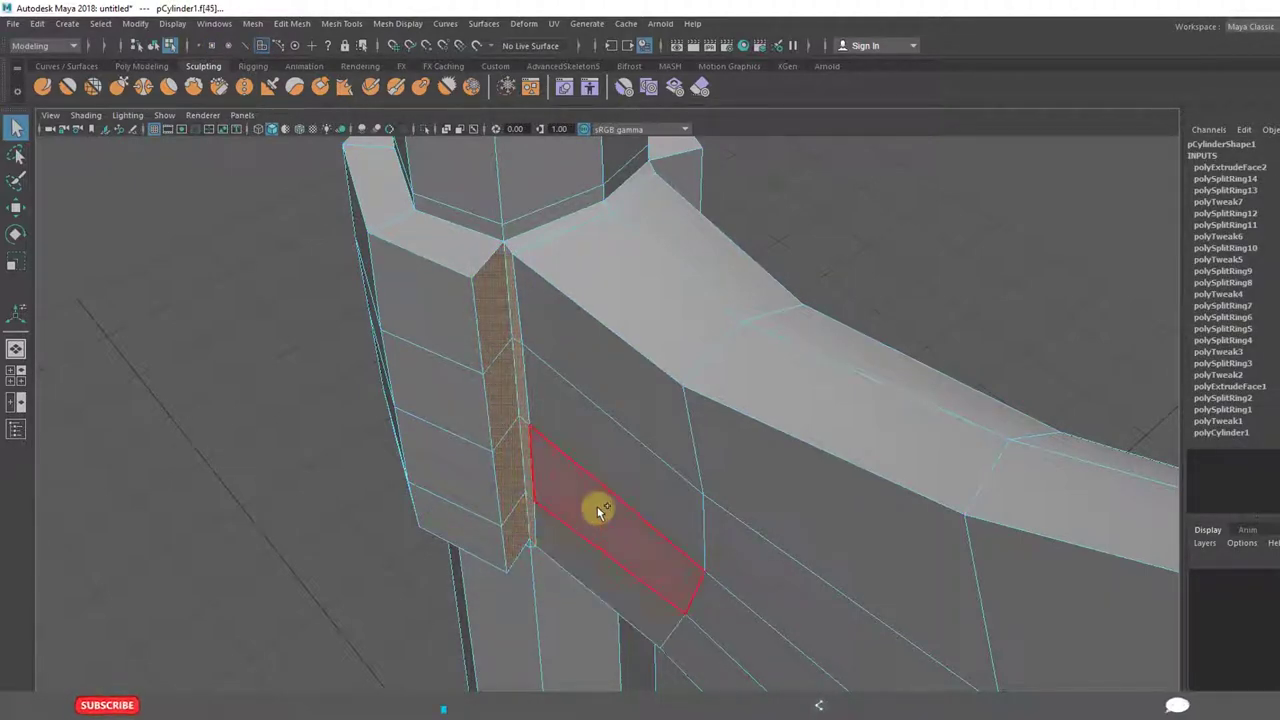
key("Delete")
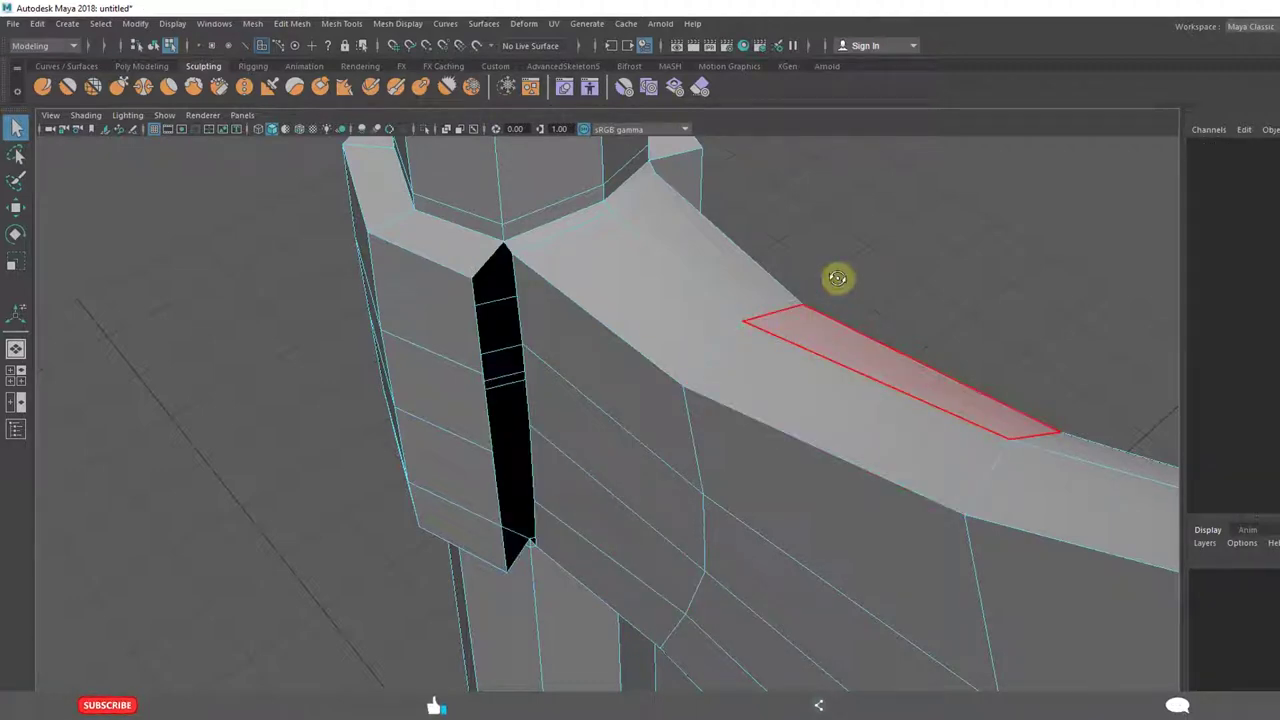
Select and delete the matching narrow side faces between the collar and the blade on the opposite side
left_click_drag(820, 283, 688, 297, "alt")
middle_click_drag(734, 339, 871, 414, "alt")
scroll(823, 534, "up", 3)
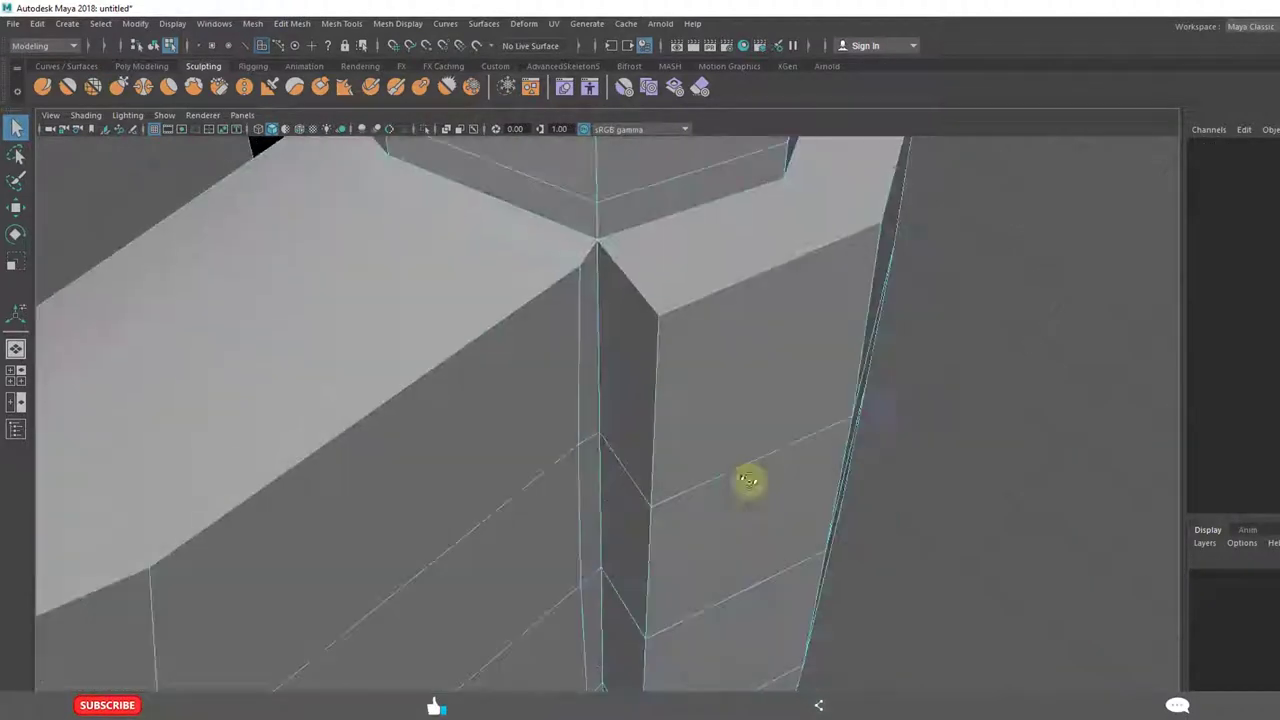
left_click(586, 335)
left_click(625, 343, "shift")
left_click(614, 514, "shift")
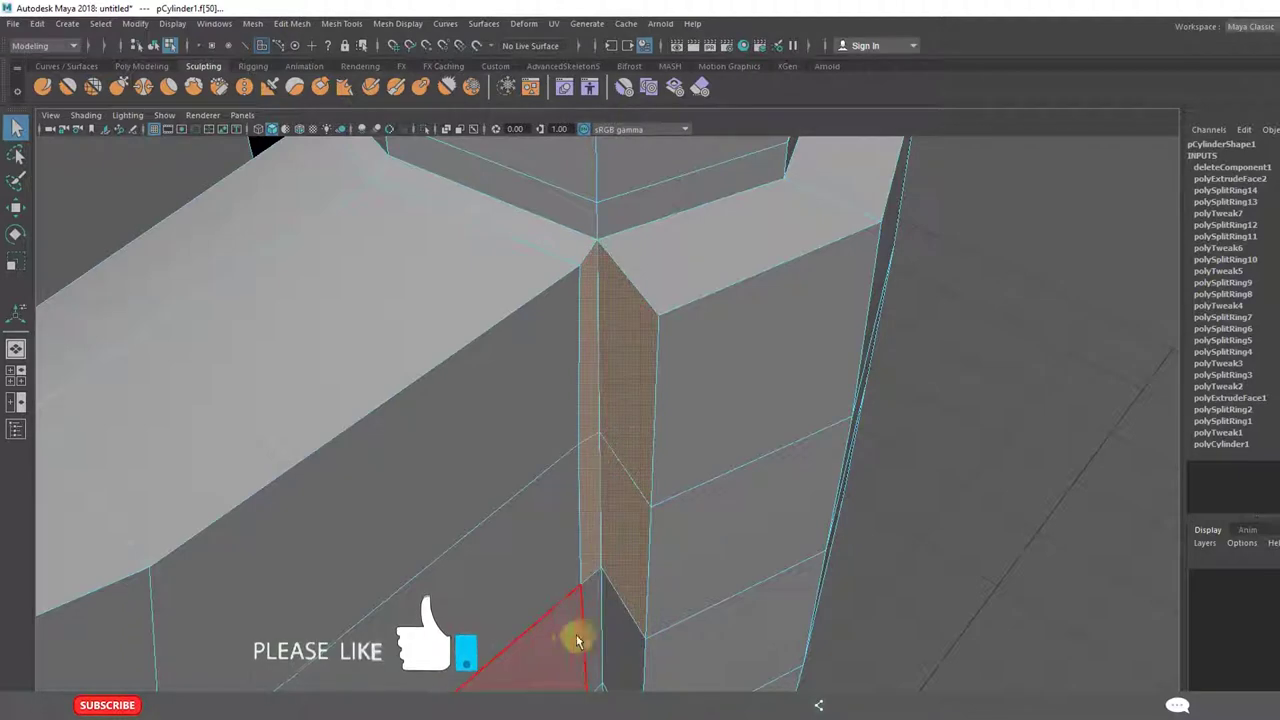
left_click(589, 636, "shift")
left_click(623, 649, "shift")
scroll(809, 607, "down", 4)
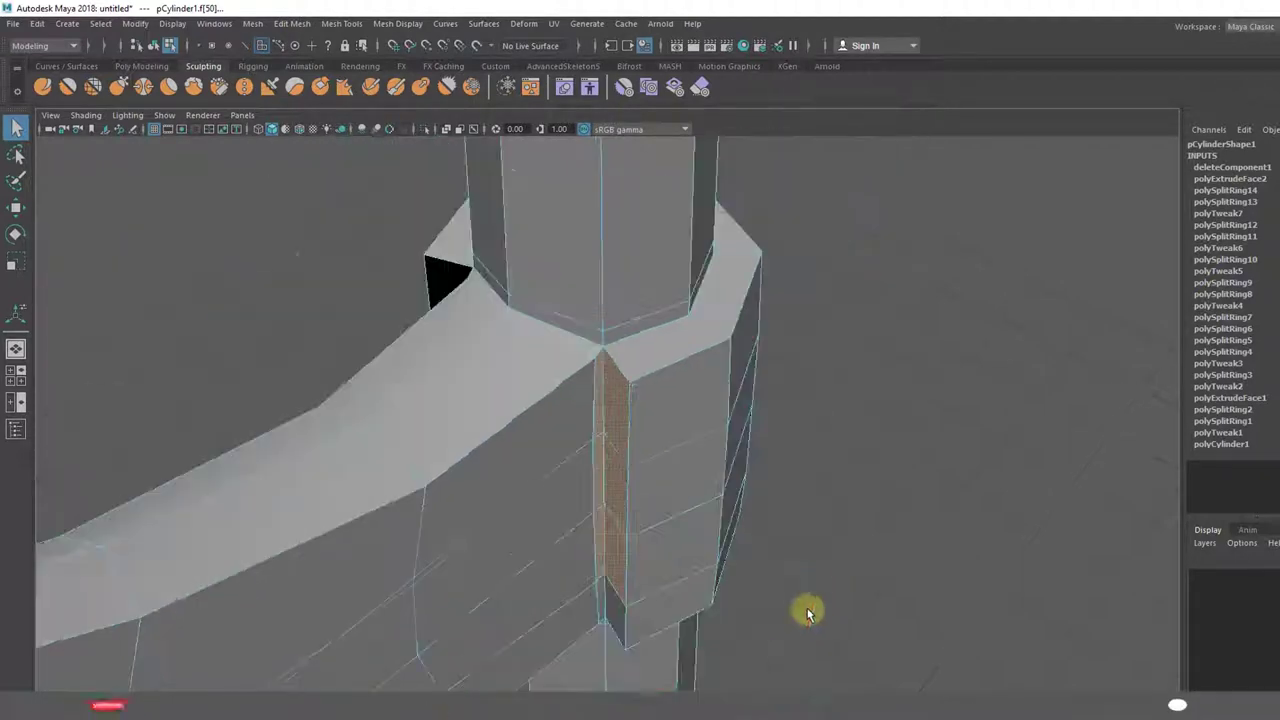
middle_click_drag(808, 606, 789, 392, "alt")
scroll(789, 392, "up", 2)
left_click(574, 378, "shift")
left_click(595, 402, "shift")
key("Delete")
Merge the collar's upper corner vertex and the blade vertex across the first gap to their center
left_click_drag(797, 517, 523, 397, "alt")
right_click_drag(427, 307, 378, 340)
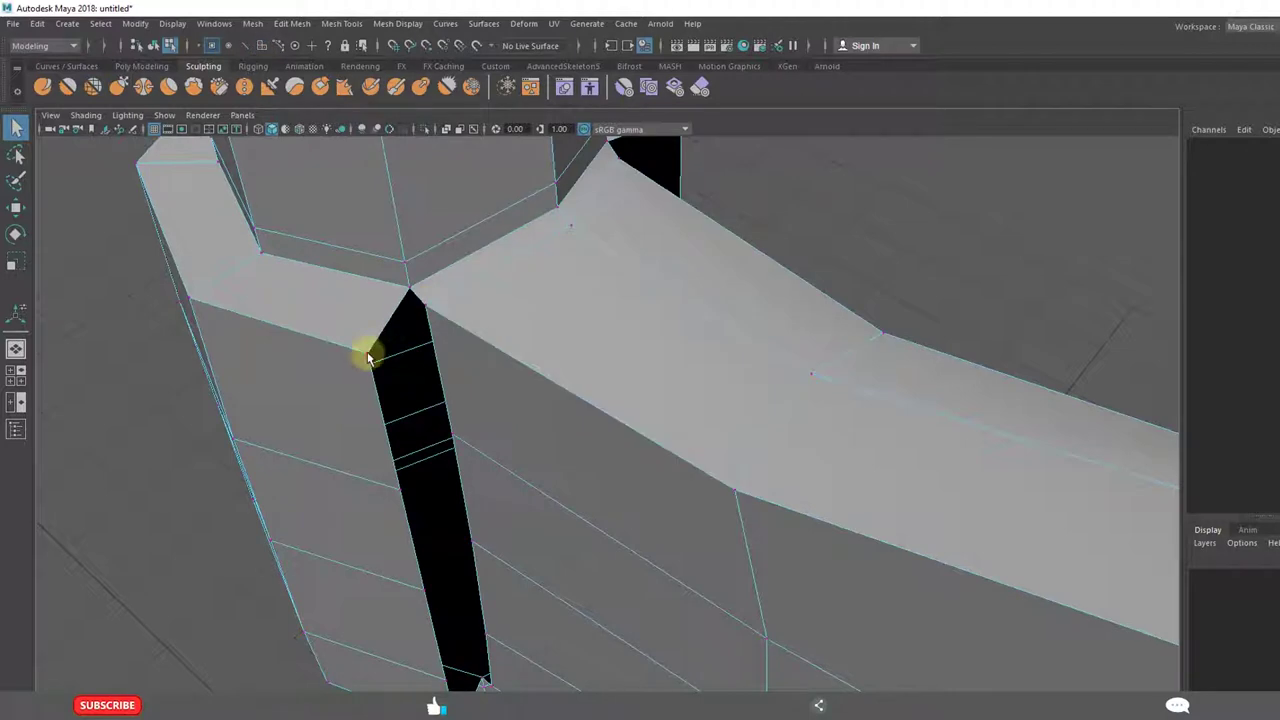
left_click(367, 357)
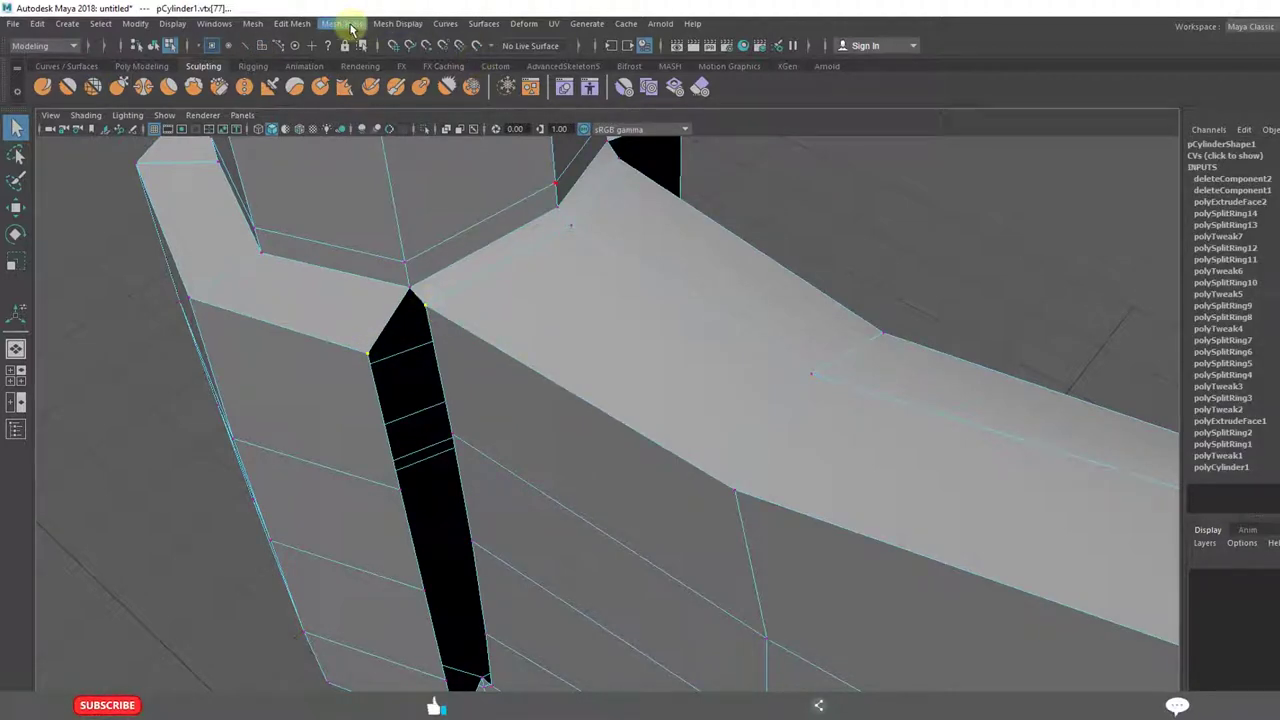
left_click(294, 23)
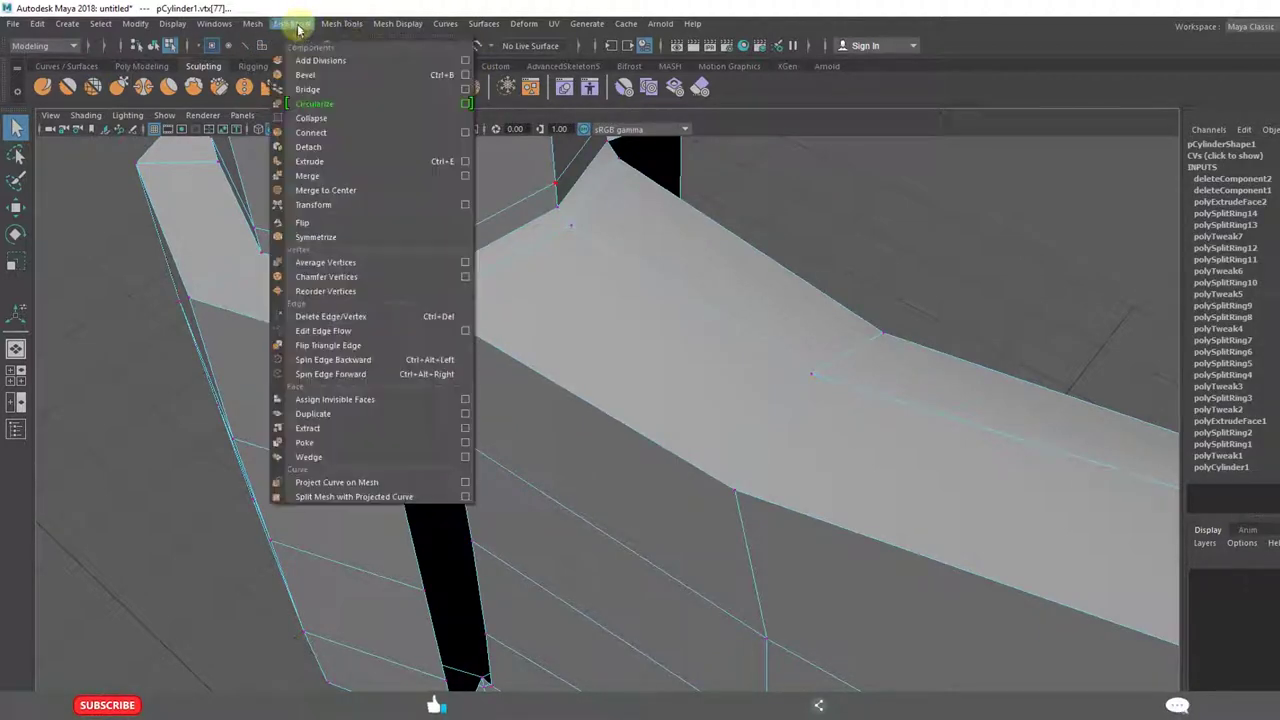
left_click(343, 190)
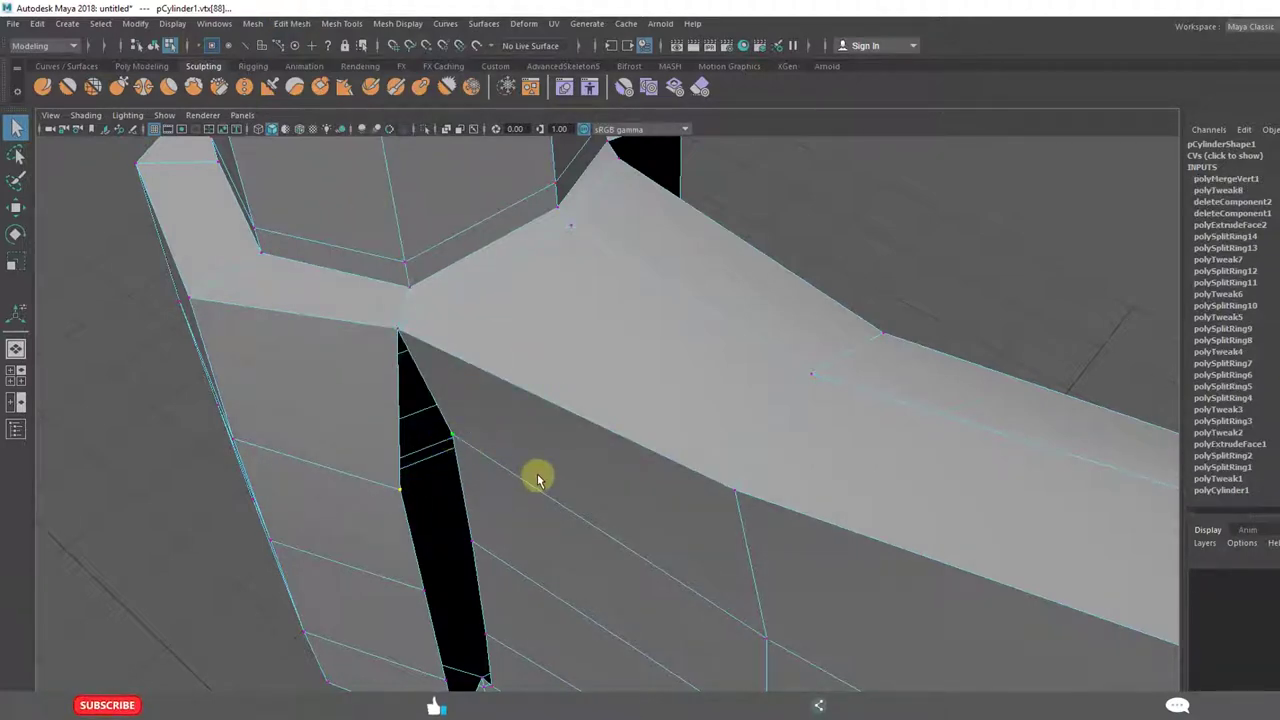
Merge the remaining collar and blade vertex pairs down the first gap to their centers until it is closed
key("g")
left_click(424, 591)
key("g")
scroll(531, 569, "down", 5)
left_click_drag(531, 569, 540, 543, "alt")
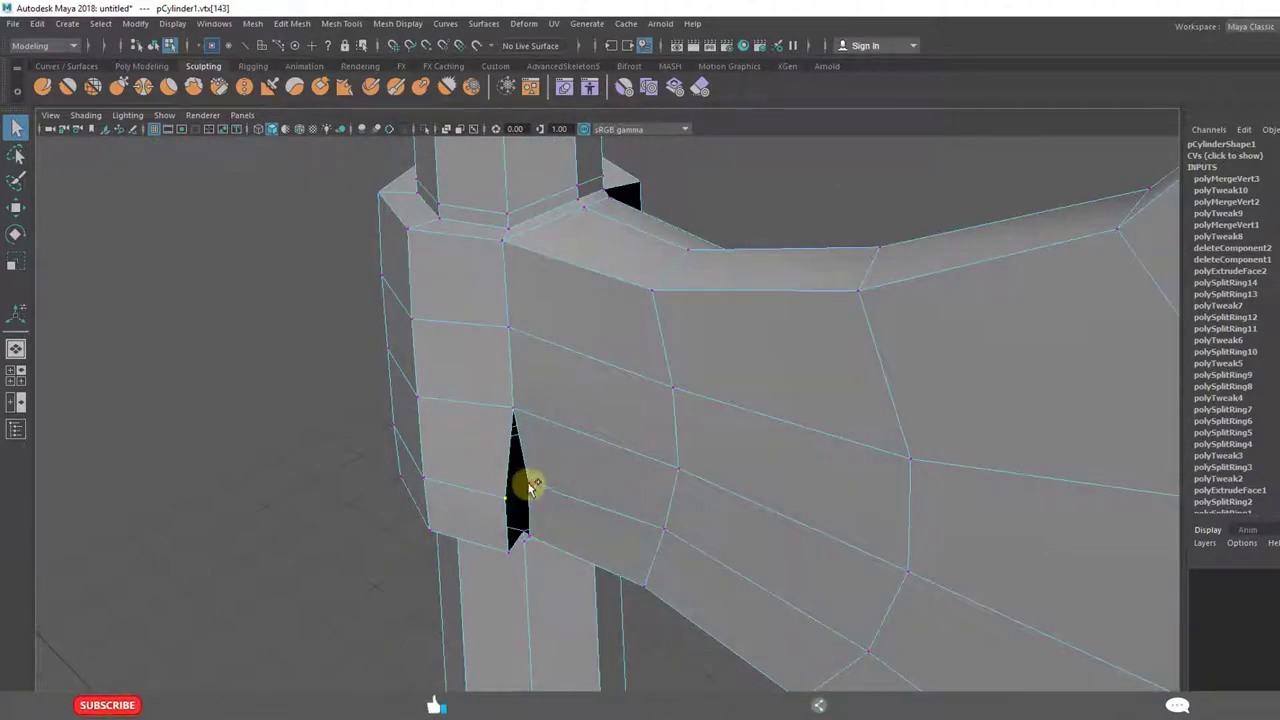
key("g")
left_click_drag(538, 567, 489, 485, "alt")
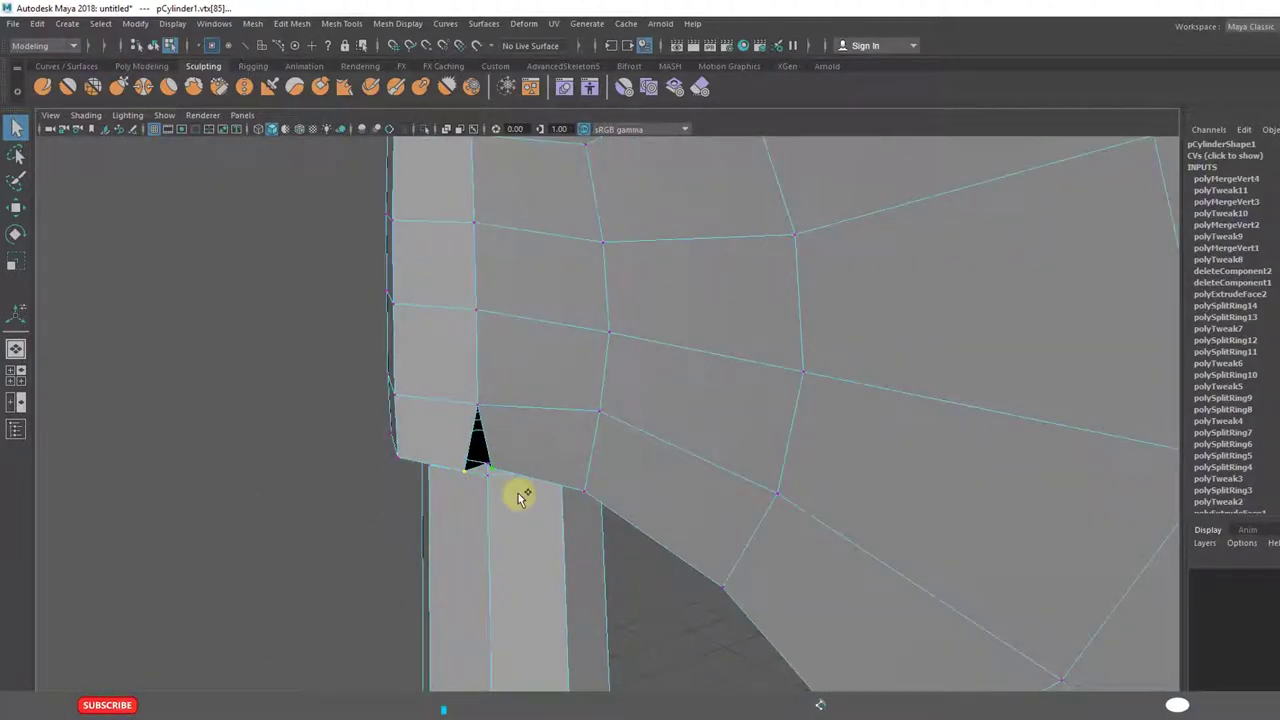
key("g")
On the opposite side, merge the uppermost collar and blade vertices across the gap to their center
left_click_drag(586, 563, 637, 619, "alt")
right_click_drag(637, 619, 609, 519, "alt")
left_click_drag(614, 505, 660, 486, "alt")
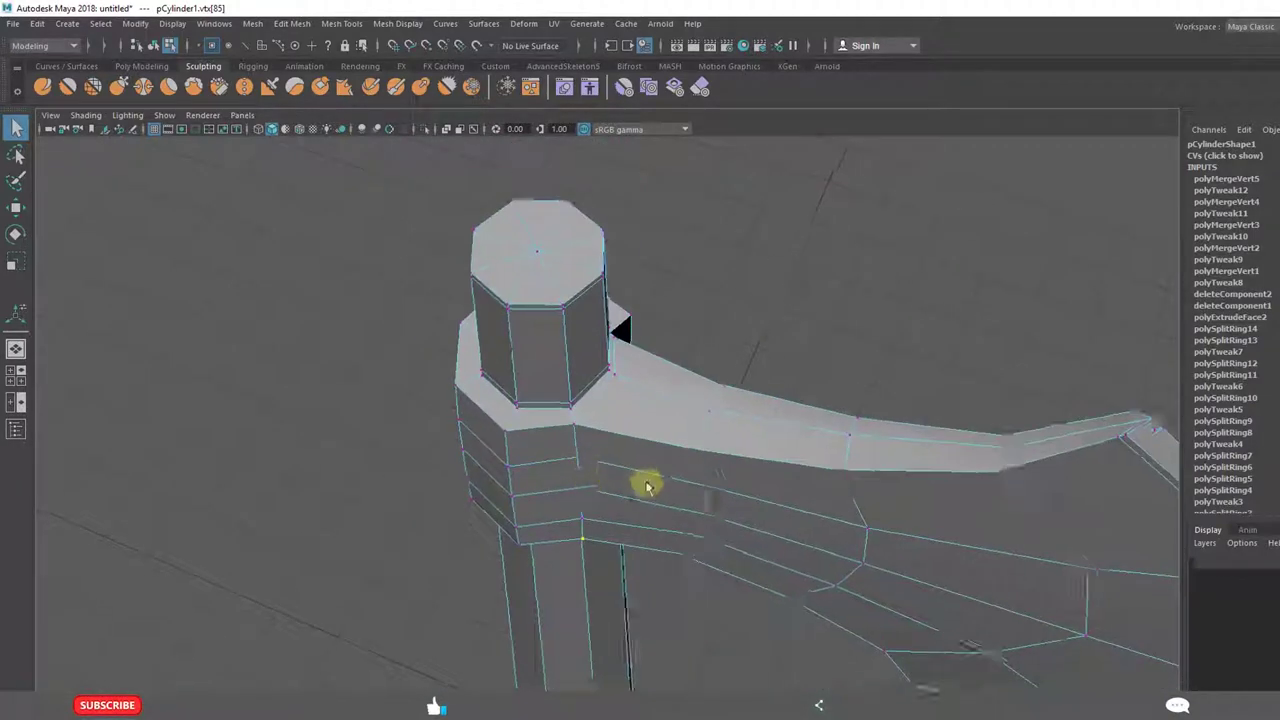
right_click_drag(660, 486, 804, 493, "alt")
left_click_drag(804, 493, 548, 315, "alt")
left_click(590, 331, "shift")
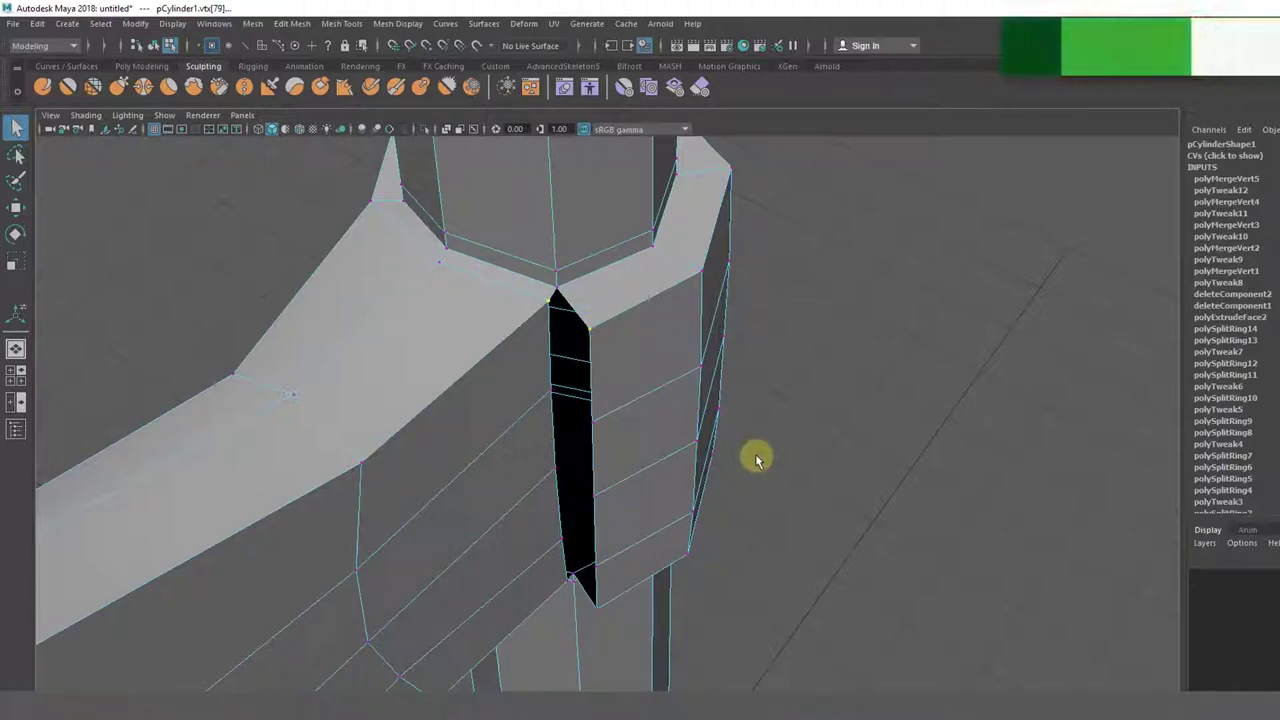
key("g")
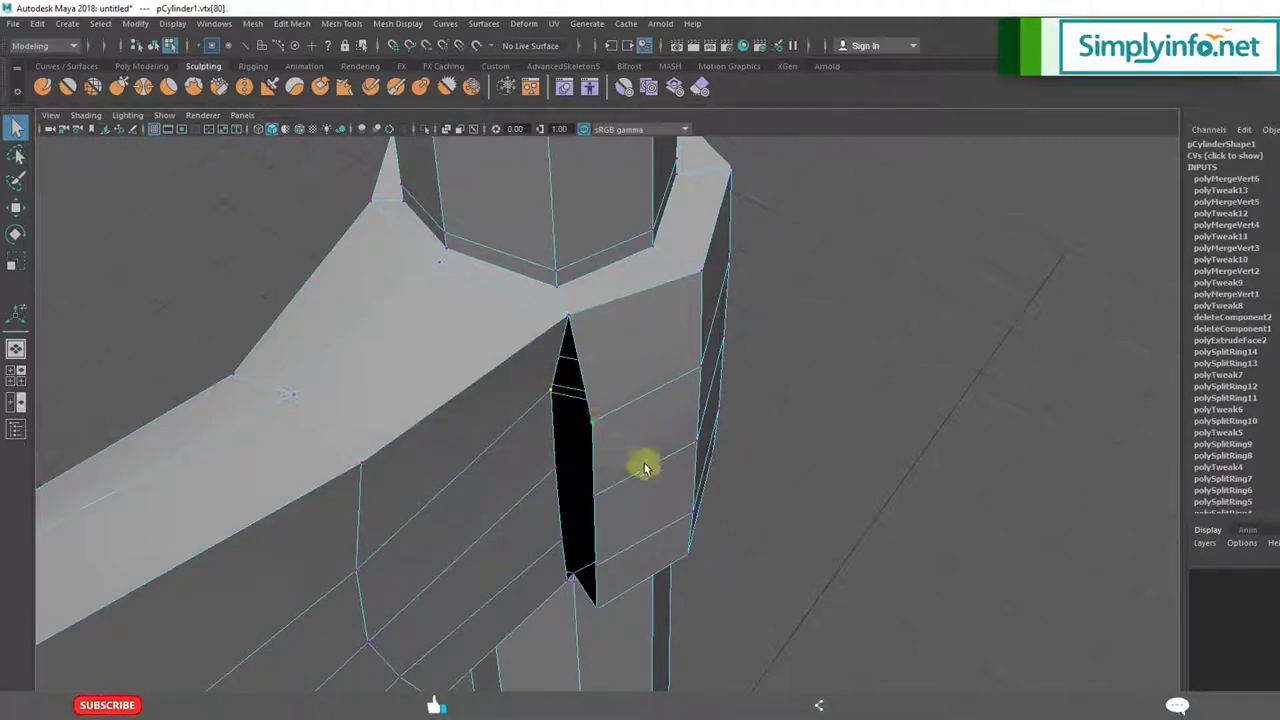
Merge the remaining vertex pairs down the opposite gap to their centers, closing the collar onto the blade
key("g")
left_click(554, 469)
left_click(594, 496, "shift")
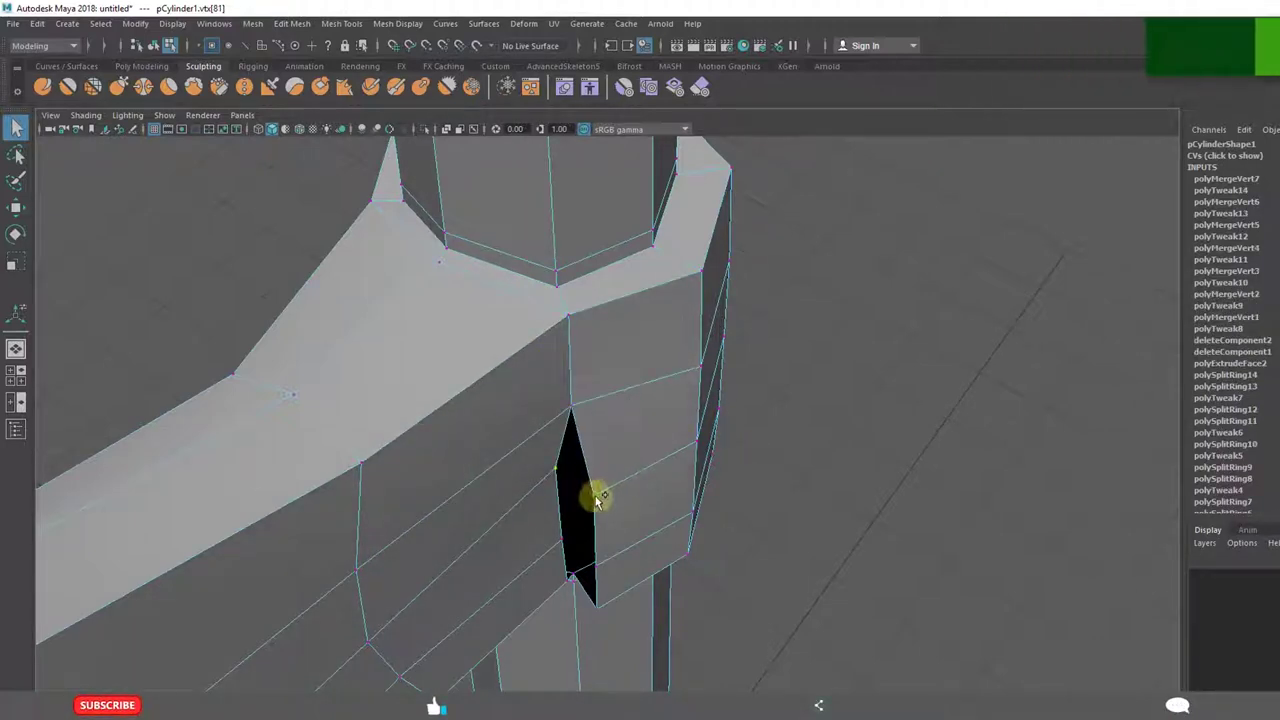
key("g")
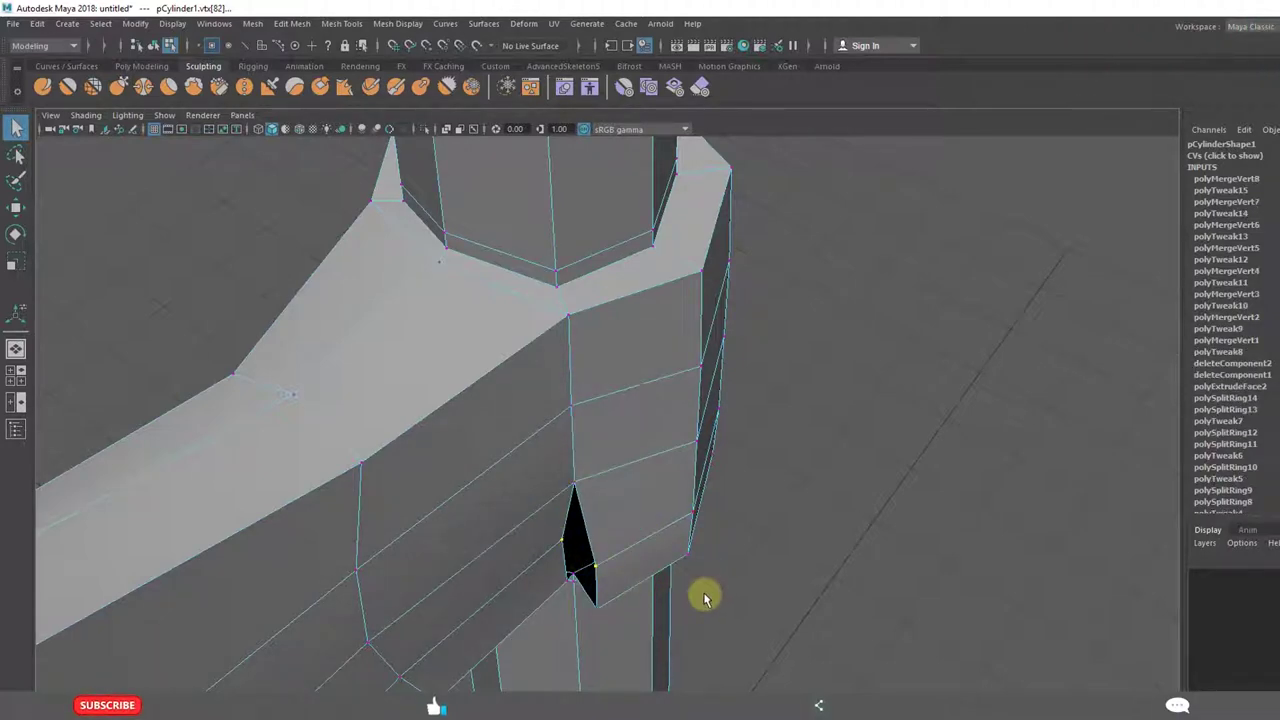
key("g")
left_click_drag(651, 603, 661, 537, "alt")
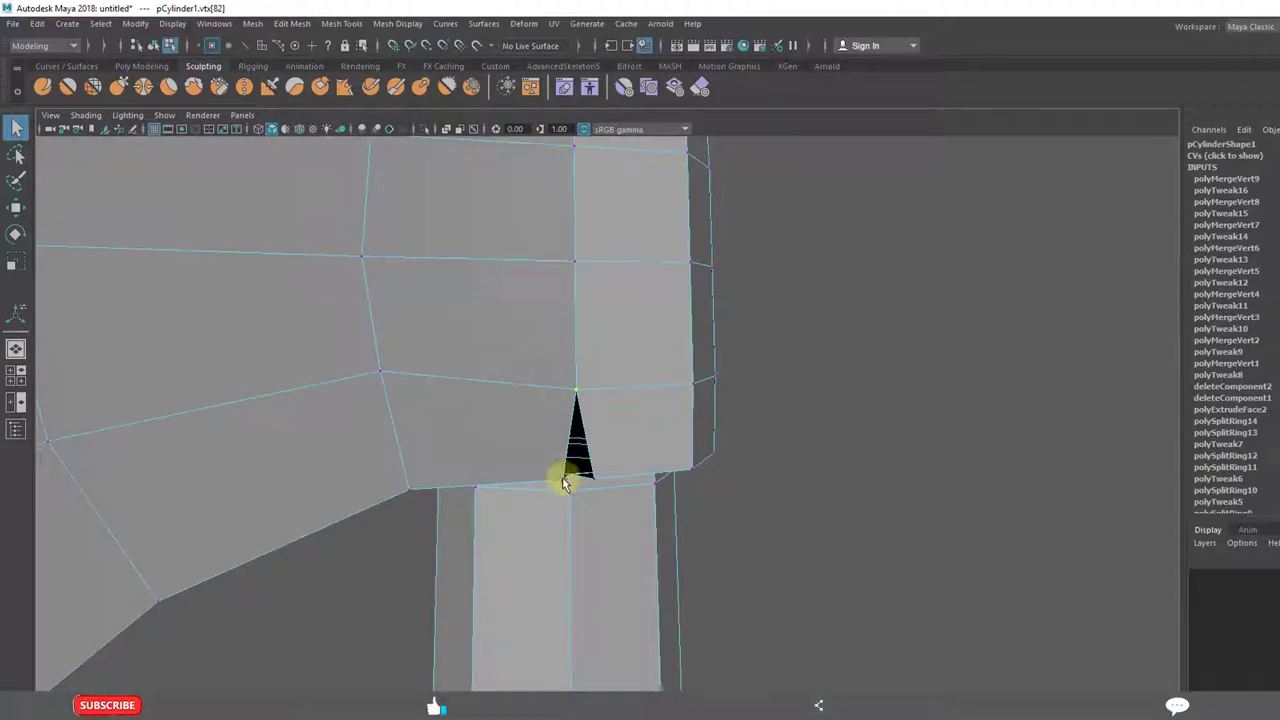
key("g")
Inspect the joined collar and blade in smooth display, then restore normal display
left_click_drag(714, 557, 629, 516, "alt")
scroll(574, 503, "down", 5)
scroll(531, 485, "down", 5)
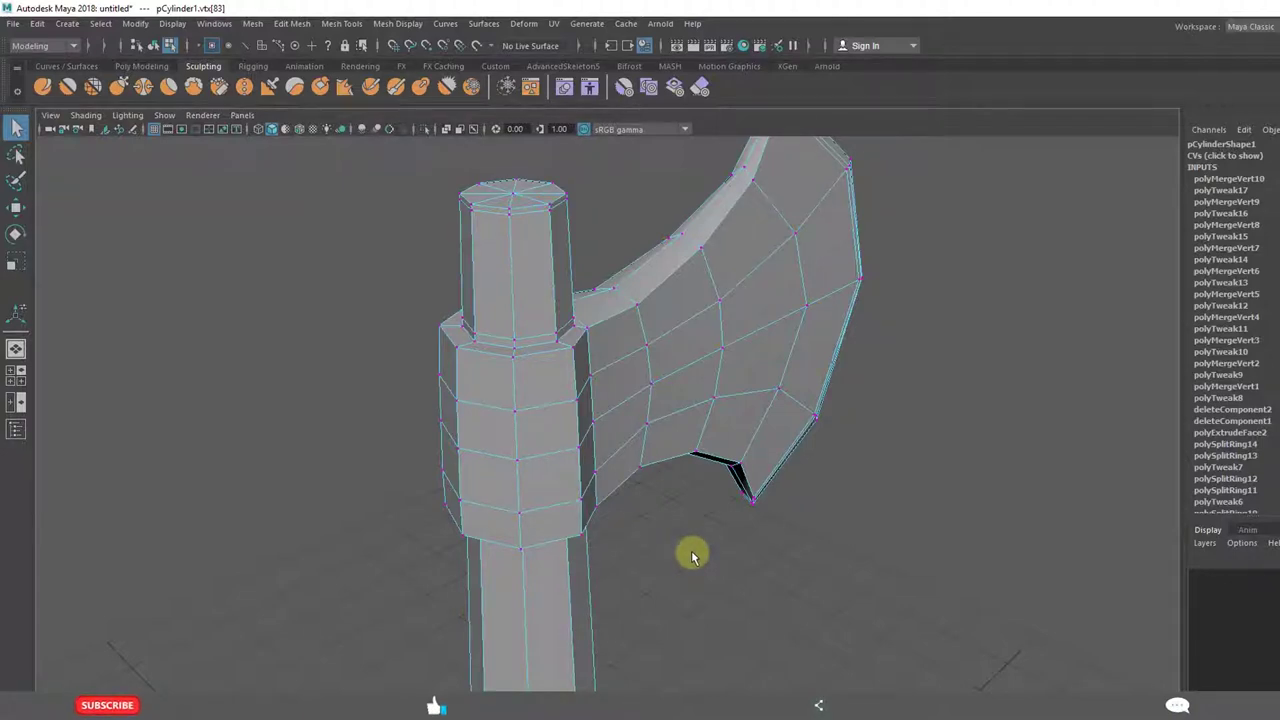
key("3")
mouse_move(630, 421)
left_mouse_down("alt")
mouse_move(497, 460)
mouse_move(509, 424)
mouse_move(600, 403)
mouse_move(613, 430)
left_mouse_up("alt")
key("1")
left_click_drag(536, 378, 549, 429, "alt")
scroll(520, 434, "up", 4)
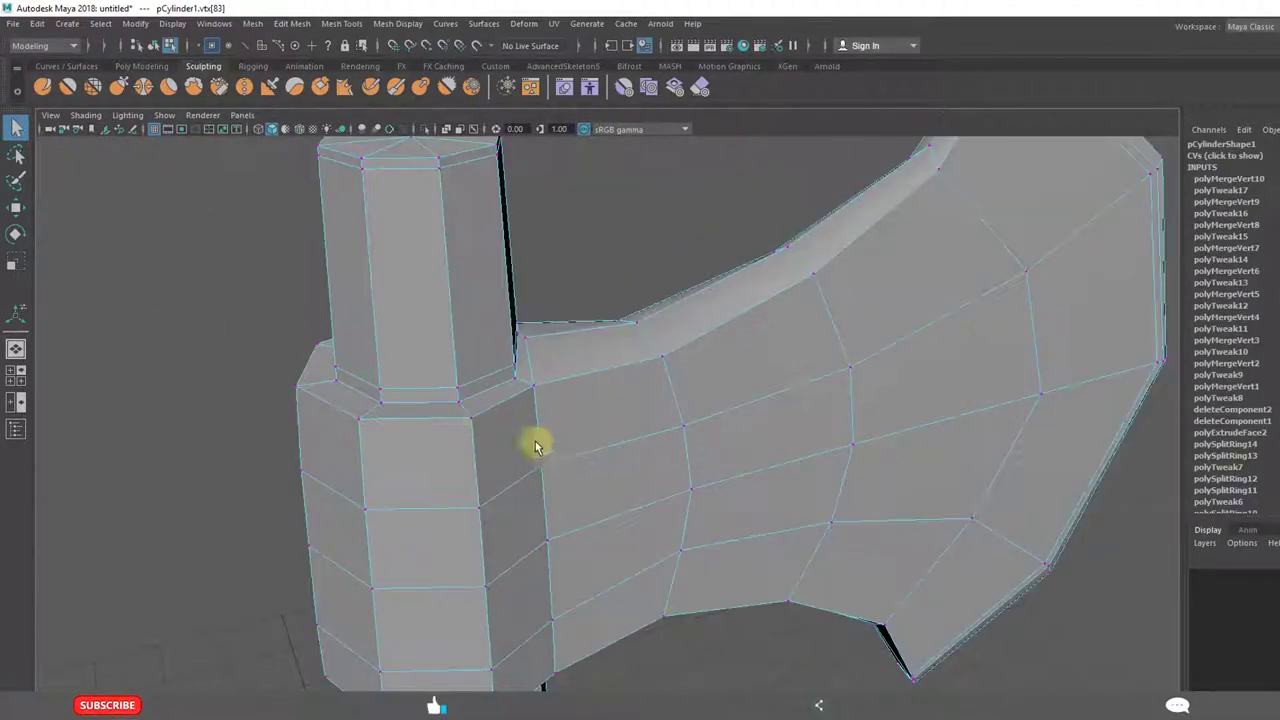
In object mode, insert an edge loop just below the upper edge of the collar and blade
right_click_drag(604, 383, 686, 326)
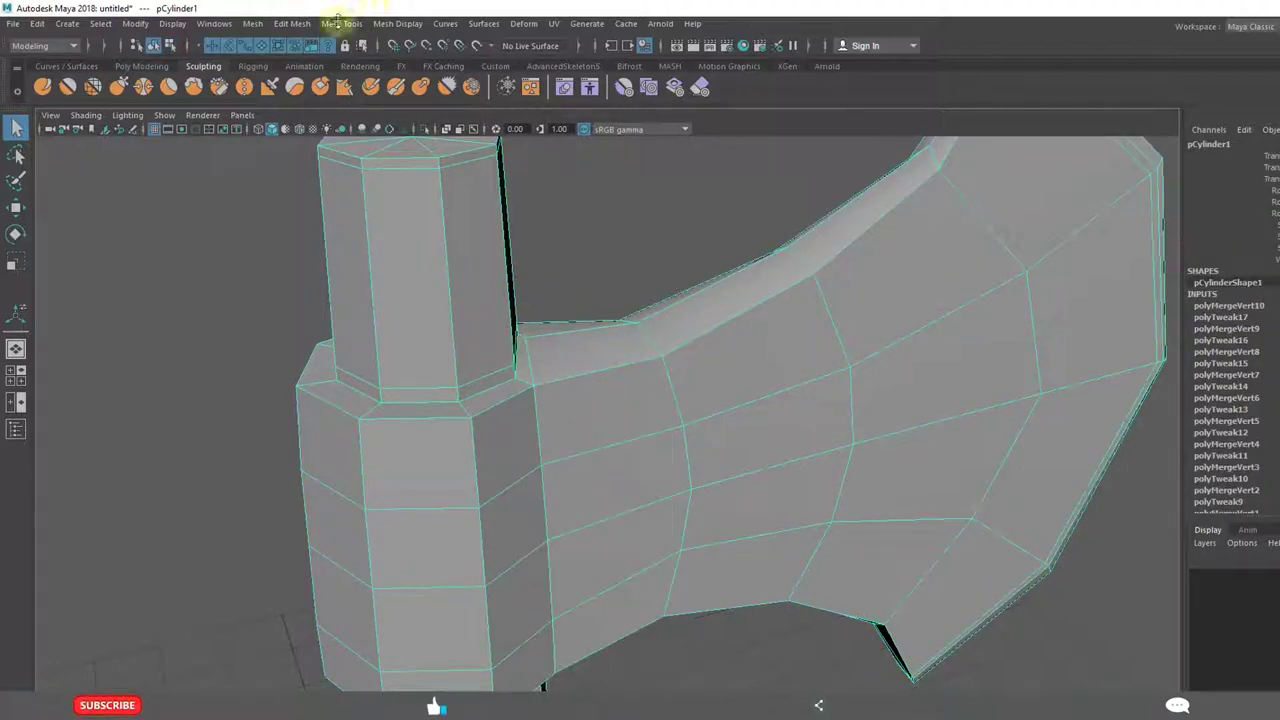
left_click(295, 23)
mouse_move(341, 23)
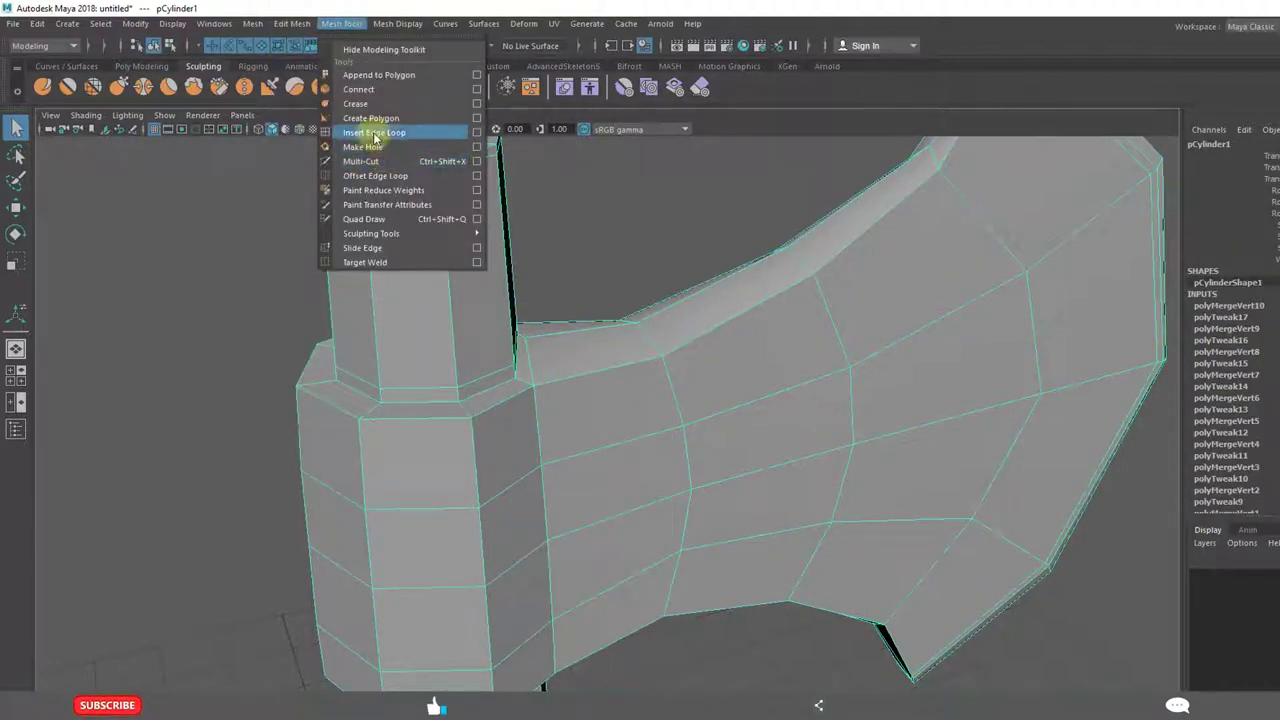
left_click(371, 129)
left_click_drag(477, 445, 491, 429)
left_click_drag(614, 543, 395, 454, "alt")
scroll(462, 405, "up", 3)
scroll(571, 460, "down", 3)
scroll(440, 463, "down", 3)
scroll(545, 418, "down", 3)
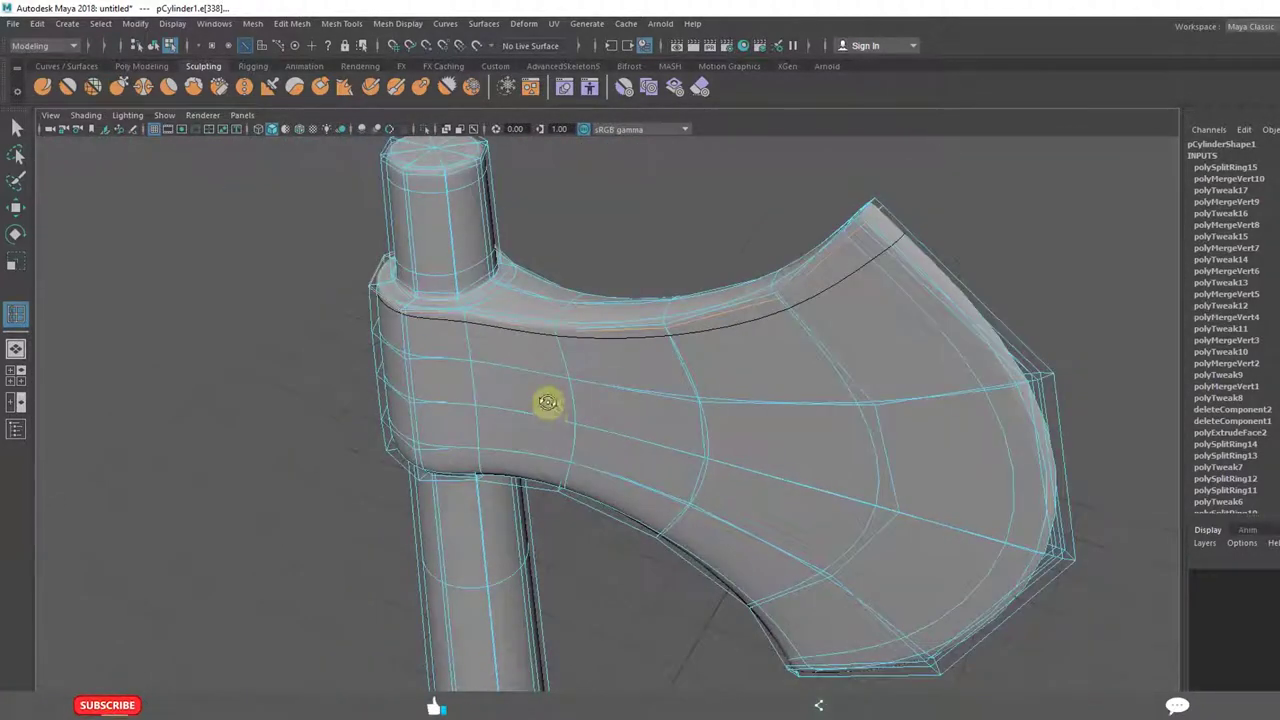
Insert an edge loop just above the lower edge of the collar and blade
left_click_drag(548, 410, 571, 340, "alt")
scroll(575, 402, "up", 5)
left_click_drag(573, 402, 478, 380, "alt")
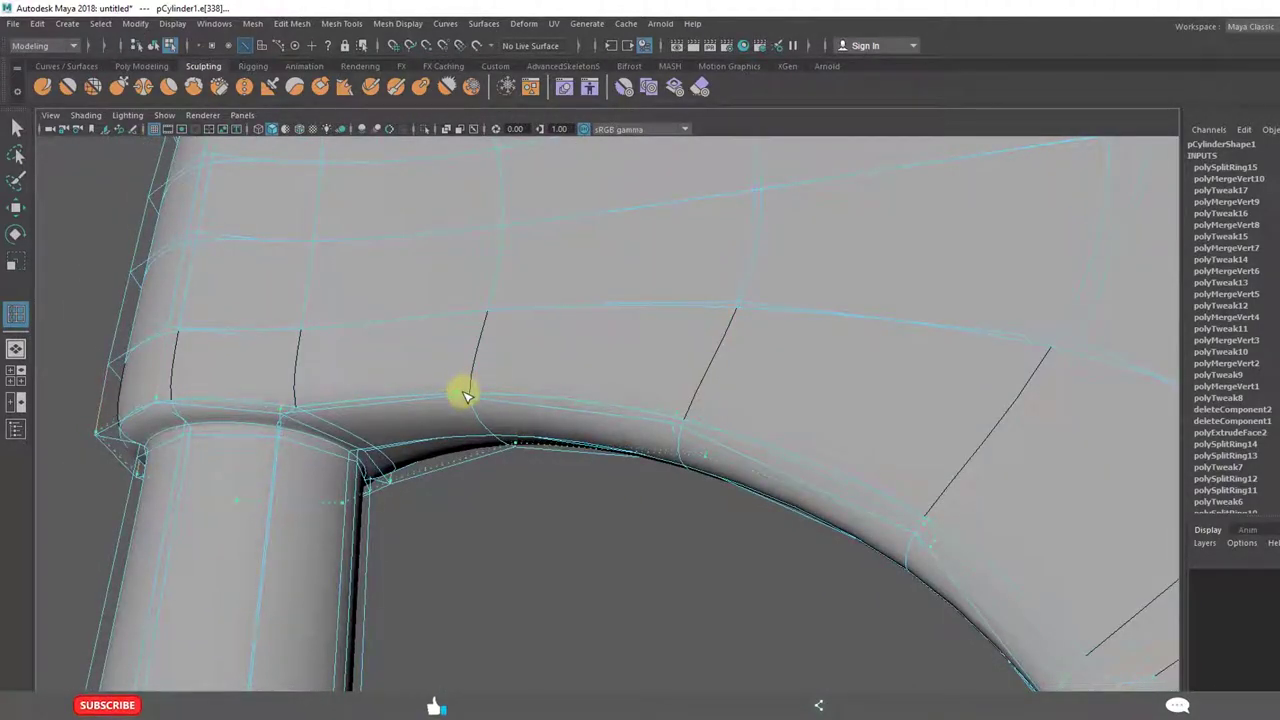
left_click(465, 395)
Examine the axe head from several angles in smooth display, then in normal display
scroll(591, 526, "down", 3)
left_click_drag(591, 526, 503, 437, "alt")
middle_click_drag(503, 437, 569, 531, "alt")
left_click_drag(569, 531, 691, 471, "alt")
middle_click_drag(691, 471, 575, 478, "alt")
scroll(575, 478, "up", 4)
left_click_drag(573, 477, 437, 420, "alt")
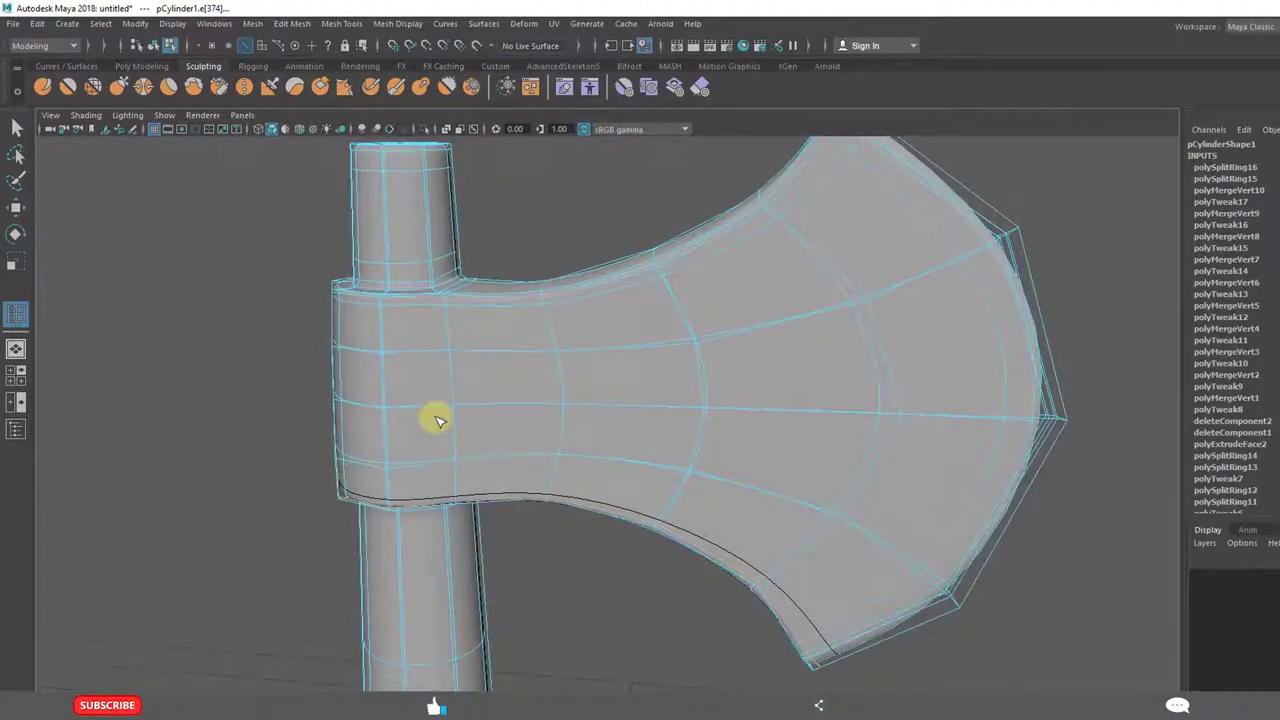
key("1")
key("w")
scroll(760, 431, "down", 4)
middle_click_drag(940, 362, 674, 454, "alt")
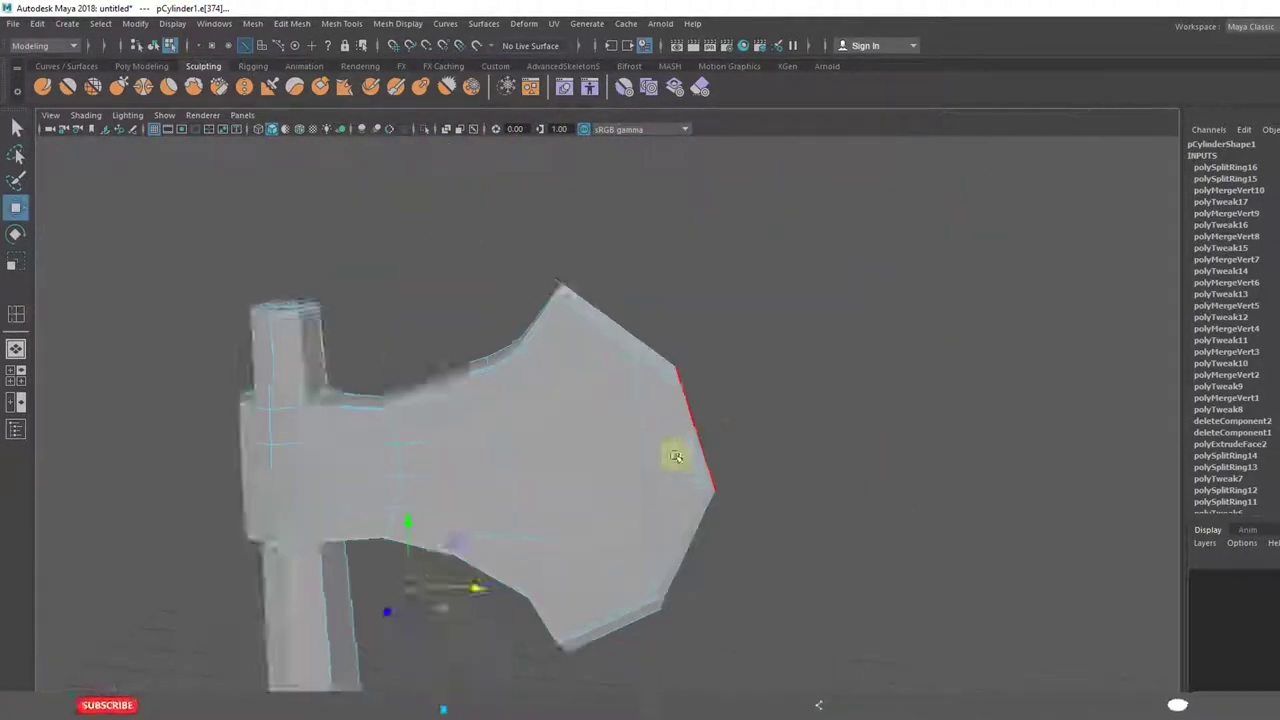
left_click_drag(674, 454, 646, 471, "alt")
scroll(688, 413, "down", 4)
mouse_move(688, 413)
left_mouse_down("alt")
mouse_move(443, 400)
mouse_move(486, 340)
mouse_move(341, 427)
mouse_move(500, 429)
mouse_move(586, 343)
mouse_move(531, 466)
mouse_move(611, 470)
mouse_move(623, 466)
mouse_move(531, 451)
mouse_move(678, 421)
left_mouse_up("alt")
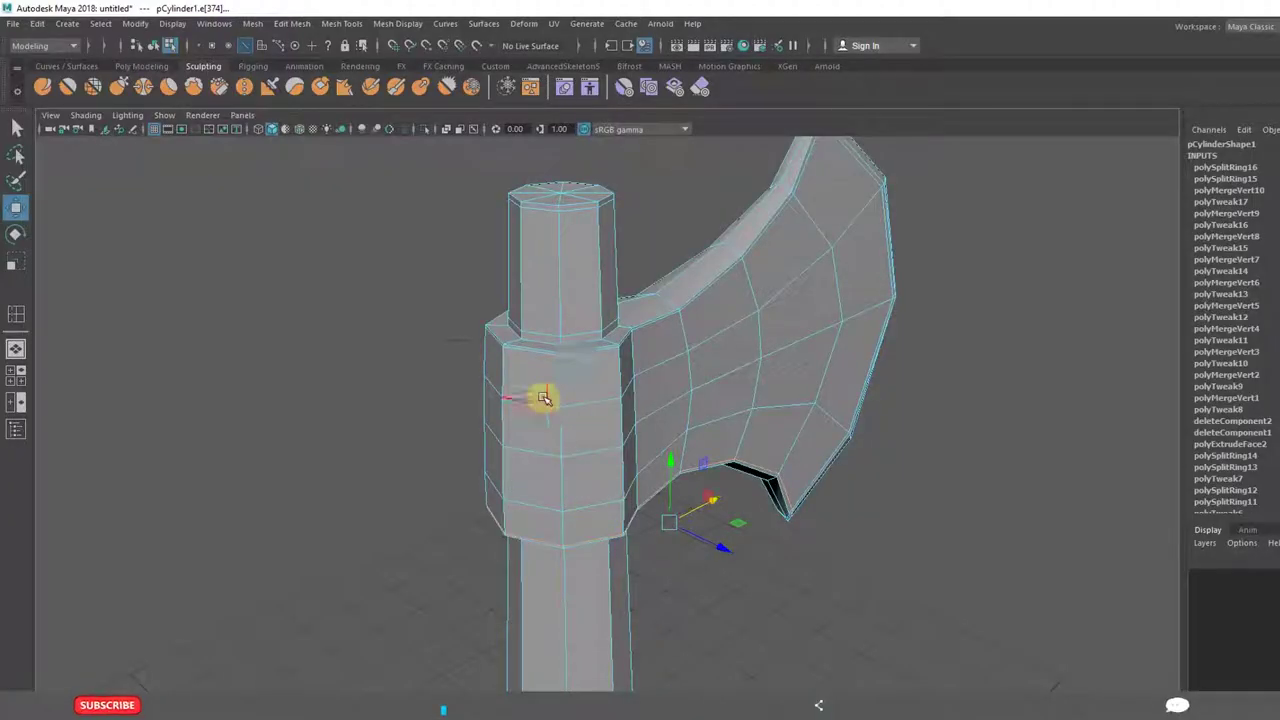
Select the two middle vertices flanking the centre of the collar's back and scale them apart sideways
right_click_drag(543, 360, 541, 392)
left_click_drag(700, 571, 740, 602, "alt")
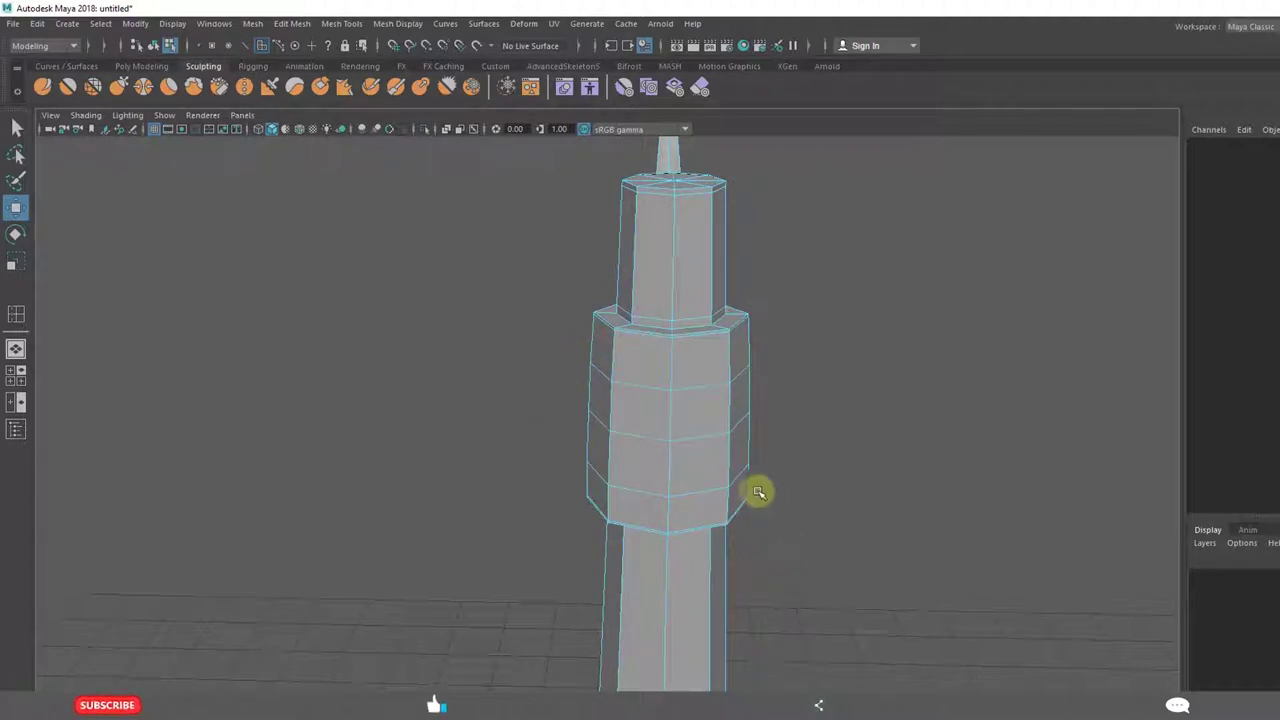
left_click_drag(755, 490, 654, 449, "alt")
right_click_drag(648, 357, 573, 358)
left_click(592, 435)
left_click(652, 437)
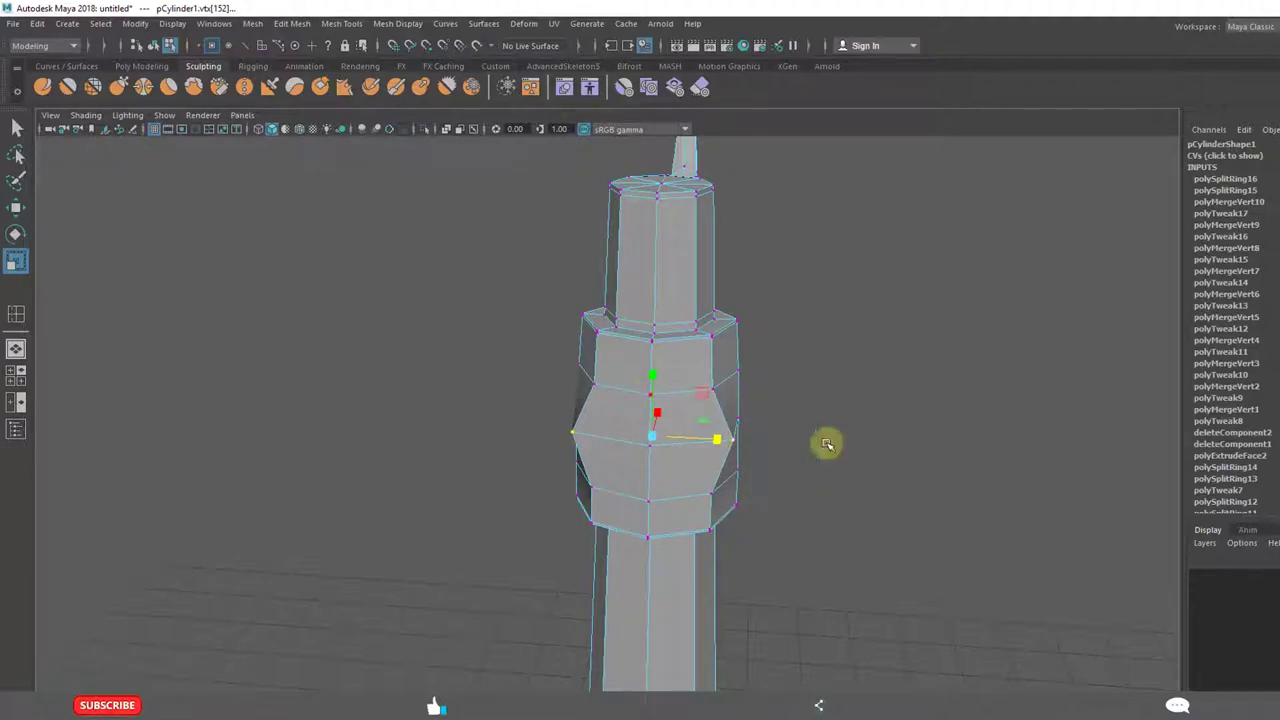
Scale the vertices directly above and below the centre of the collar's back apart vertically
left_click(653, 397)
left_click(649, 503, "shift")
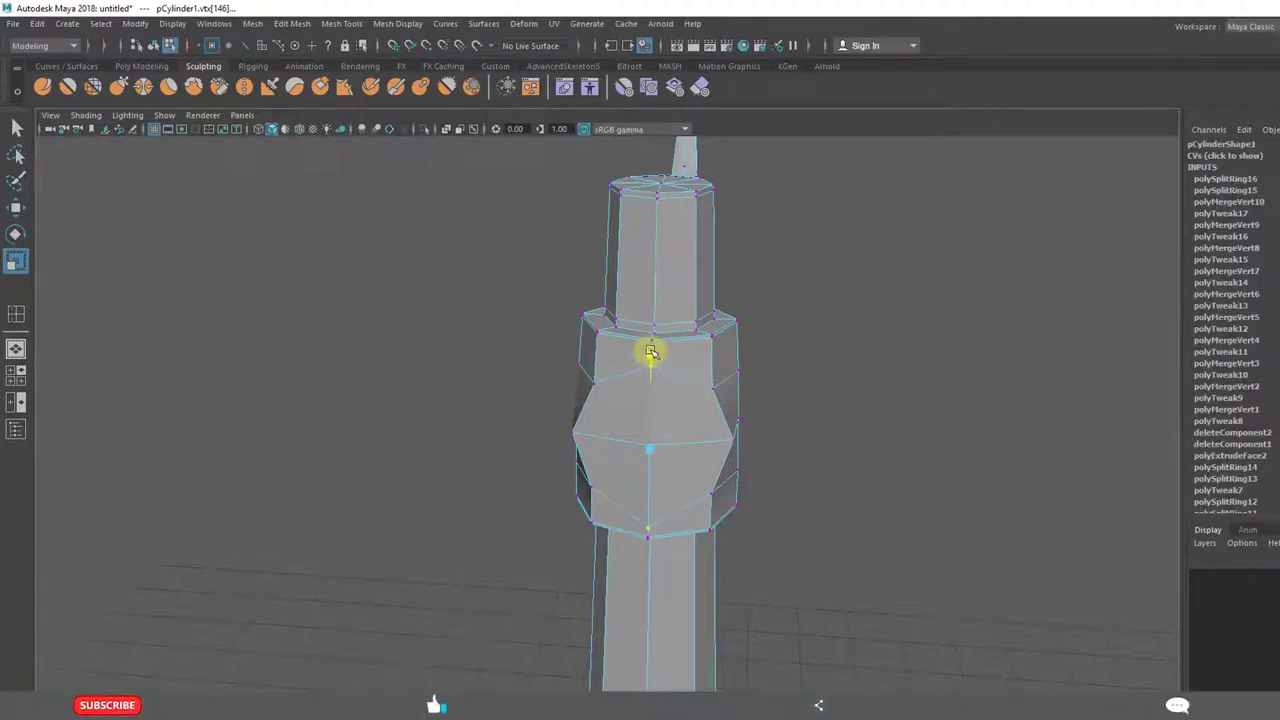
left_click(767, 517)
Select the faces in the middle of the collar's back, opposite the blade
left_click_drag(763, 594, 703, 380, "alt")
right_click_drag(700, 351, 700, 390)
left_click(661, 368)
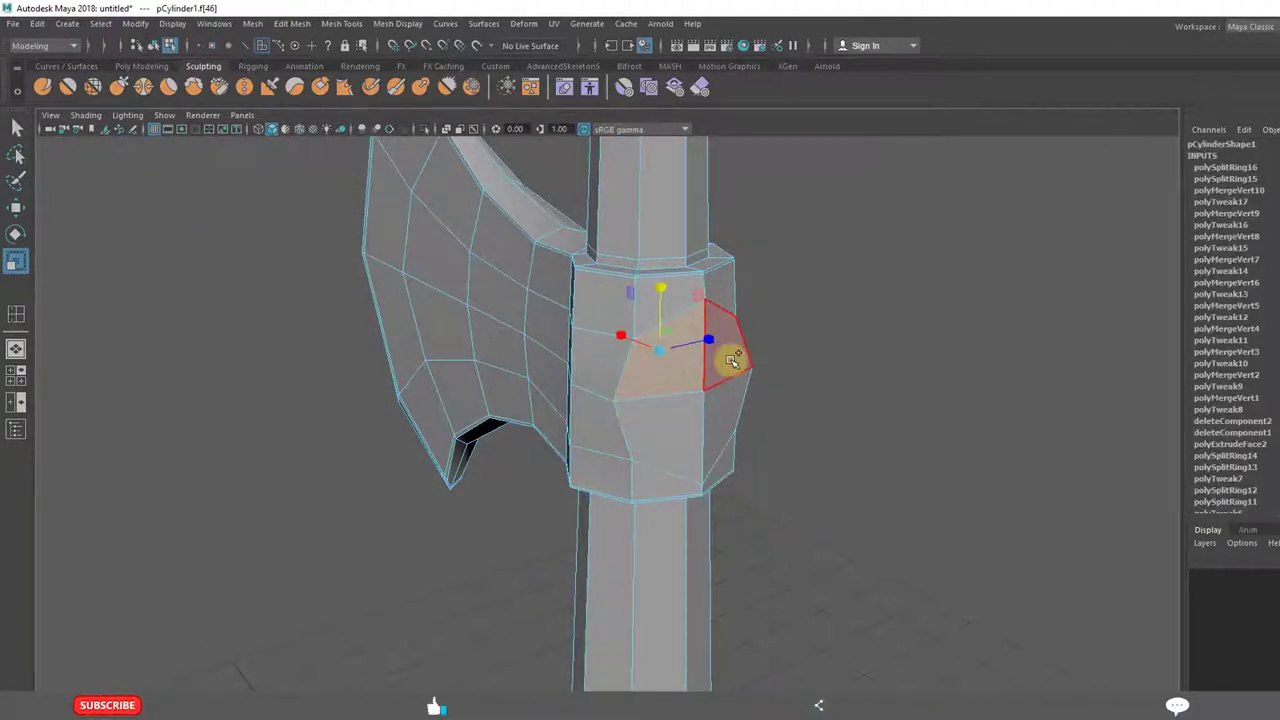
left_click(730, 360, "shift")
left_click(680, 430, "shift")
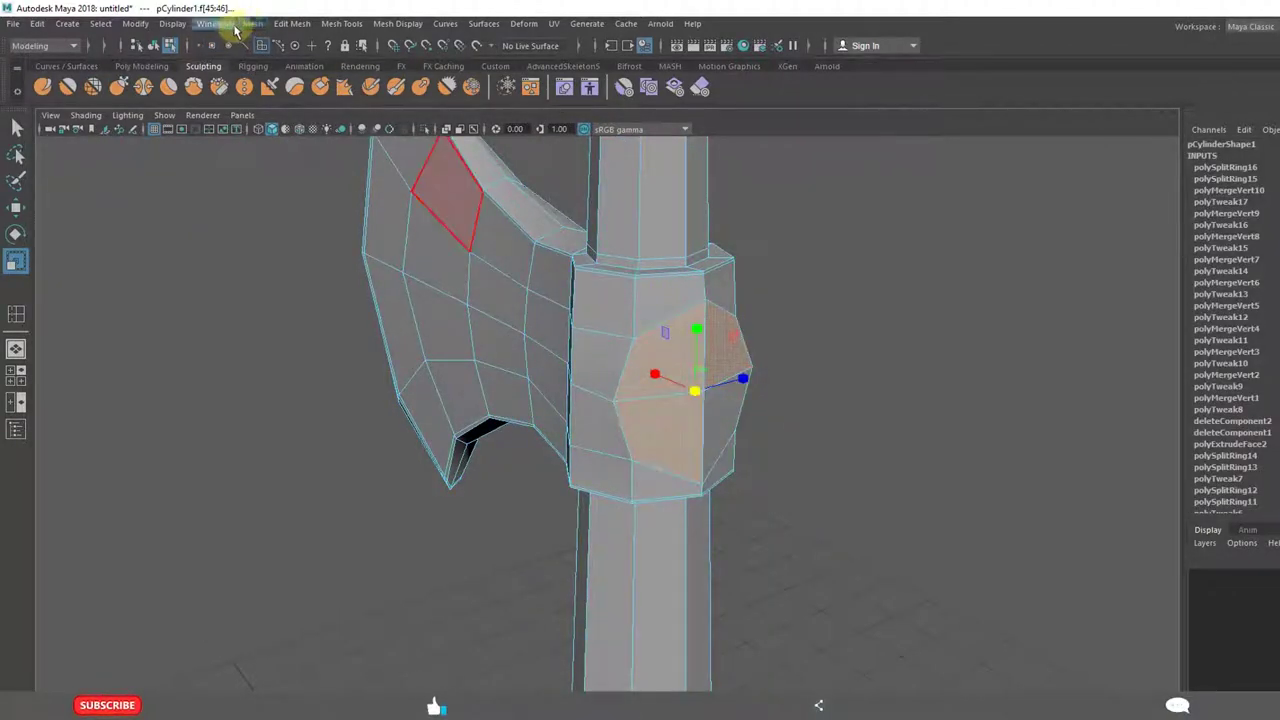
Try to extrude the selected faces outward from the collar's back, and undo the extrusions
left_click(292, 23)
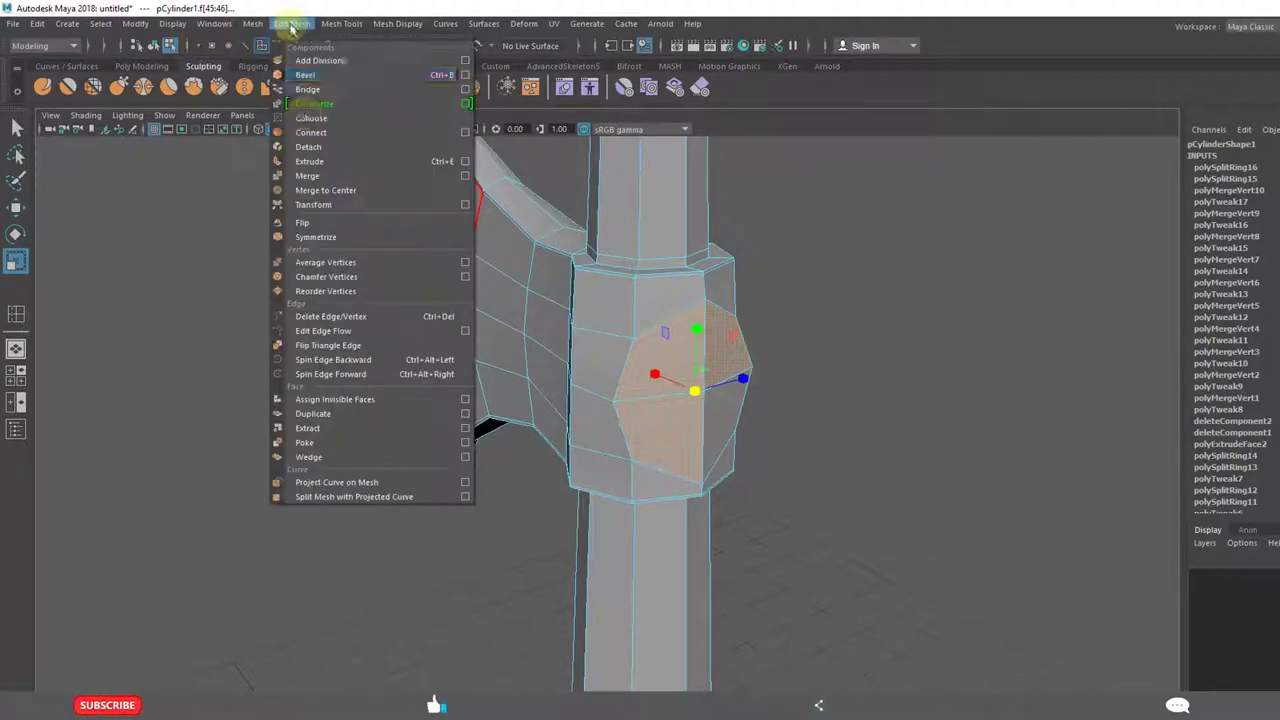
left_click(308, 162)
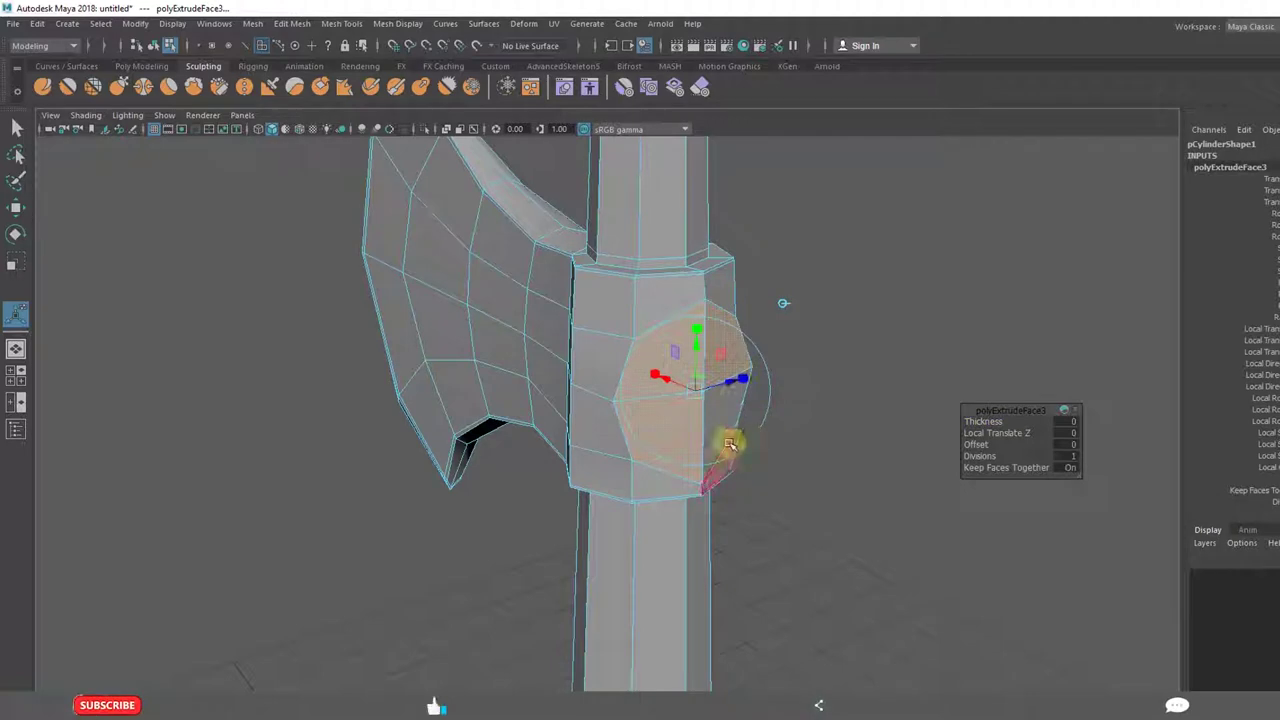
left_click_drag(730, 447, 671, 390, "alt")
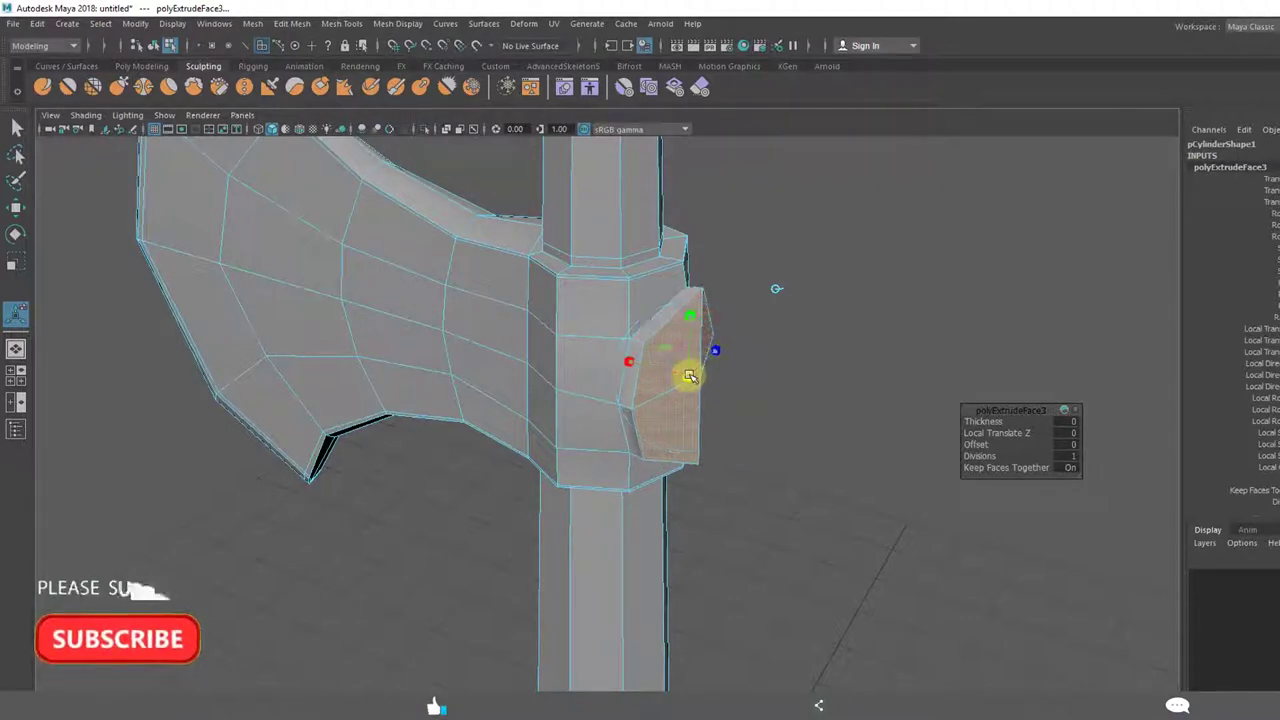
left_click_drag(749, 463, 803, 446, "alt")
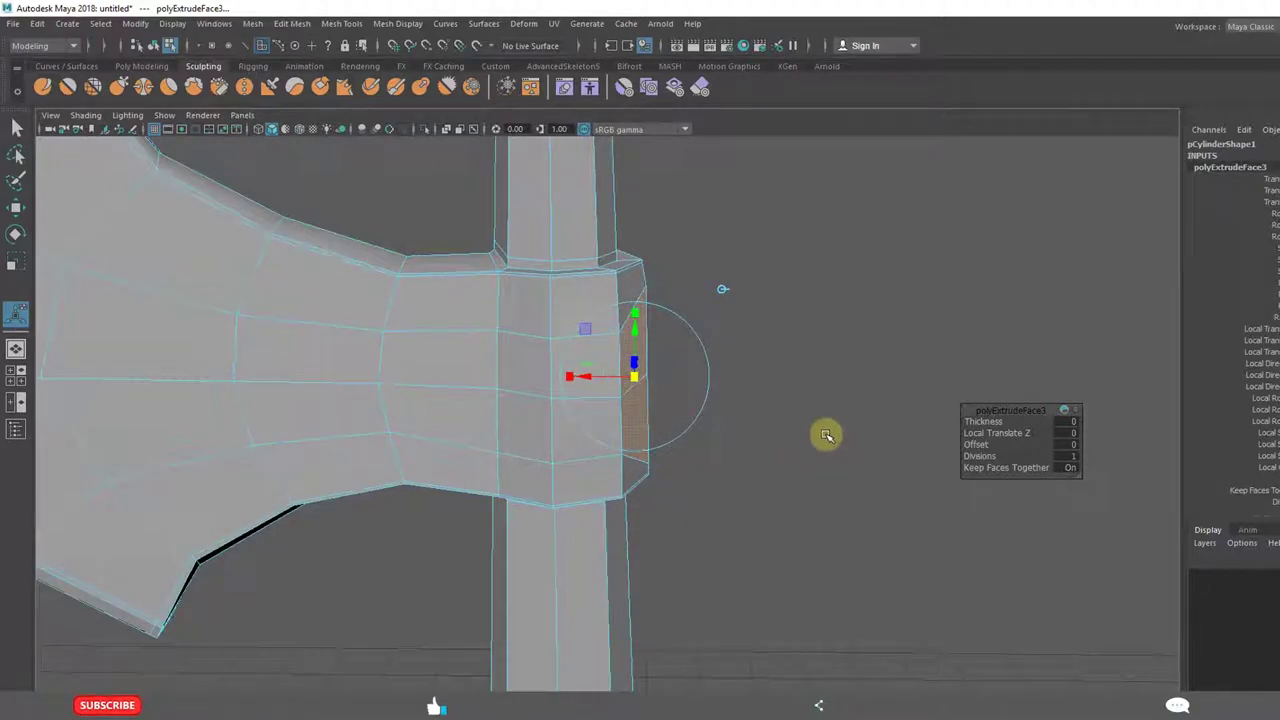
left_click_drag(759, 441, 716, 441, "alt")
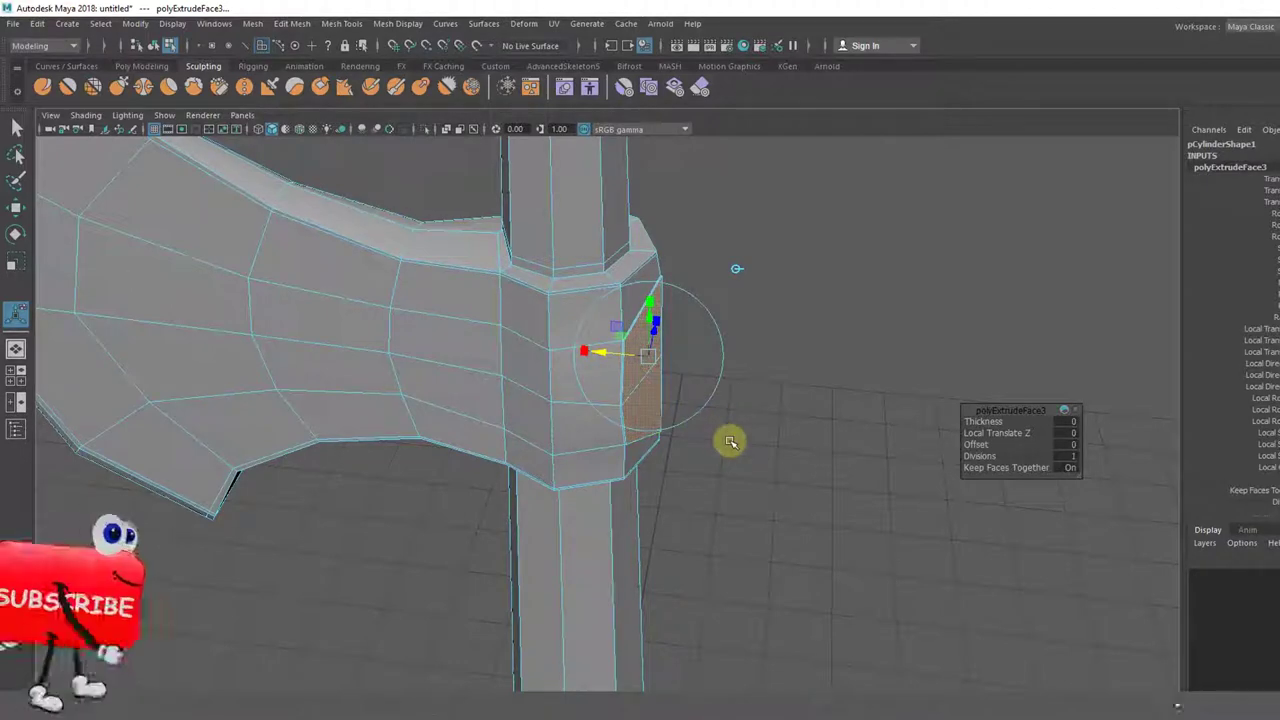
key("ctrl+e")
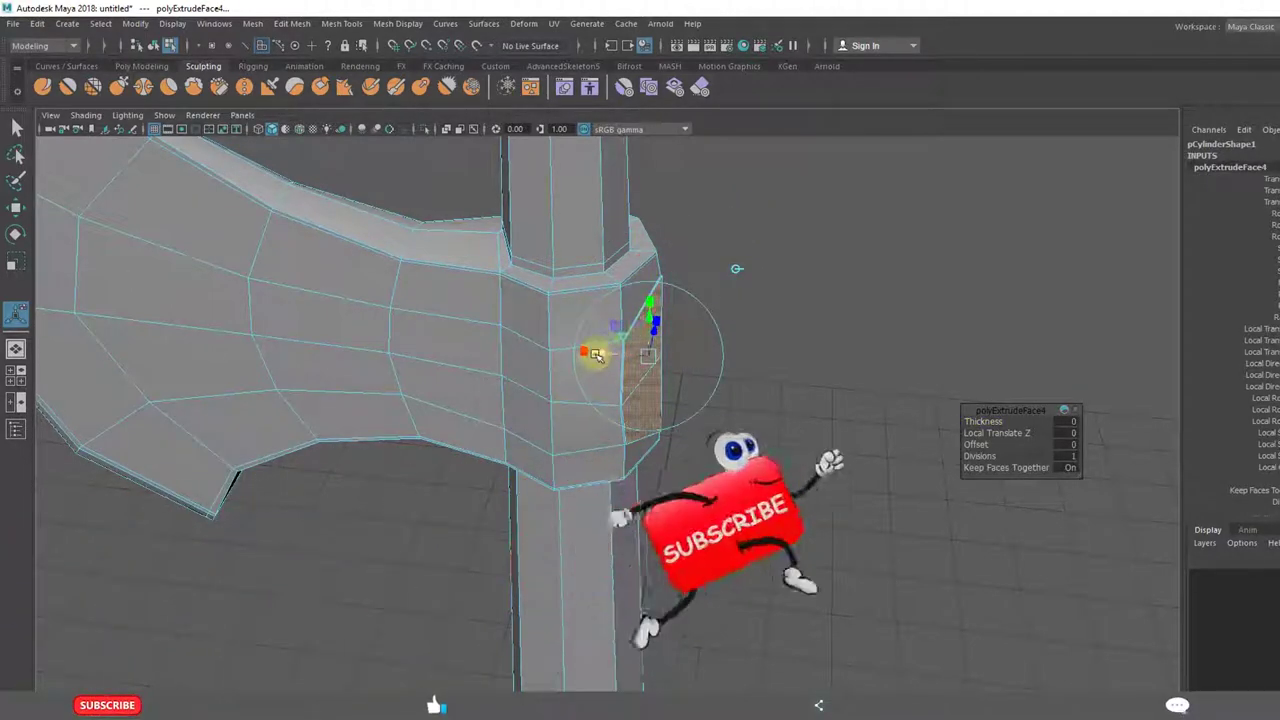
left_click_drag(600, 352, 749, 366)
left_click_drag(823, 514, 597, 467, "alt")
key("ctrl+z")
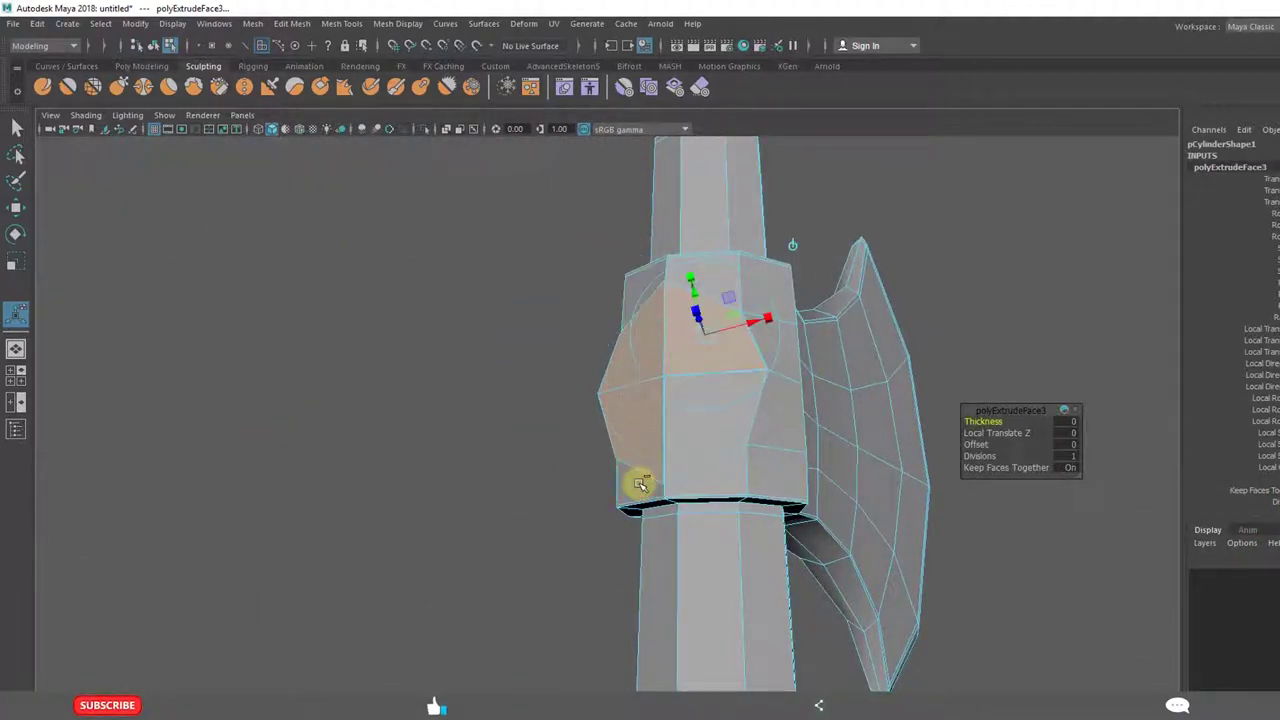
key("ctrl+z")
Add the missing lower face to the selection and extrude all four faces outward from the collar's back into a flared block
left_click(714, 420, "shift")
left_click_drag(563, 489, 663, 474, "alt")
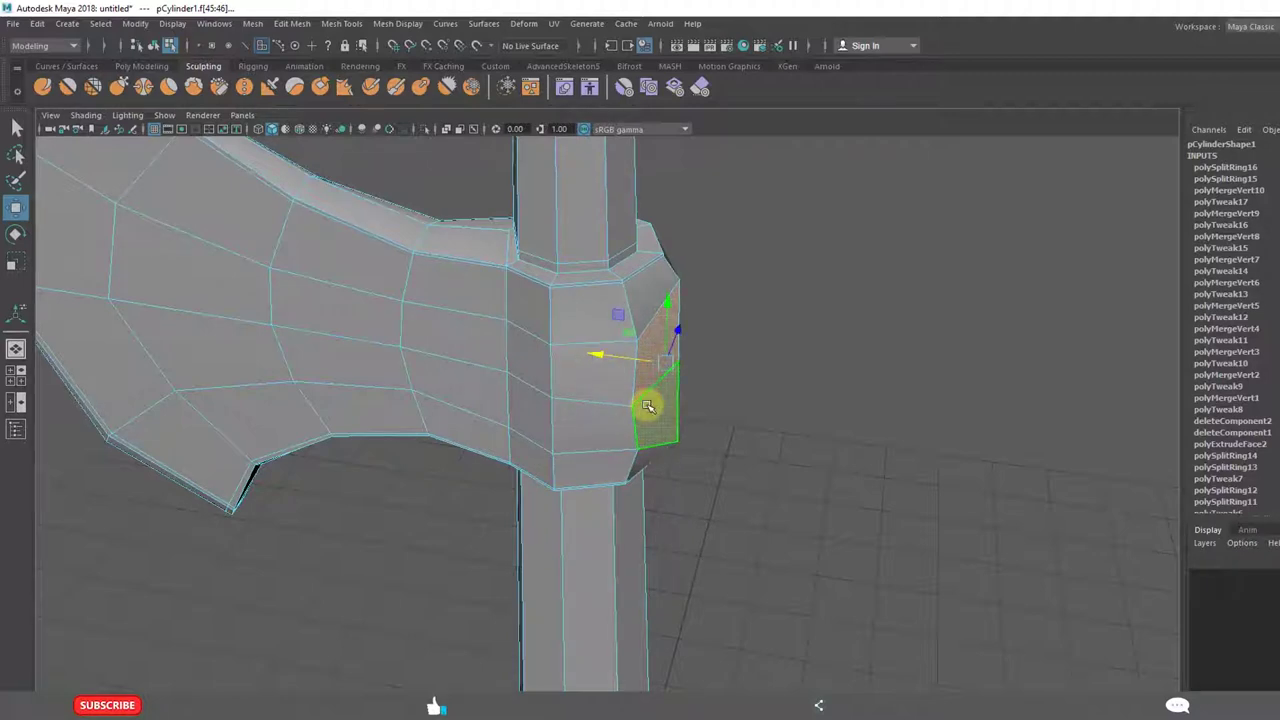
key("ctrl+e")
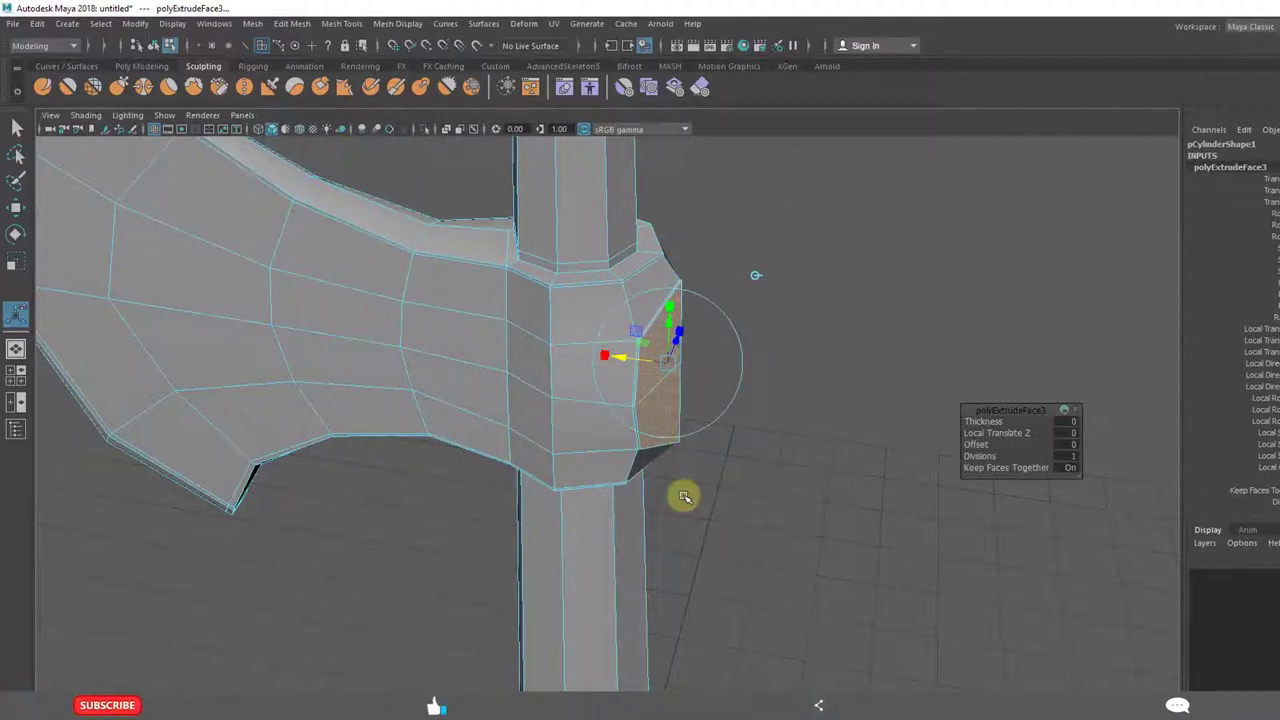
left_click(760, 222)
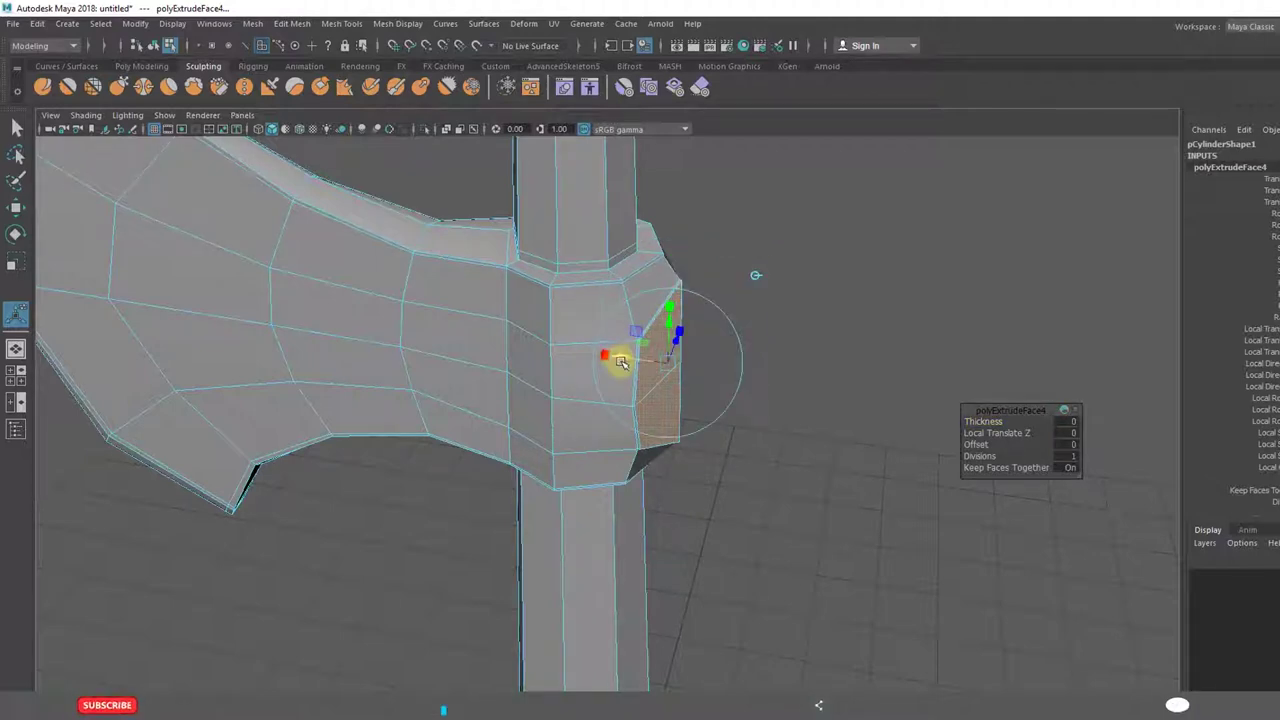
left_click_drag(620, 360, 711, 366)
left_click_drag(777, 423, 607, 512, "alt")
left_click_drag(566, 466, 669, 537)
left_click(817, 441)
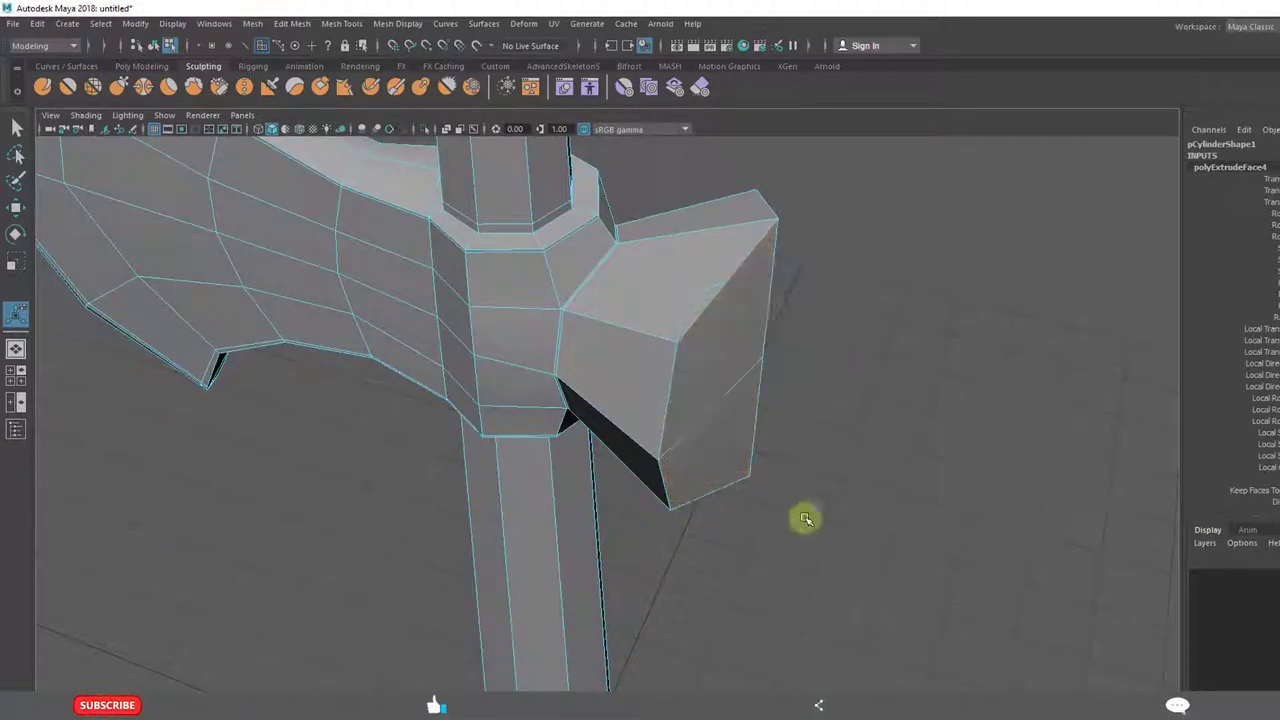
Select the four end faces of the flared block, extrude them outward and scale them down to form a tapered knob
left_click_drag(763, 314, 580, 334, "alt")
left_click(640, 320)
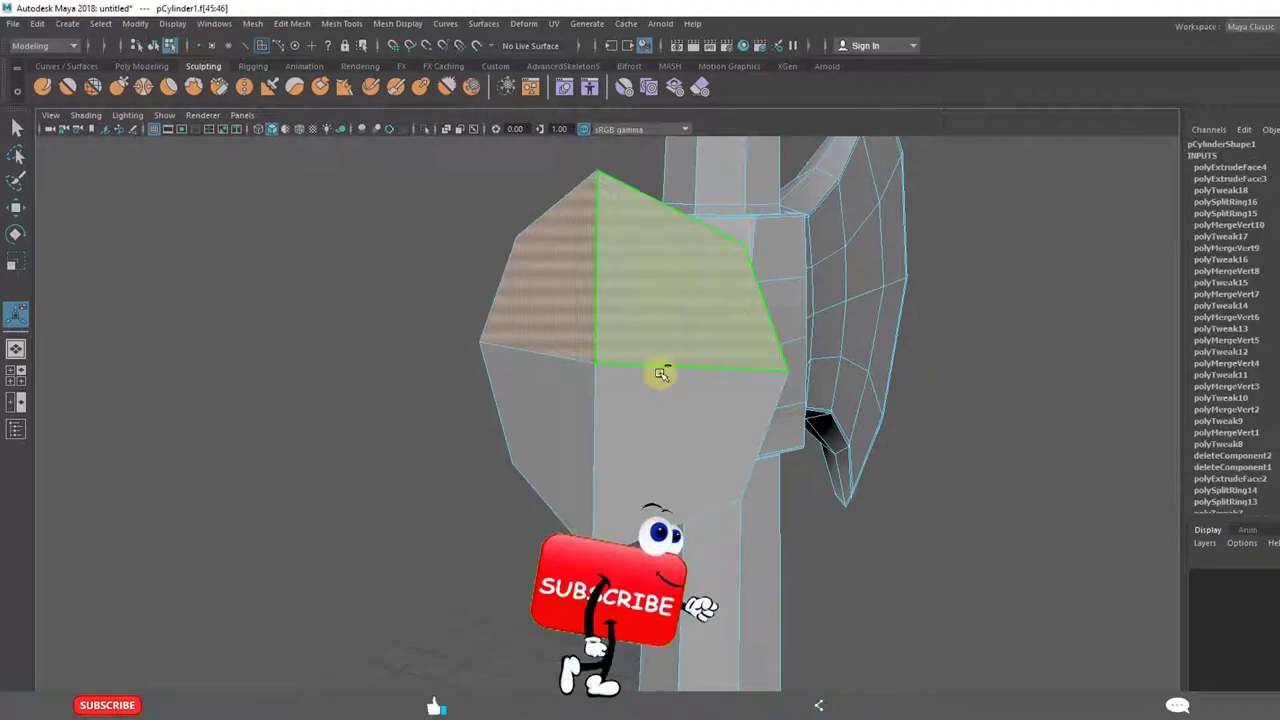
left_click_drag(660, 403, 508, 316, "alt")
key("ctrl+e")
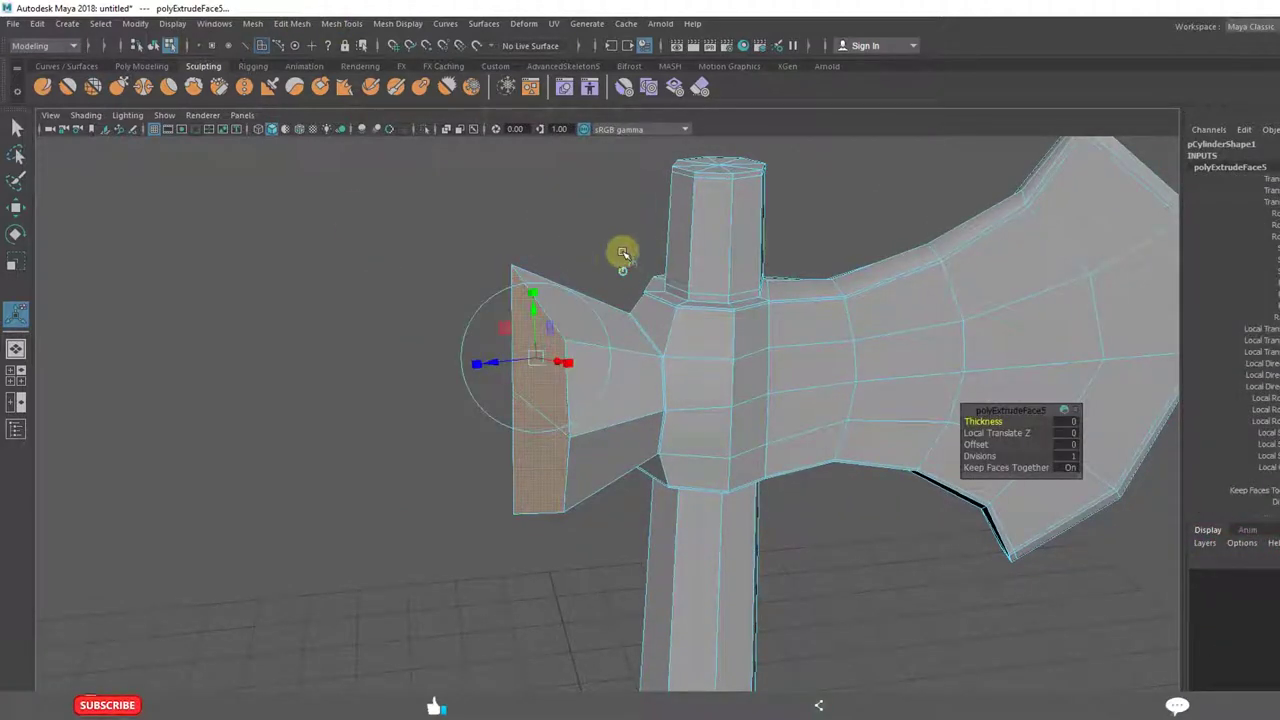
left_click(624, 271)
left_click_drag(588, 390, 574, 271)
left_click(278, 521)
Scale the vertex ring around the knob's widest part and the vertices of its outer end along the knob's axis
right_click_drag(574, 271, 541, 270)
scroll(634, 374, "down", 5)
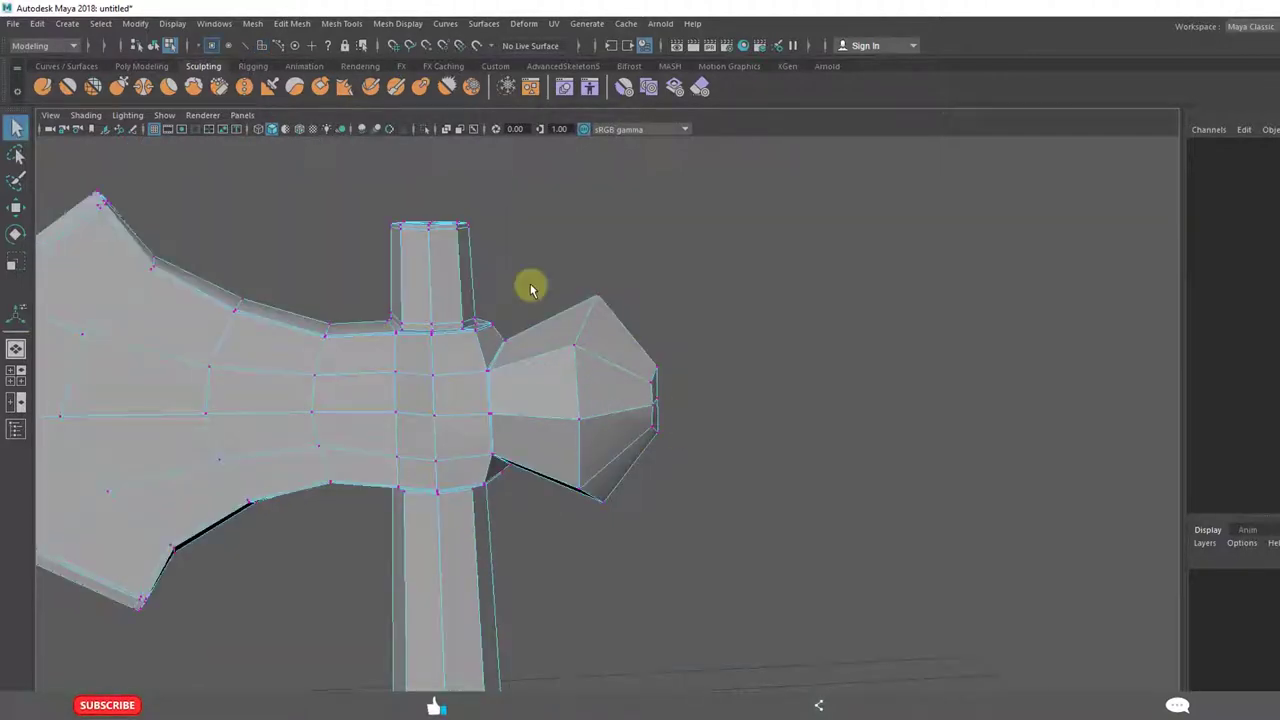
left_click_drag(536, 246, 636, 592)
left_click_drag(729, 514, 491, 503, "alt")
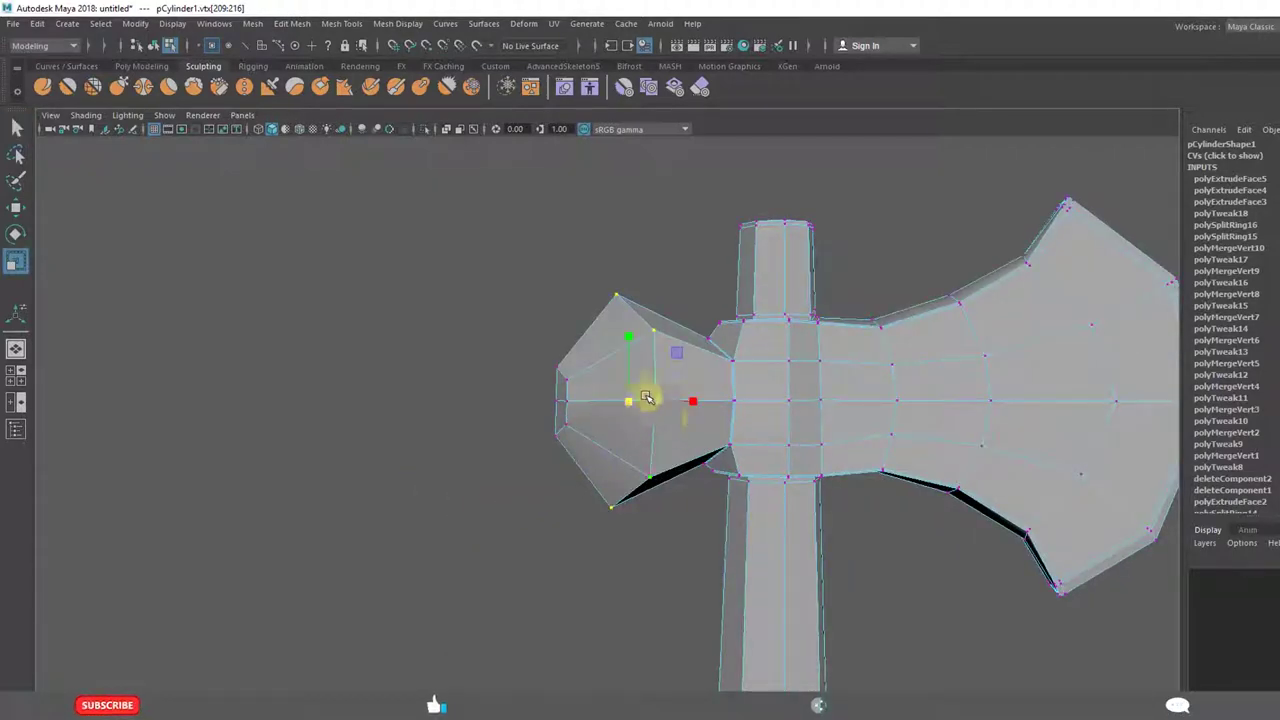
left_click_drag(707, 416, 686, 444, "alt")
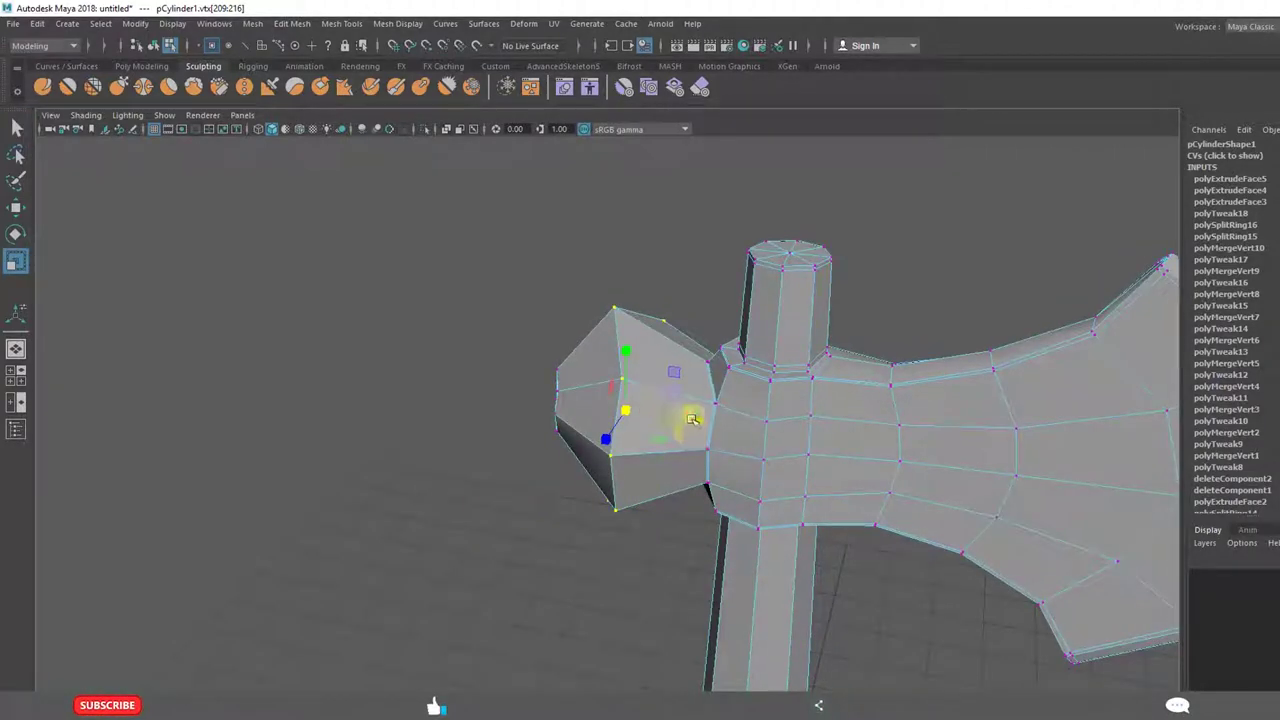
left_click_drag(605, 511, 558, 491, "alt")
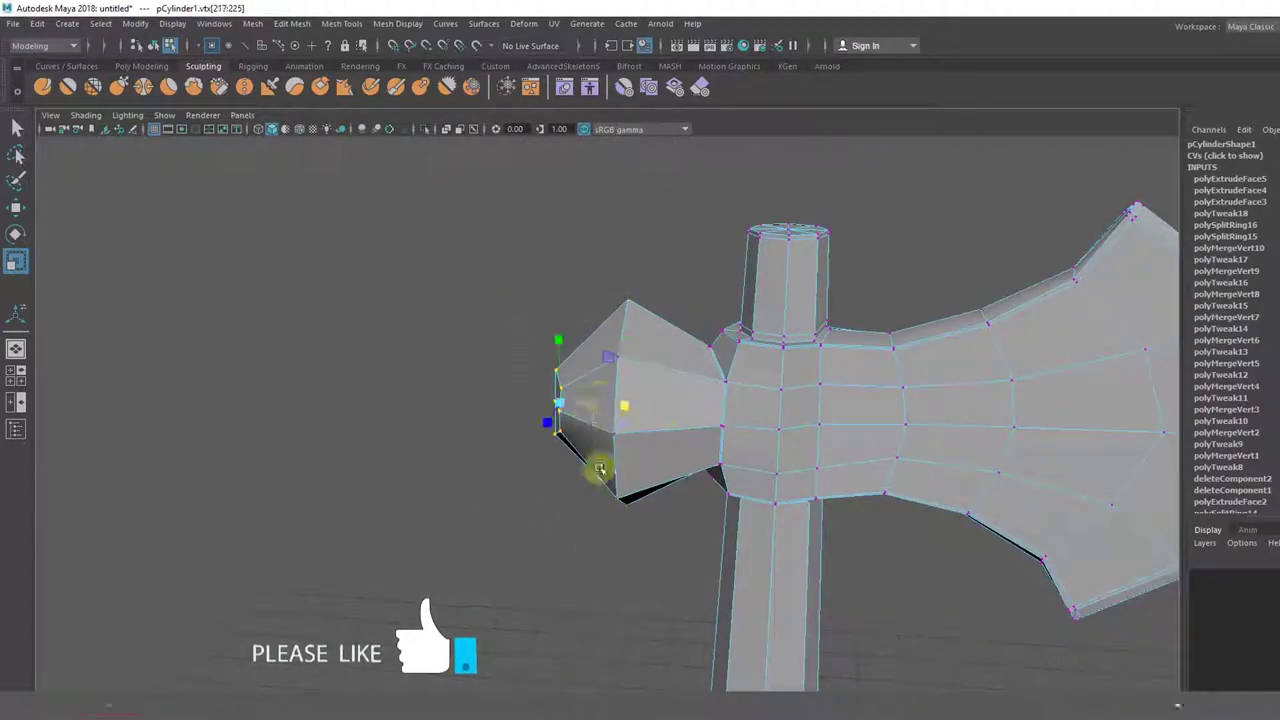
left_click_drag(622, 407, 506, 396)
right_click_drag(524, 543, 523, 517, "alt")
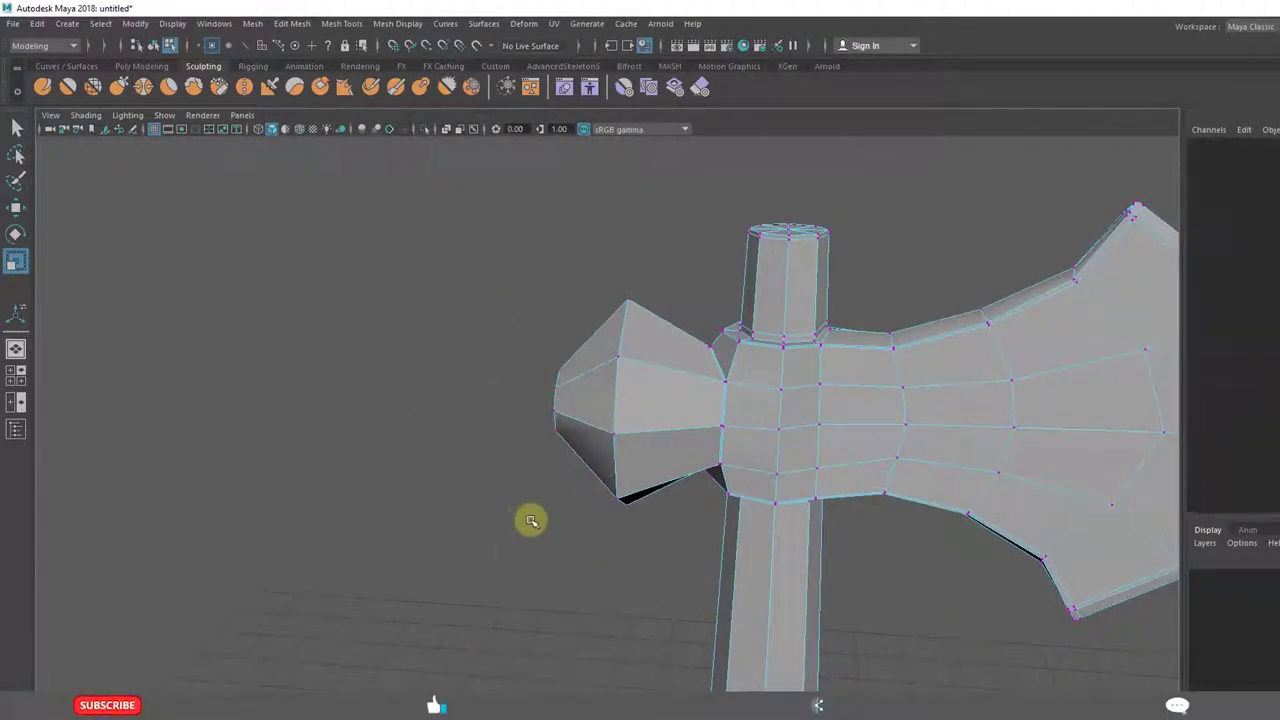
left_click_drag(523, 517, 648, 418, "alt")
scroll(609, 366, "up", 3)
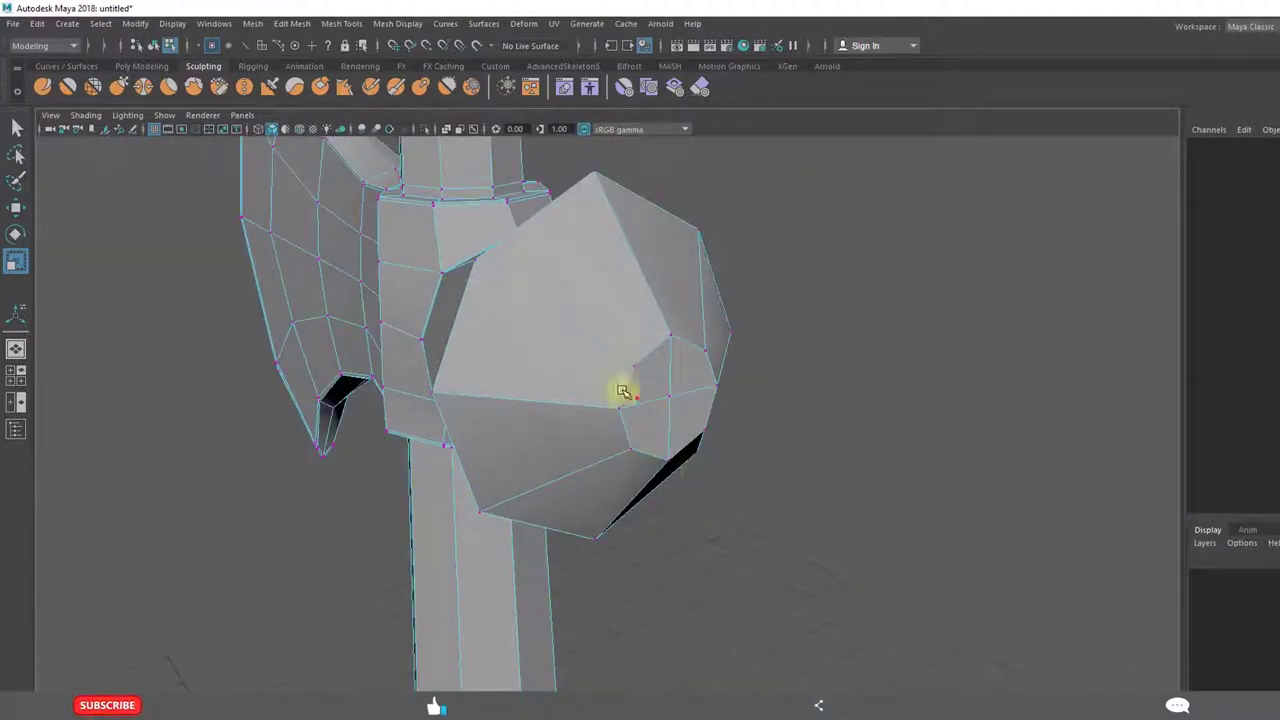
Return to object mode, select the axe and show it in smooth display
right_click(619, 353)
left_click(678, 326)
left_click_drag(678, 326, 524, 477, "alt")
scroll(763, 506, "down", 5)
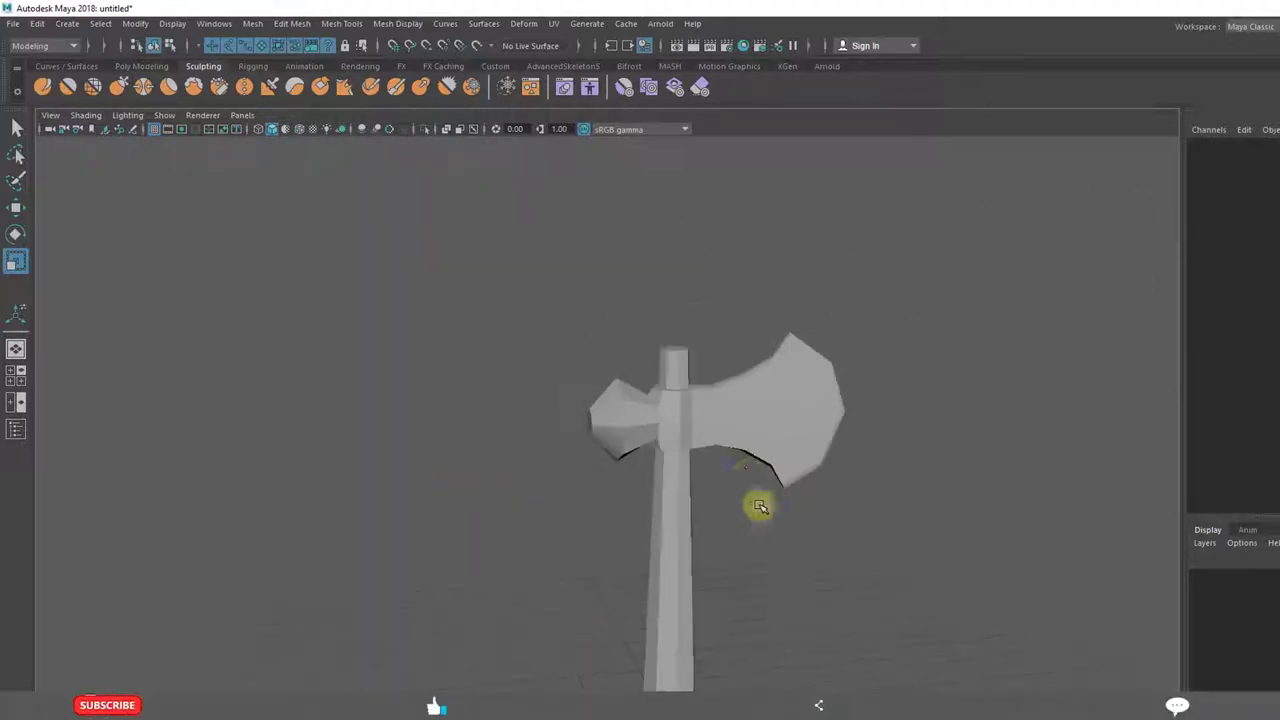
scroll(649, 414, "up", 4)
middle_click_drag(763, 506, 780, 591, "alt")
scroll(620, 457, "up", 3)
left_click(620, 457)
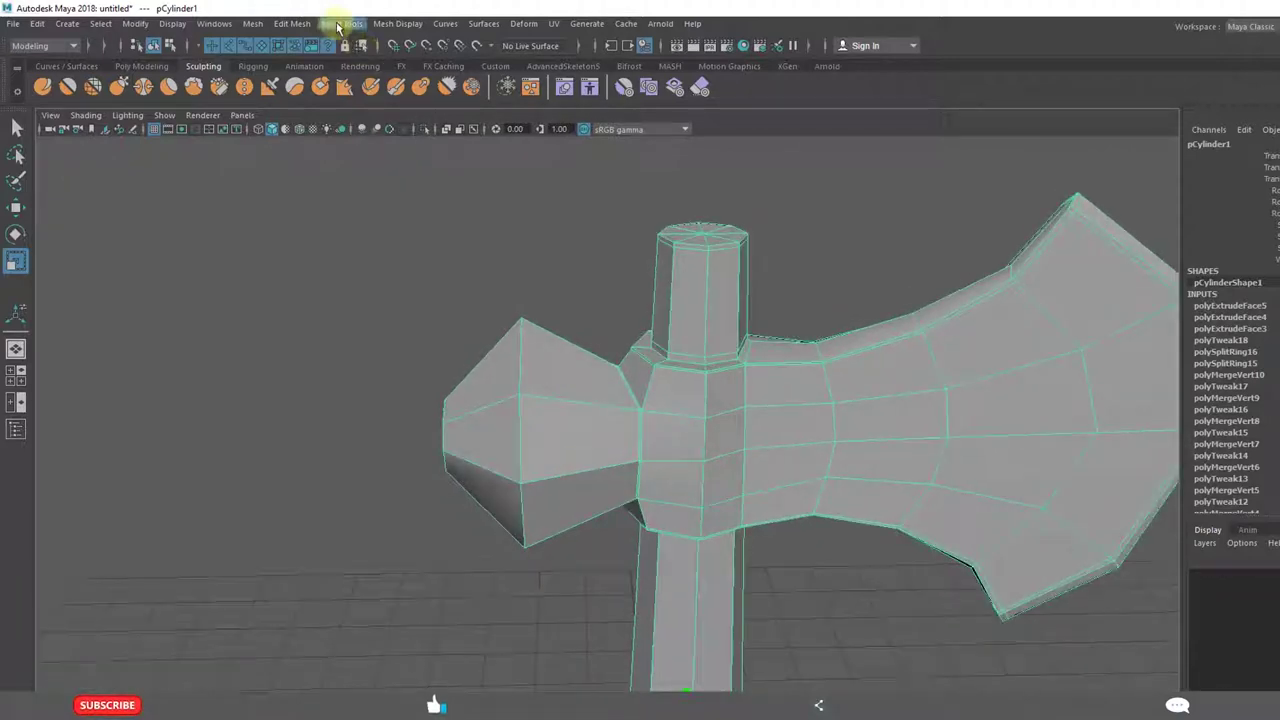
key("3")
left_click(387, 485)
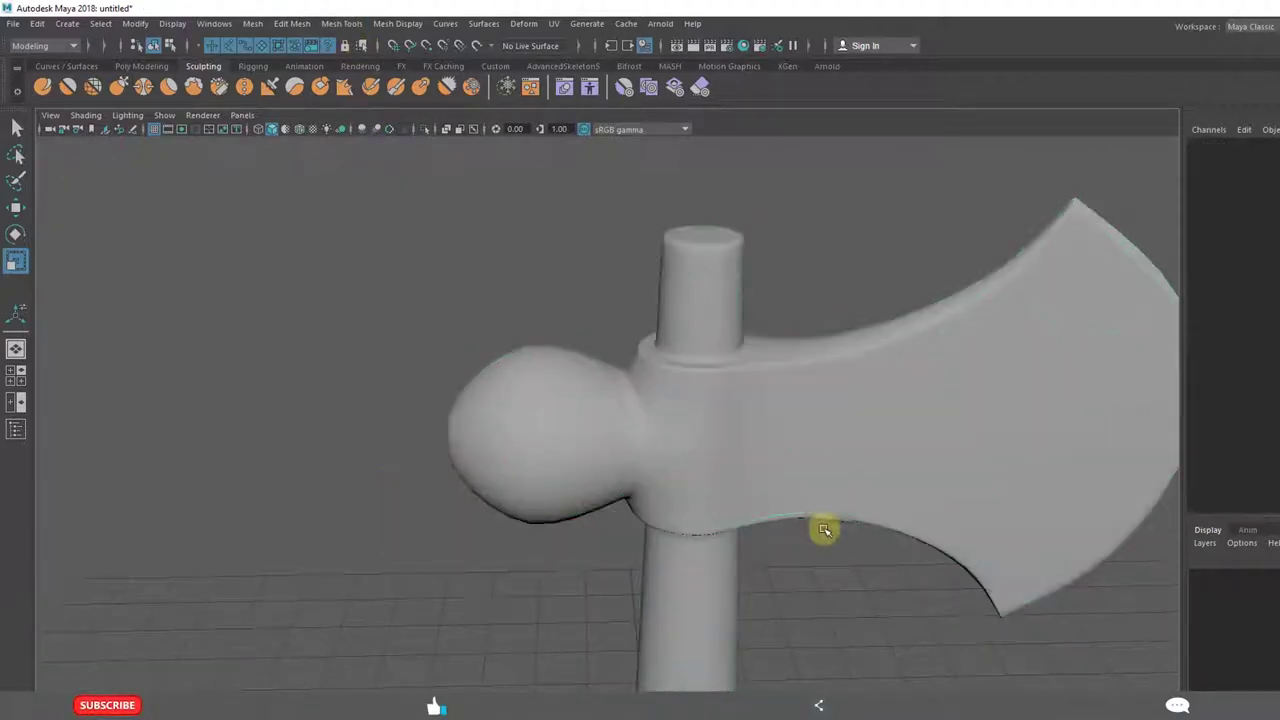
Examine the smoothed knob and the whole axe from several angles and distances
left_click_drag(800, 529, 740, 505, "alt")
left_click(659, 460)
right_click_drag(743, 519, 757, 462, "alt")
left_click_drag(757, 462, 678, 399, "alt")
left_click(420, 451)
right_click_drag(679, 399, 731, 454, "alt")
middle_click_drag(731, 454, 768, 366, "alt")
left_click(589, 469)
scroll(707, 550, "down", 5)
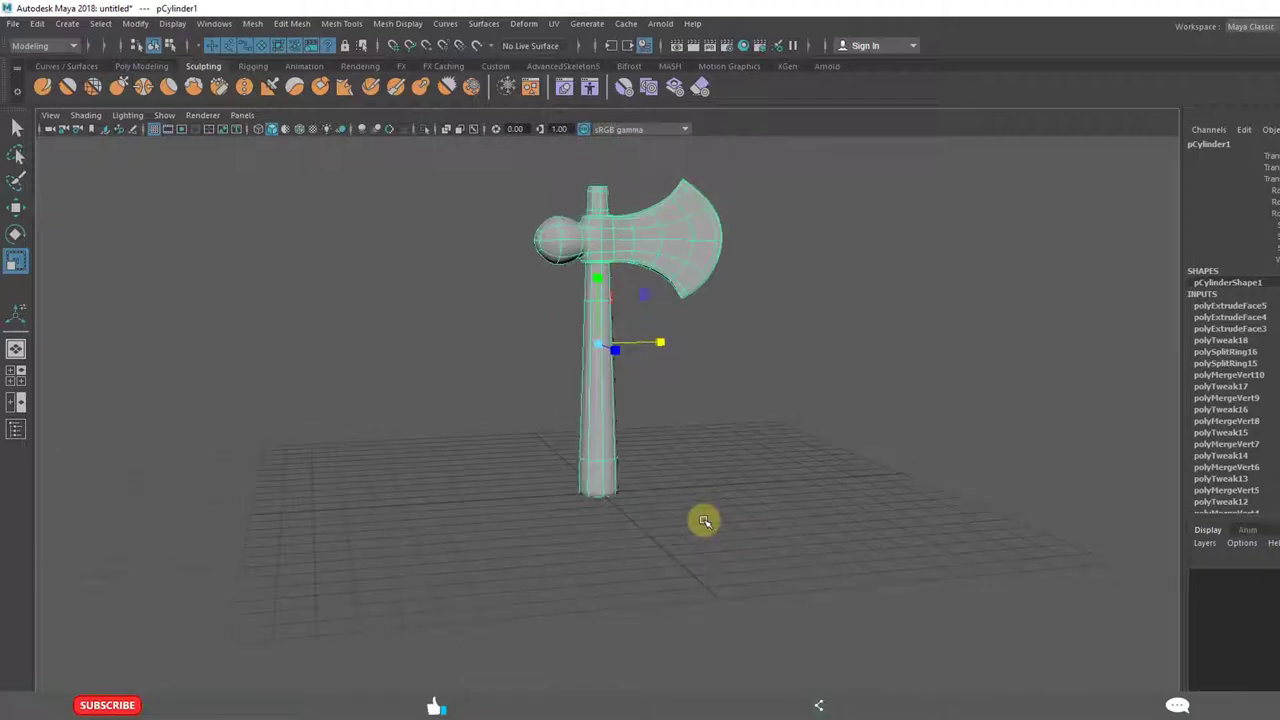
right_click_drag(704, 521, 757, 417, "alt")
Switch to the Paint sketch to check the remaining parts of the axe, and return to Maya
key("alt+Tab")
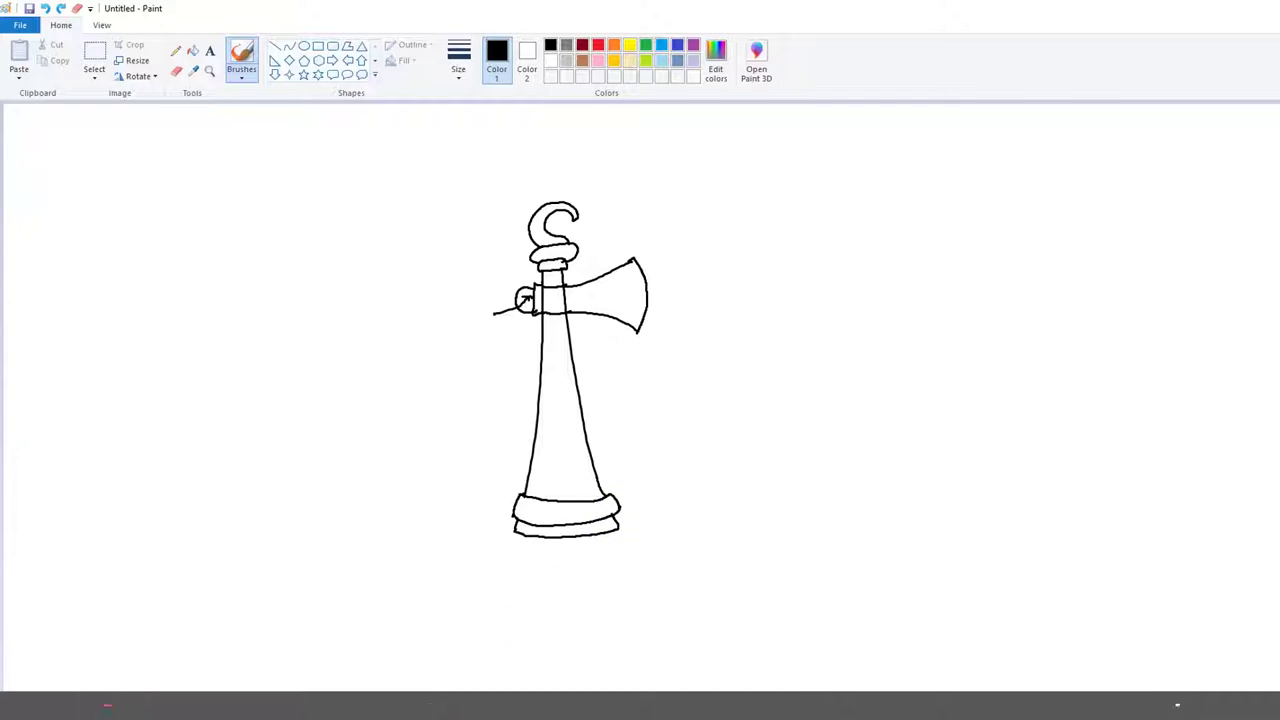
mouse_move(585, 705)
left_click(708, 680)
Return the axe to normal display and insert two edge loops around the lower end of the handle
right_click_drag(712, 505, 700, 611, "alt")
middle_click_drag(726, 581, 727, 455, "alt")
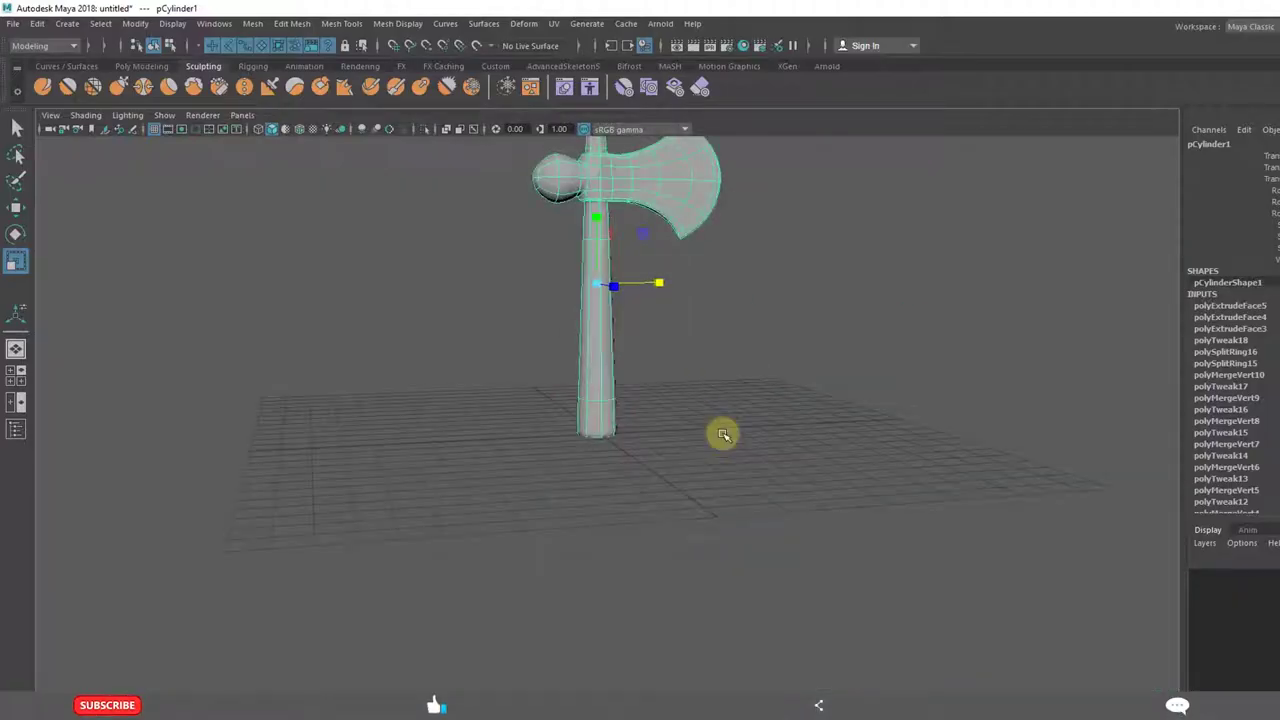
scroll(686, 436, "up", 8)
middle_click_drag(680, 417, 694, 523, "alt")
key("1")
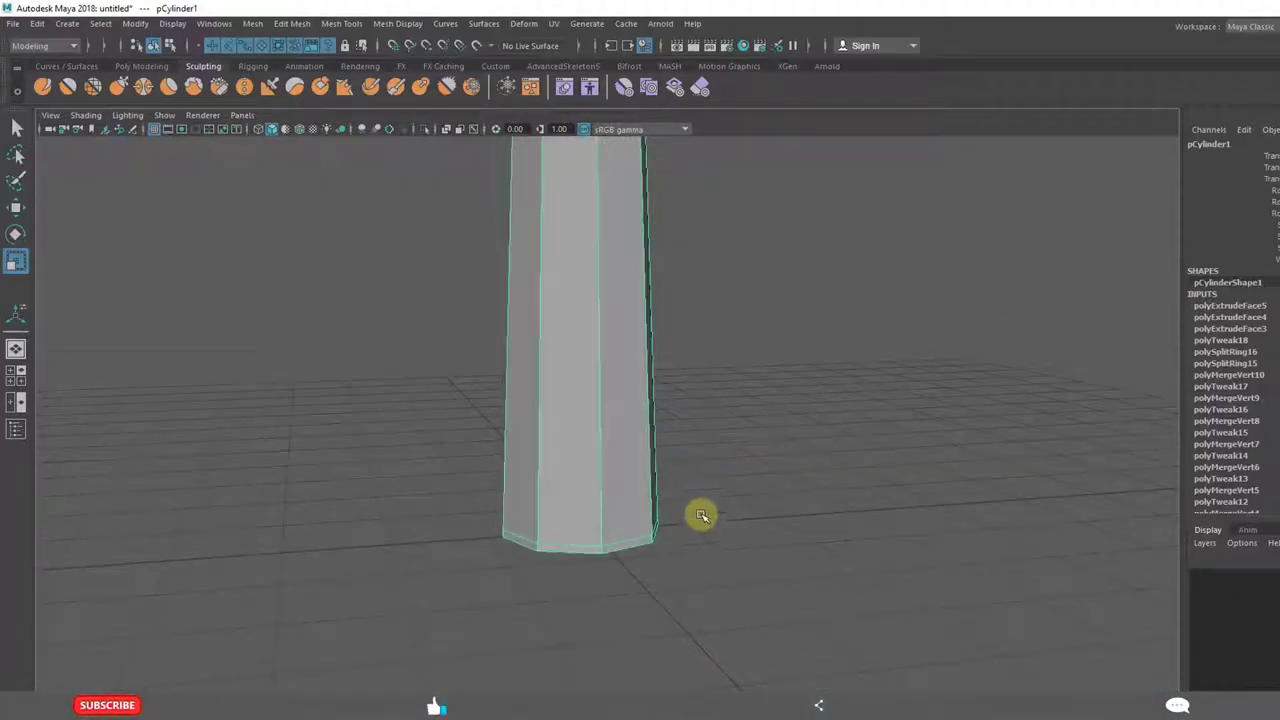
left_click_drag(697, 491, 642, 486, "alt")
scroll(706, 457, "down", 5)
middle_click_drag(680, 459, 660, 557, "alt")
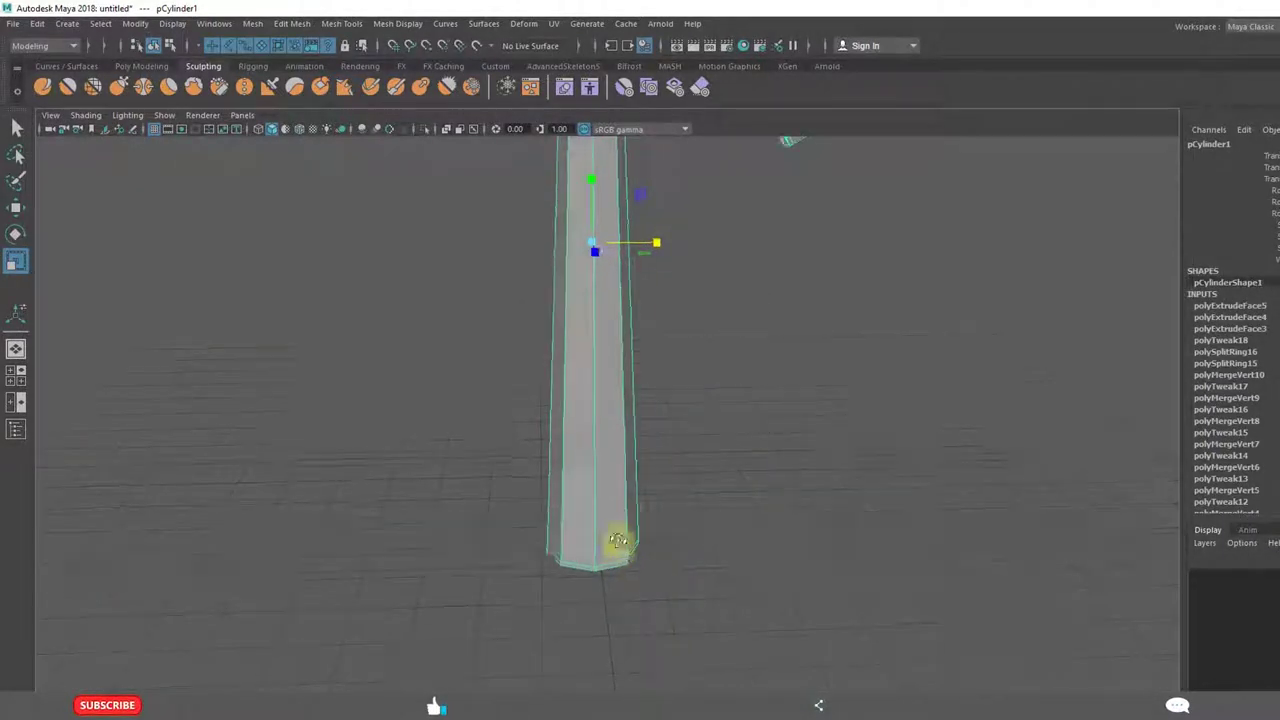
left_click_drag(618, 540, 610, 522, "alt")
left_click(341, 24)
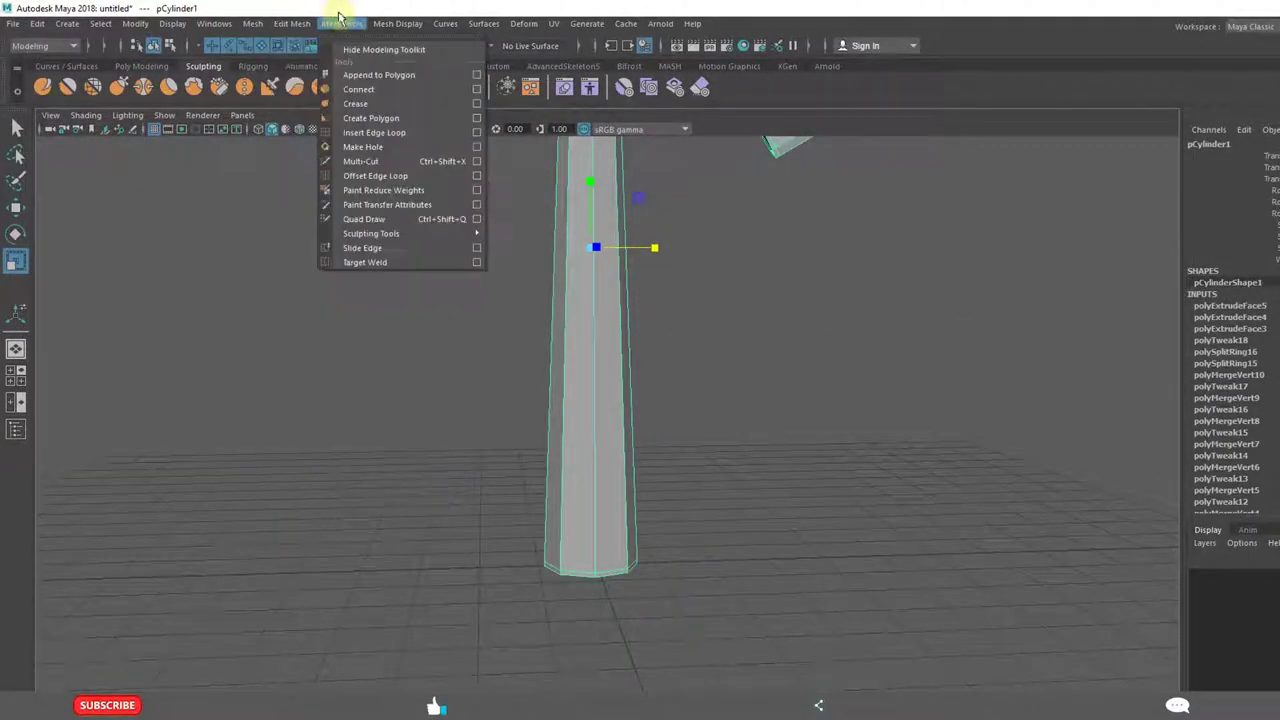
left_click(372, 131)
left_click(566, 430)
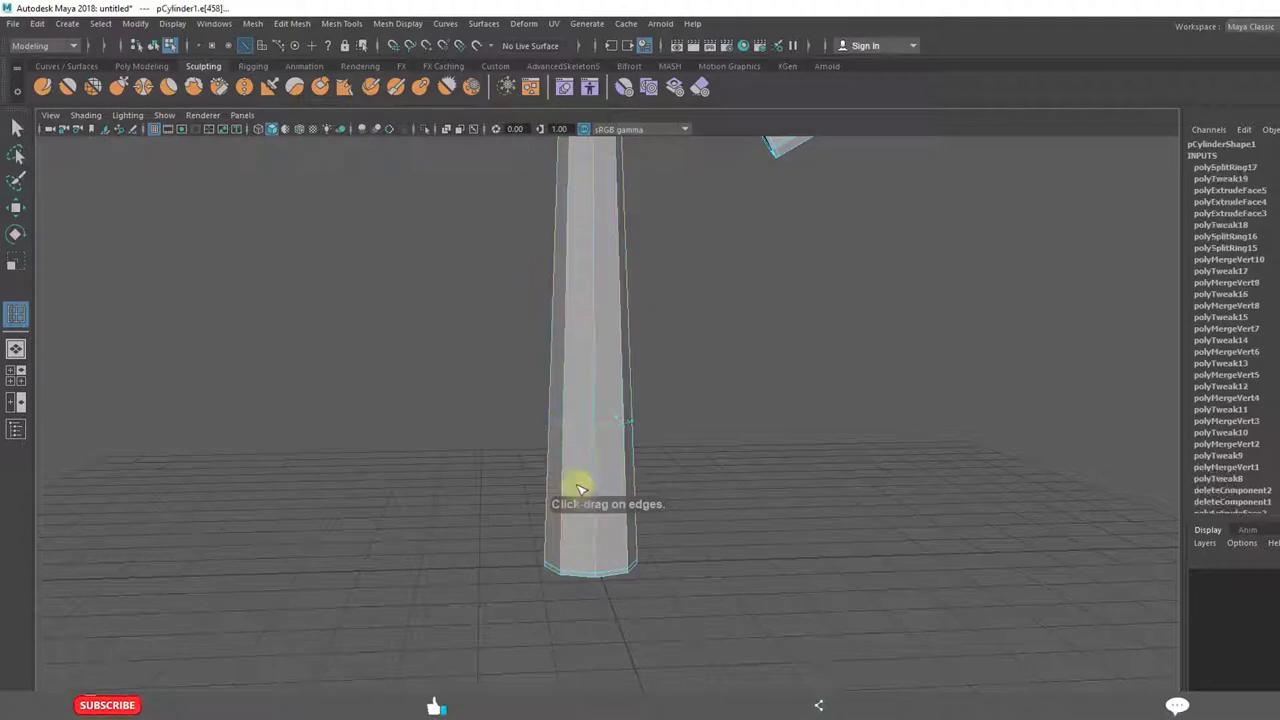
left_click(573, 548)
Select the vertices of the upper new edge loop and move them down, closer to the lower loop
key("w")
right_click_drag(609, 348, 535, 349)
left_click_drag(469, 329, 695, 470)
left_click_drag(591, 348, 598, 408)
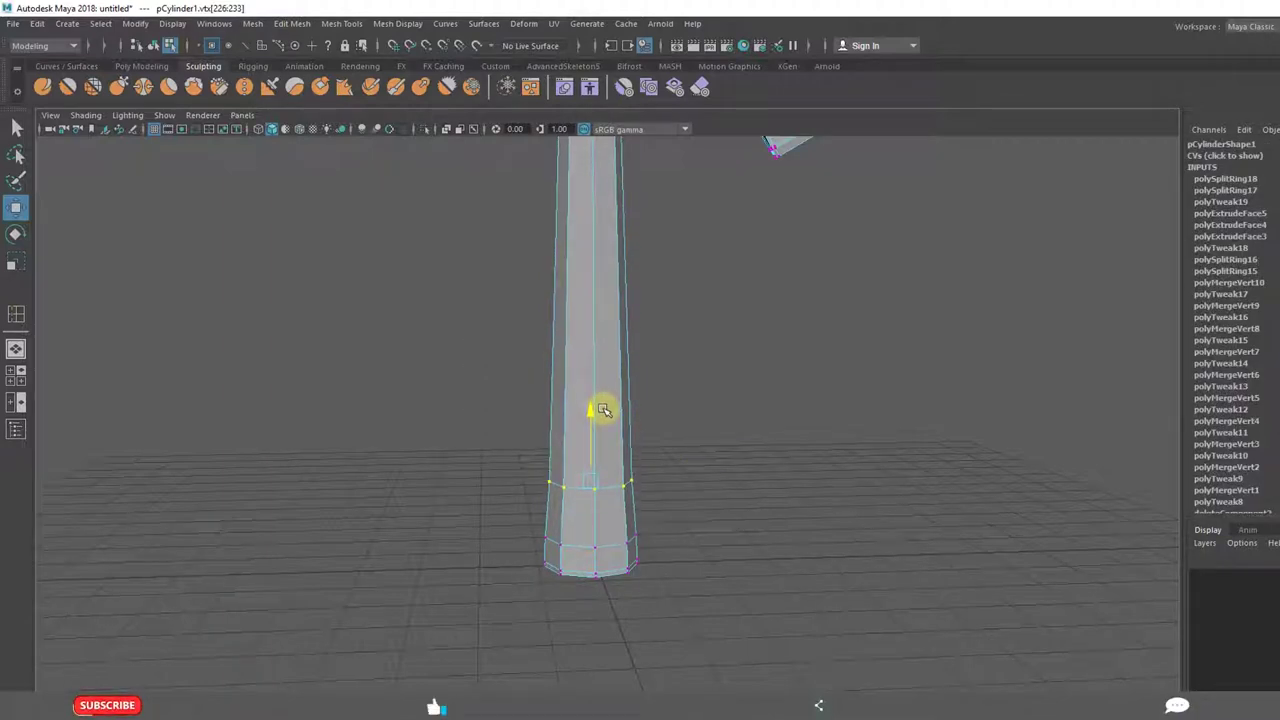
left_click_drag(678, 548, 609, 534, "alt")
left_click_drag(520, 528, 680, 528)
left_click(579, 483)
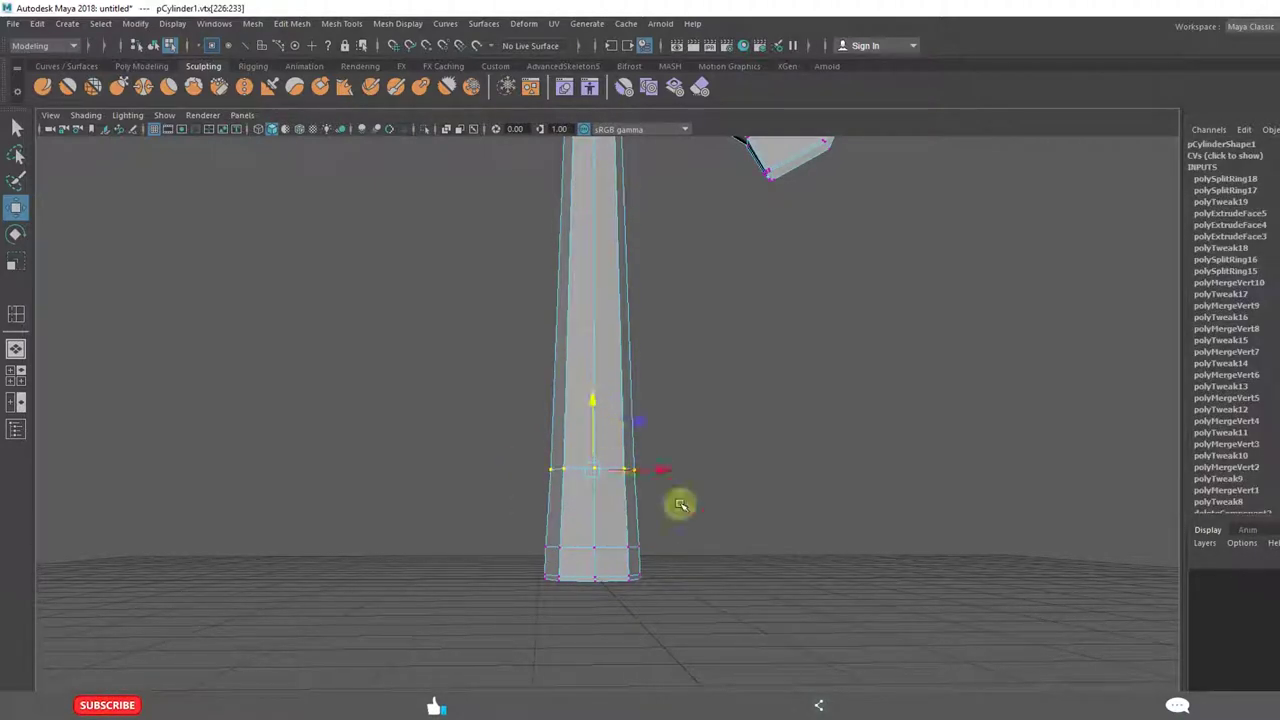
Select the band of faces between the two lower edge loops and extrude it outward with a Local Translate Z of 0.27
left_click(720, 521)
right_click_drag(583, 350, 580, 391)
left_click_drag(510, 506, 720, 520)
left_click(293, 27)
left_click(300, 163)
left_click_drag(512, 495, 496, 496)
left_click_drag(537, 426, 538, 445)
left_click_drag(720, 549, 714, 483, "alt")
middle_click_drag(689, 574, 709, 459, "alt")
scroll(709, 459, "up", 3)
left_click_drag(709, 459, 657, 535, "alt")
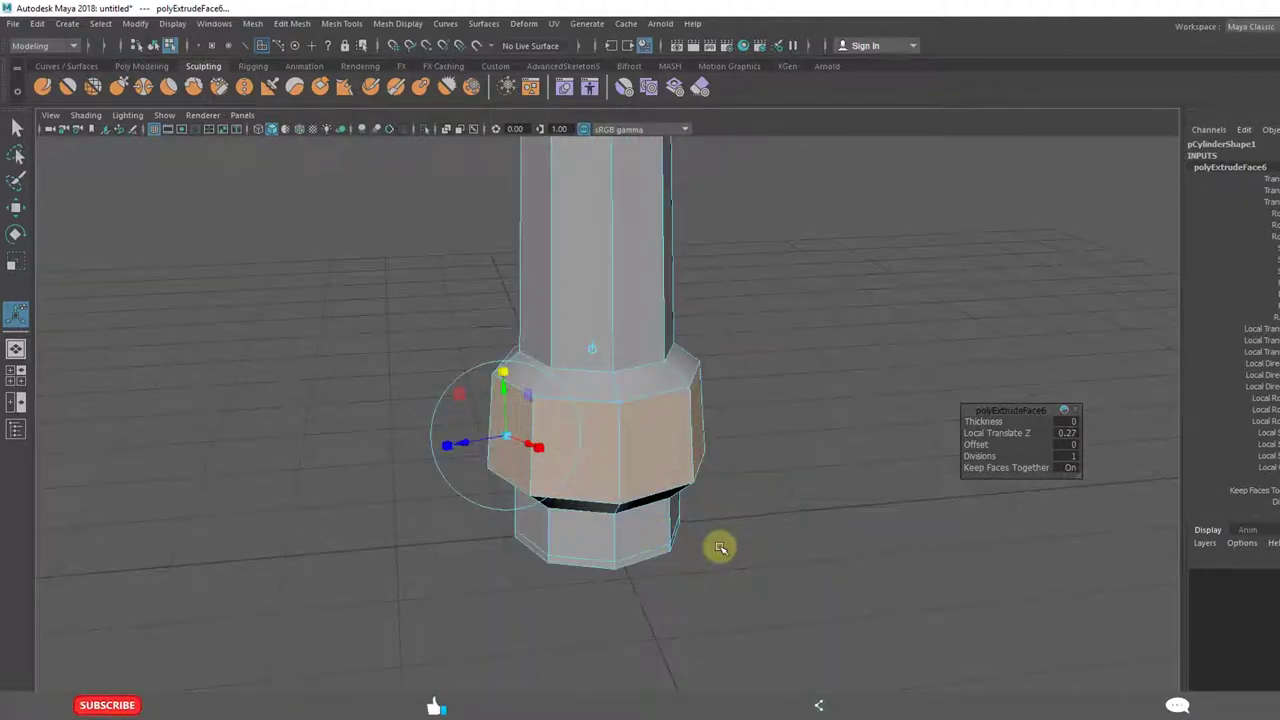
Return the axe to object mode and add offset edge loops around the upper joint between the base ring and the handle
left_click(749, 540)
right_click_drag(612, 348, 684, 328)
left_click(800, 457)
scroll(631, 385, "up", 3)
left_click(631, 385)
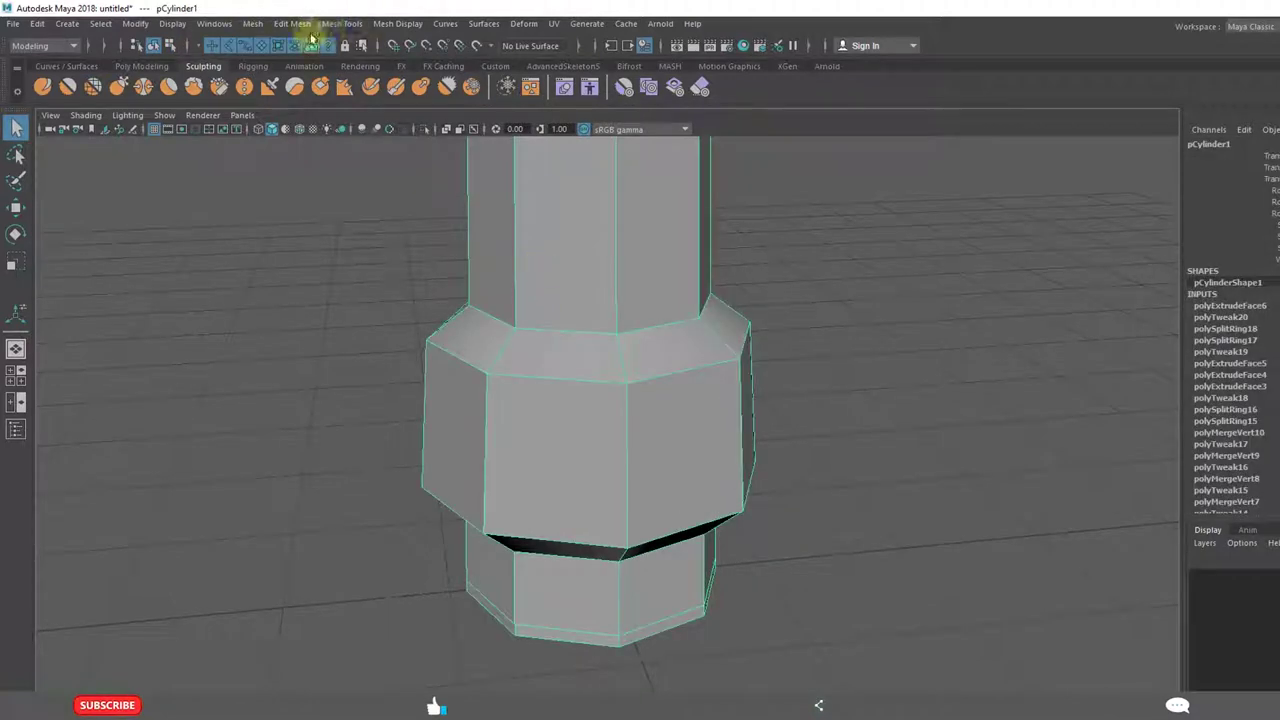
left_click(341, 23)
left_click(372, 176)
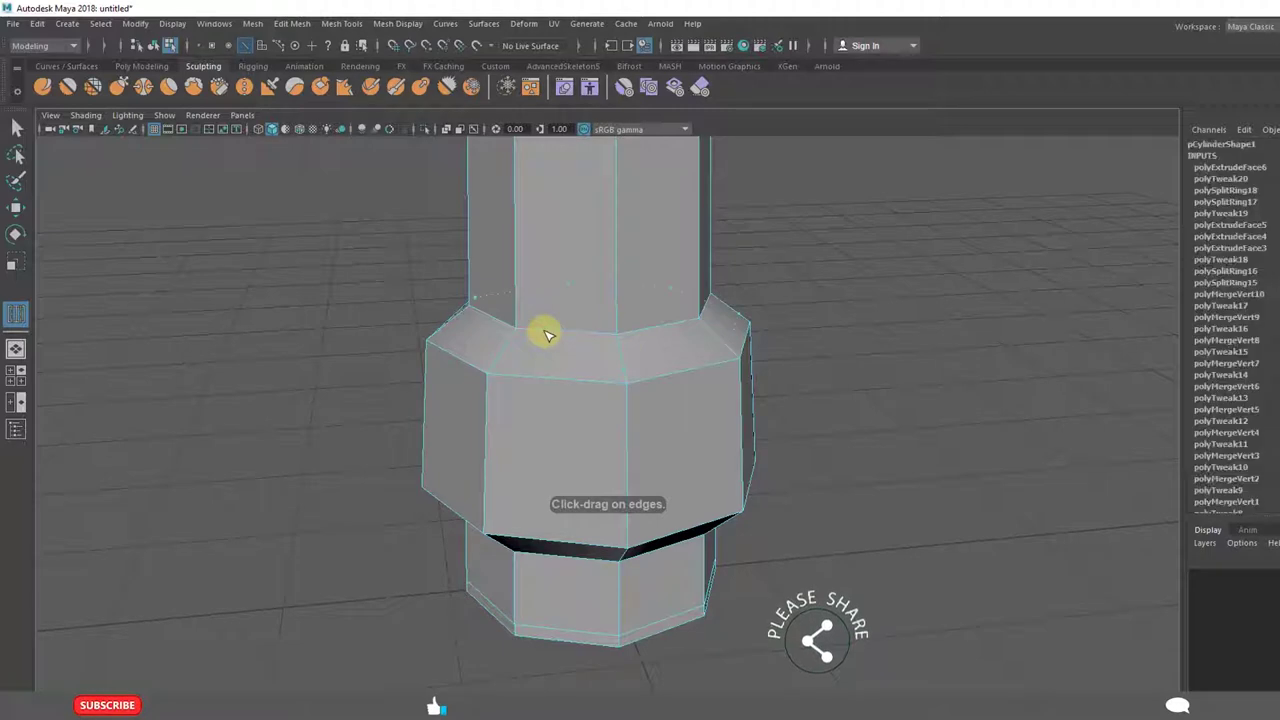
left_click_drag(514, 328, 582, 340)
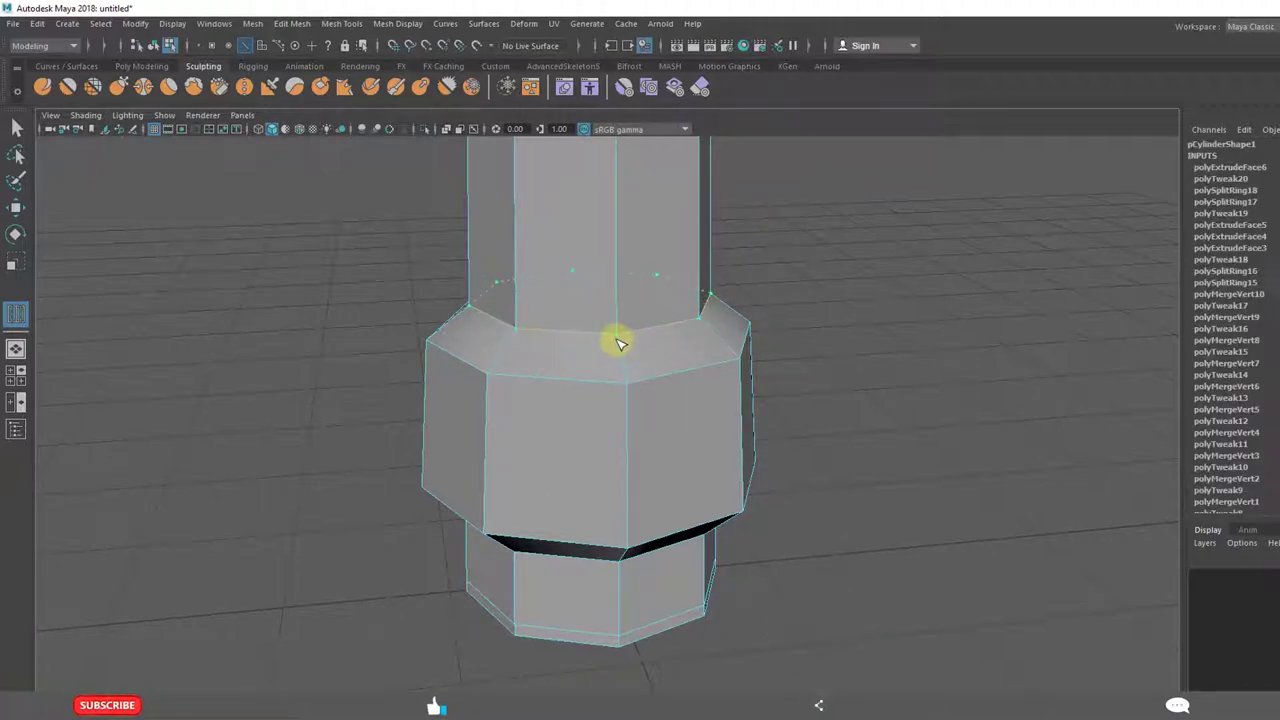
left_click_drag(617, 344, 688, 381)
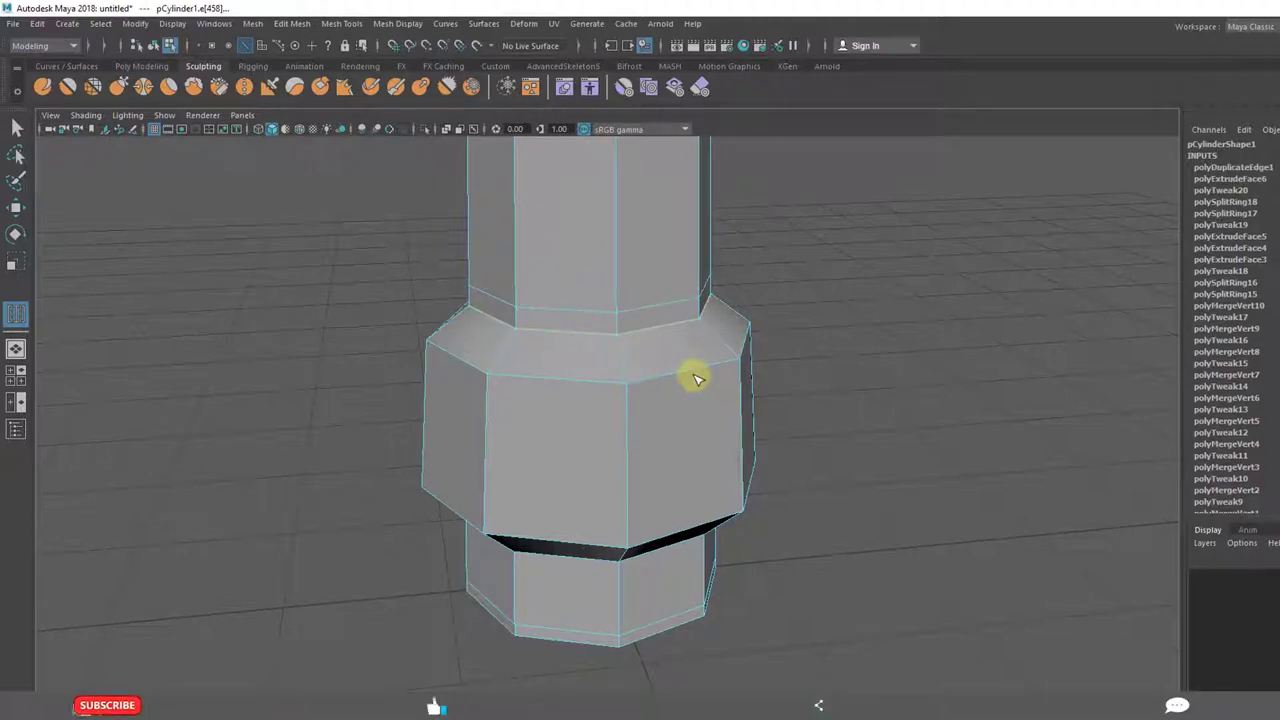
Show the axe in smooth preview and add offset edge loops around the base ring's lower joint with the handle
key("3")
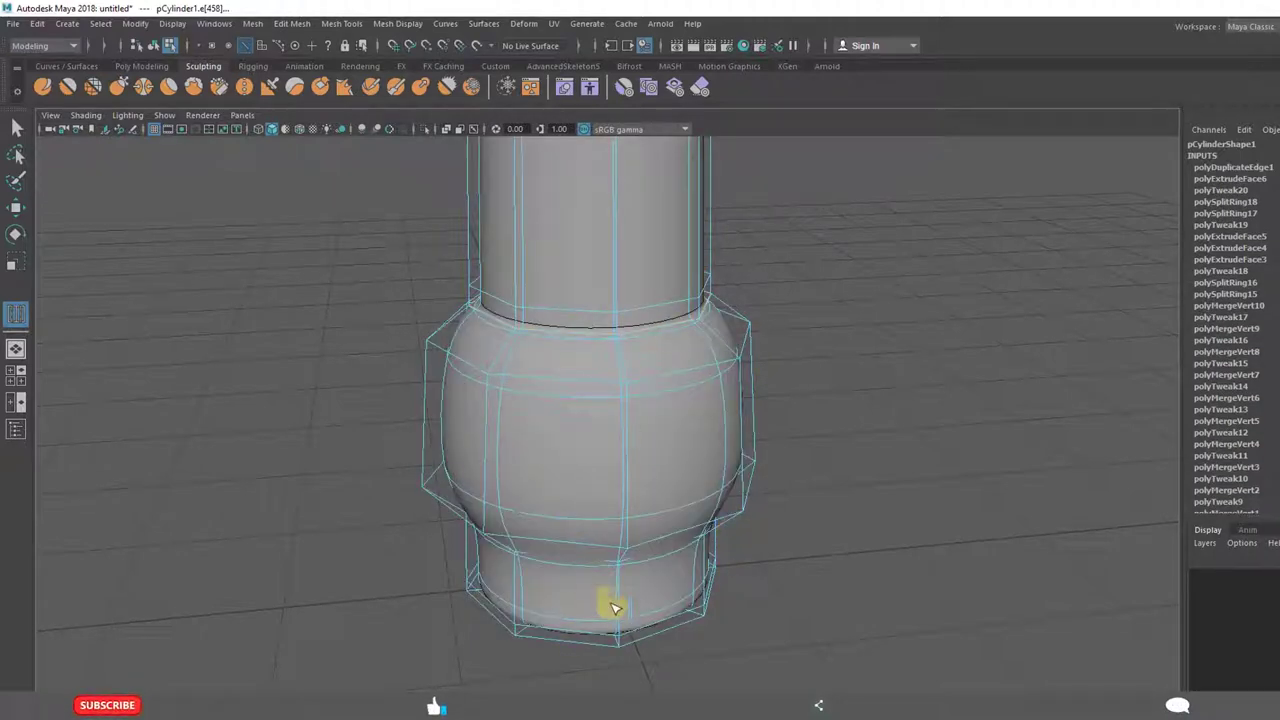
left_click_drag(645, 610, 649, 563, "alt")
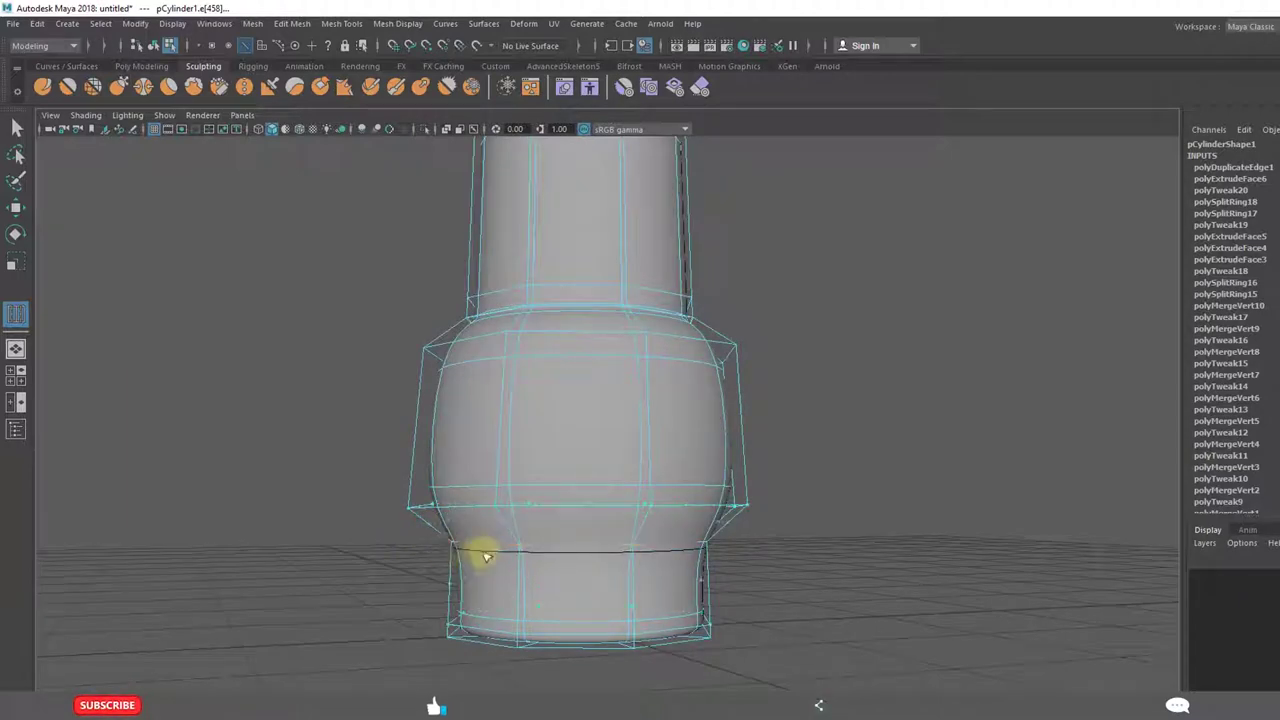
left_click_drag(512, 556, 509, 557)
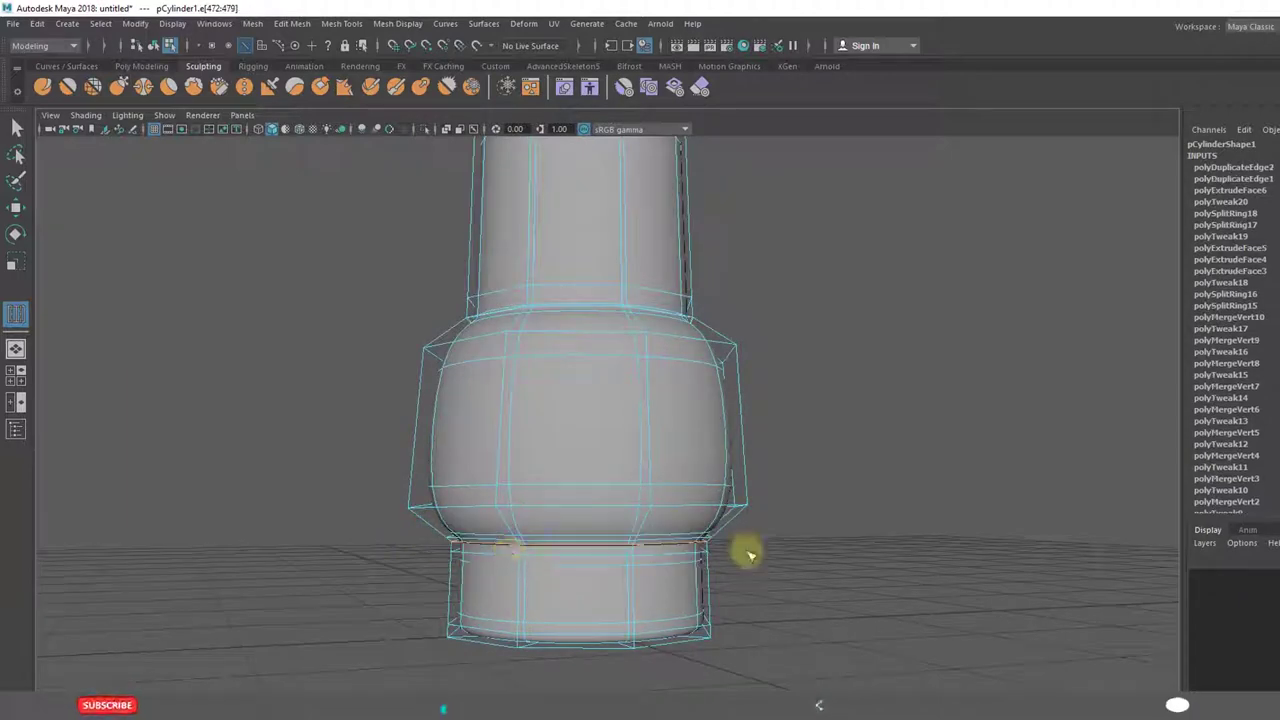
Add offset edge loops along the base ring's upper and lower outer rims, and return to object mode
mouse_move(747, 548)
left_mouse_down("alt")
mouse_move(677, 491)
mouse_move(540, 527)
mouse_move(746, 571)
left_mouse_up("alt")
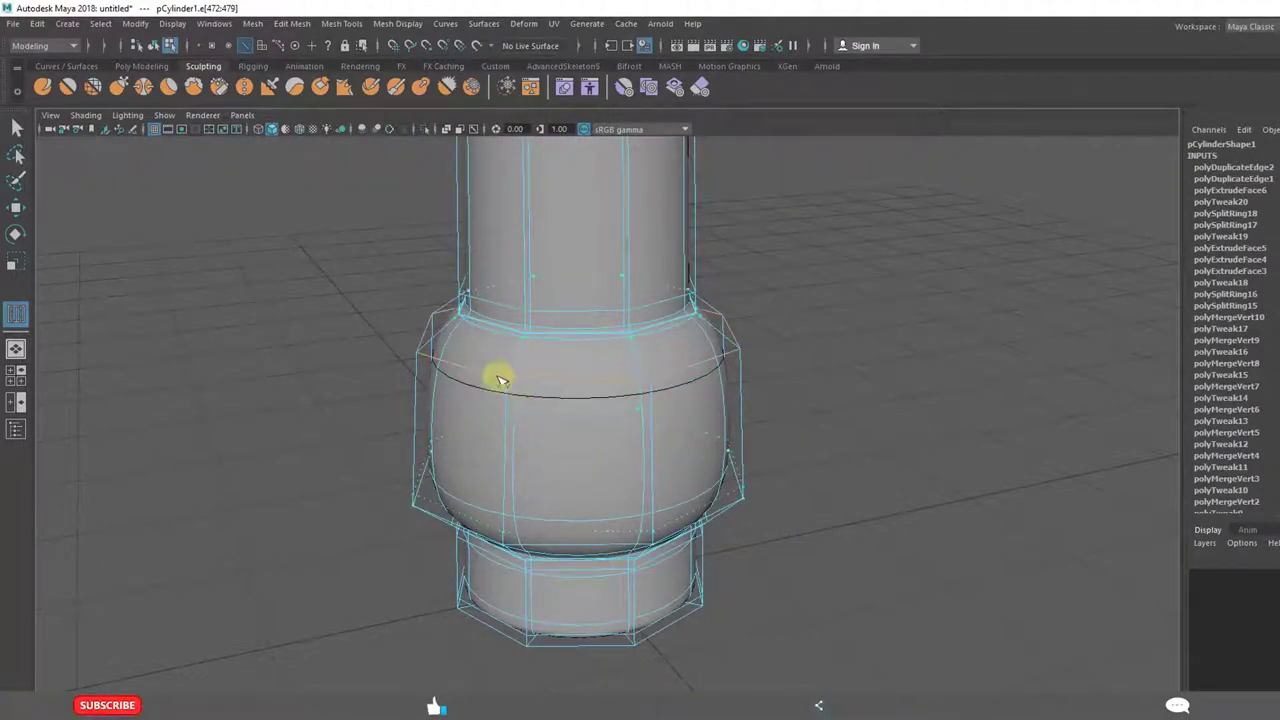
left_click(648, 383)
left_click_drag(559, 511, 507, 479, "alt")
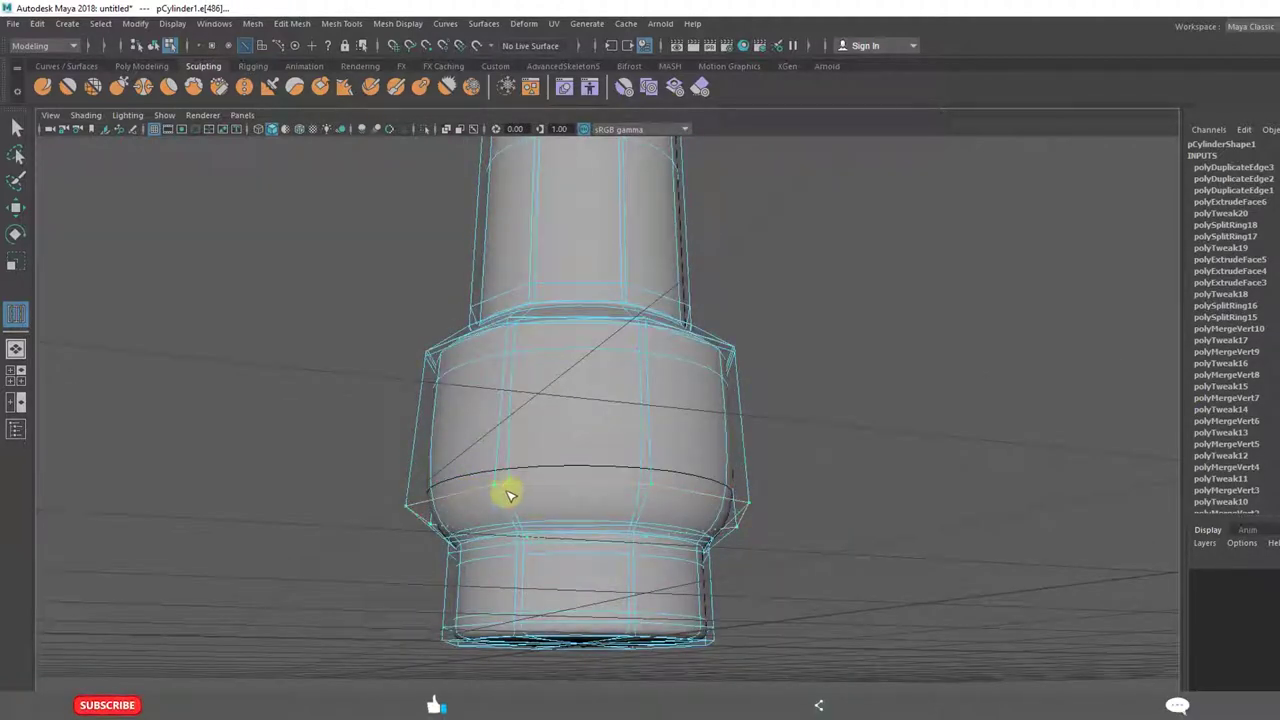
left_click(495, 495)
left_click_drag(571, 523, 873, 580, "alt")
key("w")
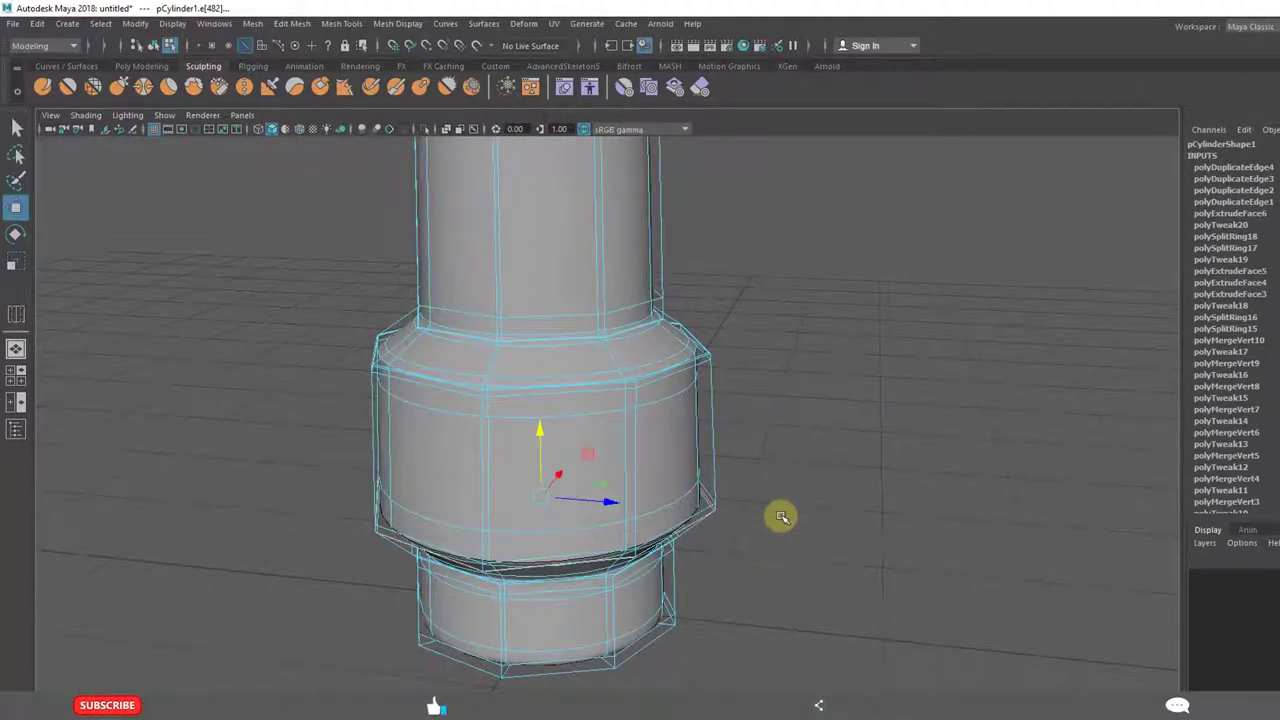
left_click(777, 514)
right_click_drag(645, 350, 725, 329)
left_click(826, 503)
Review the whole axe from several angles, check the remaining top parts in the Paint sketch, and return to Maya
right_click_drag(826, 503, 657, 486, "alt")
left_click_drag(657, 486, 460, 510, "alt")
right_click_drag(460, 510, 622, 530, "alt")
left_click_drag(622, 530, 650, 560, "alt")
mouse_move(663, 566)
right_mouse_down("alt")
mouse_move(706, 480)
mouse_move(720, 634)
mouse_move(686, 583)
mouse_move(675, 588)
right_mouse_up("alt")
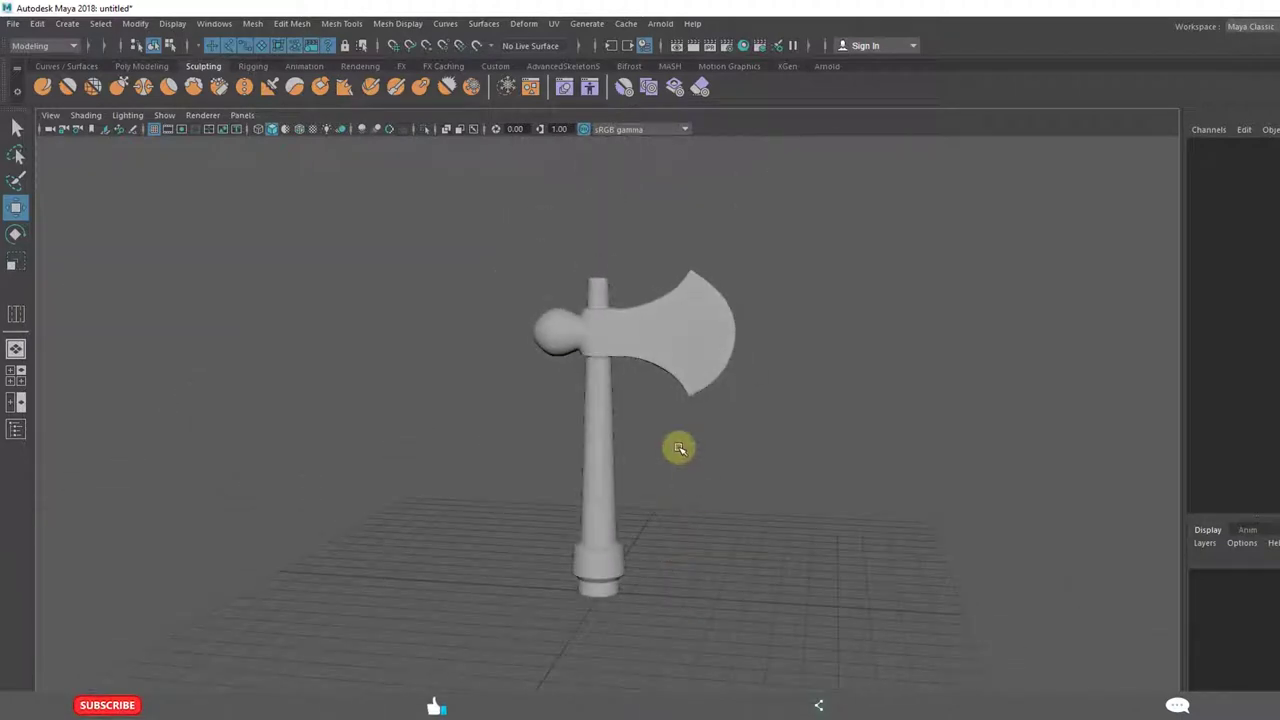
right_click_drag(677, 466, 600, 414, "alt")
left_click(609, 371)
right_click_drag(609, 371, 689, 521, "alt")
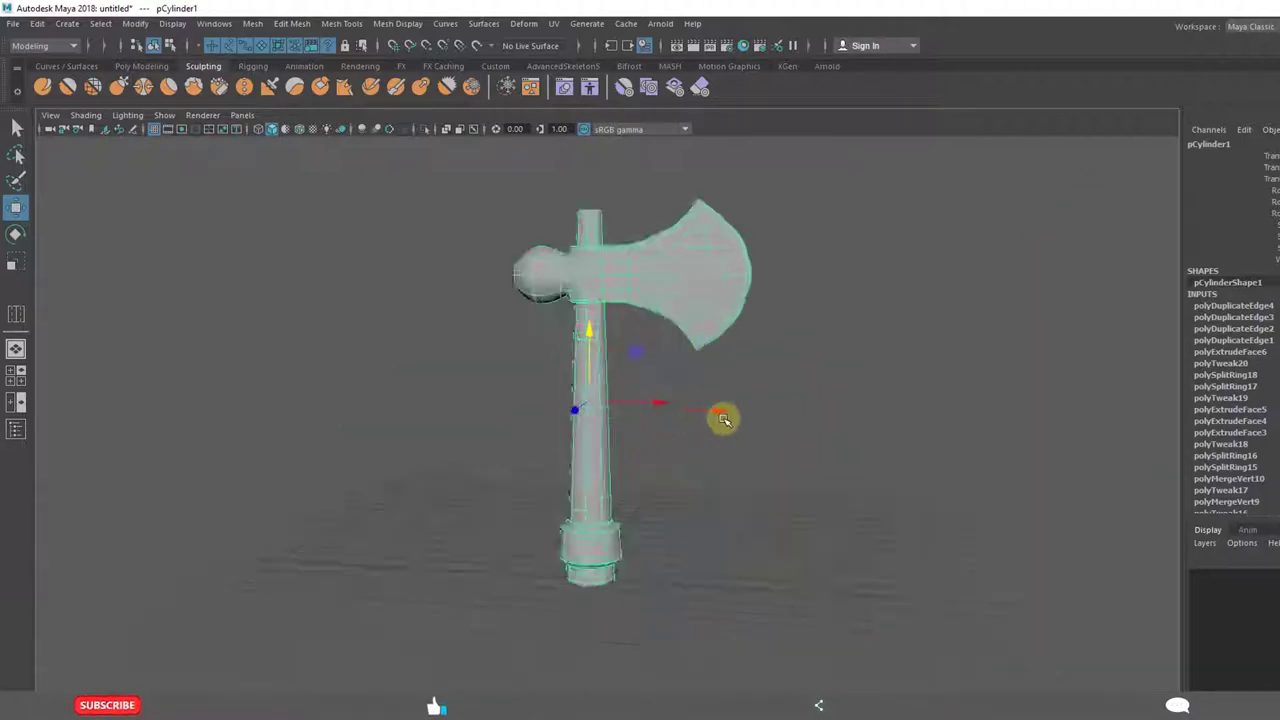
middle_click_drag(733, 403, 716, 501, "alt")
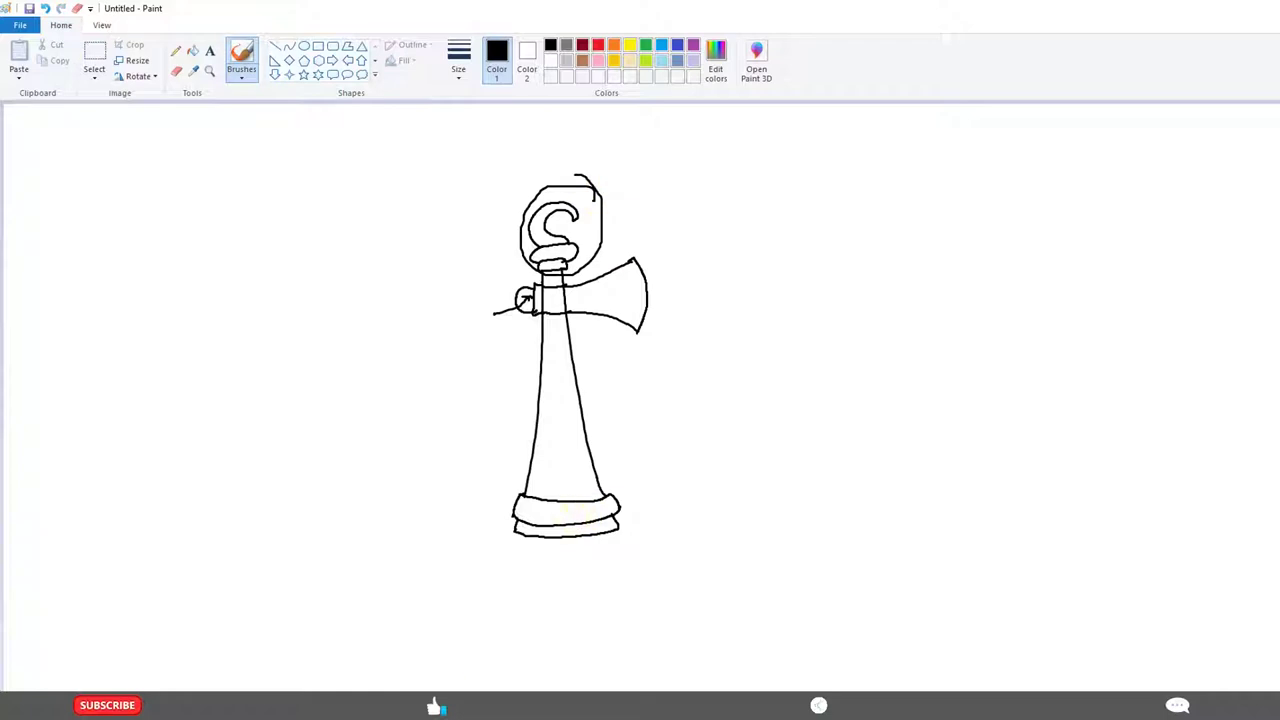
left_click(585, 705)
left_click(625, 686)
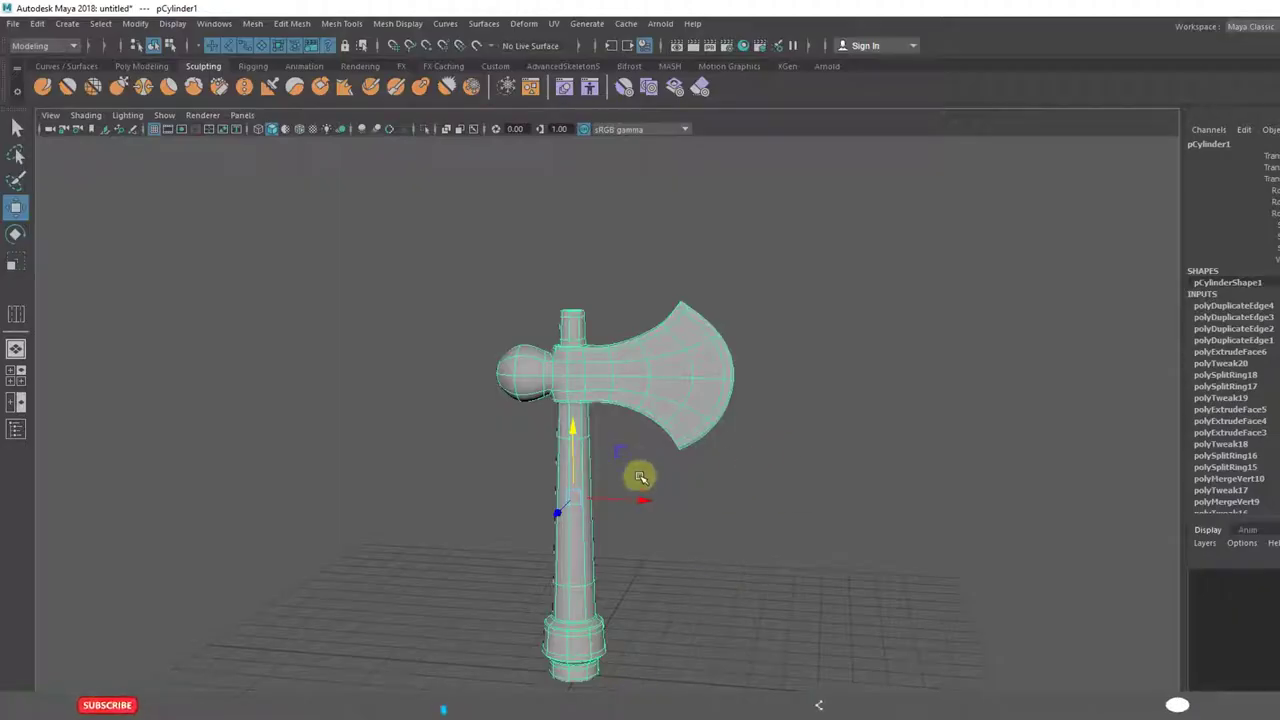
Return the axe to normal display and insert two edge loops around the handle's stub above the axe head
left_click_drag(740, 480, 791, 491, "alt")
left_click(761, 432)
middle_click_drag(754, 369, 731, 448, "alt")
scroll(571, 434, "up", 6)
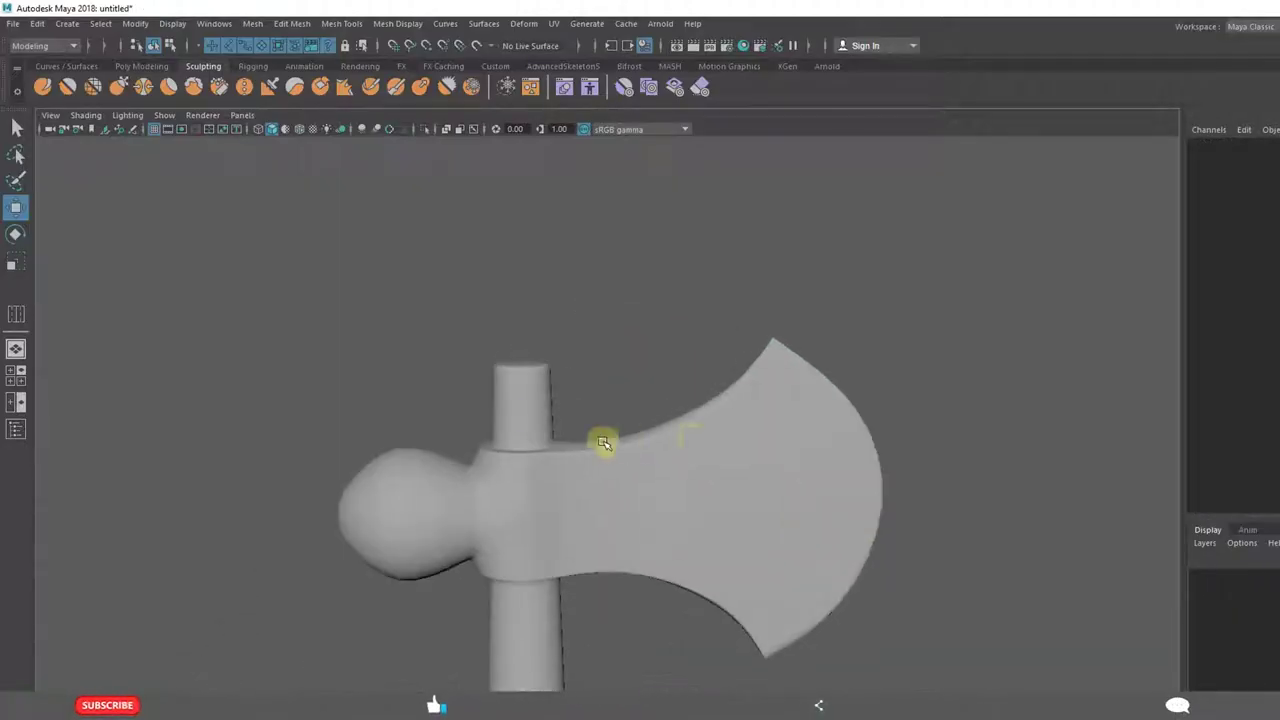
left_click(540, 404)
scroll(651, 382, "up", 5)
scroll(571, 449, "up", 4)
scroll(571, 449, "down", 5)
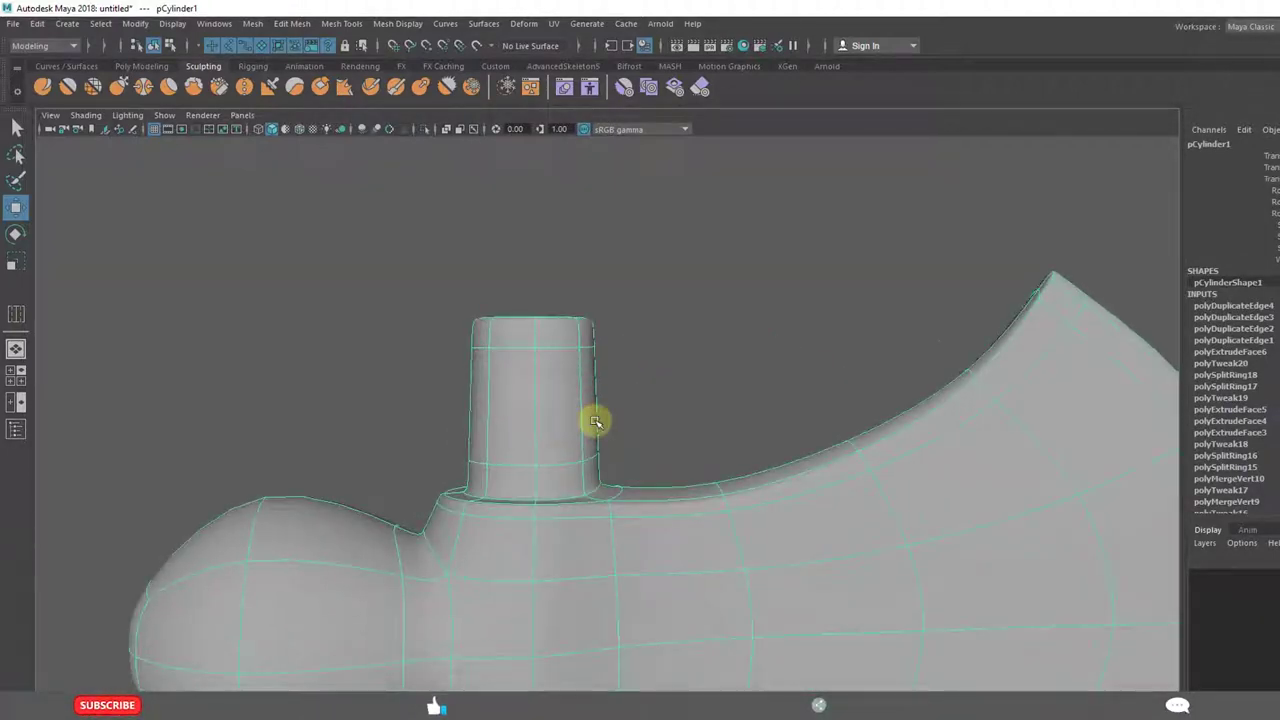
key("1")
scroll(575, 400, "up", 3)
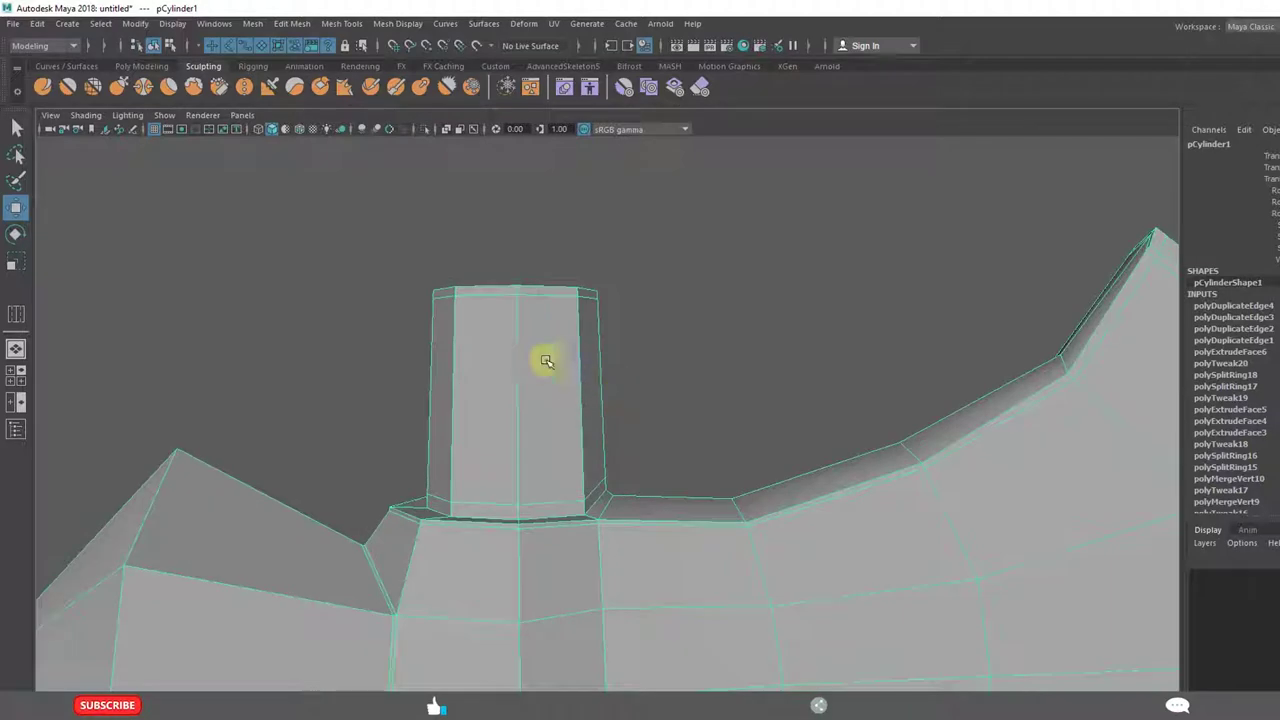
left_click(334, 26)
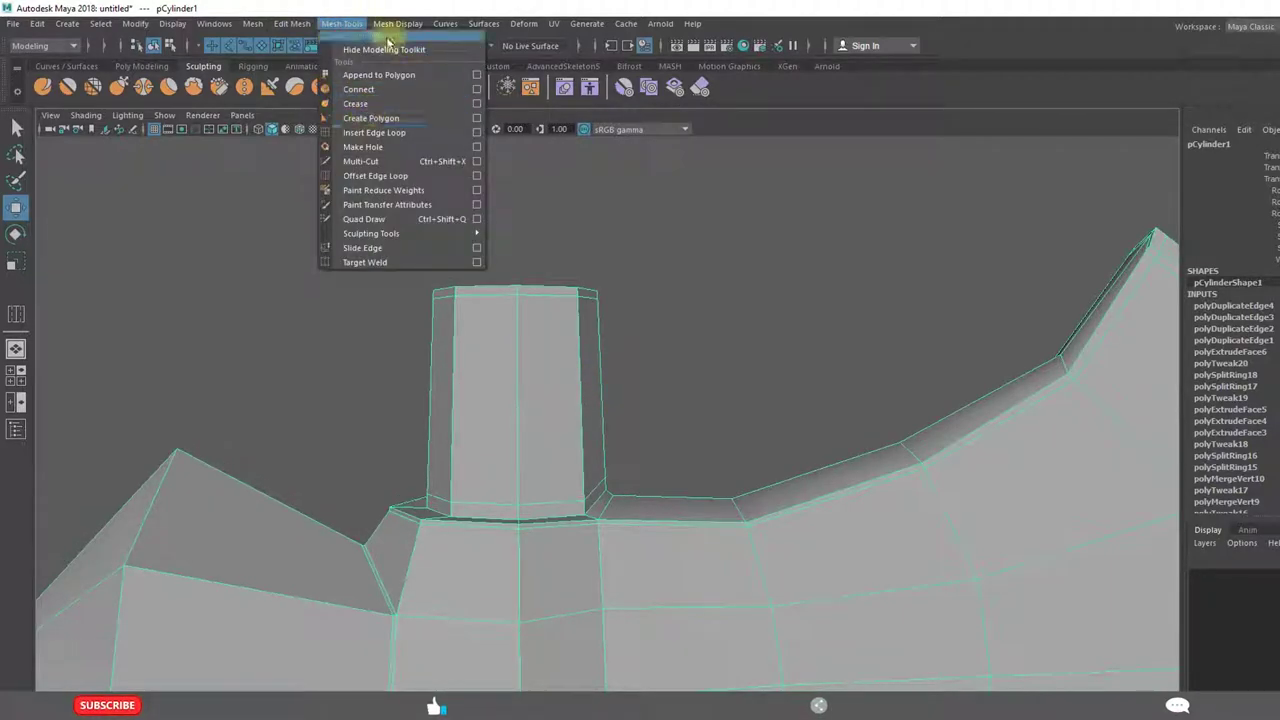
left_click(337, 134)
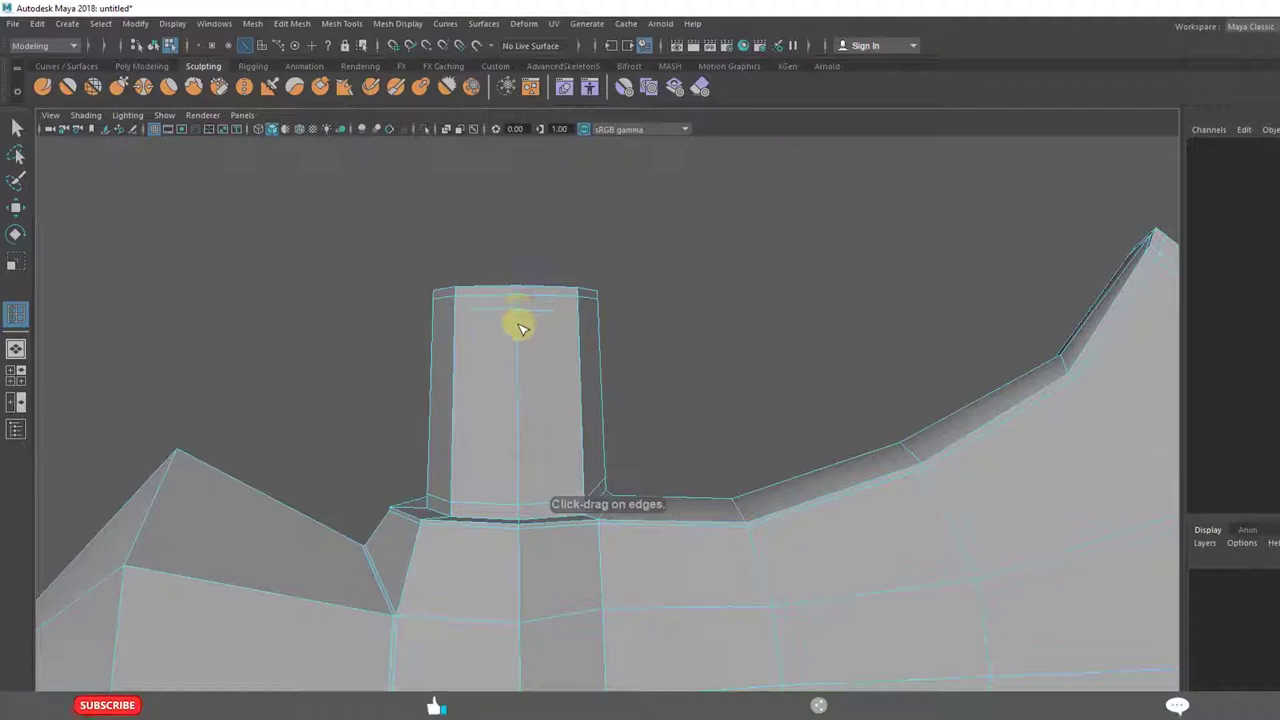
left_click(520, 342)
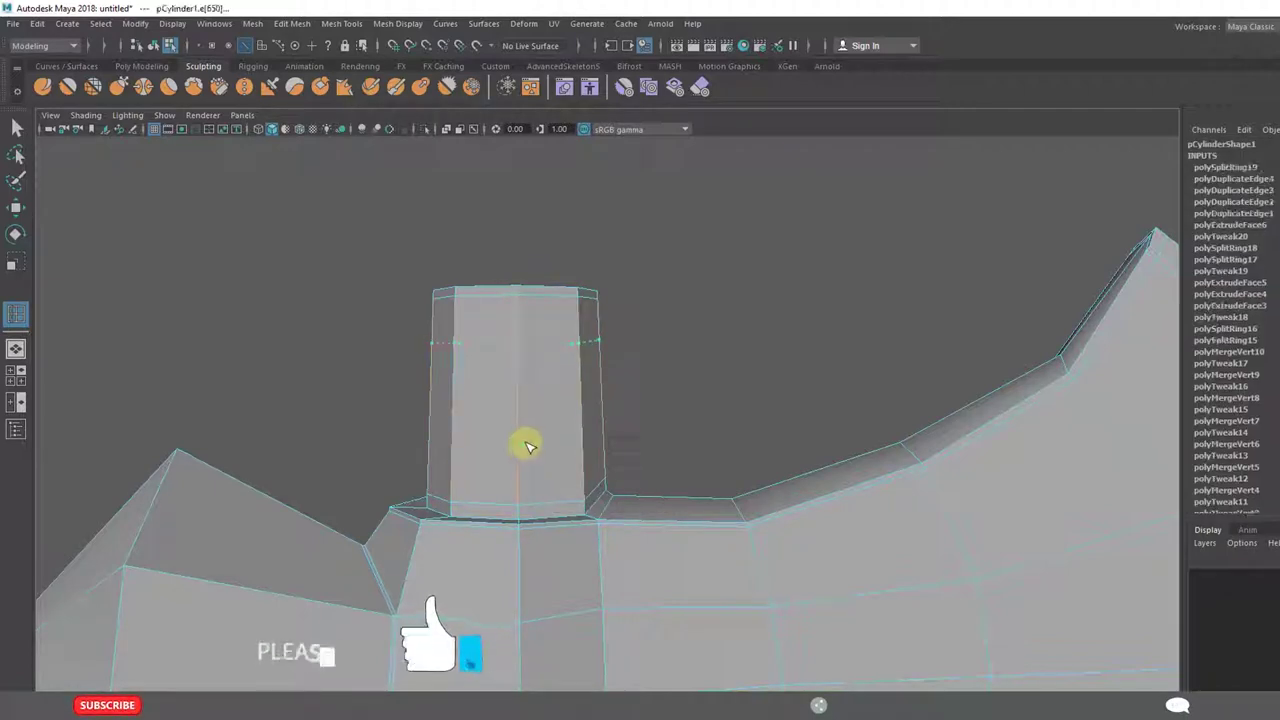
left_click(520, 416)
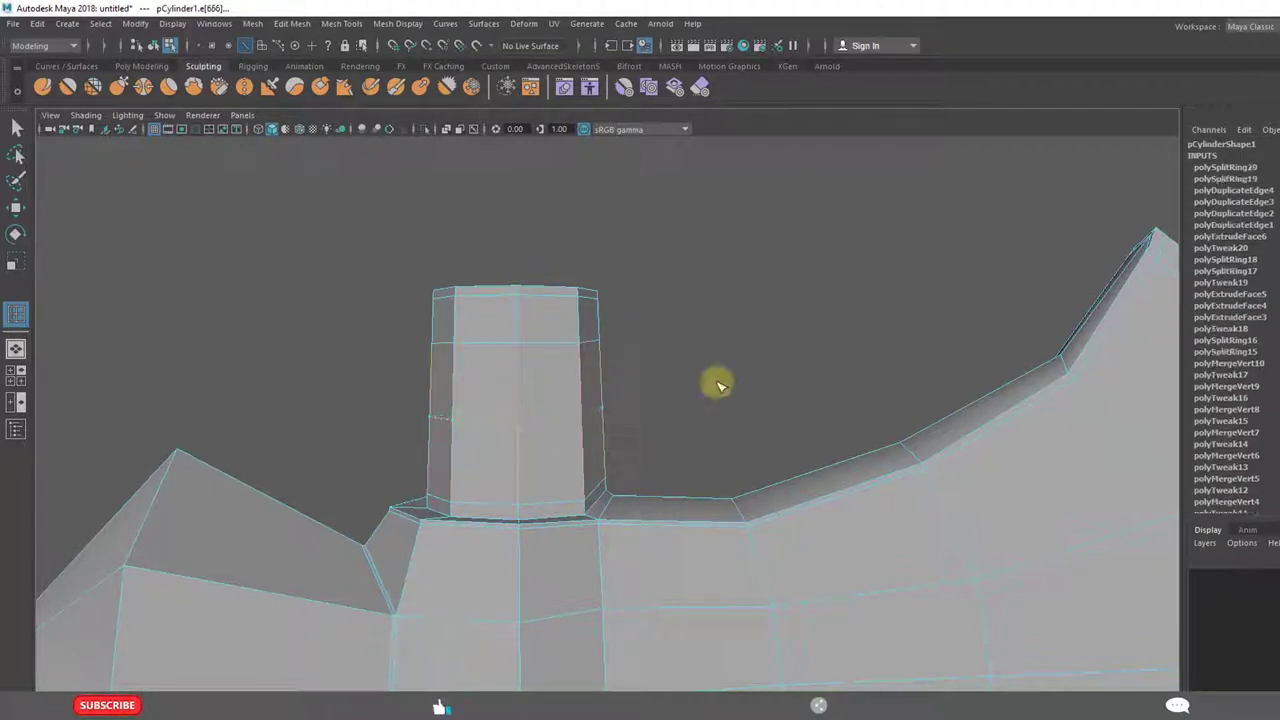
left_click(704, 373)
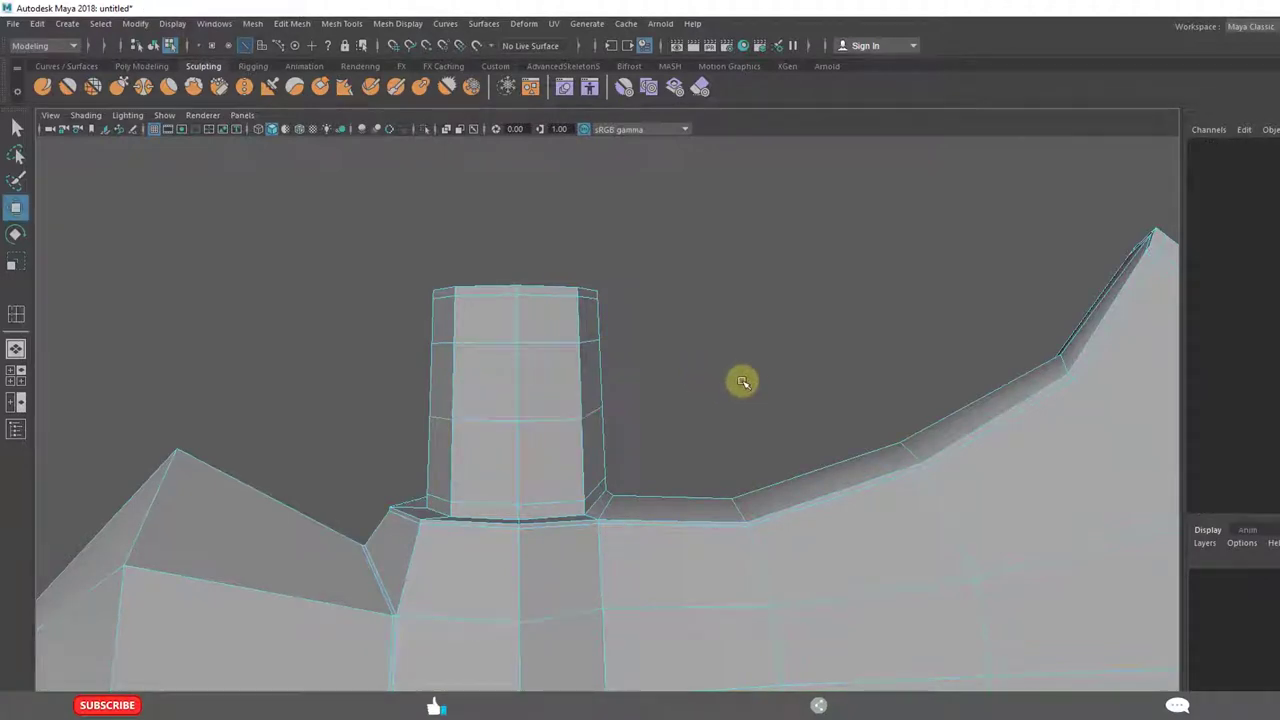
Select the vertices of each new edge loop on the stub in turn and scale them vertically to level the loops
left_click_drag(737, 377, 543, 374, "alt")
right_click_drag(531, 383, 397, 404)
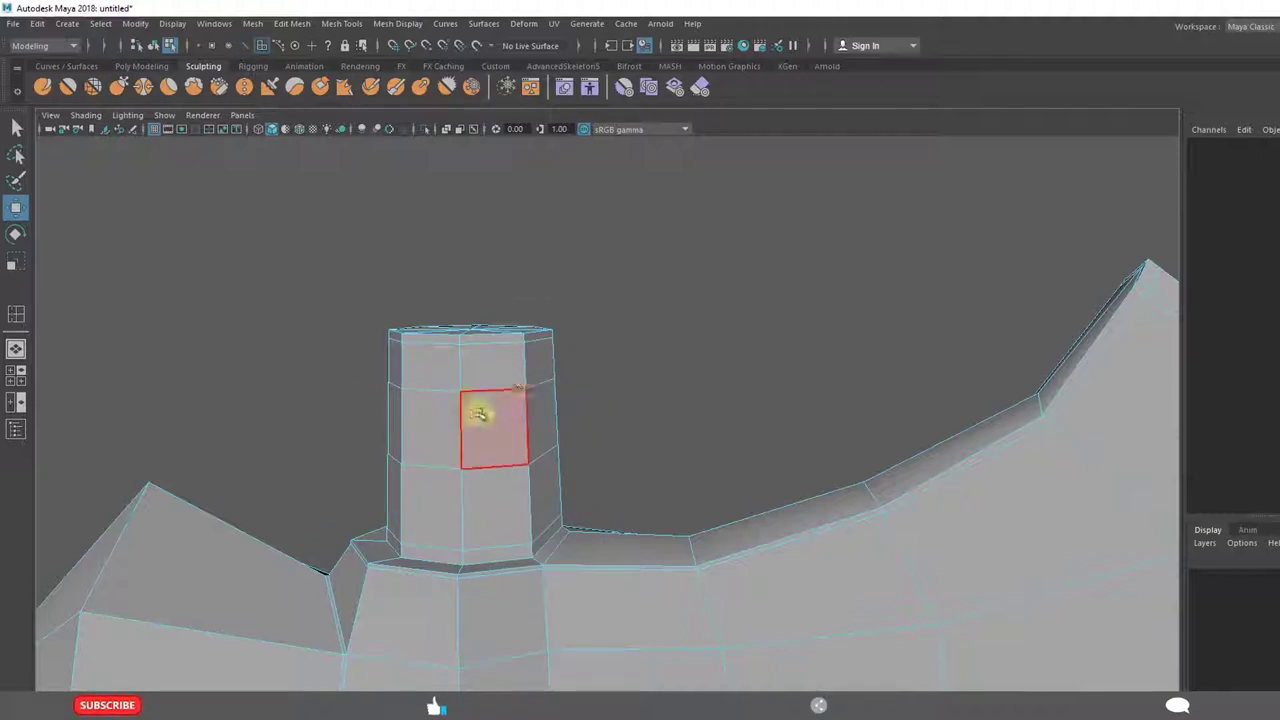
right_click_drag(517, 403, 451, 346)
left_click_drag(514, 394, 440, 339, "alt")
left_click_drag(640, 420, 636, 417)
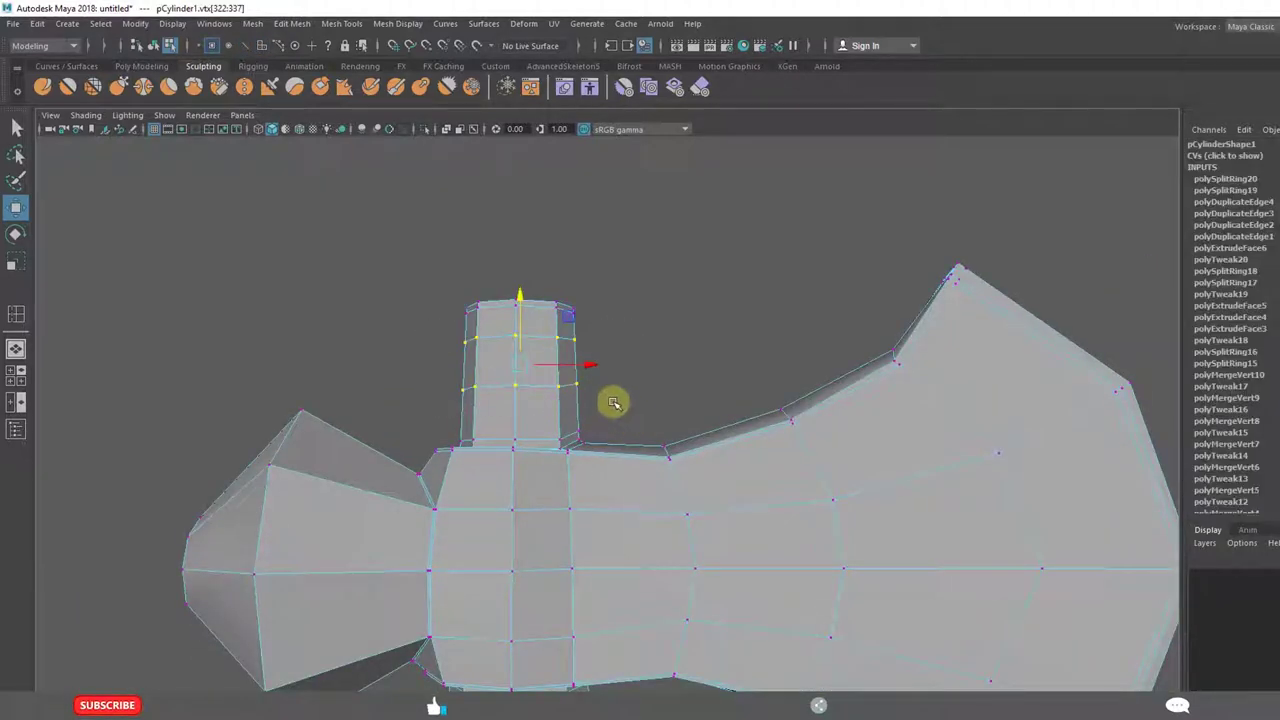
key("r")
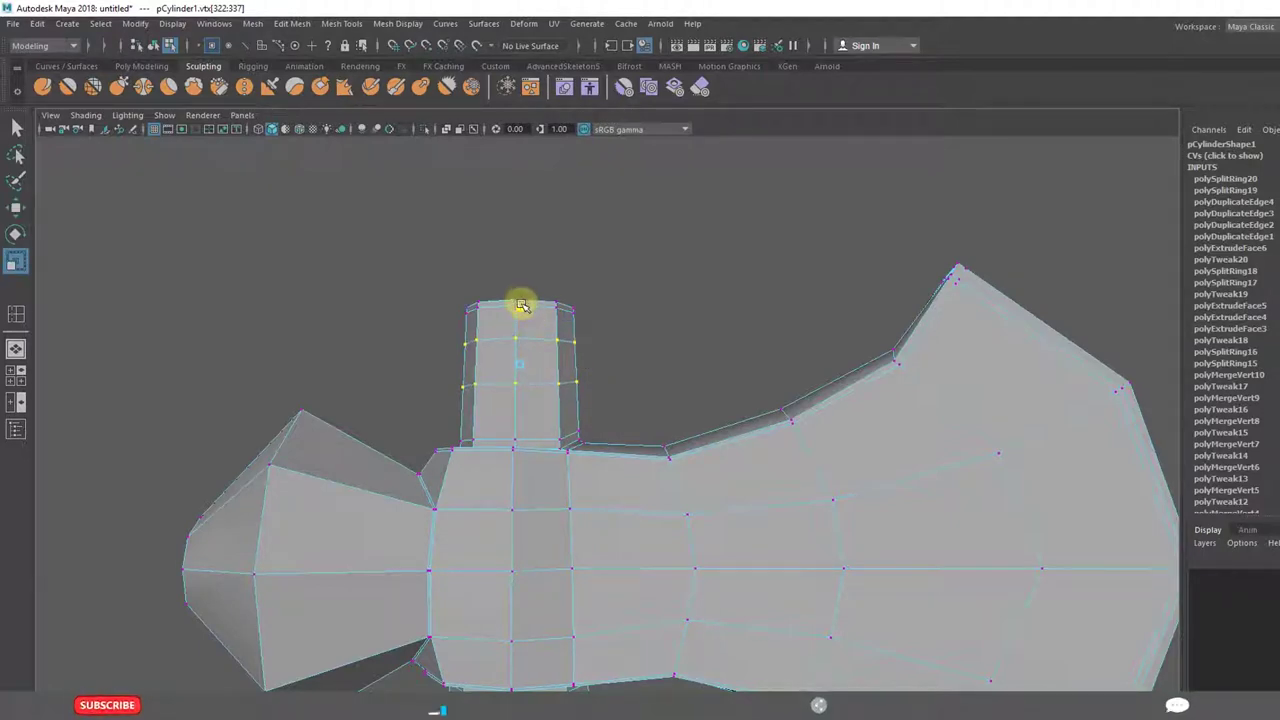
left_click_drag(434, 370, 640, 414)
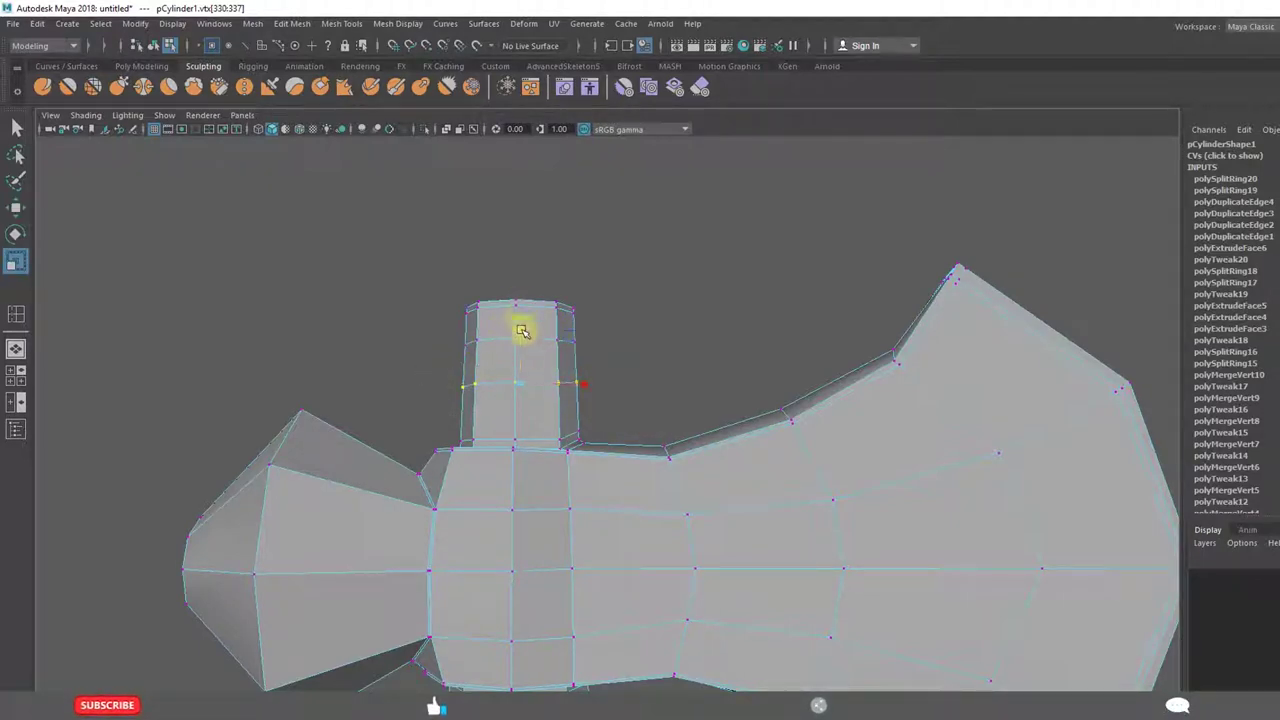
left_click(465, 343)
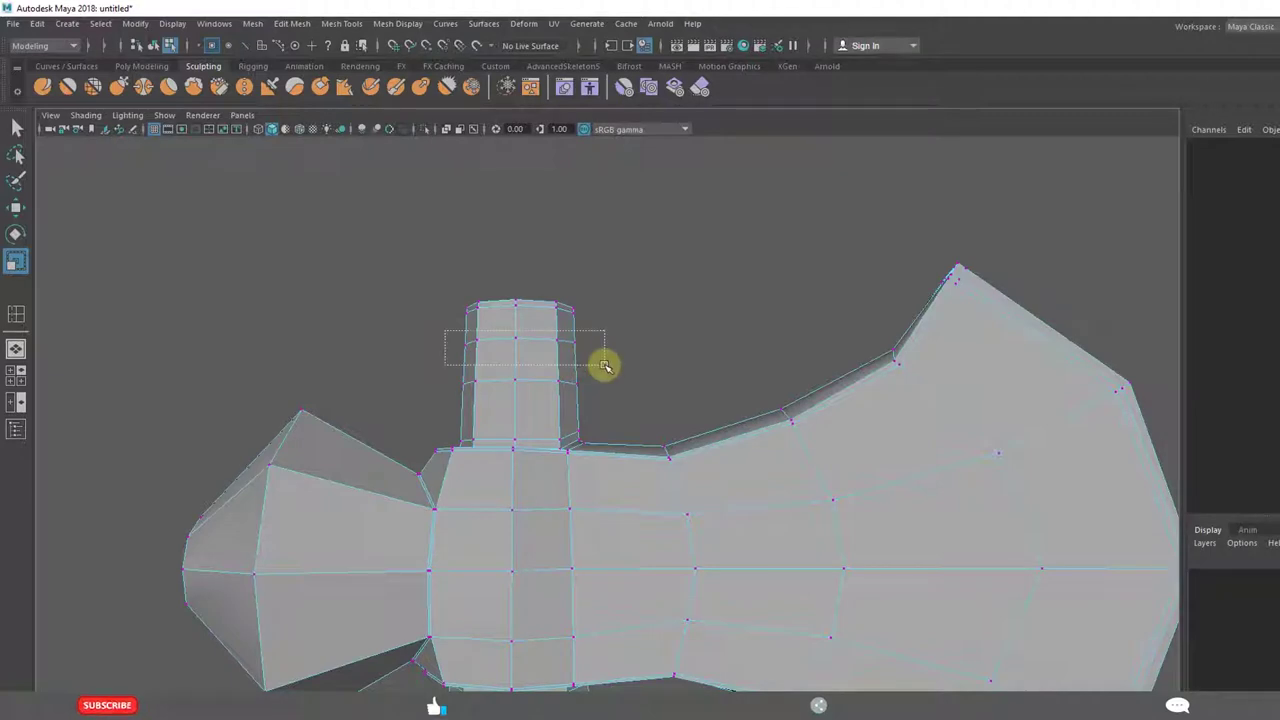
left_click_drag(582, 354, 619, 400)
left_click(690, 352)
Extrude the stub's middle face band outward with a Local Translate Z of about 0.16 and scale the extruded faces down vertically
right_click_drag(512, 408, 511, 397)
scroll(625, 414, "up", 2)
left_click_drag(610, 399, 649, 388)
middle_click_drag(503, 434, 655, 401, "alt")
scroll(655, 401, "up", 3)
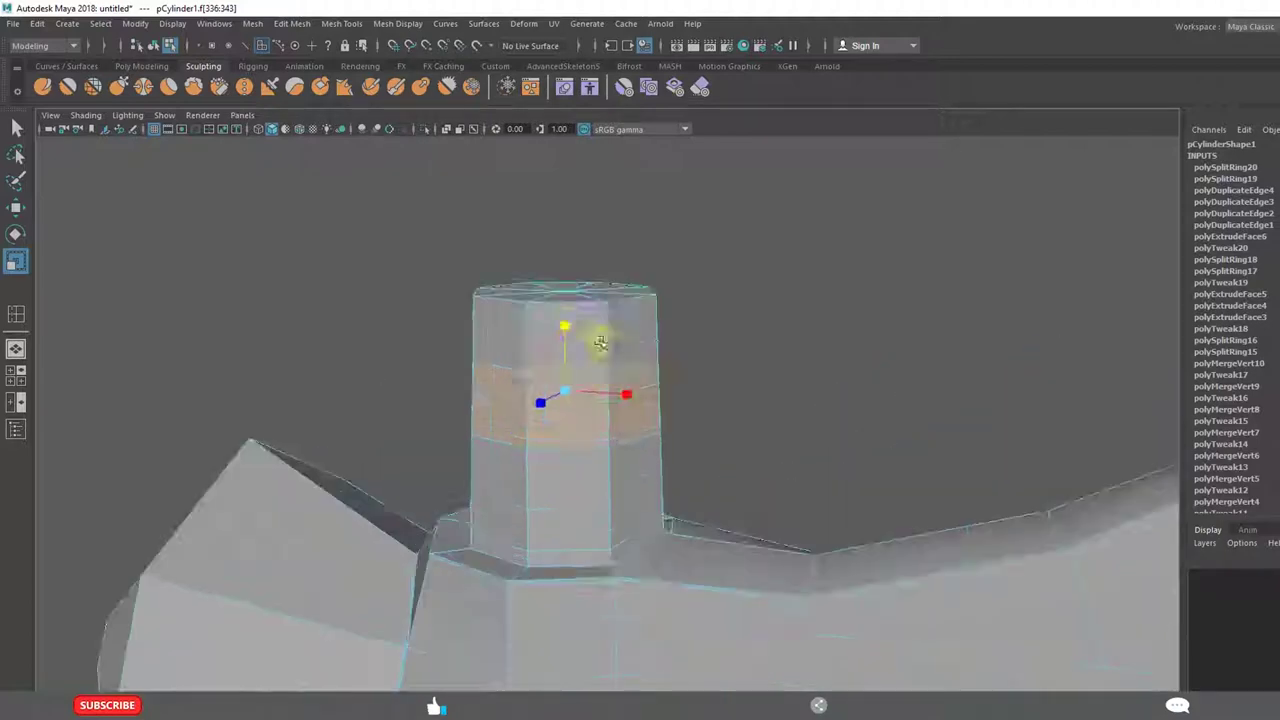
left_click(294, 23)
left_click(314, 163)
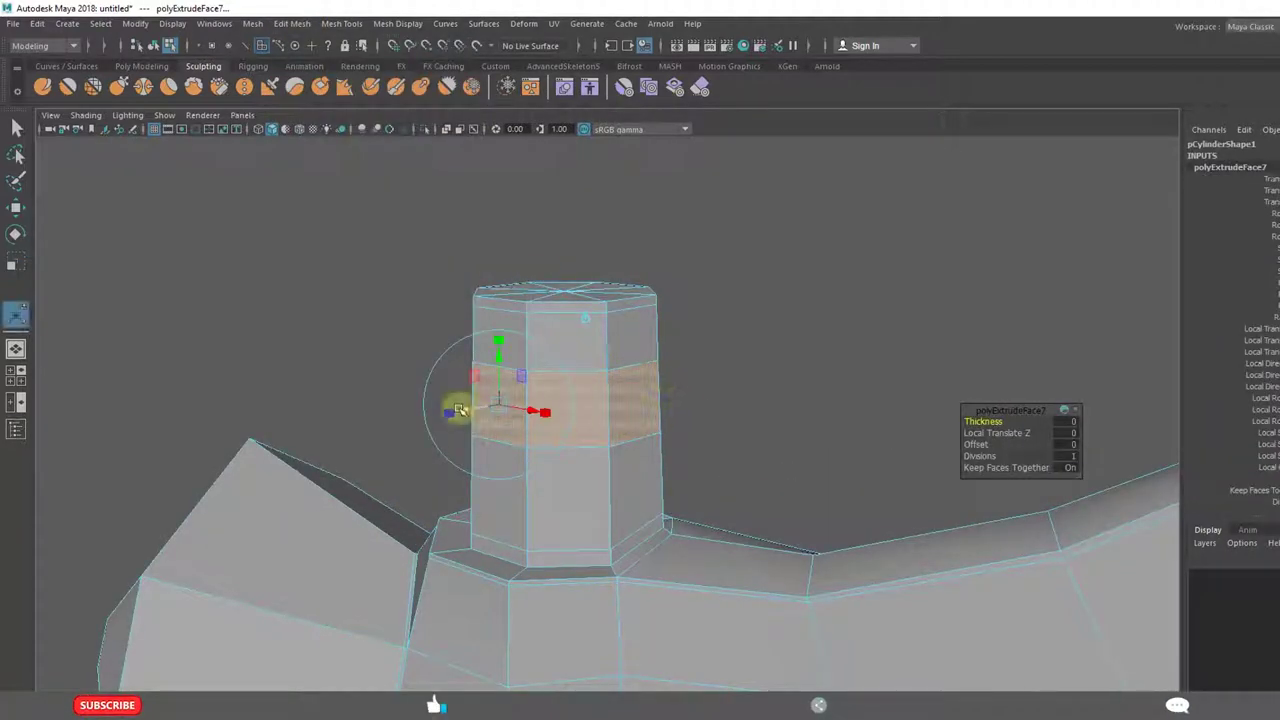
left_click_drag(462, 410, 429, 416)
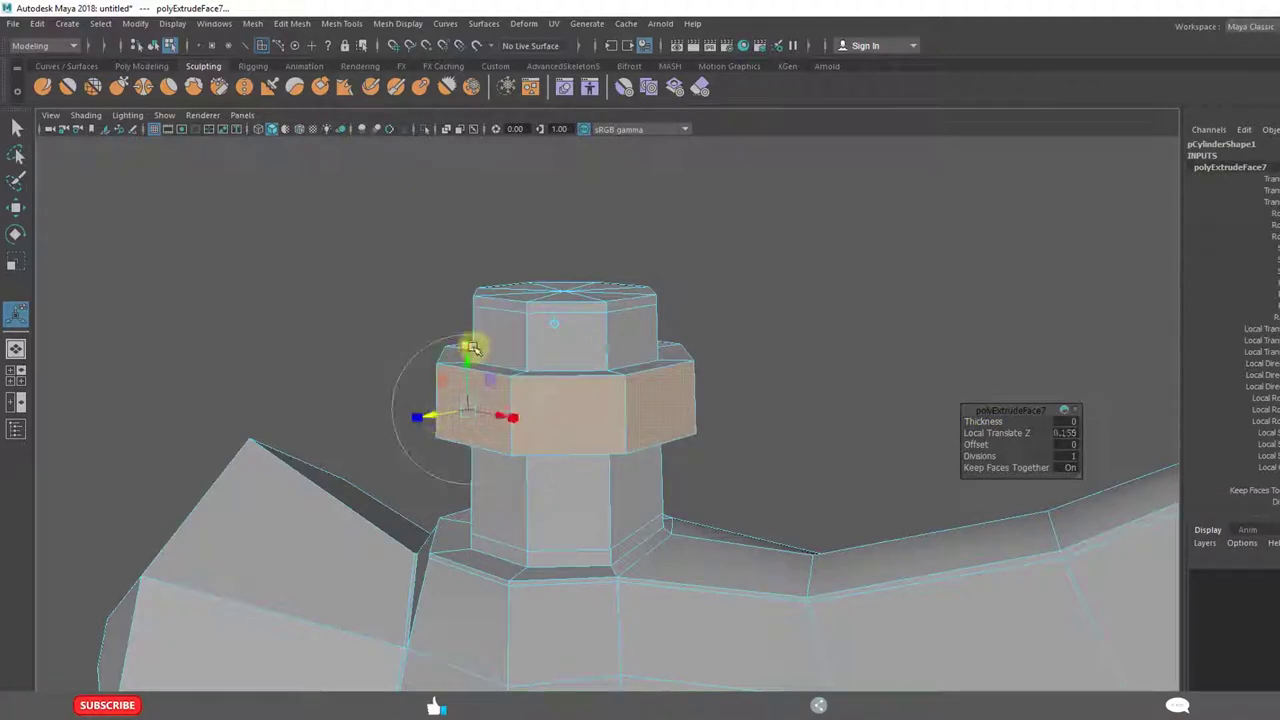
left_click_drag(466, 343, 464, 369)
left_click(828, 411)
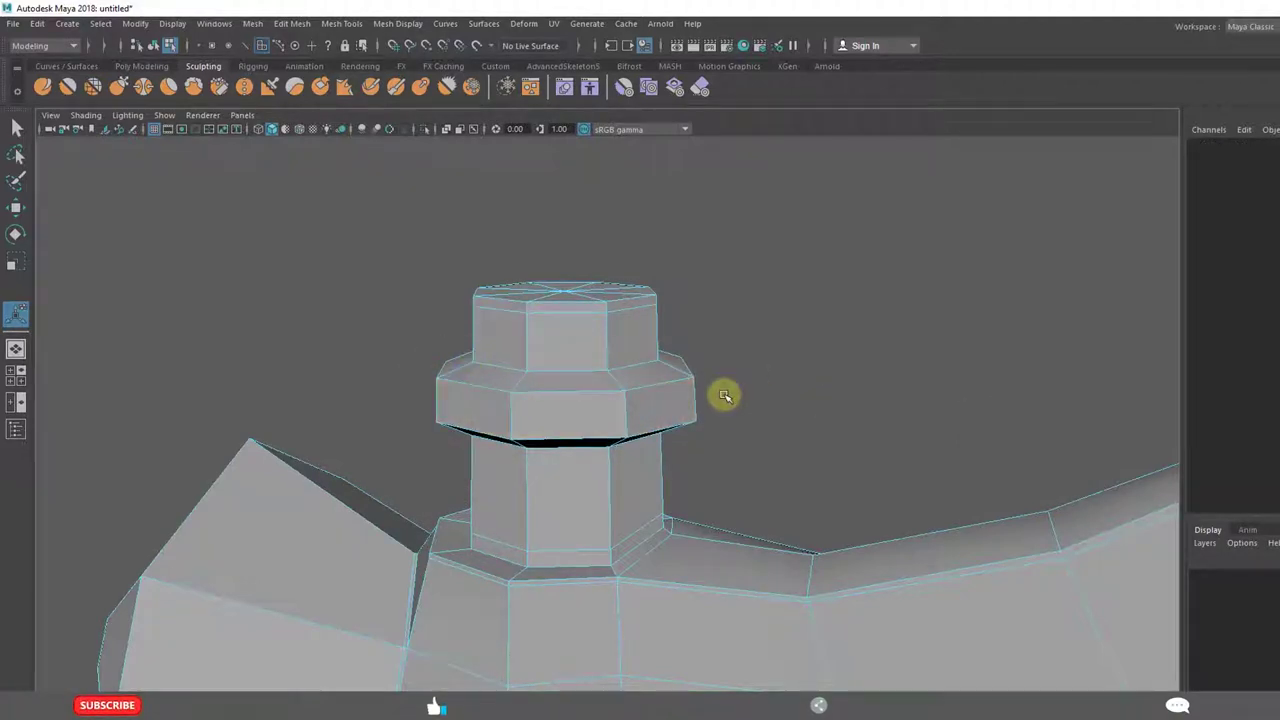
Show the axe in smooth preview and offset edge loops around the upper and lower edges of the stub's ring to sharpen them
scroll(700, 375, "up", 5)
right_click_drag(661, 342, 712, 322)
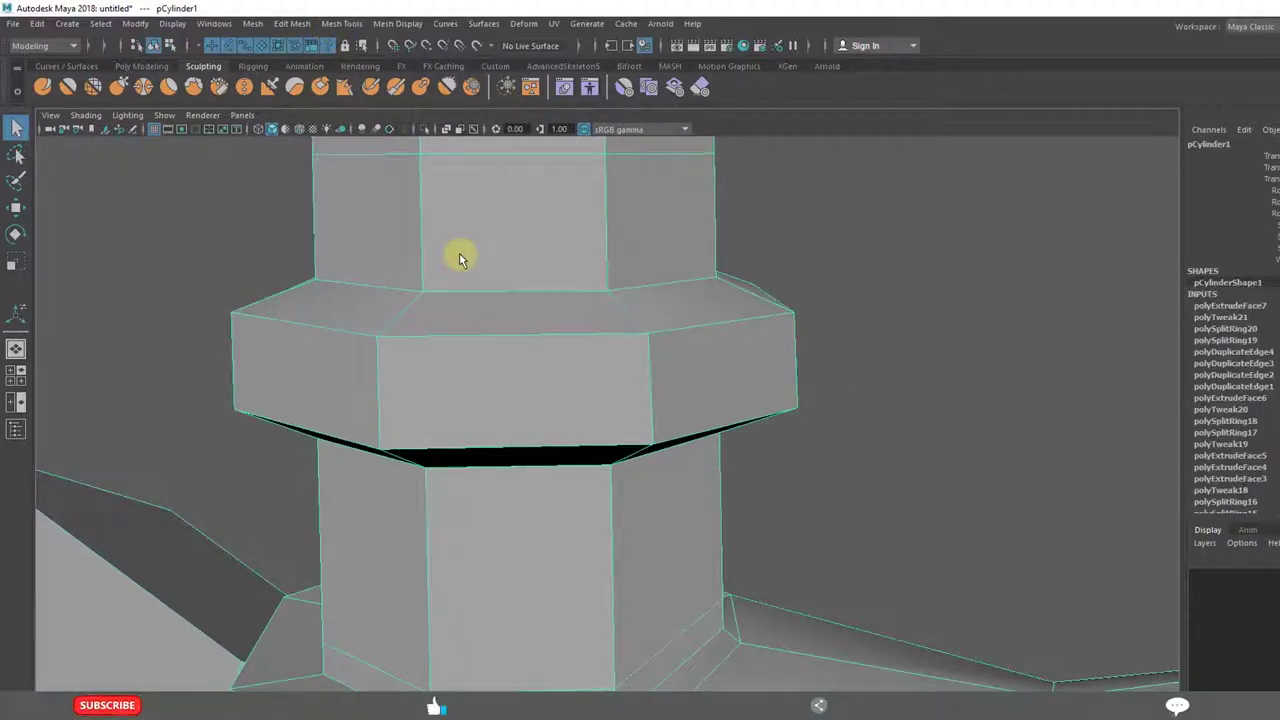
key("3")
left_click(336, 23)
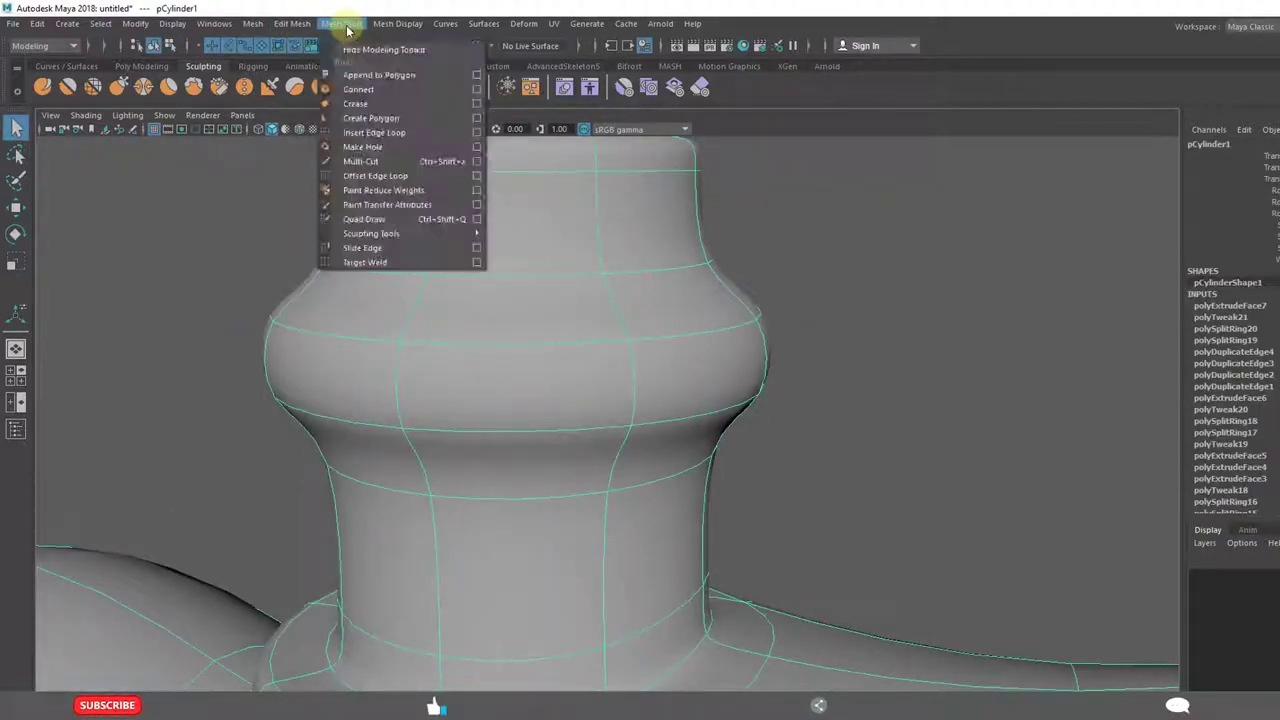
left_click(366, 185)
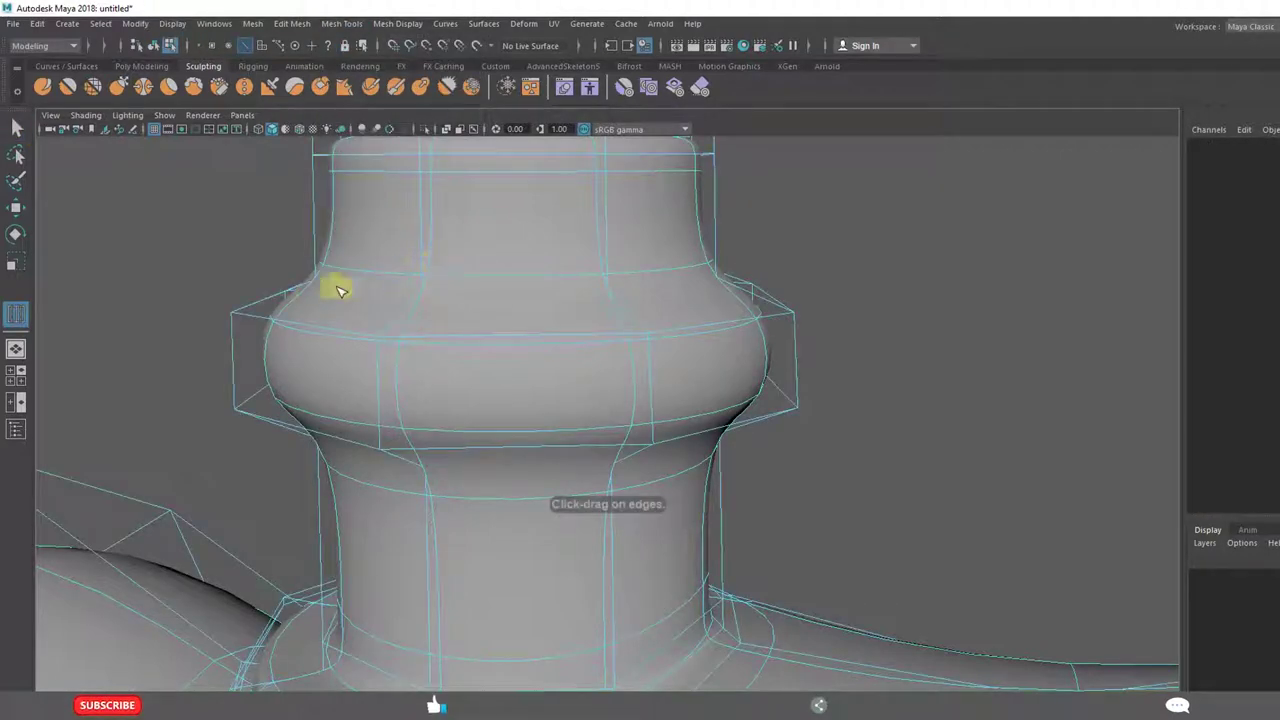
left_click(285, 325)
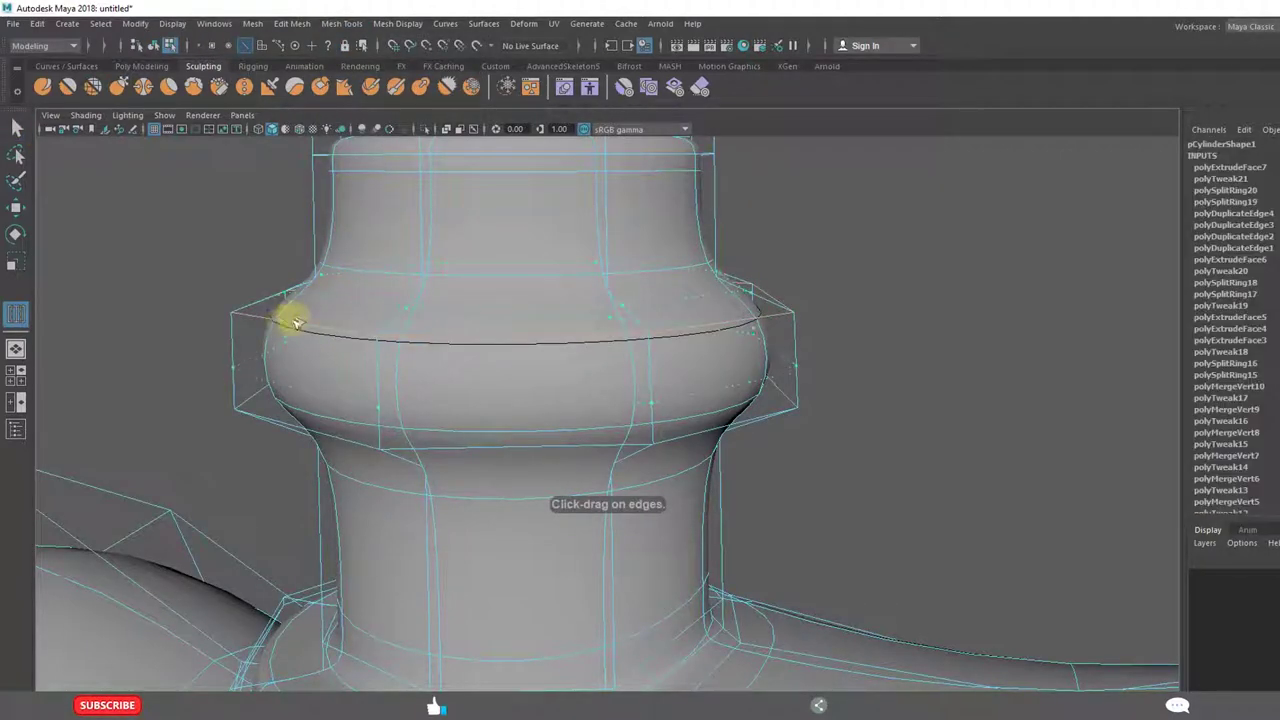
left_click(375, 310)
left_click(293, 428)
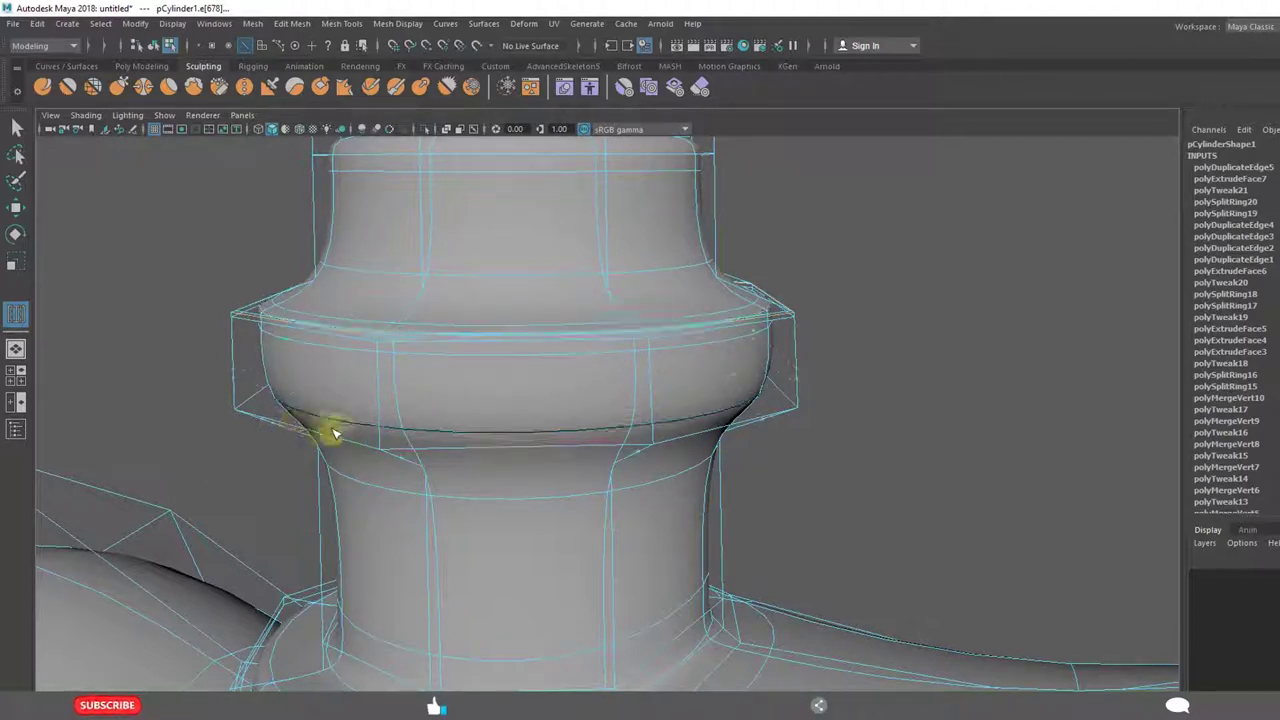
left_click(378, 438)
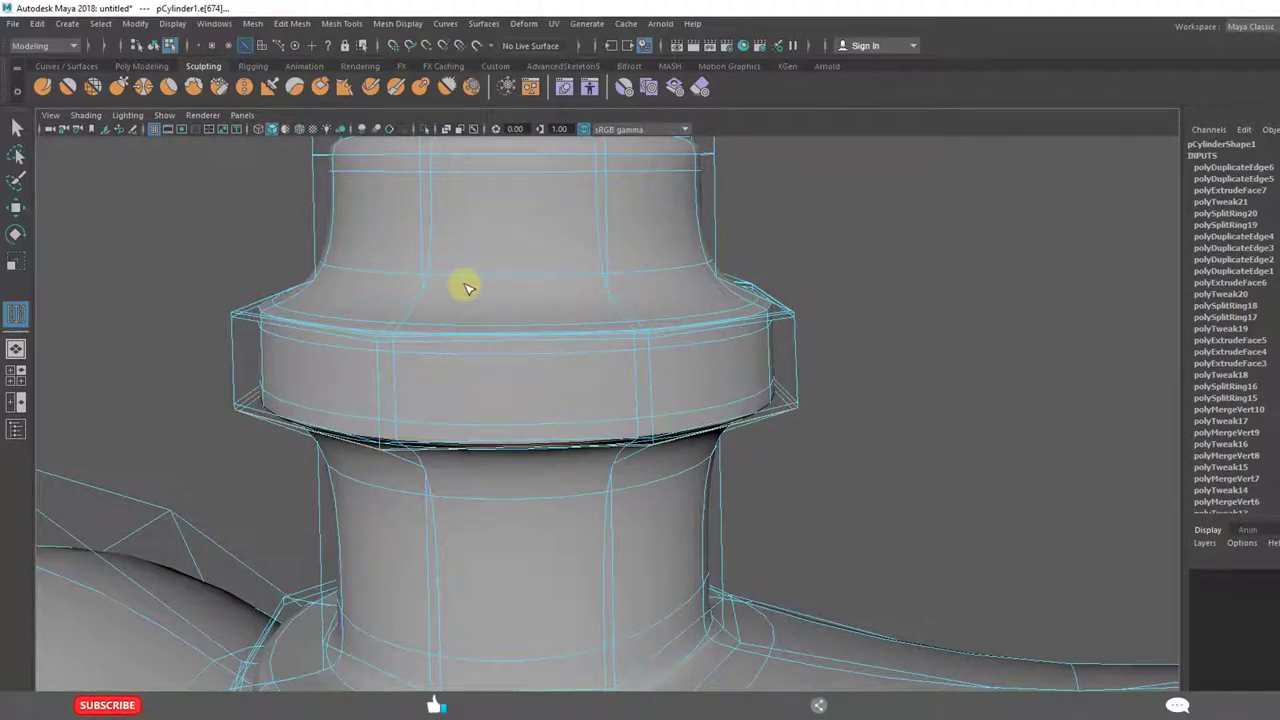
Try to offset another edge loop where the stub meets the top of its ring, undo it, and leave the tool
left_click_drag(355, 305, 361, 311, "alt")
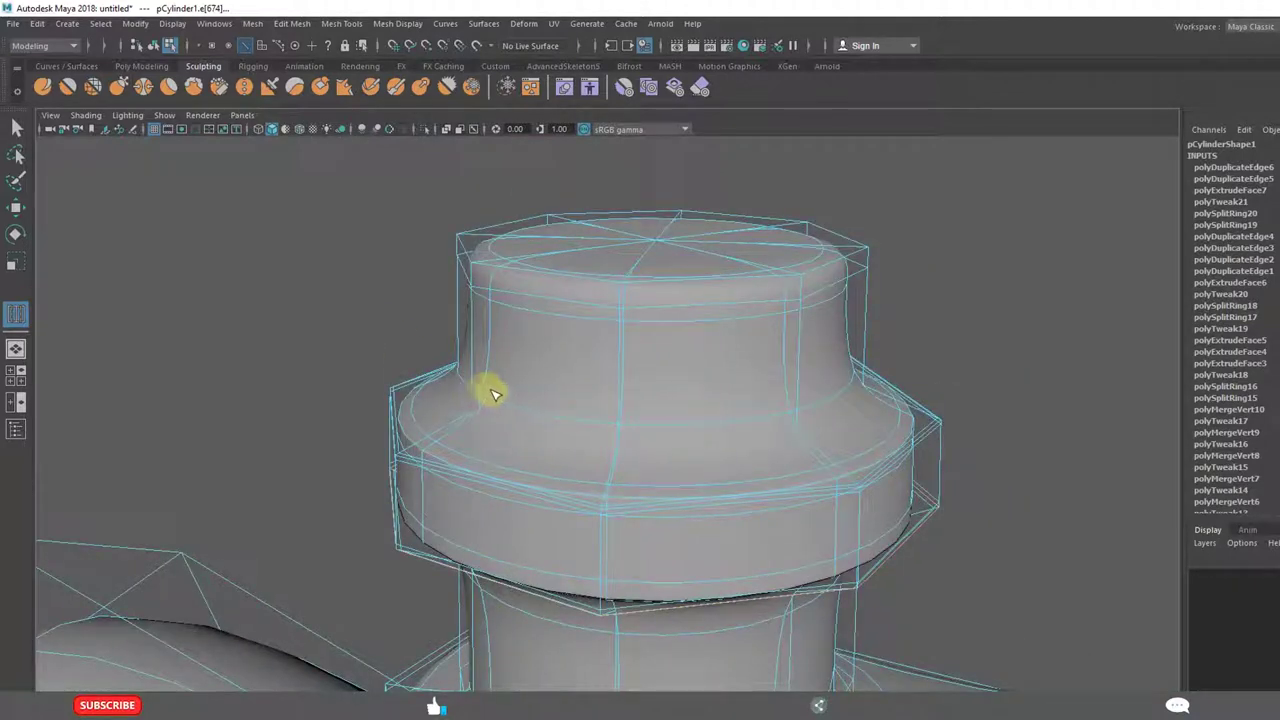
left_click_drag(514, 410, 327, 362)
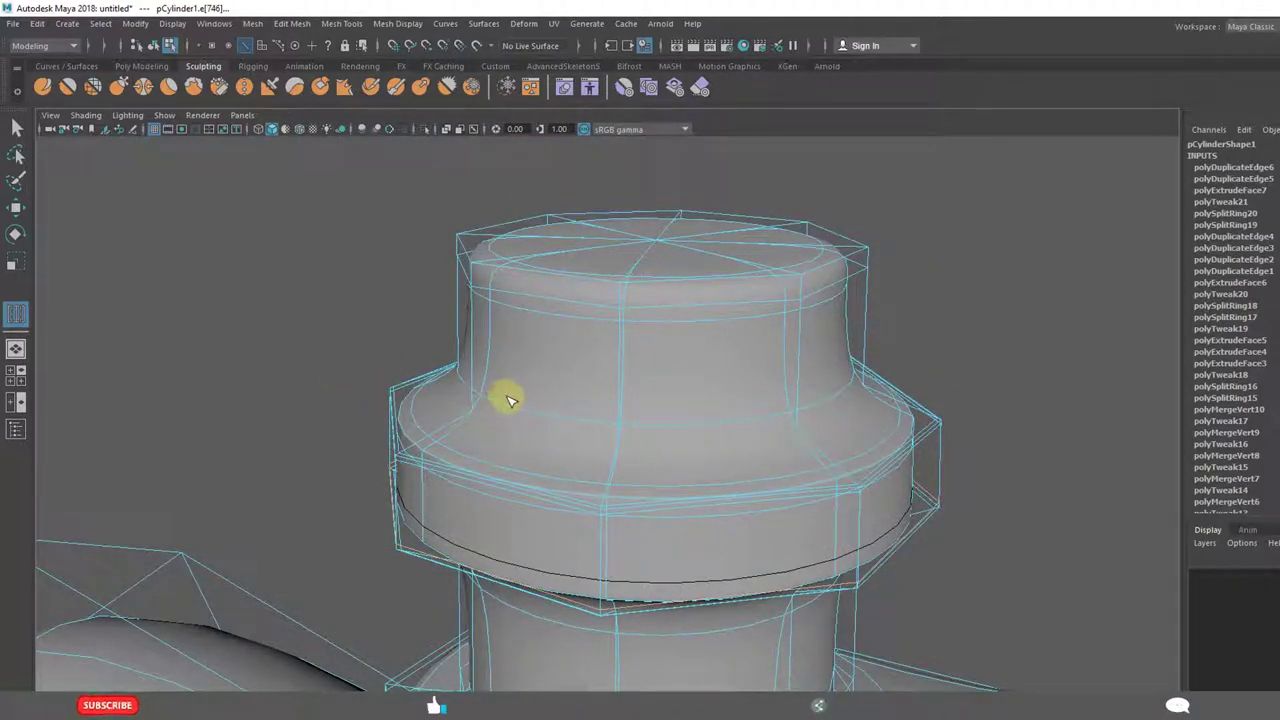
key("ctrl+z")
key("w")
key("3")
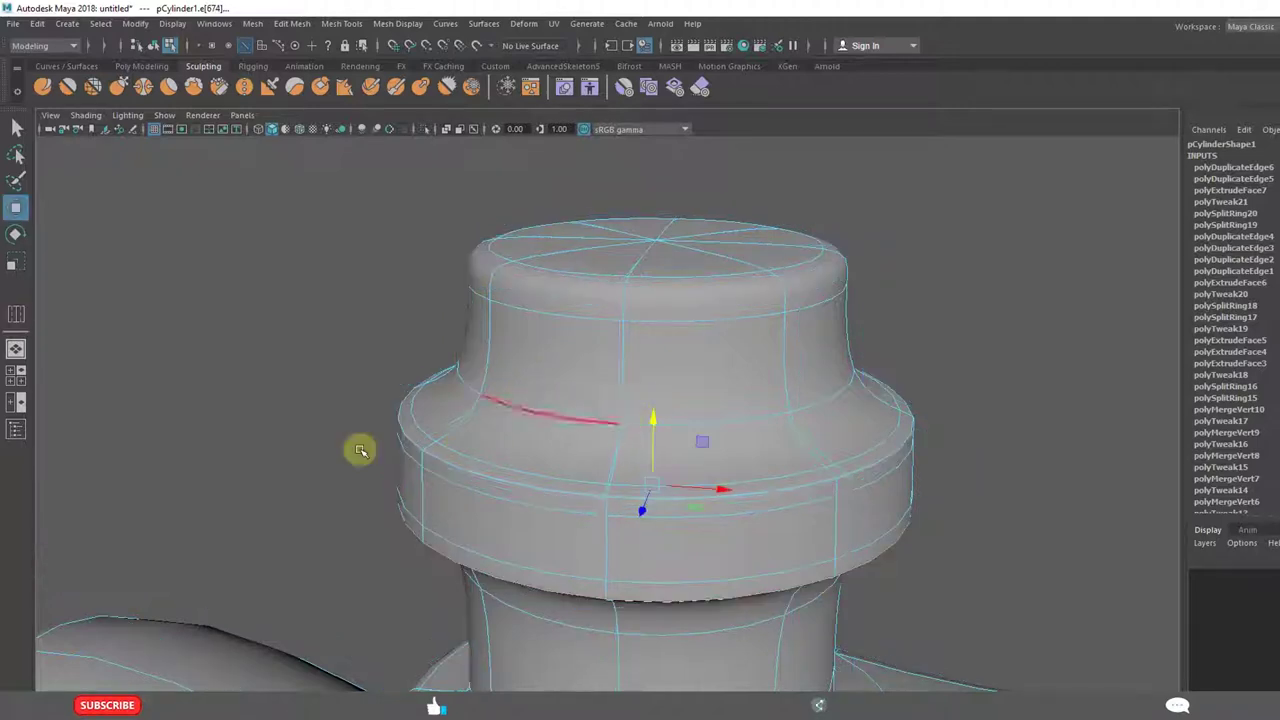
Inspect the smoothed stub and its ring up close, return to object mode, and check them against the axe head
left_click(235, 432)
scroll(590, 514, "down", 3)
left_click_drag(594, 486, 605, 473, "alt")
middle_click_drag(672, 334, 651, 426, "alt")
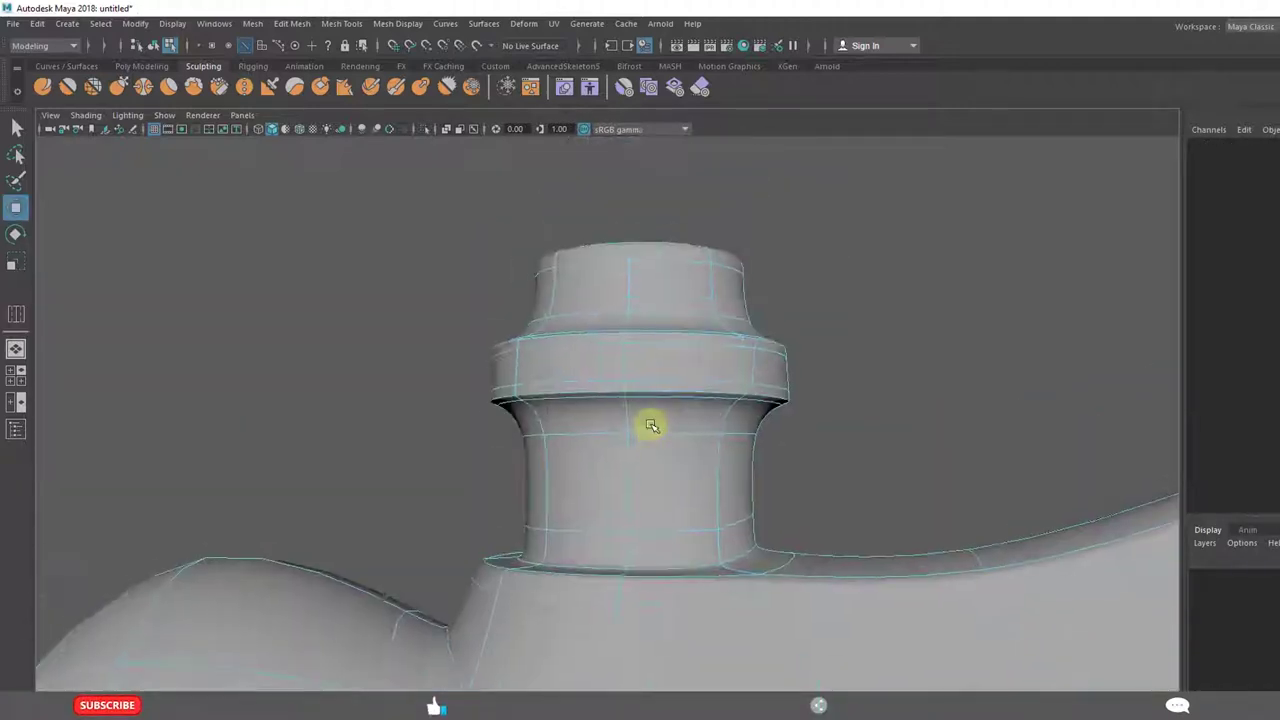
scroll(646, 418, "up", 3)
right_click_drag(629, 340, 694, 318)
left_click(288, 434)
scroll(365, 466, "down", 6)
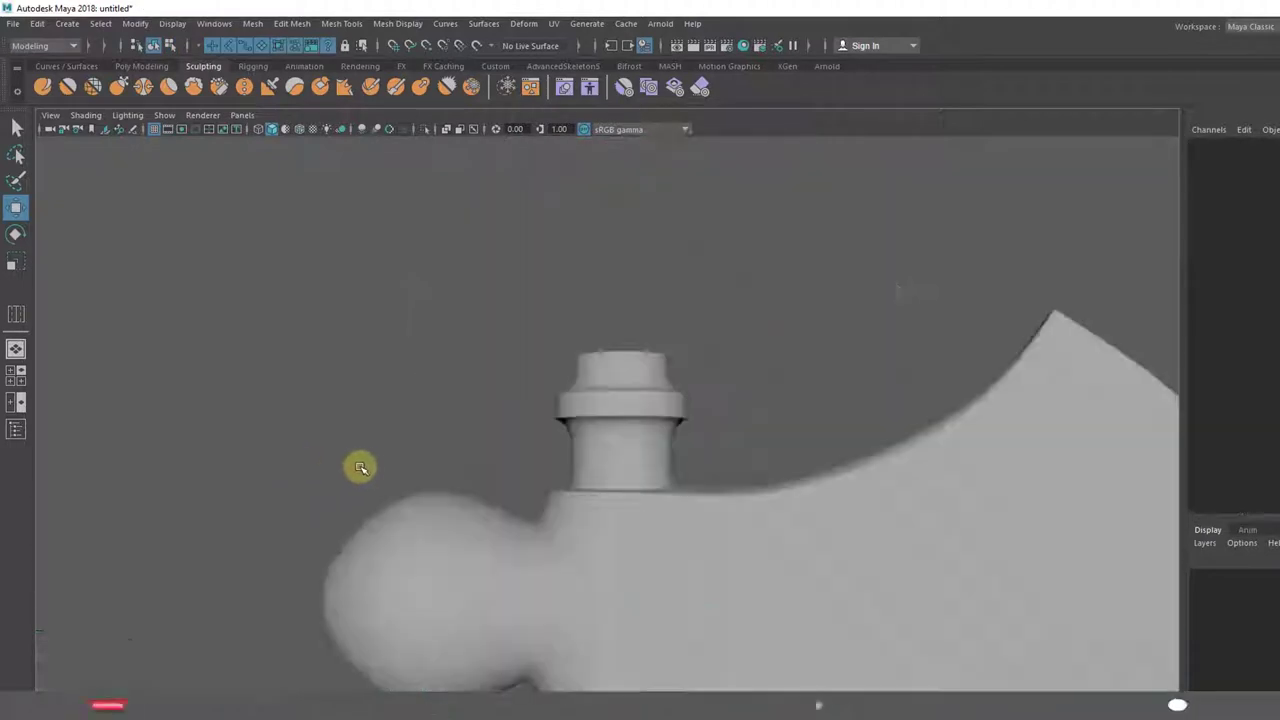
left_click_drag(451, 437, 697, 343, "alt")
Return the axe to normal display and insert three edge loops around the handle's shaft: at its middle, upper and lower part
left_click(697, 343)
left_click_drag(692, 405, 657, 507, "alt")
scroll(676, 461, "up", 3)
key("1")
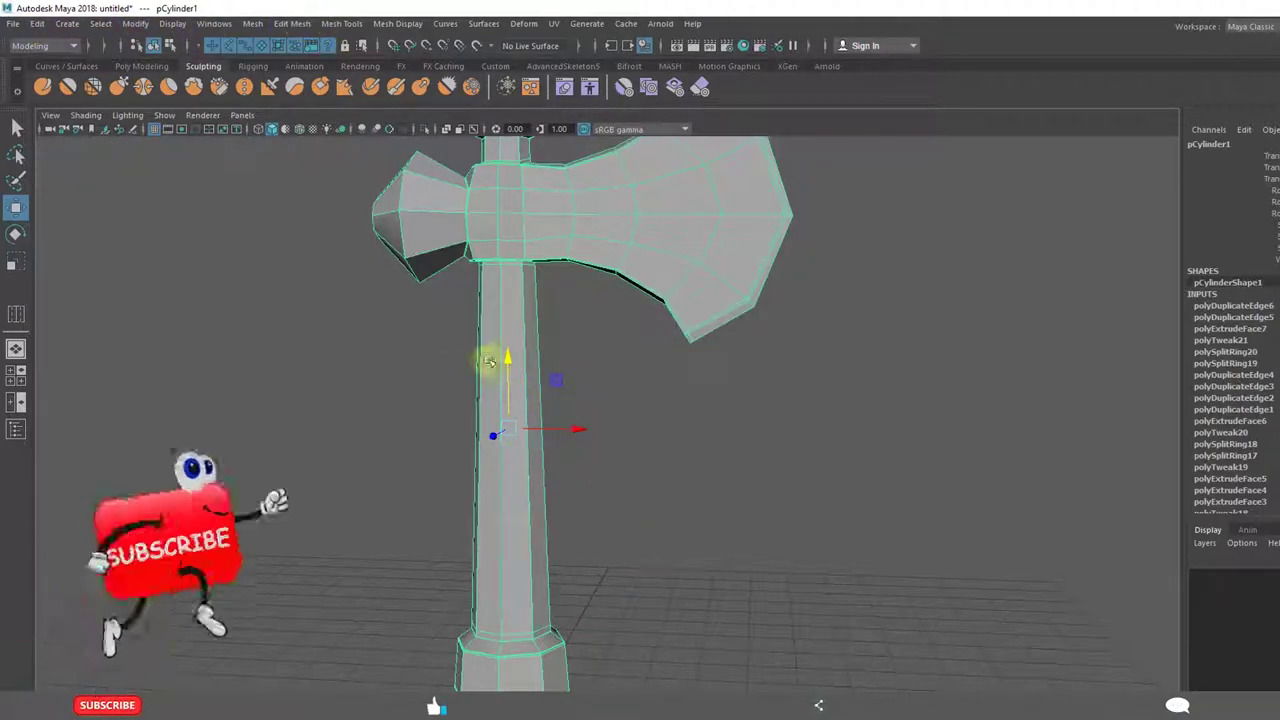
left_click(341, 23)
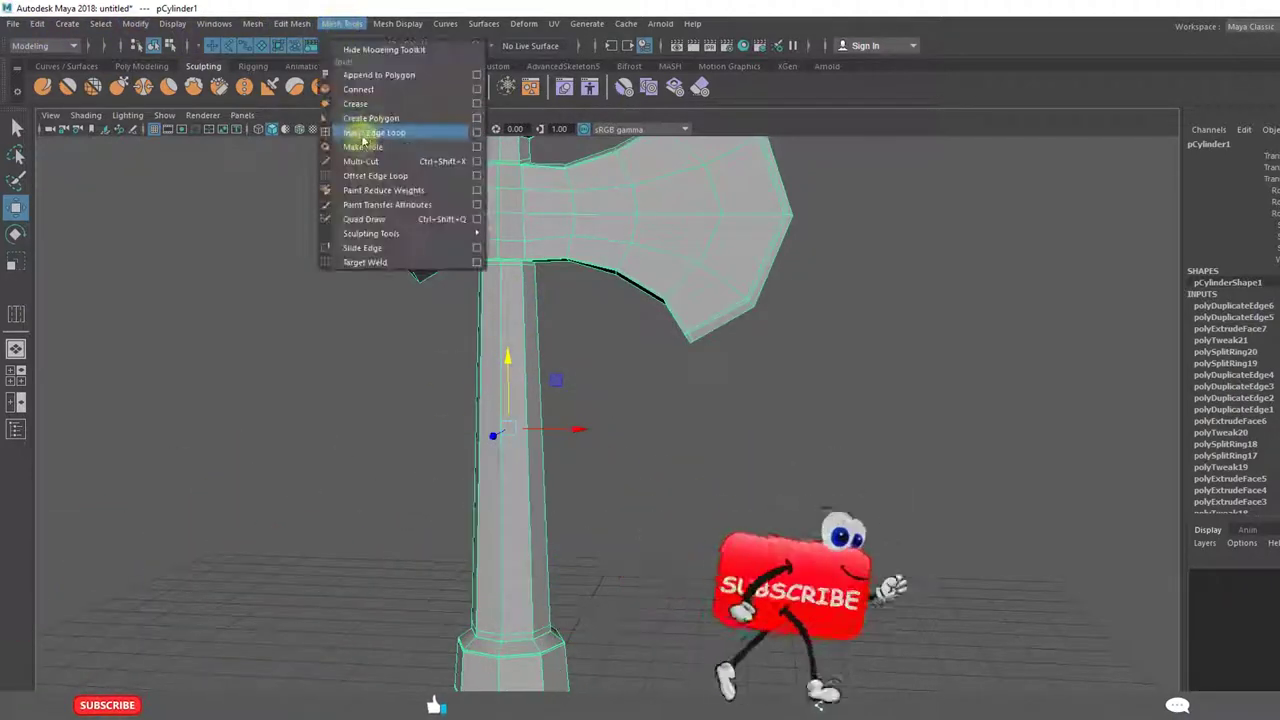
left_click(364, 133)
left_click(503, 451)
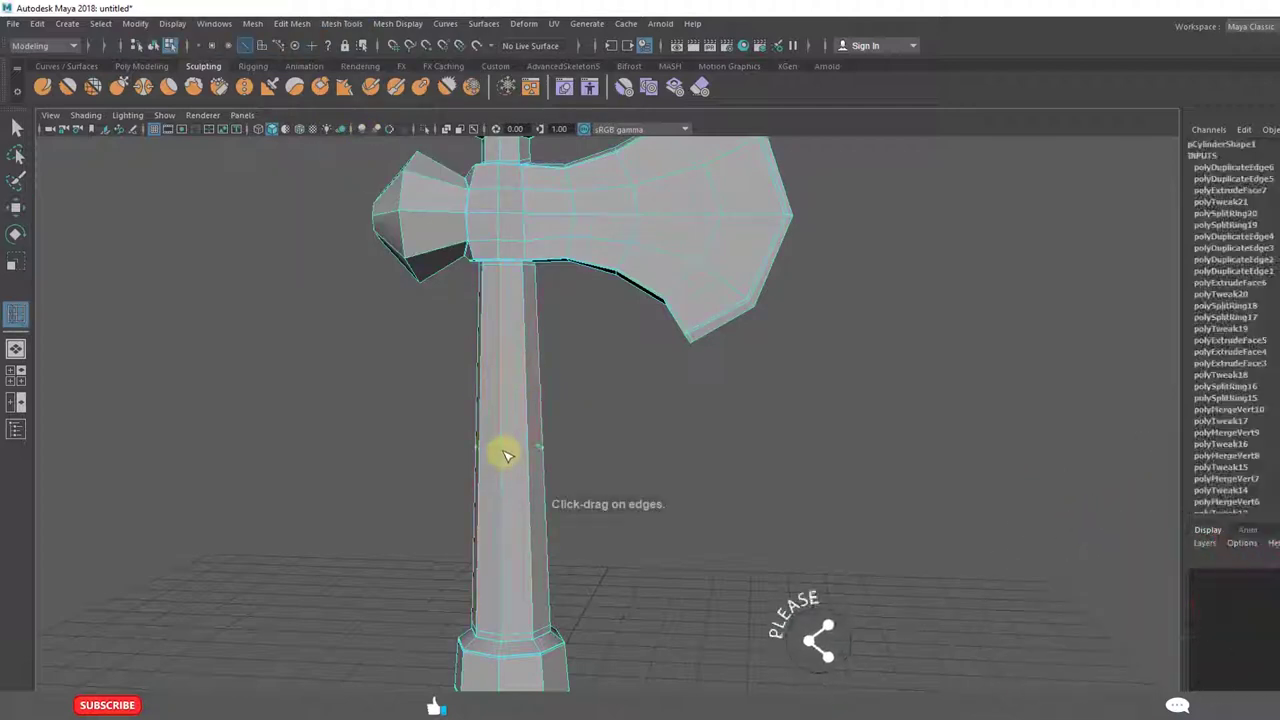
left_click(503, 346)
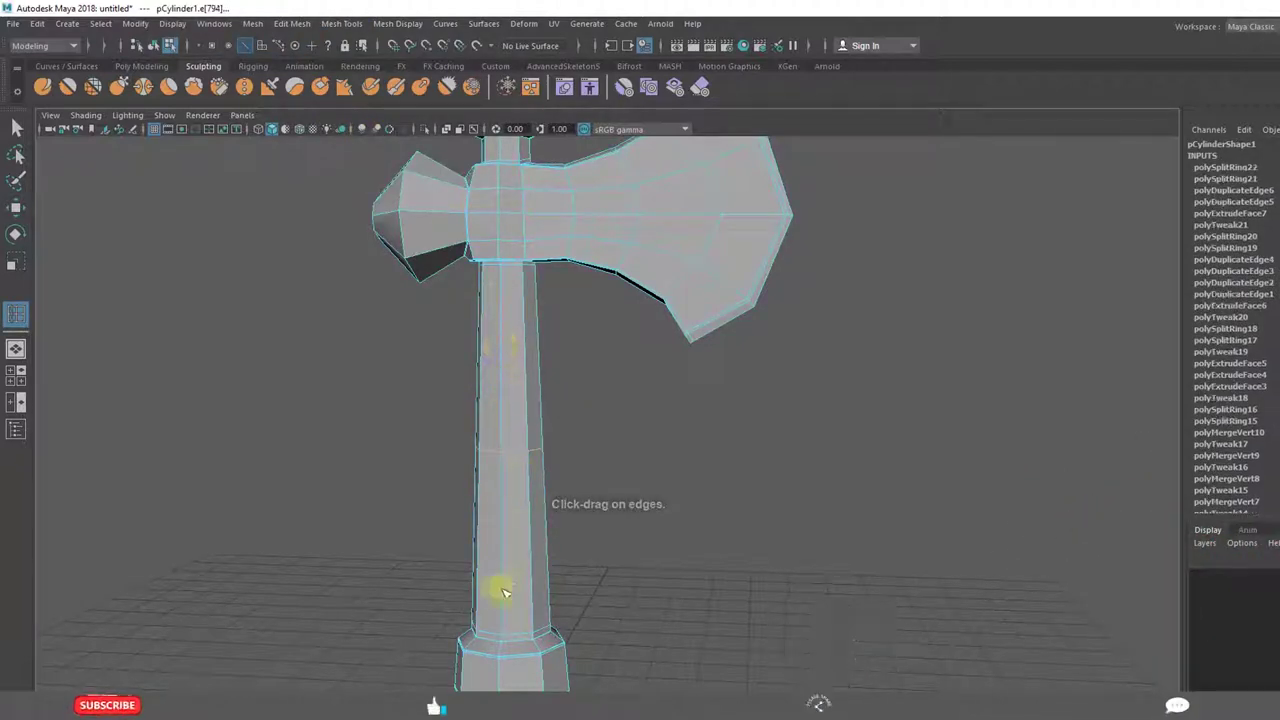
left_click(503, 568)
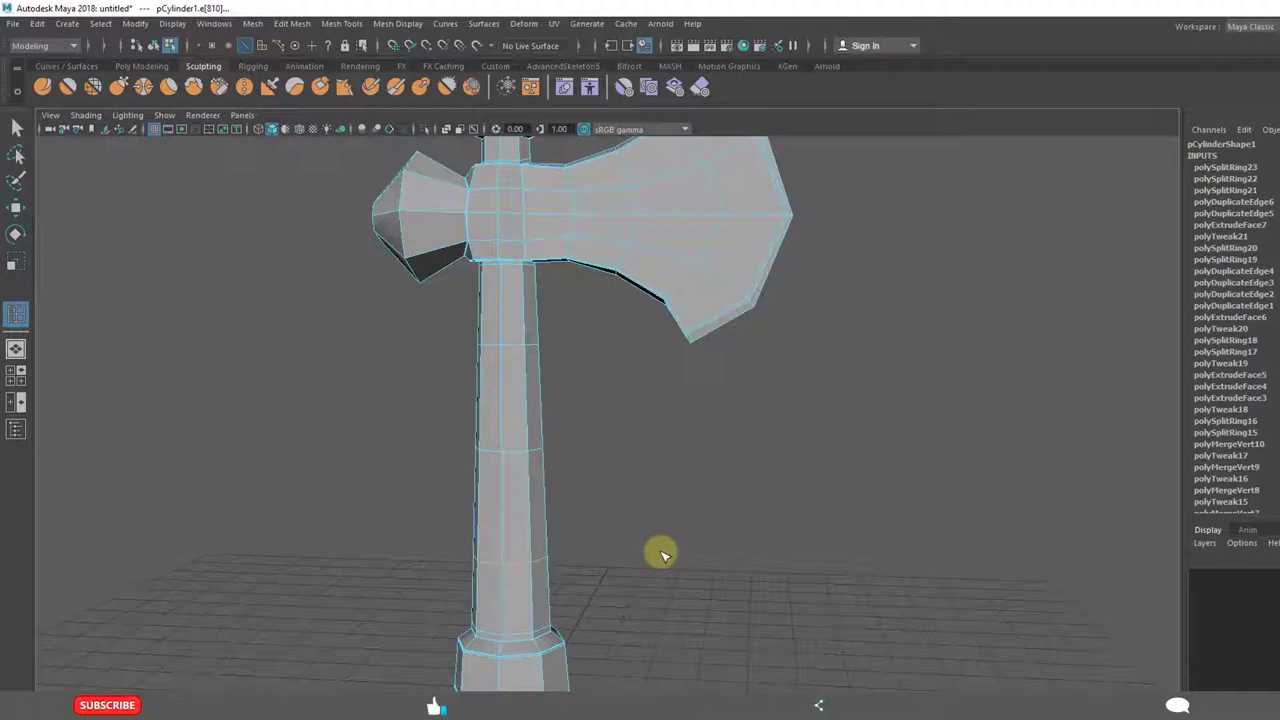
key("w")
left_click(686, 494)
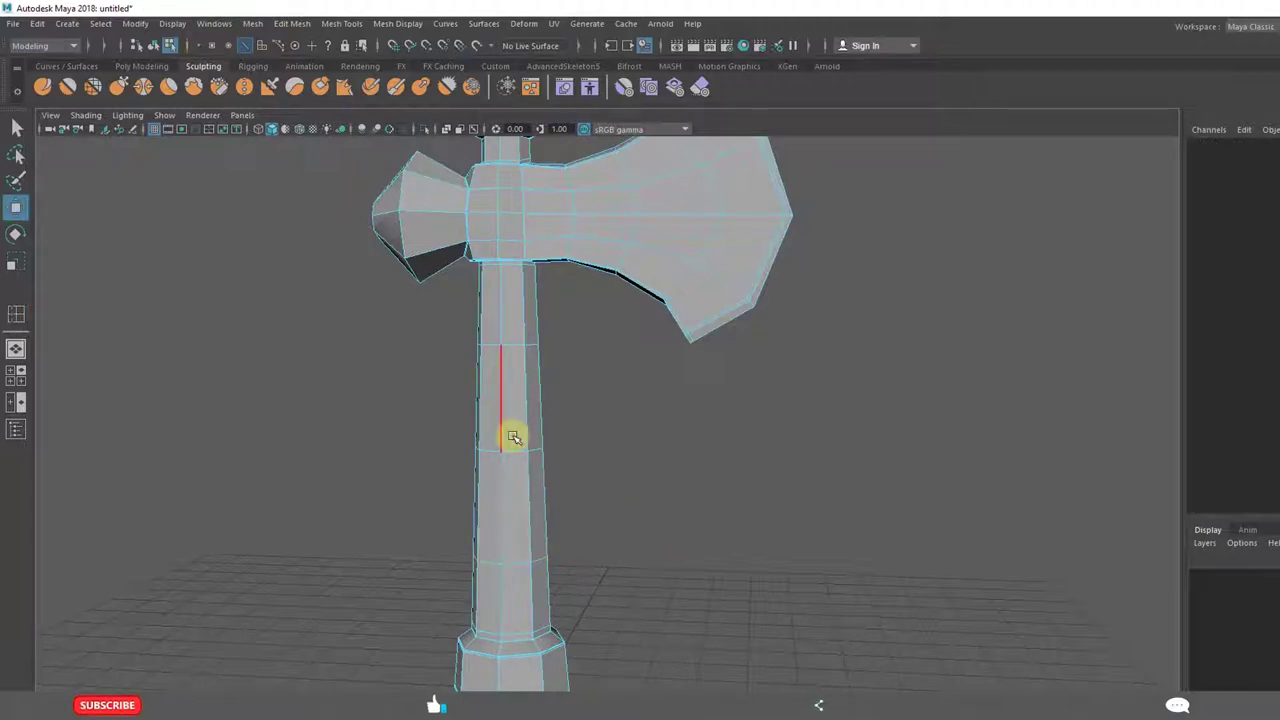
Select the vertices of the shaft's middle and upper edge loops in turn and scale each loop uniformly inward
right_click_drag(511, 349, 440, 349)
left_click_drag(622, 520, 650, 517, "alt")
left_click_drag(457, 403, 737, 534)
key("r")
left_click_drag(537, 449, 535, 447)
left_click_drag(485, 338, 571, 366)
left_click_drag(660, 469, 655, 471, "alt")
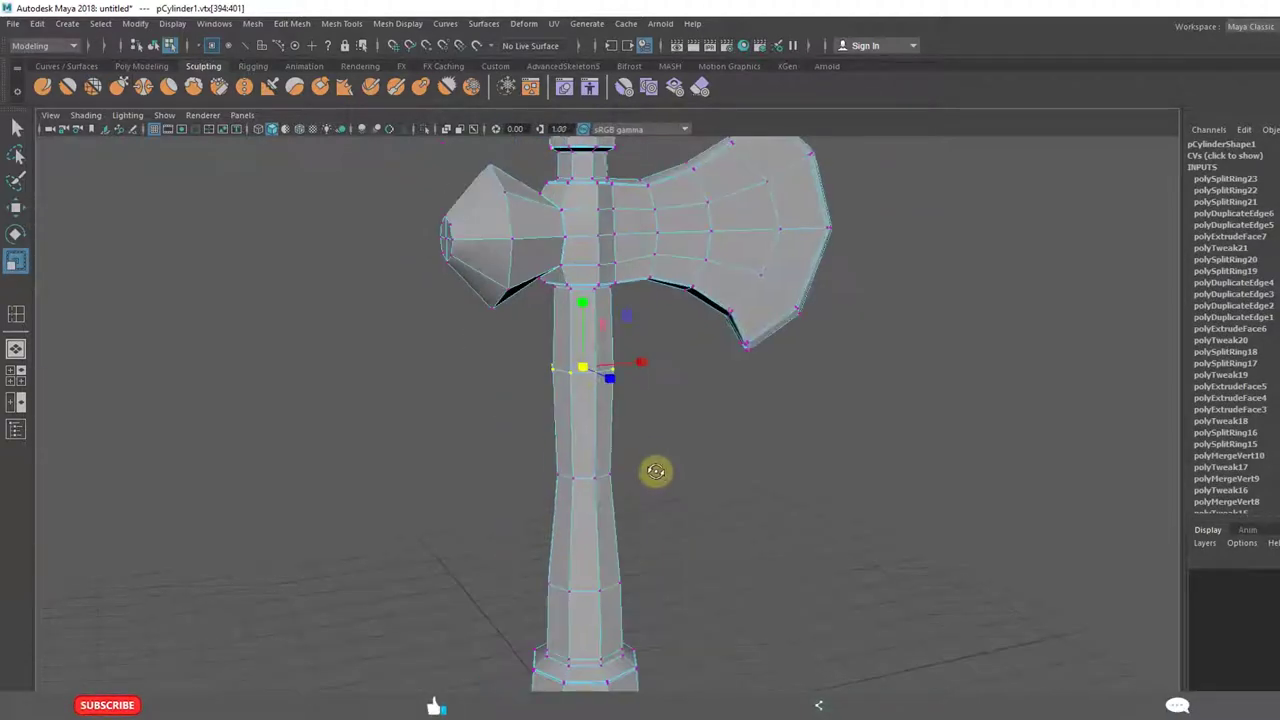
left_click_drag(586, 373, 577, 371)
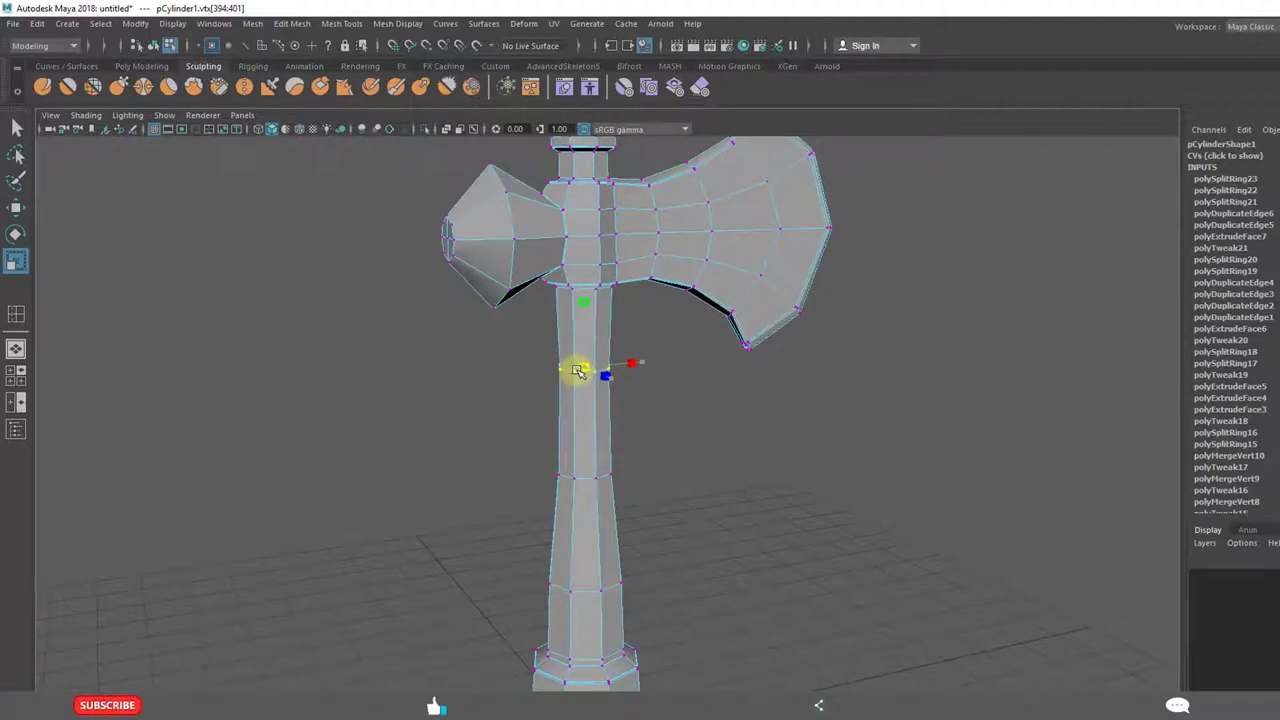
Scale the vertices of the shaft's lower and middle edge loops slightly inward, and return to object mode in smooth preview
left_click(672, 530)
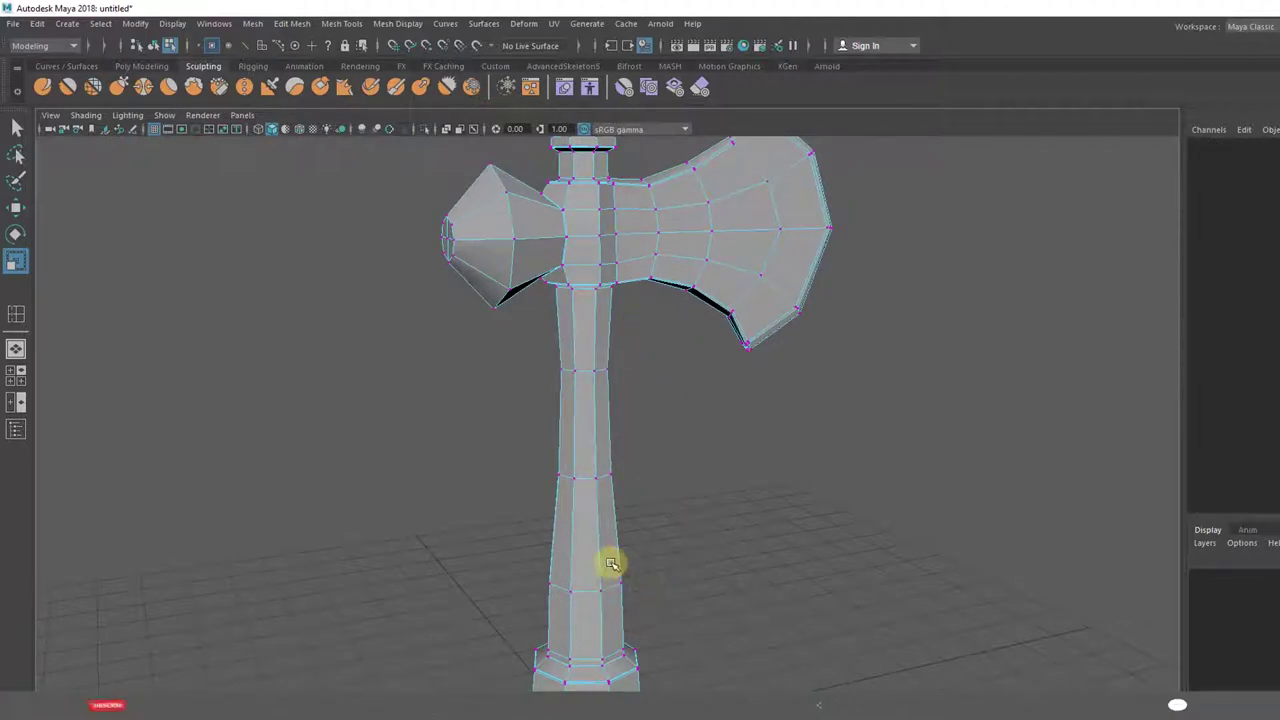
left_click_drag(423, 514, 670, 600)
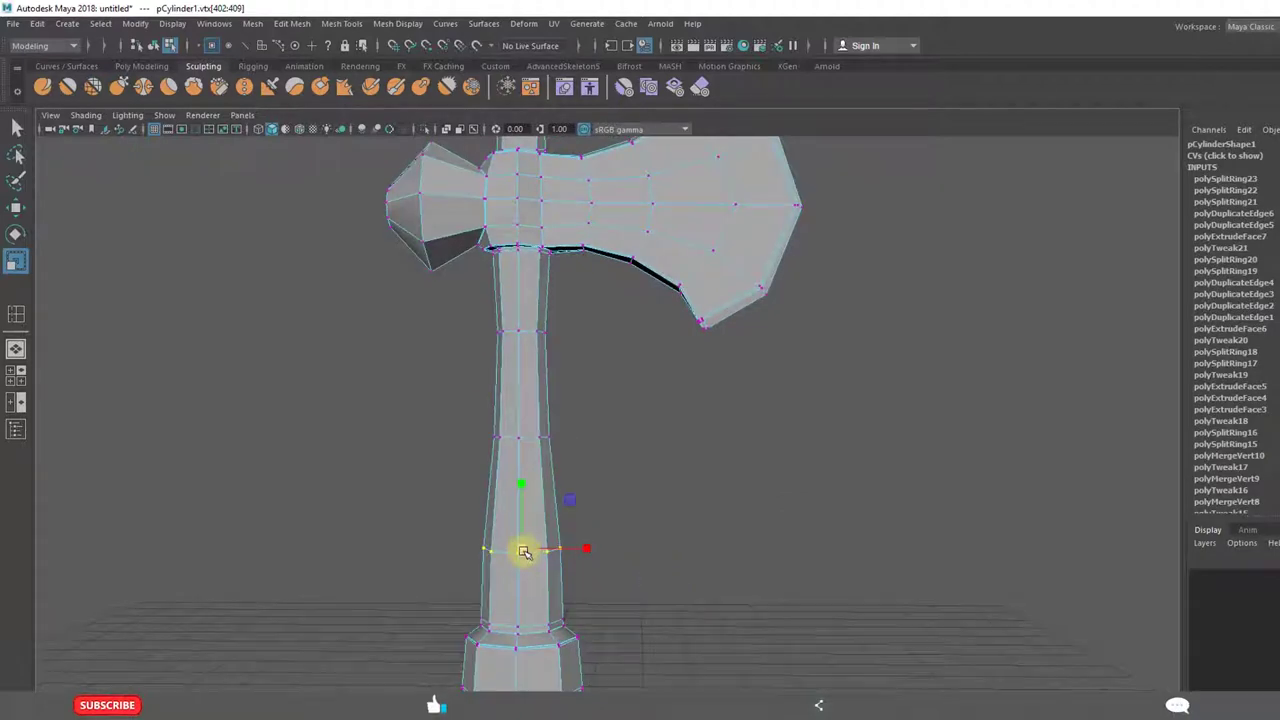
left_click_drag(524, 550, 518, 547)
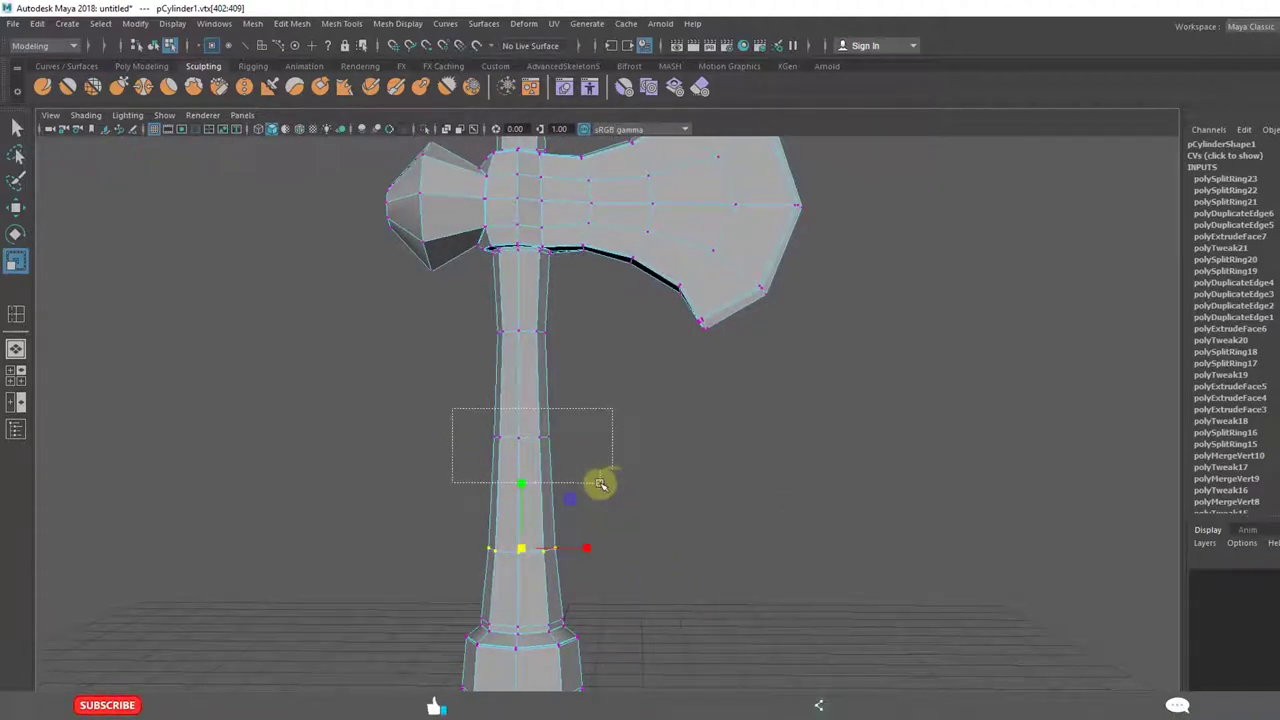
left_click_drag(523, 438, 518, 437)
key("3")
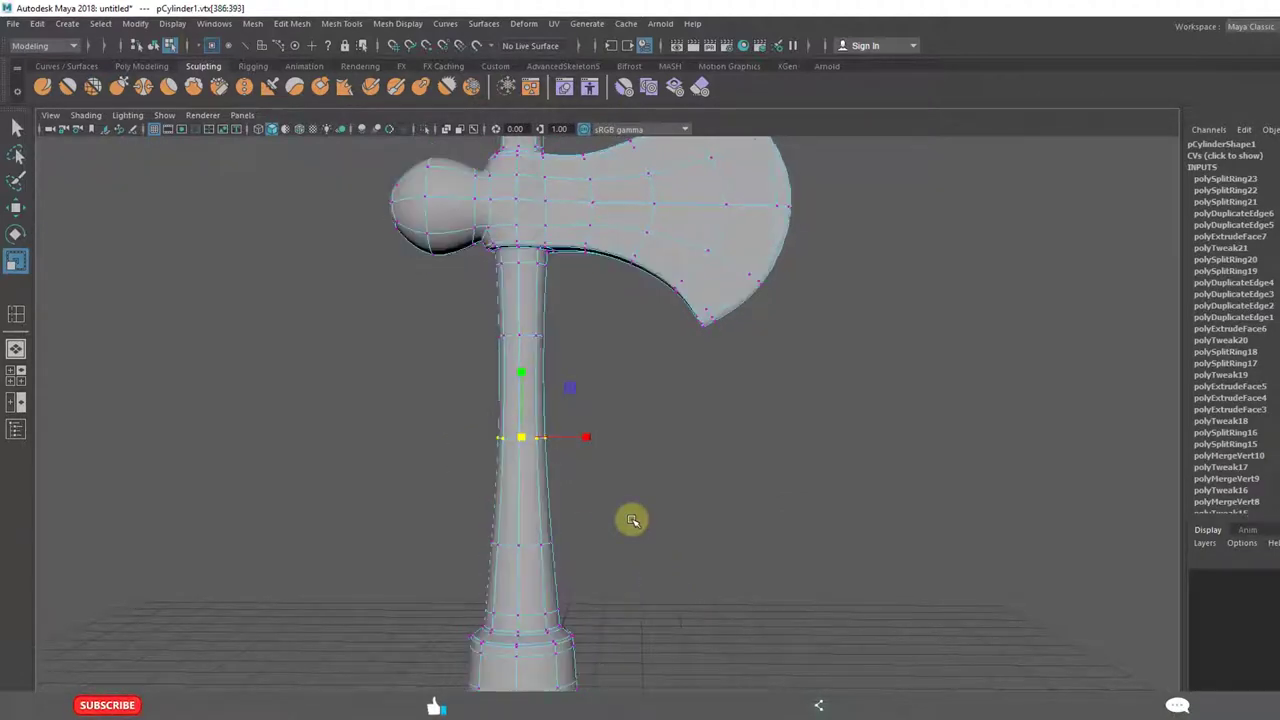
left_click(600, 402)
right_click_drag(539, 334, 590, 313)
left_click(697, 451)
Examine the smoothed head and stub, compare them with the Paint sketch, and review the whole axe in Maya from several angles
scroll(699, 470, "down", 5)
left_click_drag(643, 484, 683, 503, "alt")
right_click_drag(683, 503, 611, 400, "alt")
left_click(555, 410)
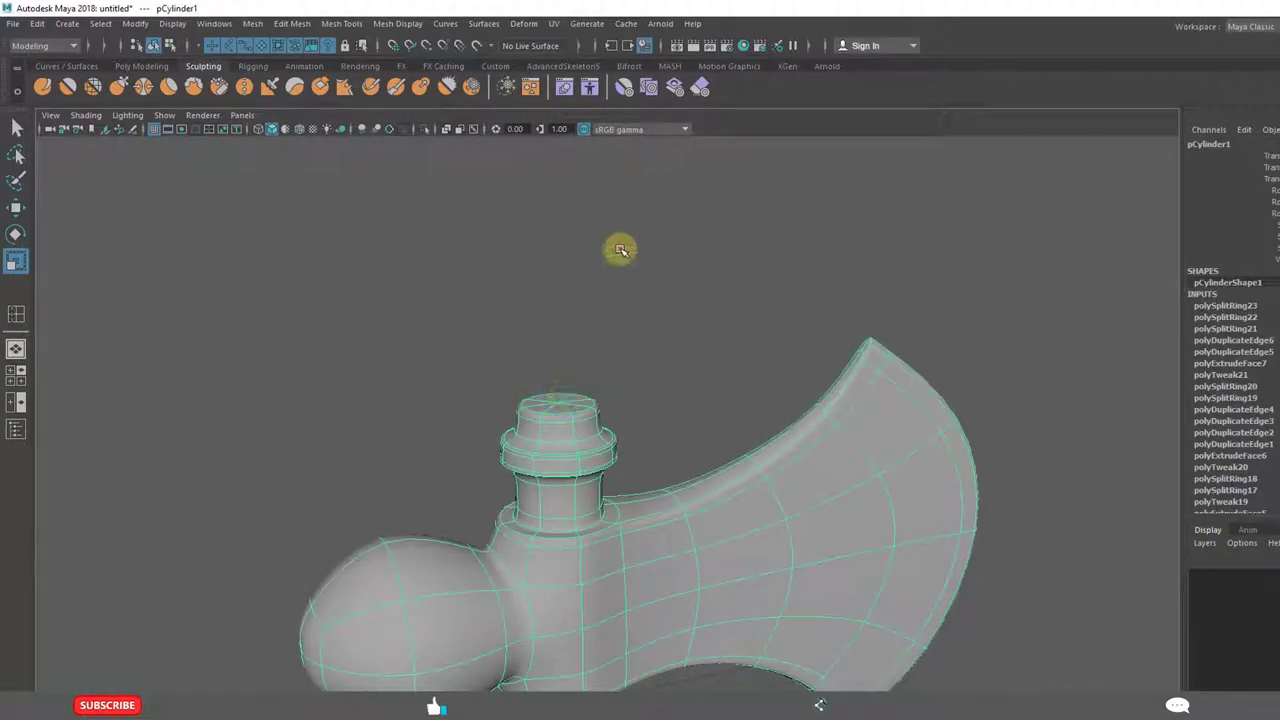
mouse_move(335, 708)
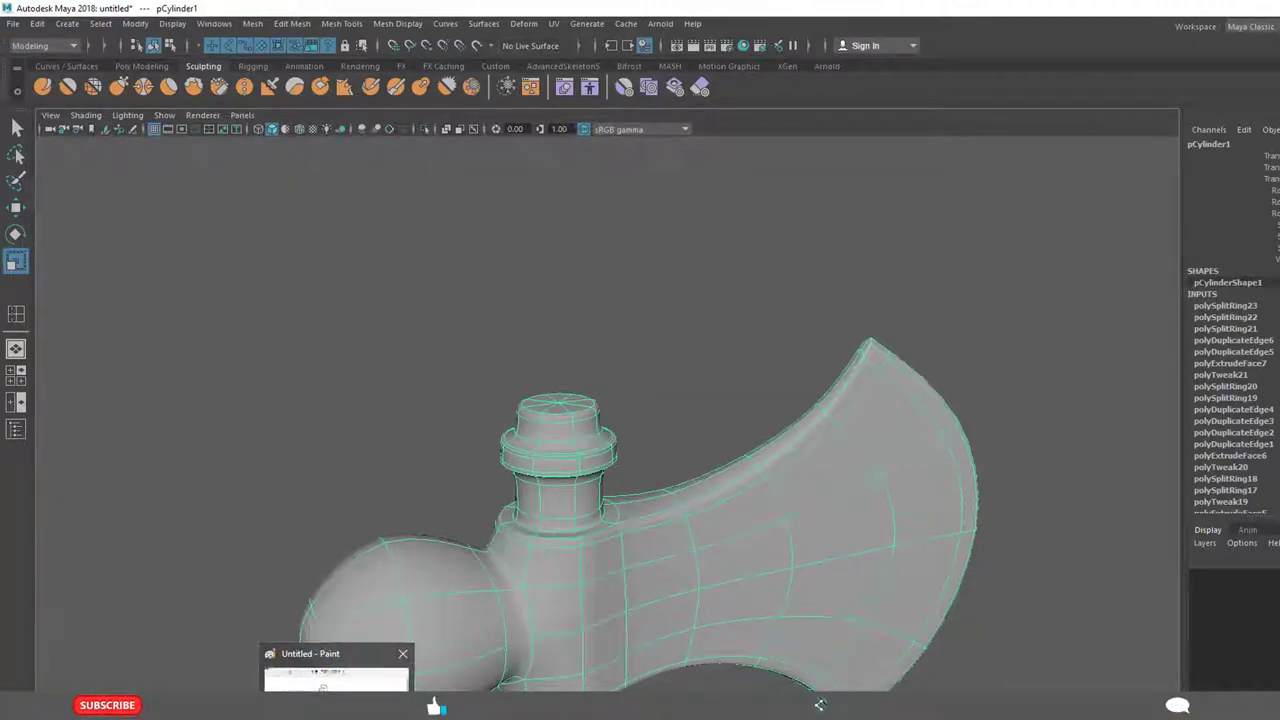
left_click(322, 686)
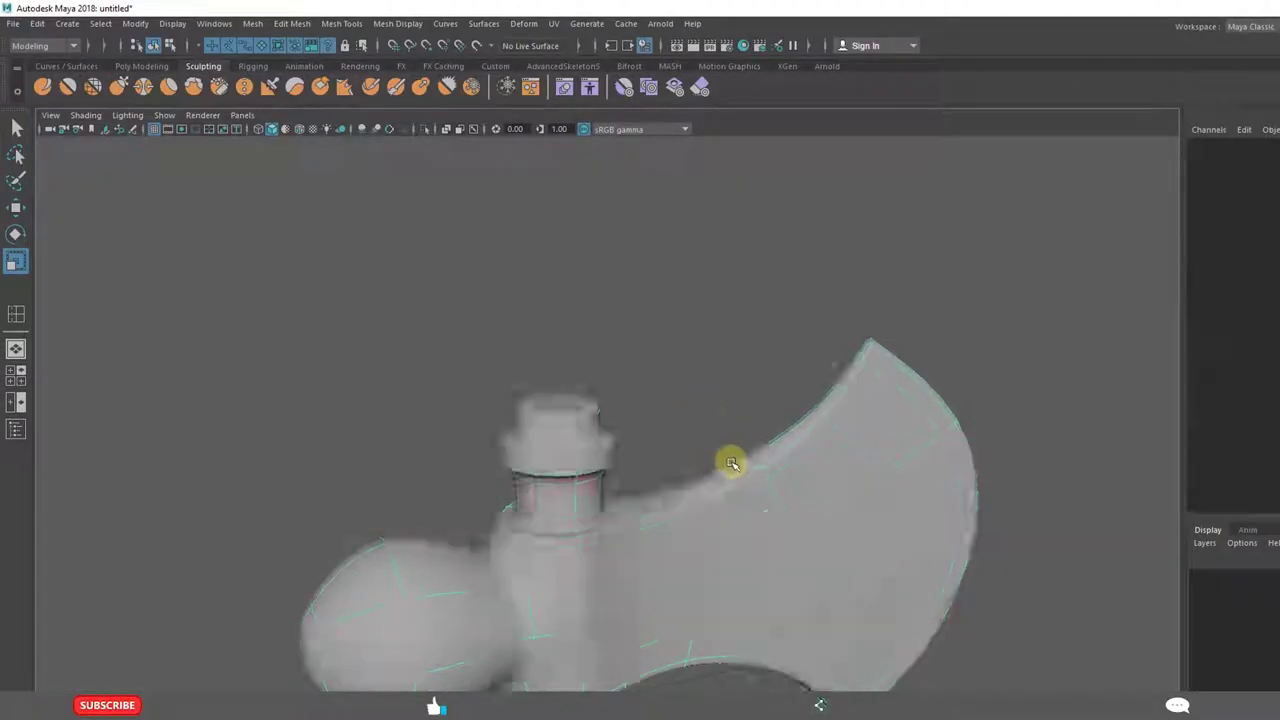
scroll(680, 514, "down", 5)
scroll(731, 380, "up", 5)
left_click_drag(763, 427, 729, 497, "alt")
middle_click_drag(729, 497, 691, 489, "alt")
left_click_drag(691, 489, 713, 516, "alt")
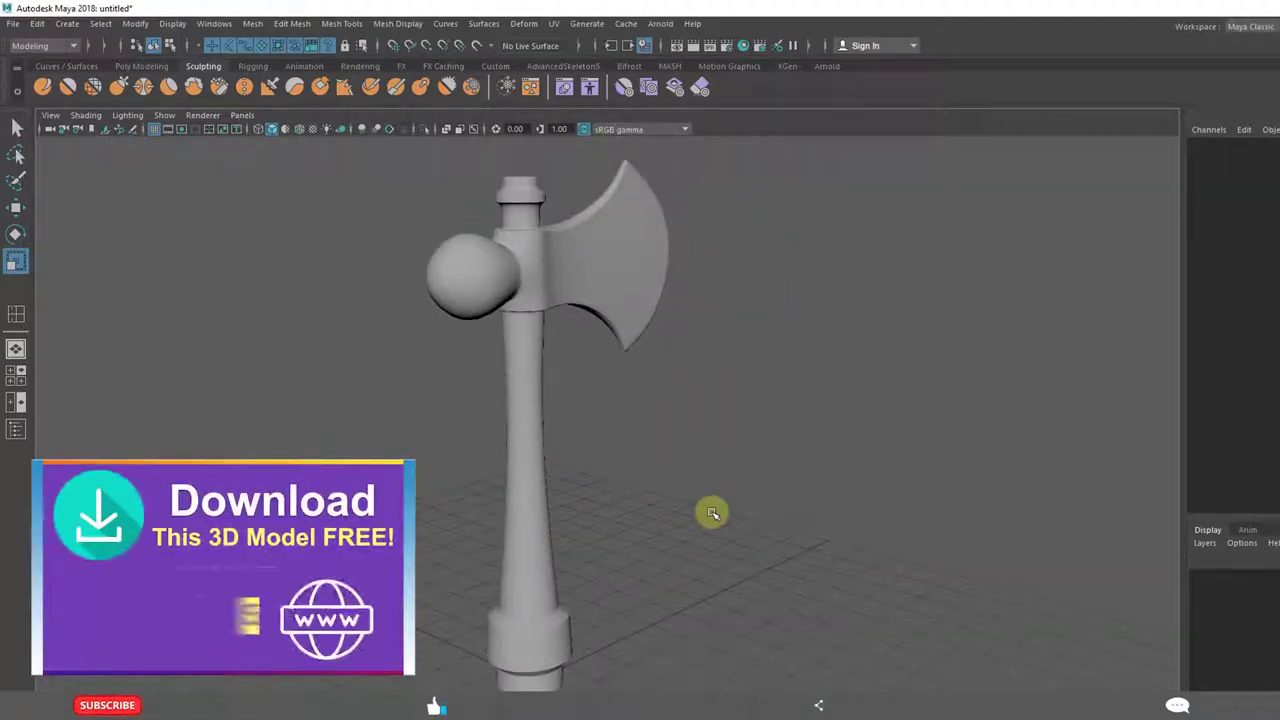
mouse_move(731, 480)
left_mouse_down("alt")
mouse_move(709, 480)
mouse_move(740, 497)
left_mouse_up("alt")
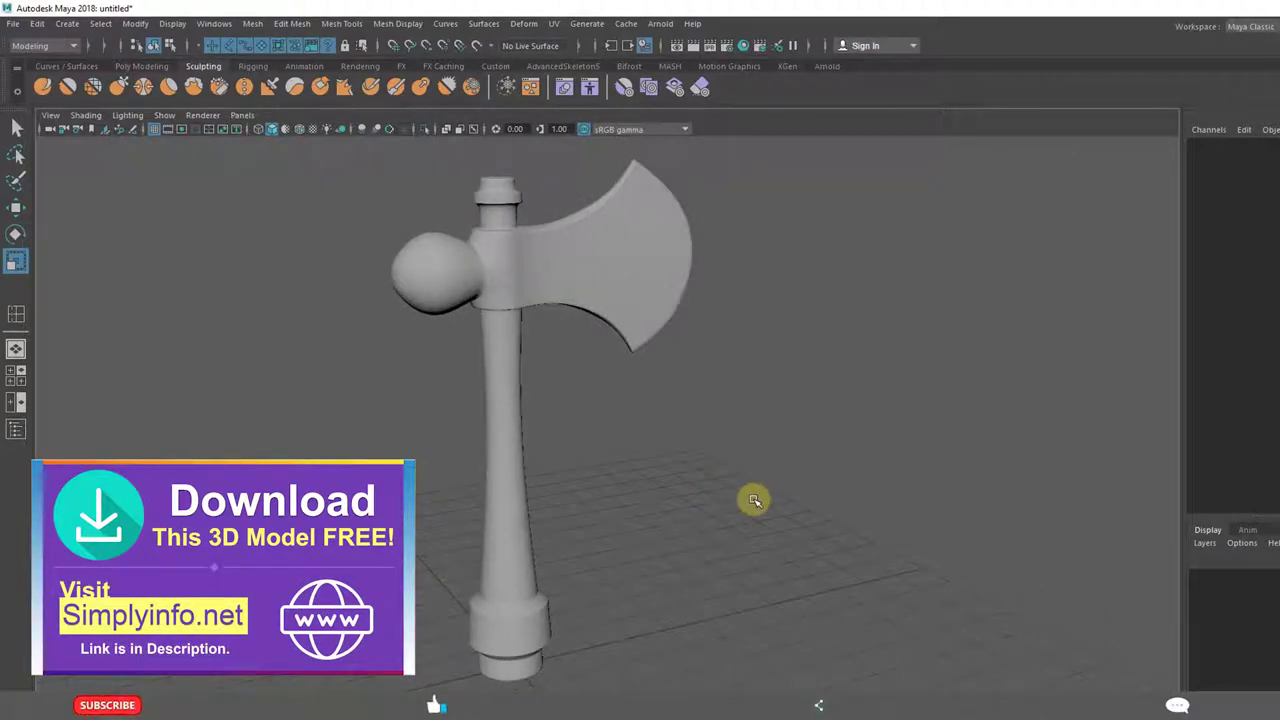